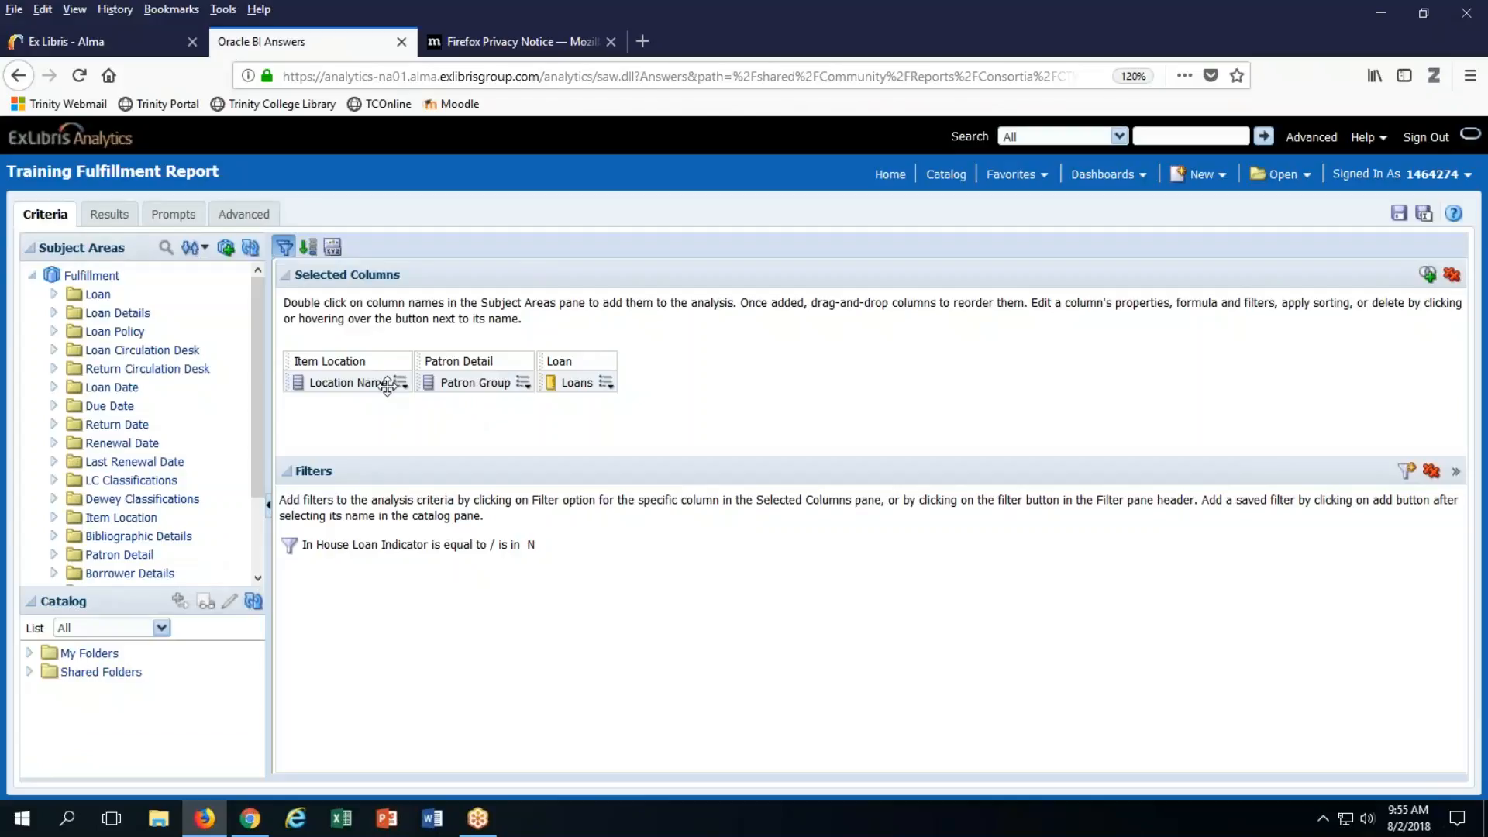
click(400, 383)
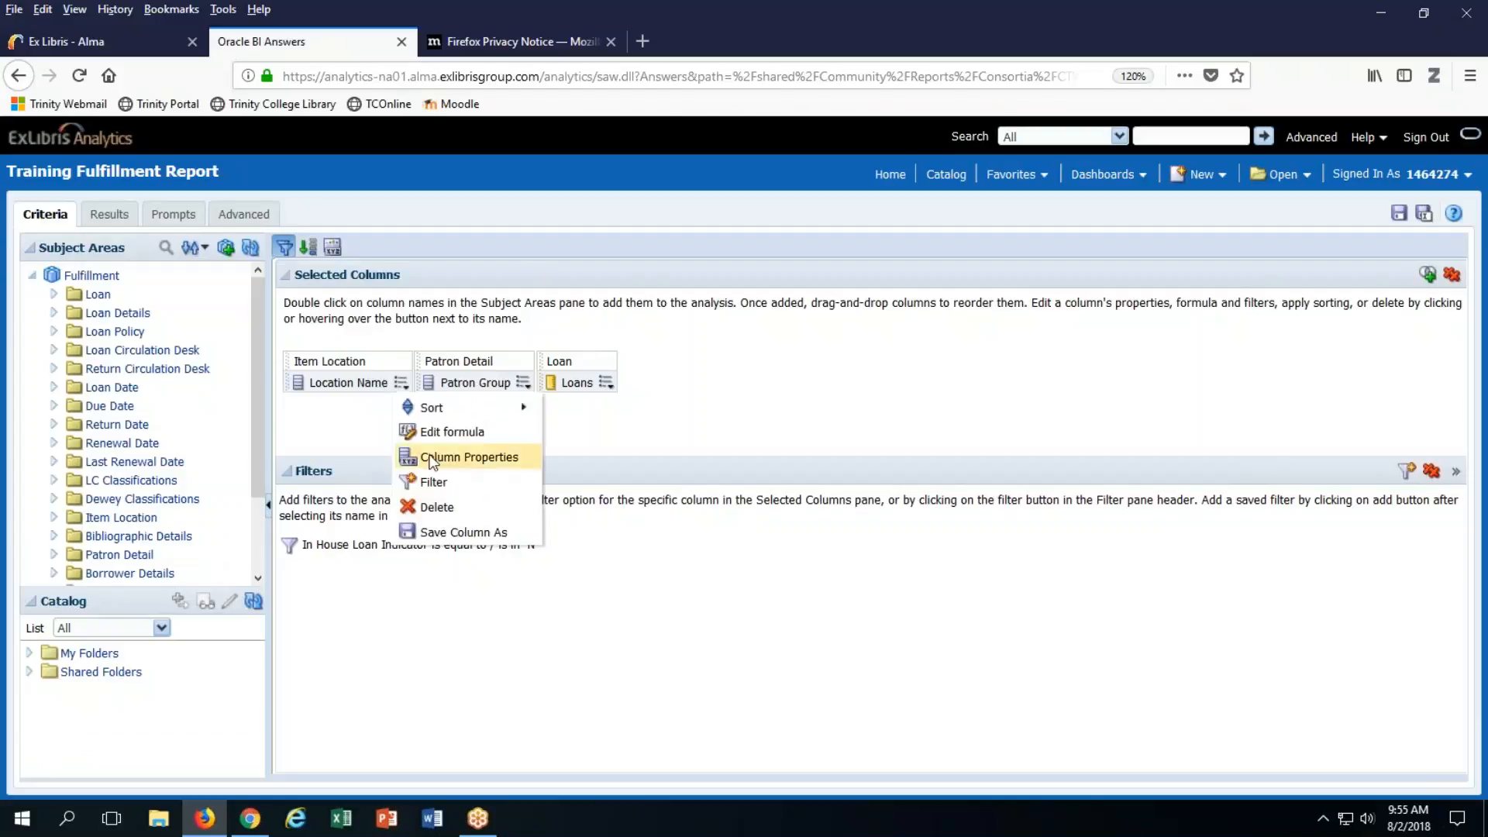
click(431, 482)
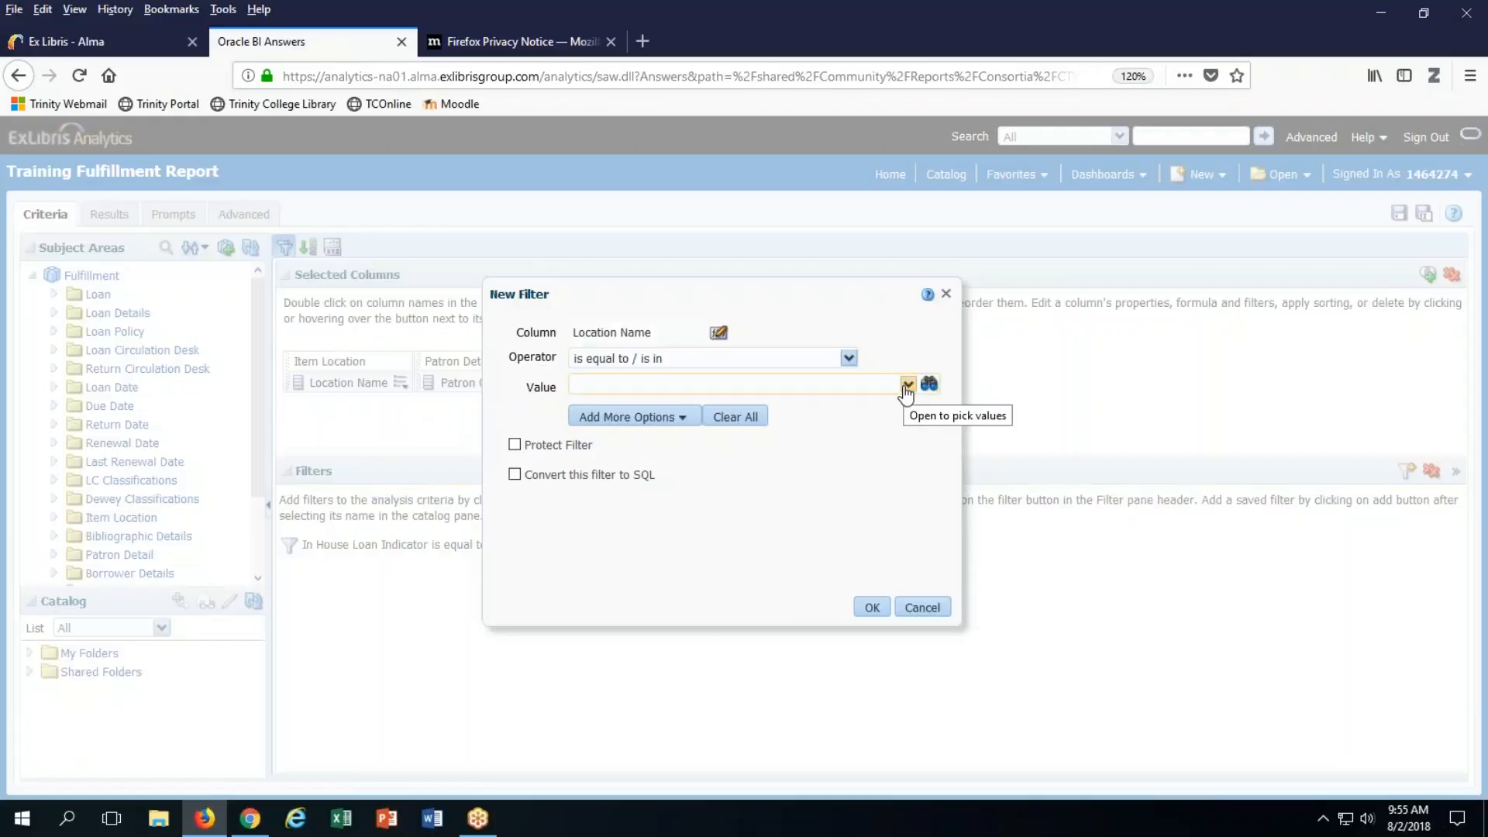
click(946, 295)
Filter the Location Name column to Graphic Novels, Leisure Reading, Main Collection and New Books Area.
click(401, 383)
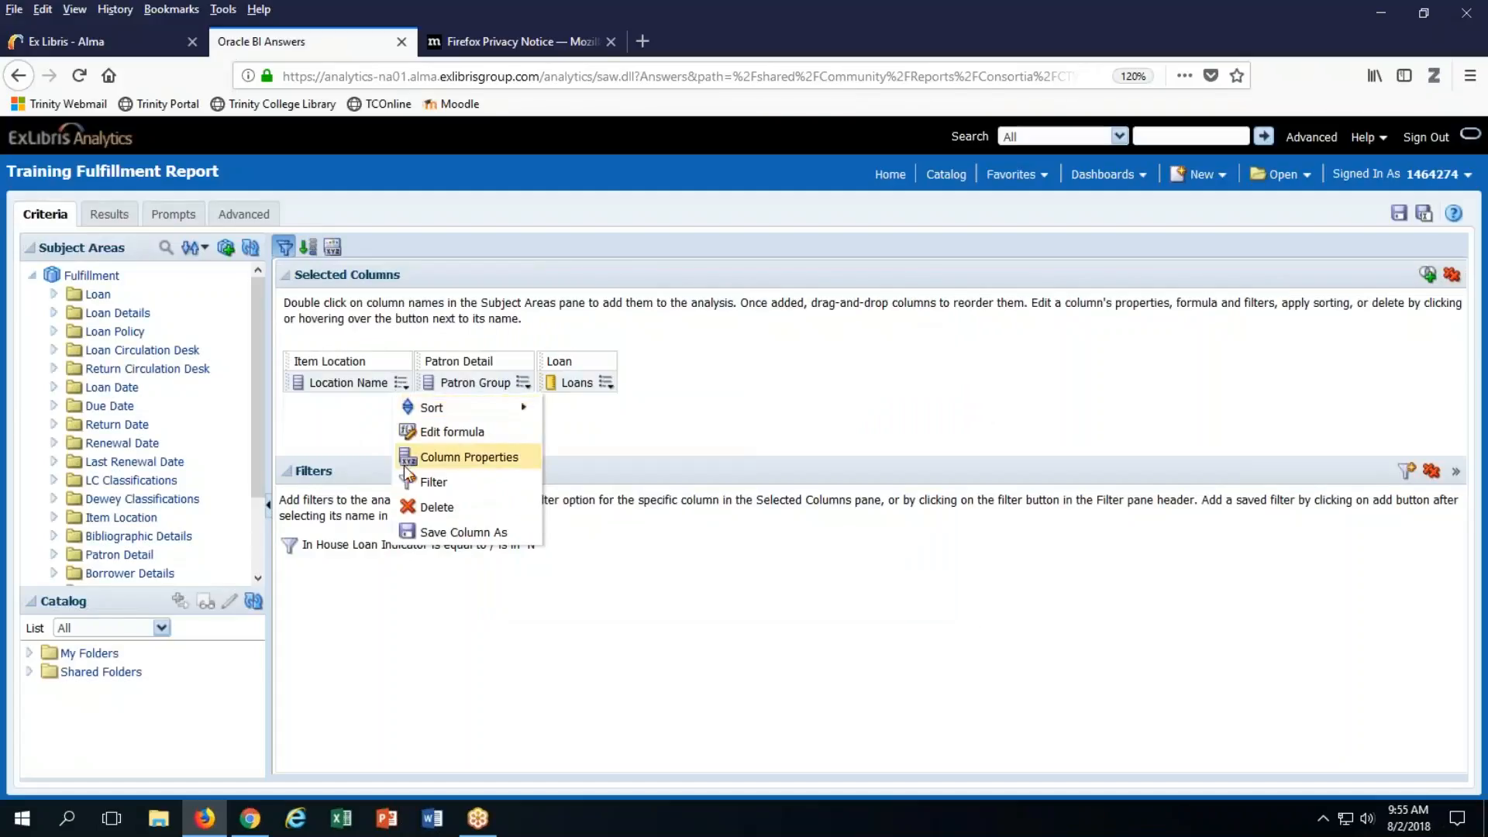
click(440, 484)
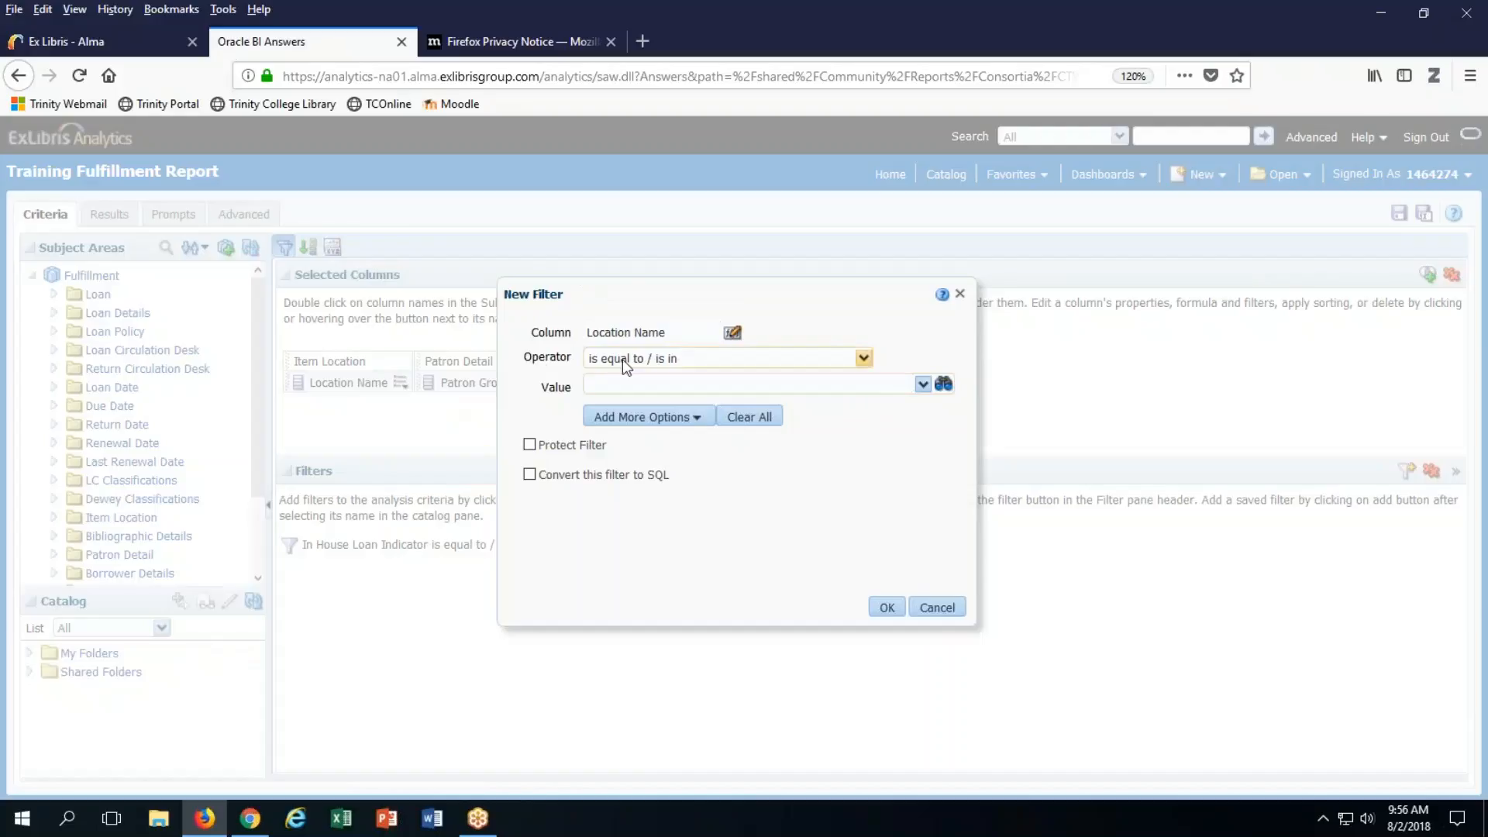
click(923, 384)
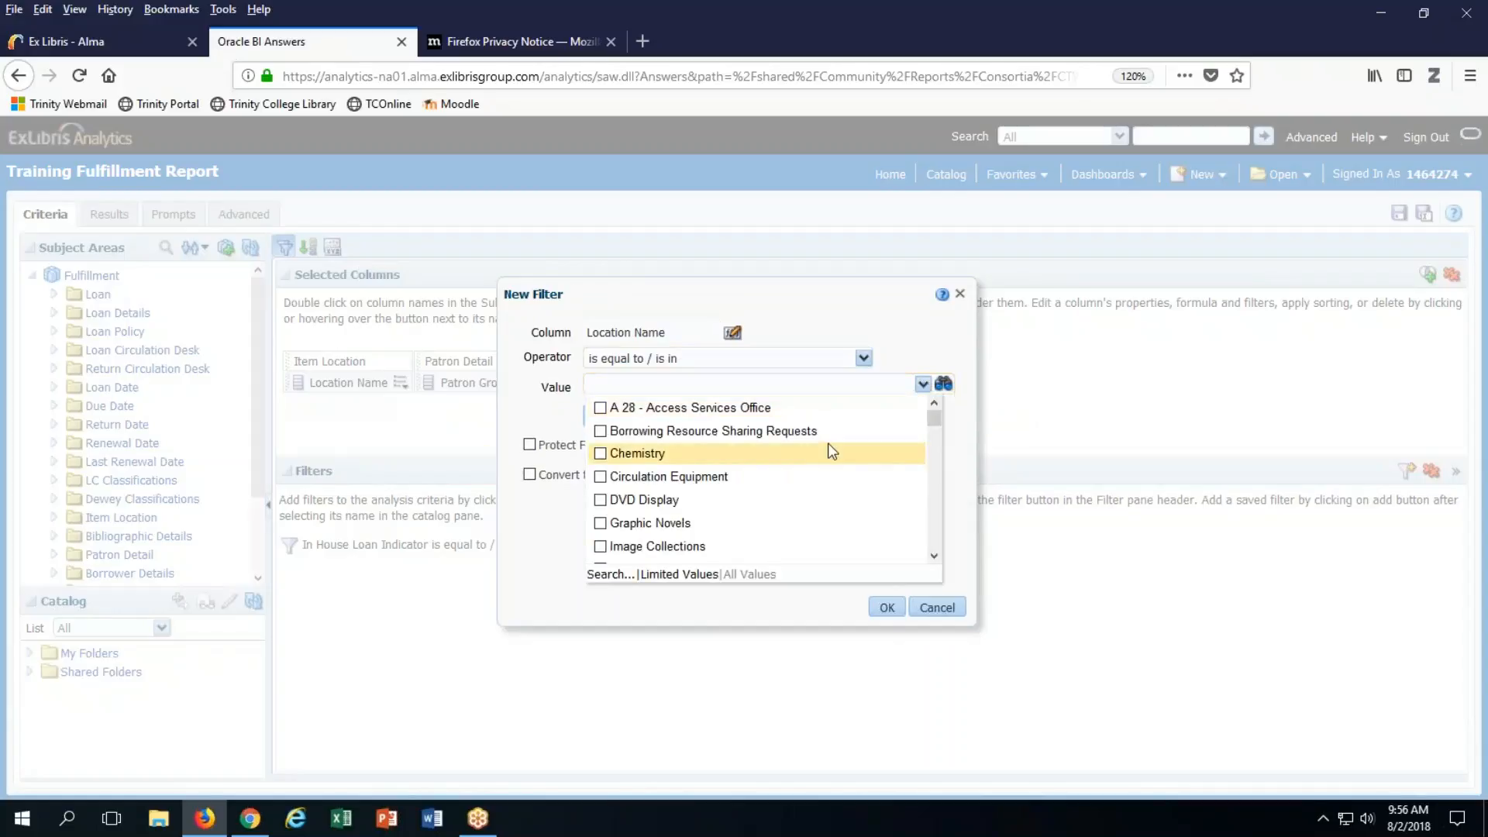
click(600, 524)
drag(936, 424, 936, 436)
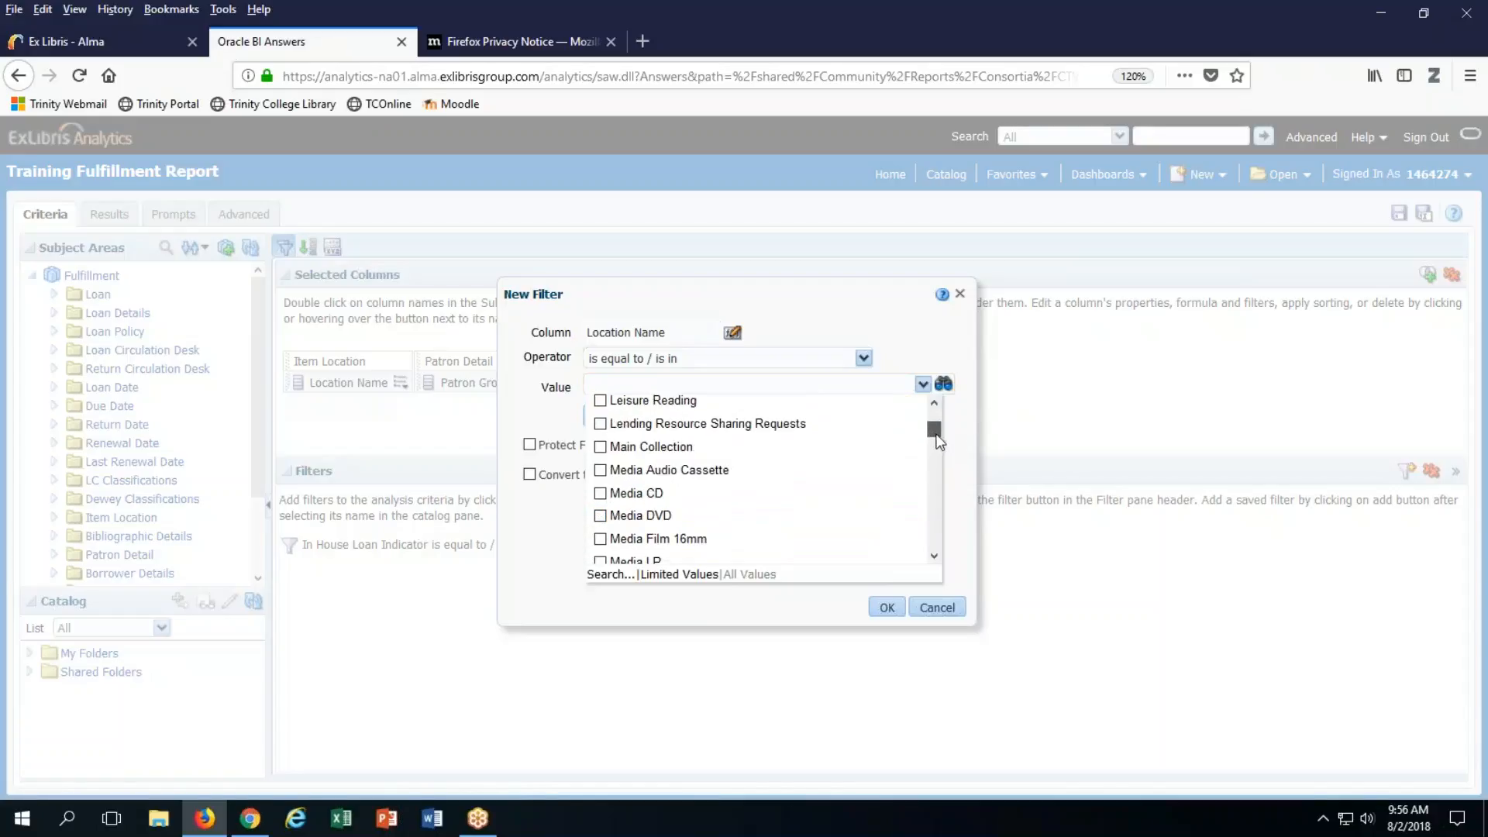
click(601, 448)
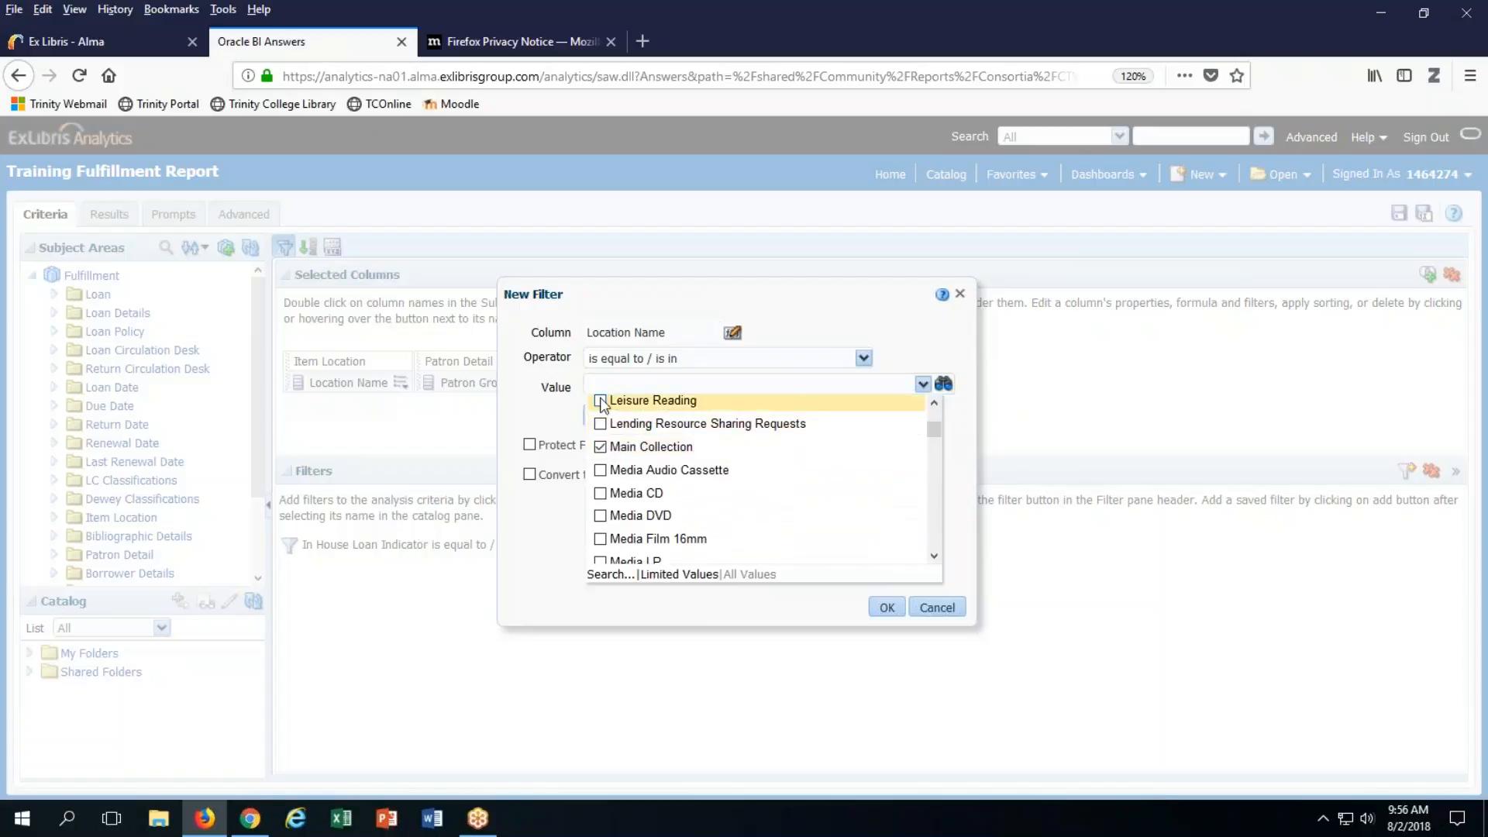
drag(934, 429, 934, 454)
click(601, 410)
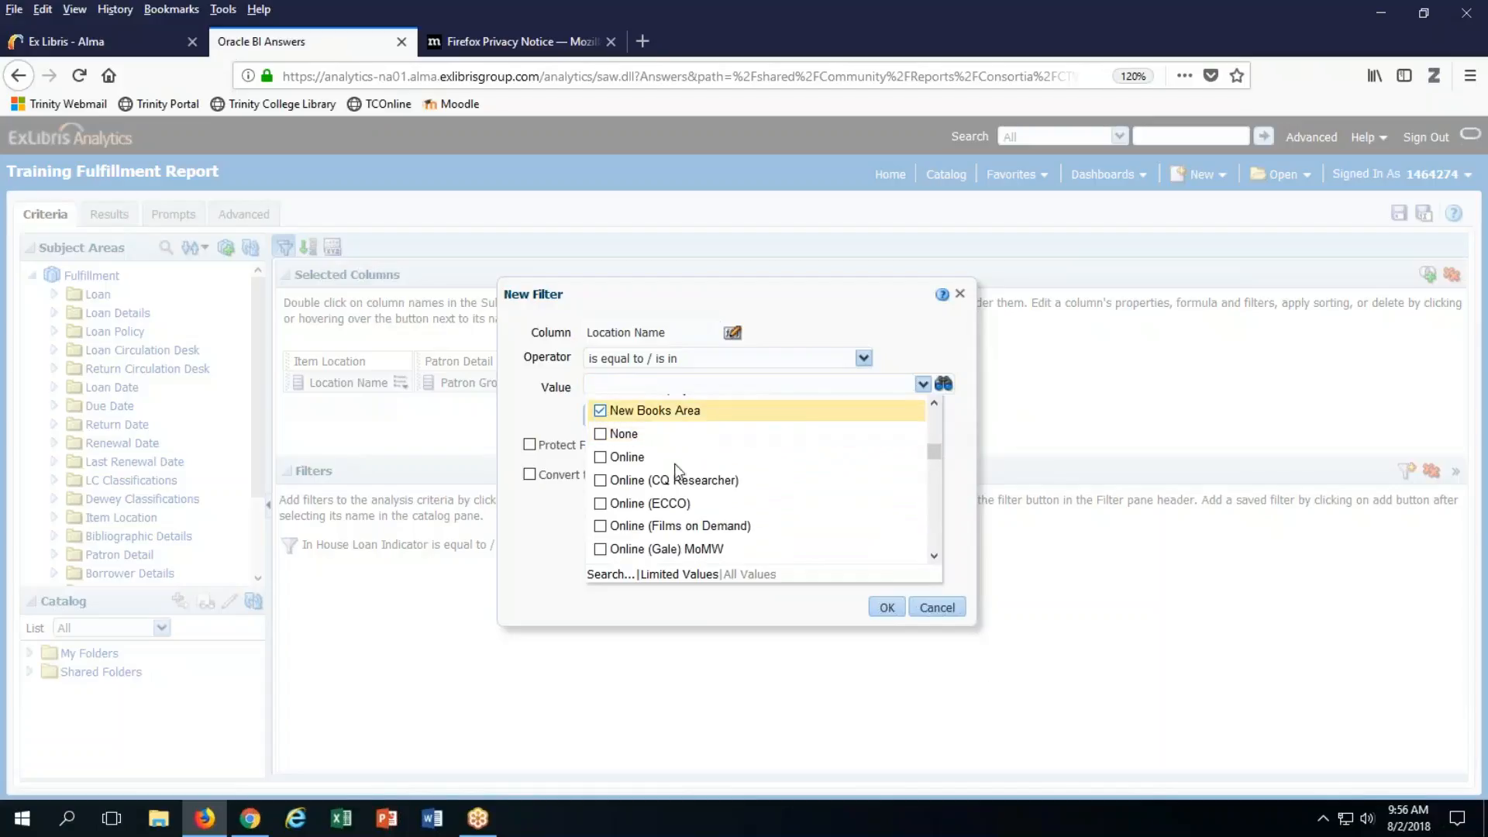
click(885, 608)
Delete the Patron Group column from the analysis.
mouse_move(529, 395)
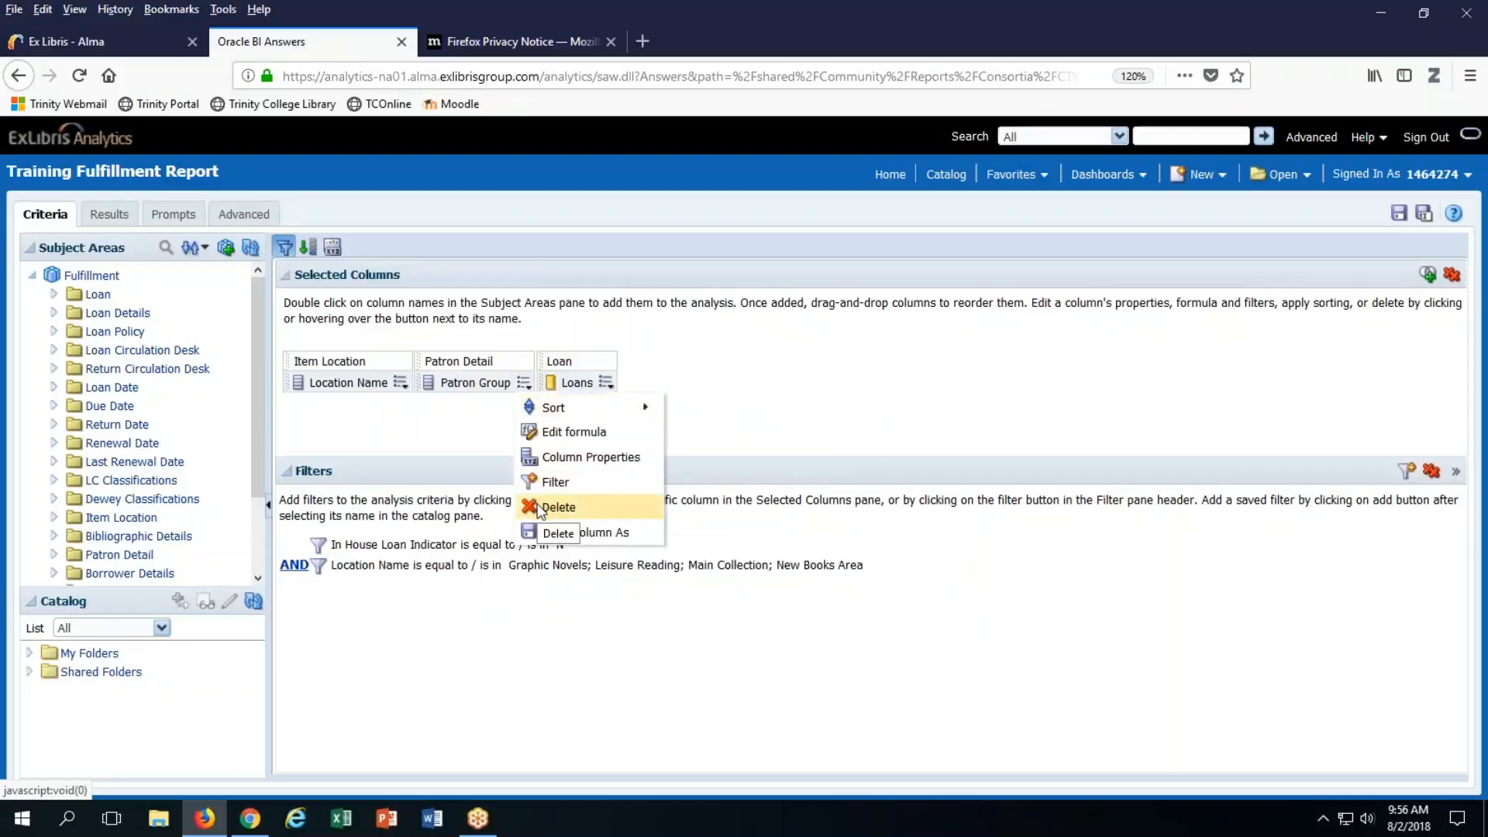
click(540, 510)
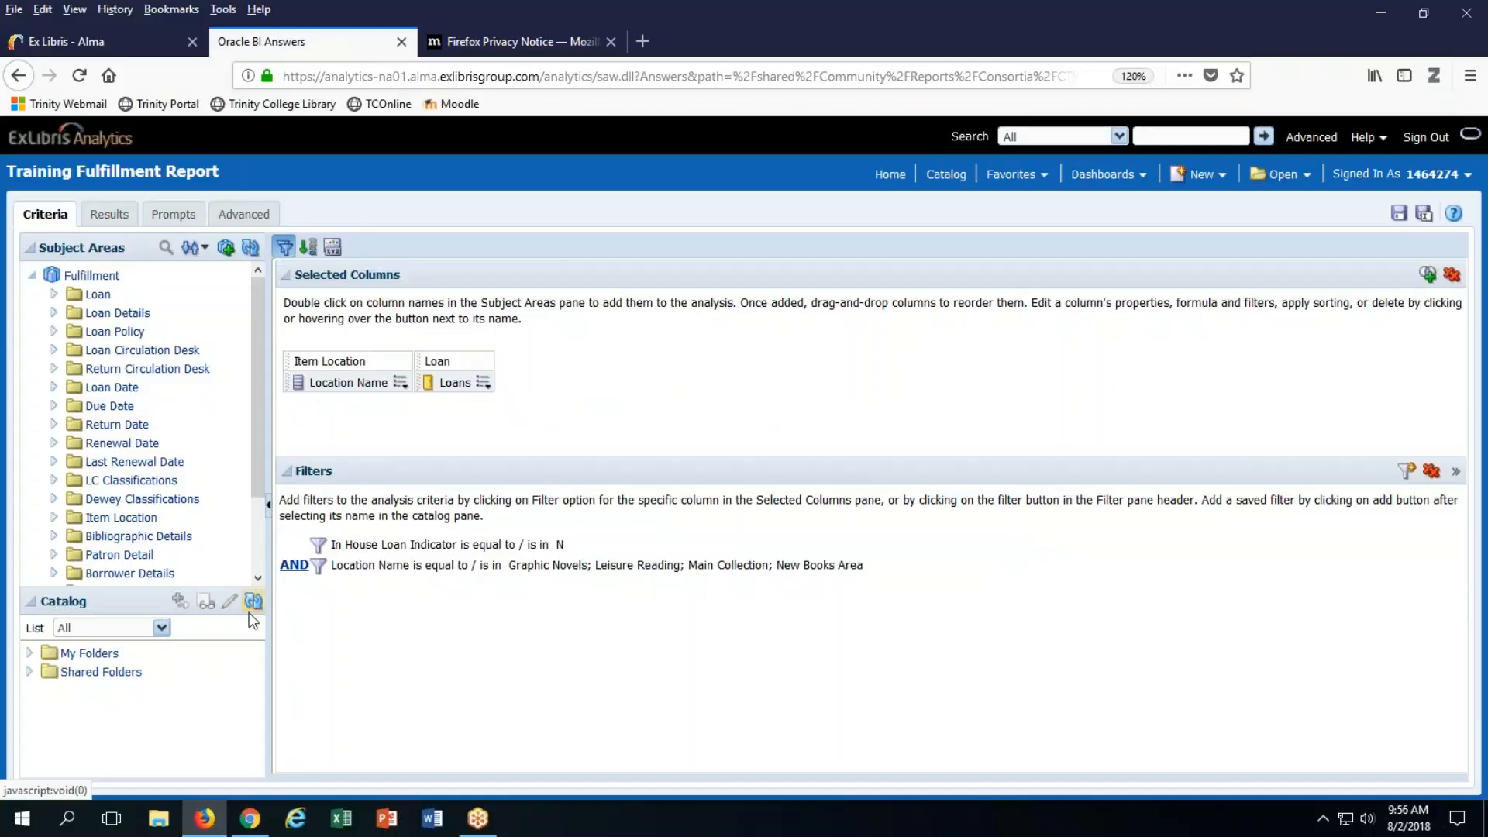
Add the Loan Date Filter column from the Loan Date folder to the analysis.
click(54, 388)
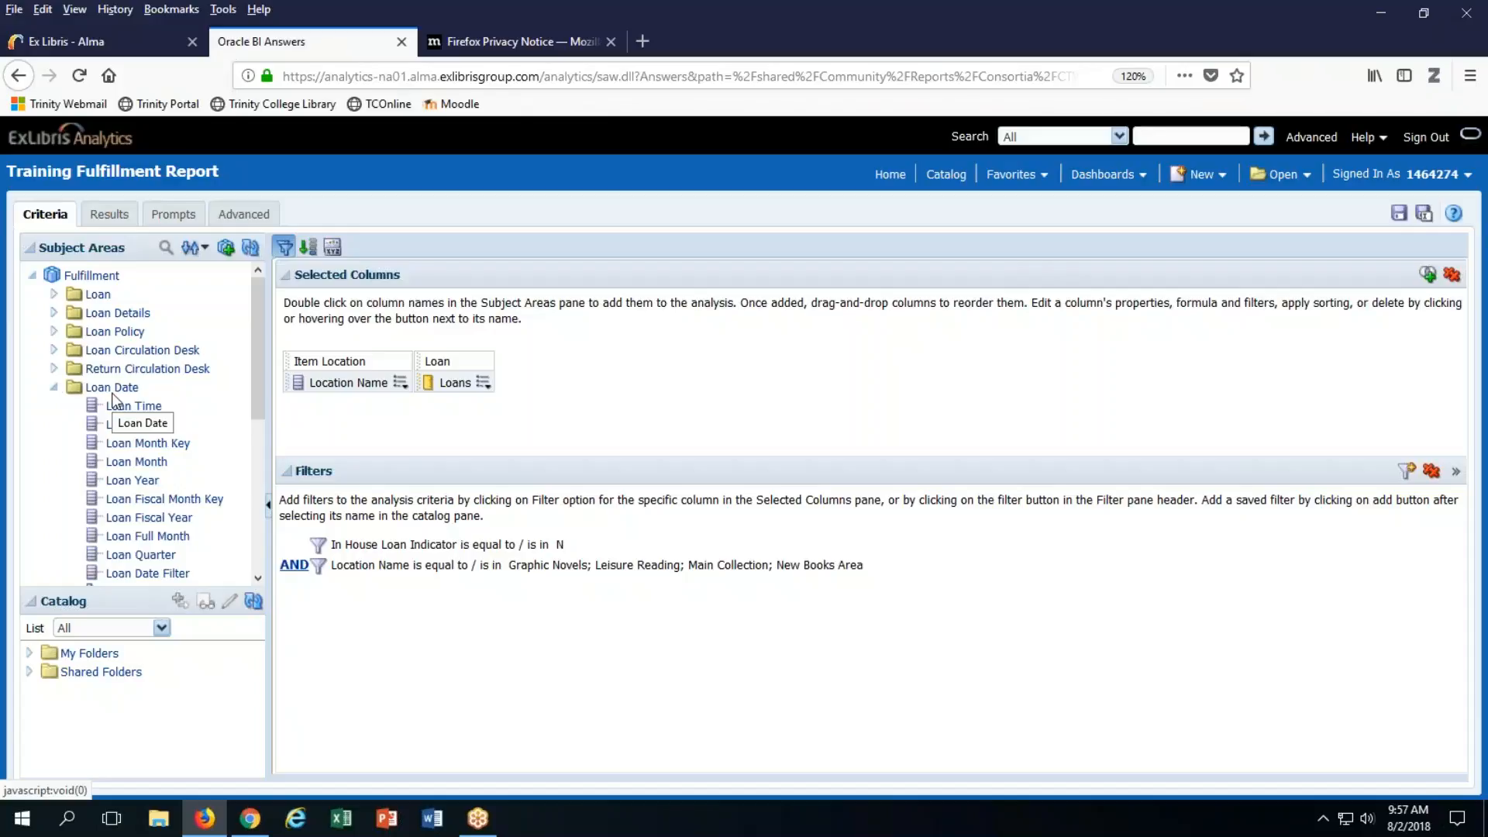
scroll(261, 344, down, 2)
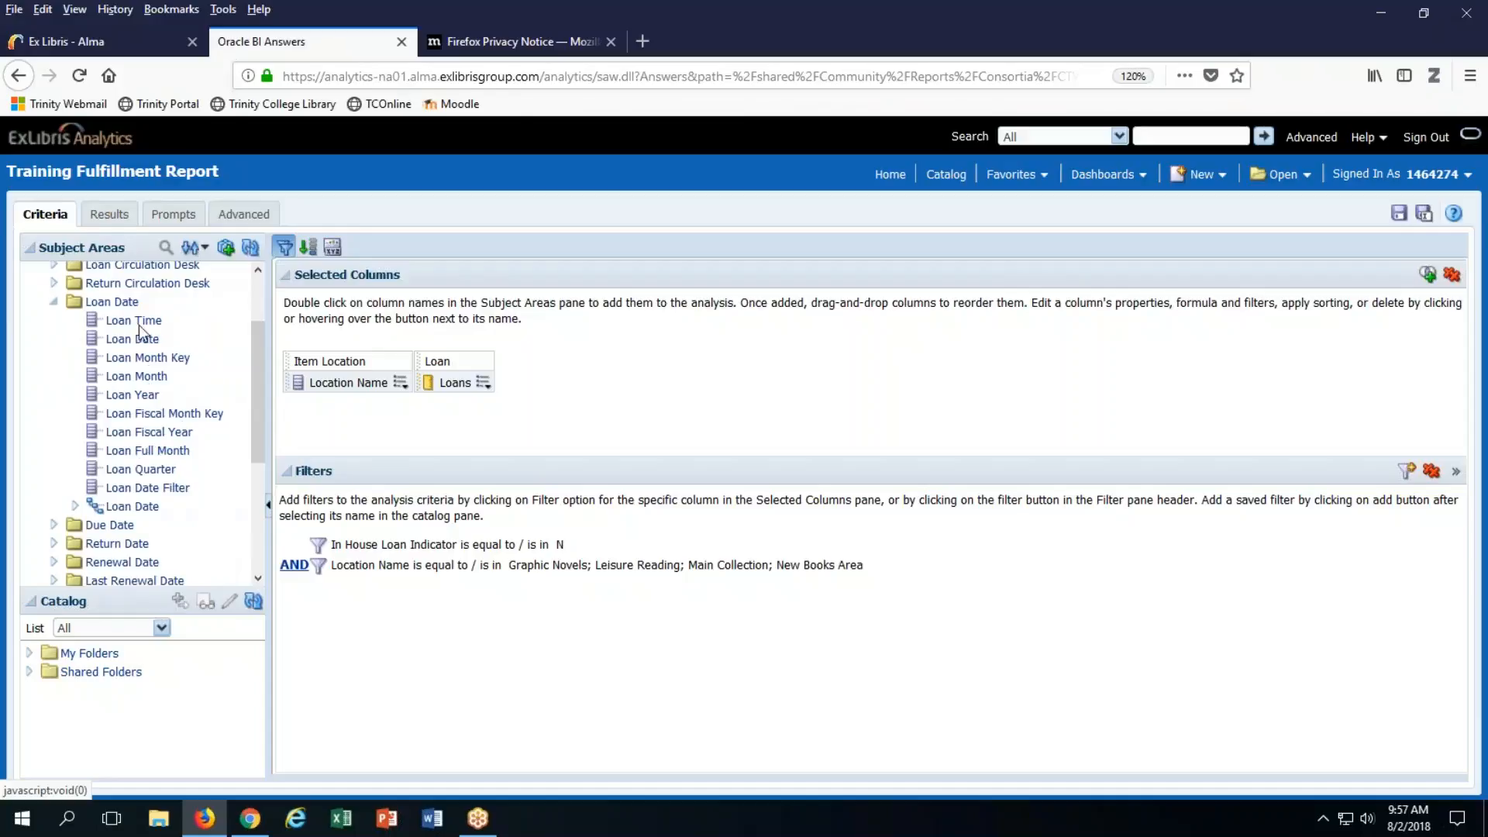
mouse_move(136, 347)
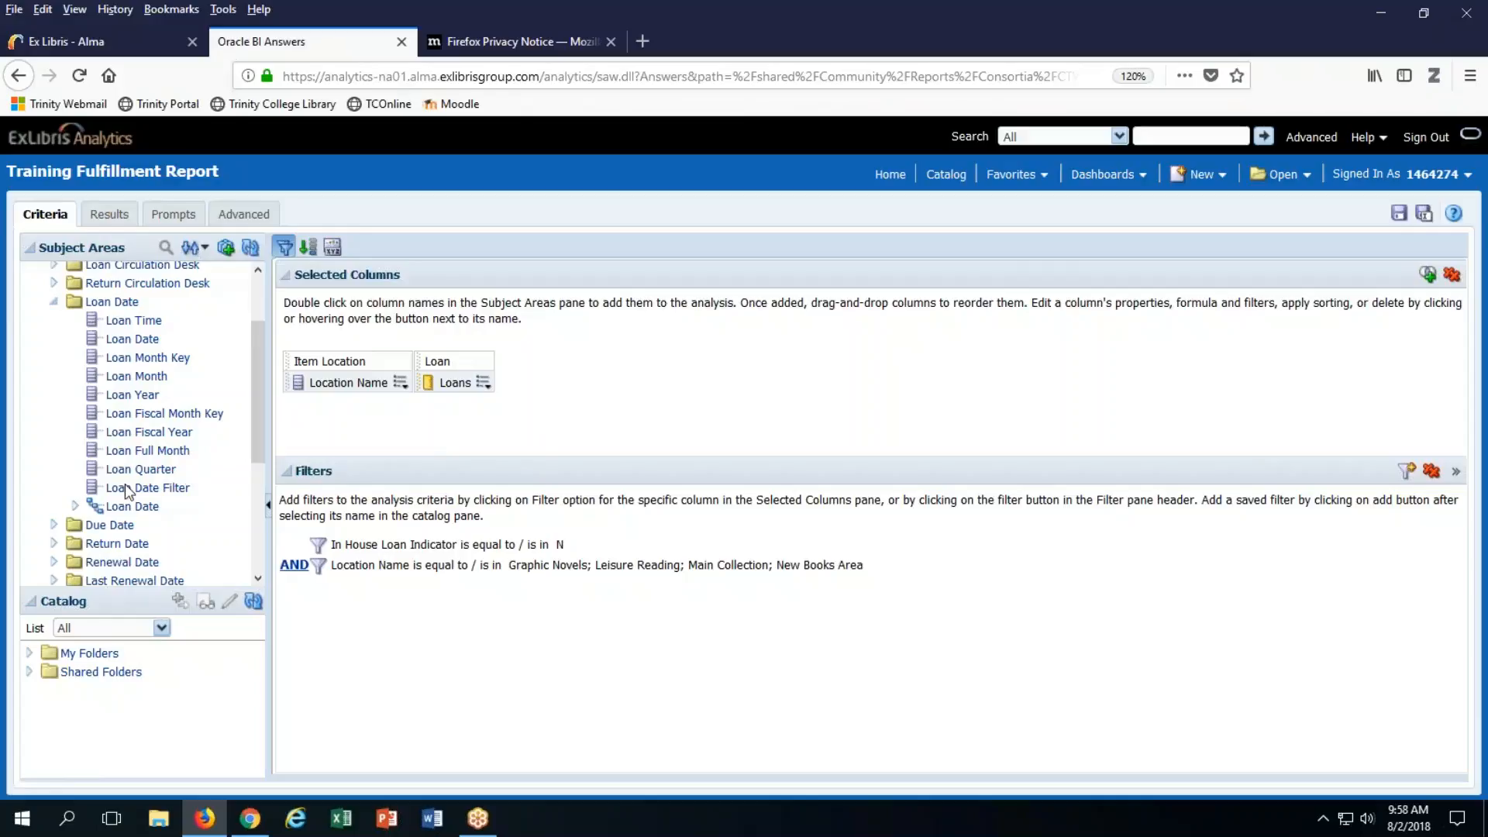
mouse_move(126, 493)
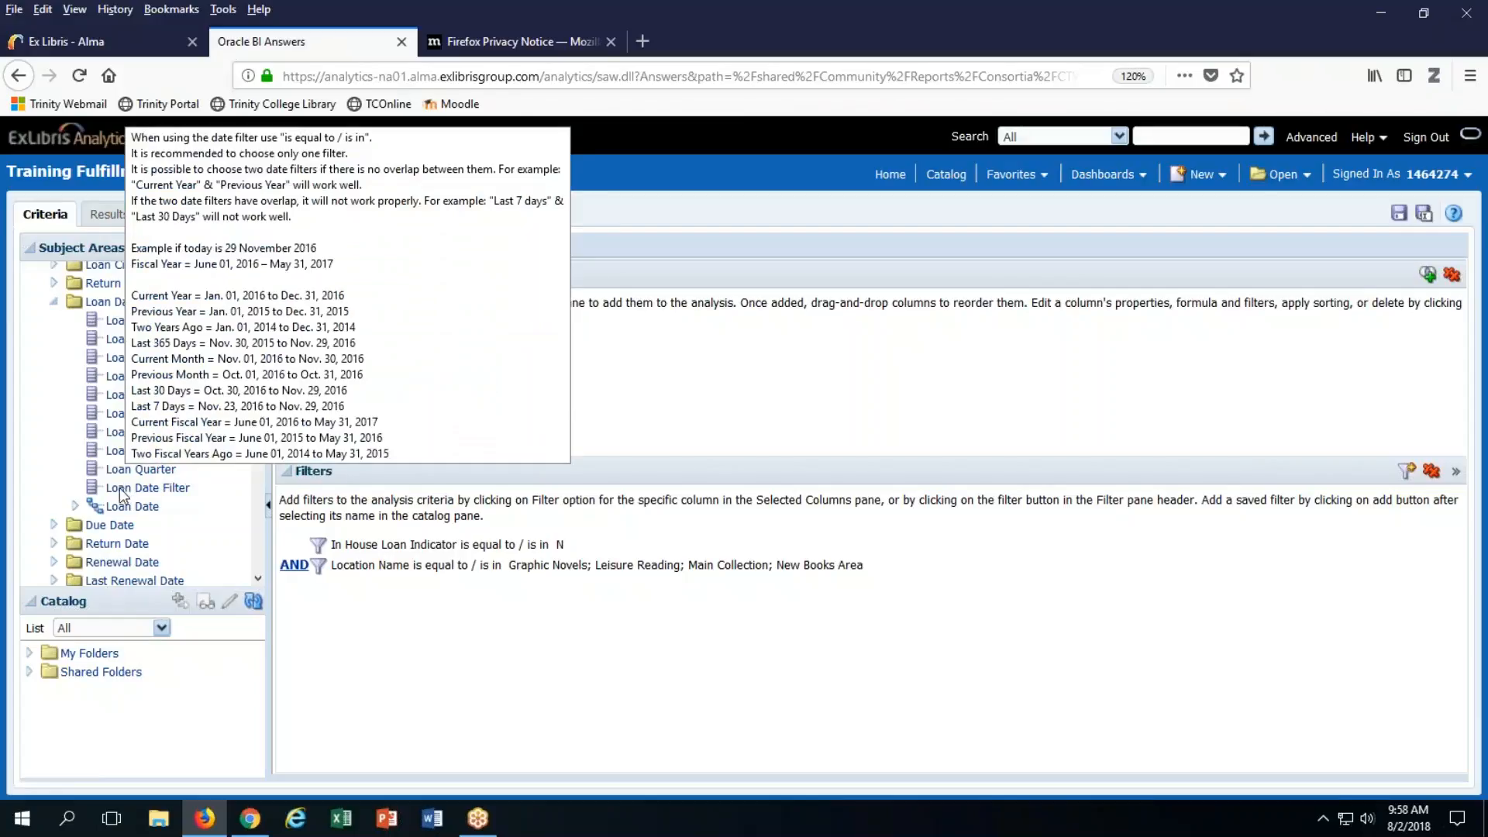
click(123, 495)
double_click(122, 490)
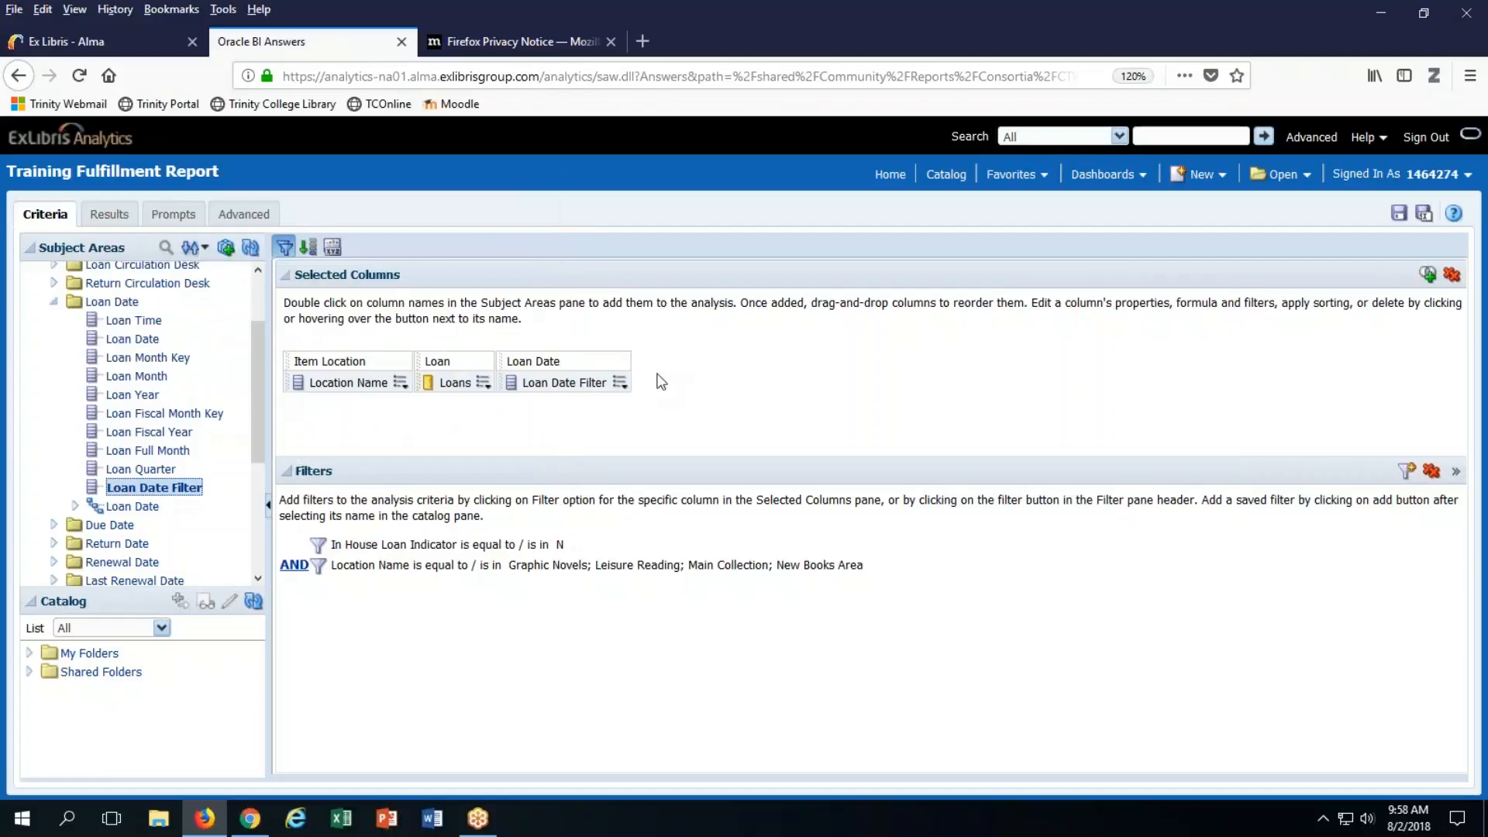
Create a filter on the Loan Date Filter column that is equal to Last 30 Days.
click(621, 382)
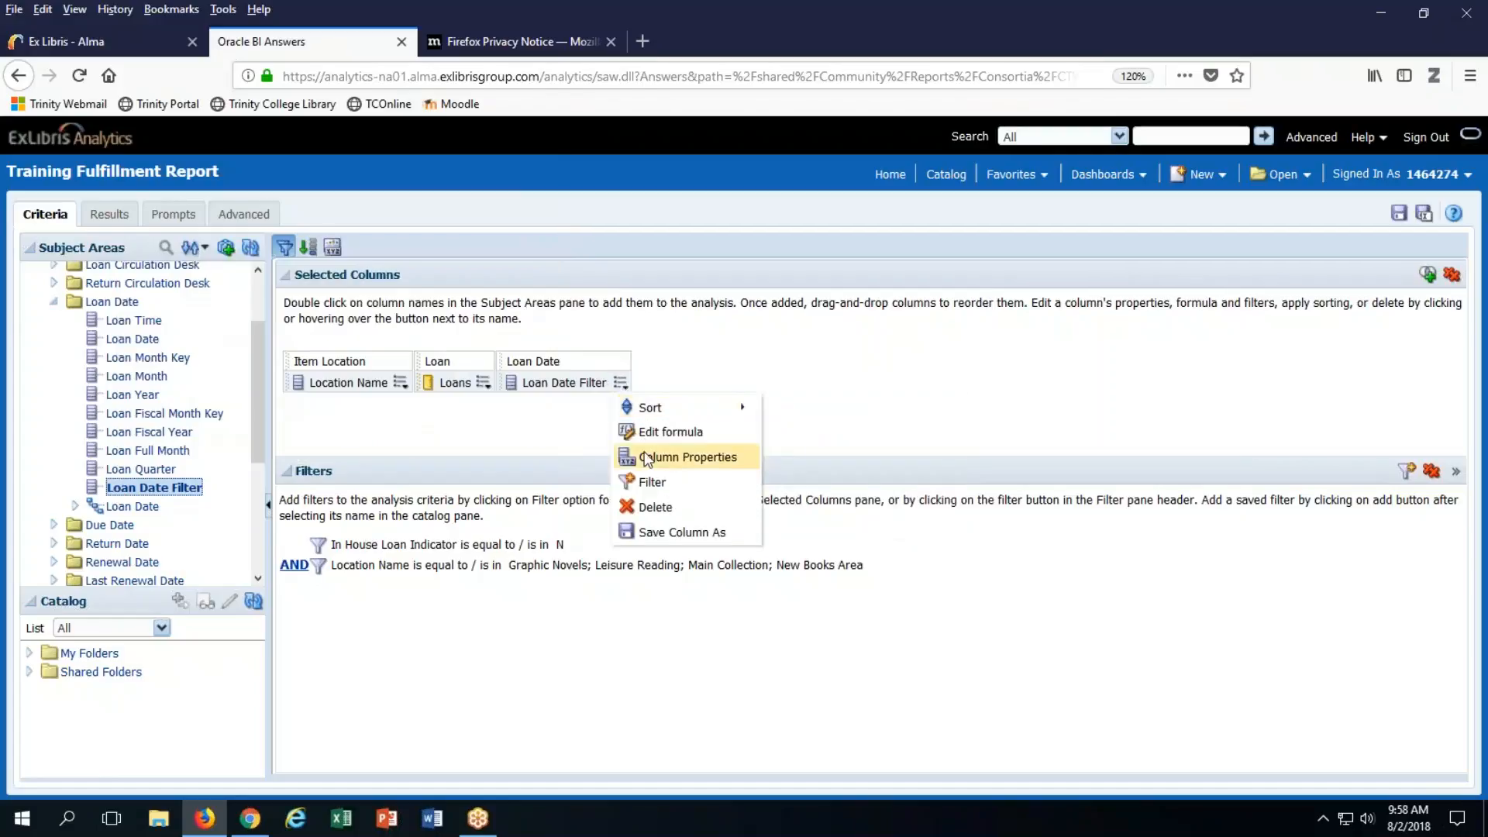
click(655, 486)
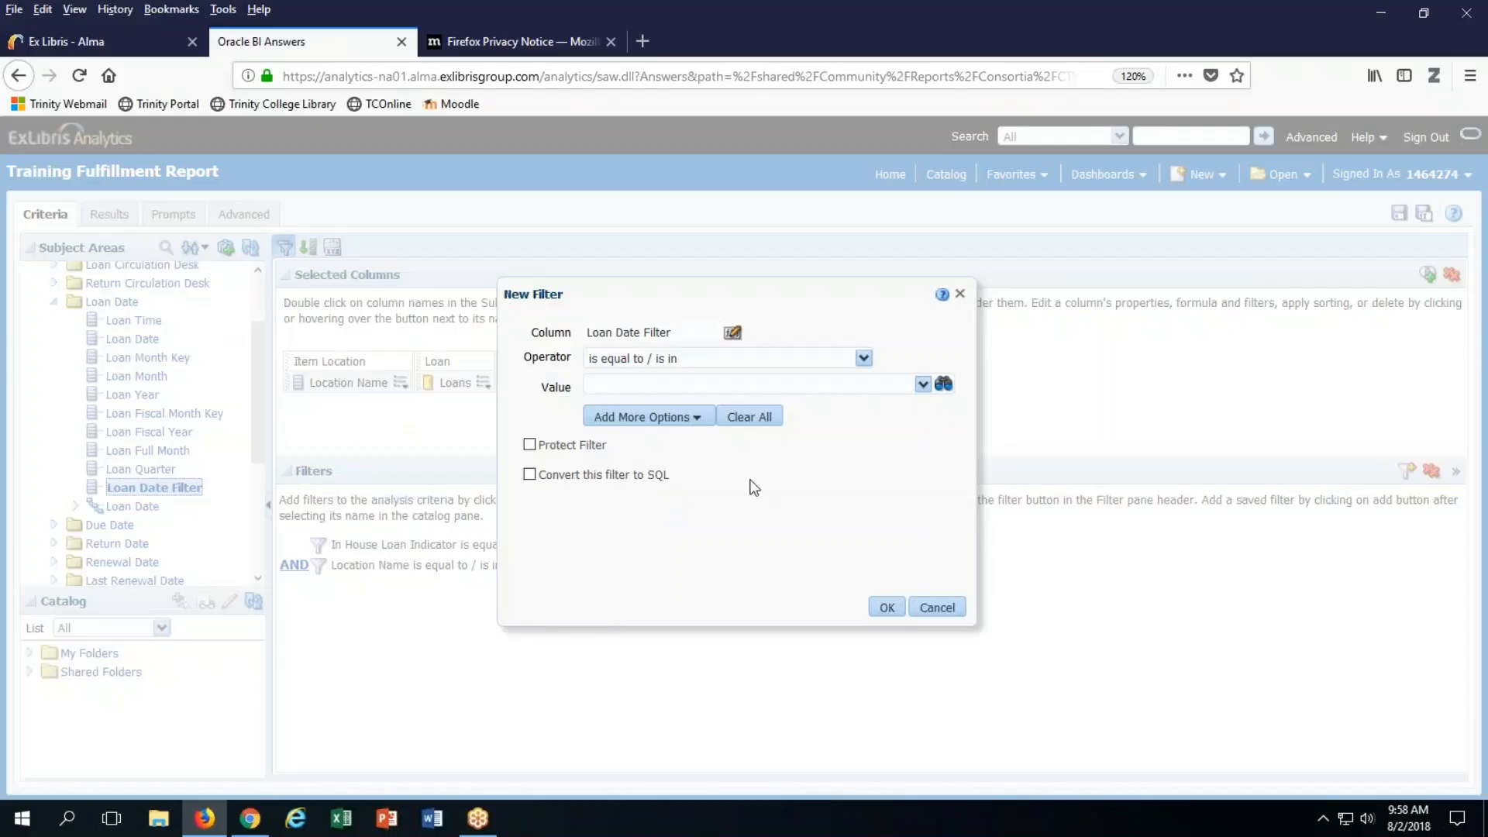
click(922, 386)
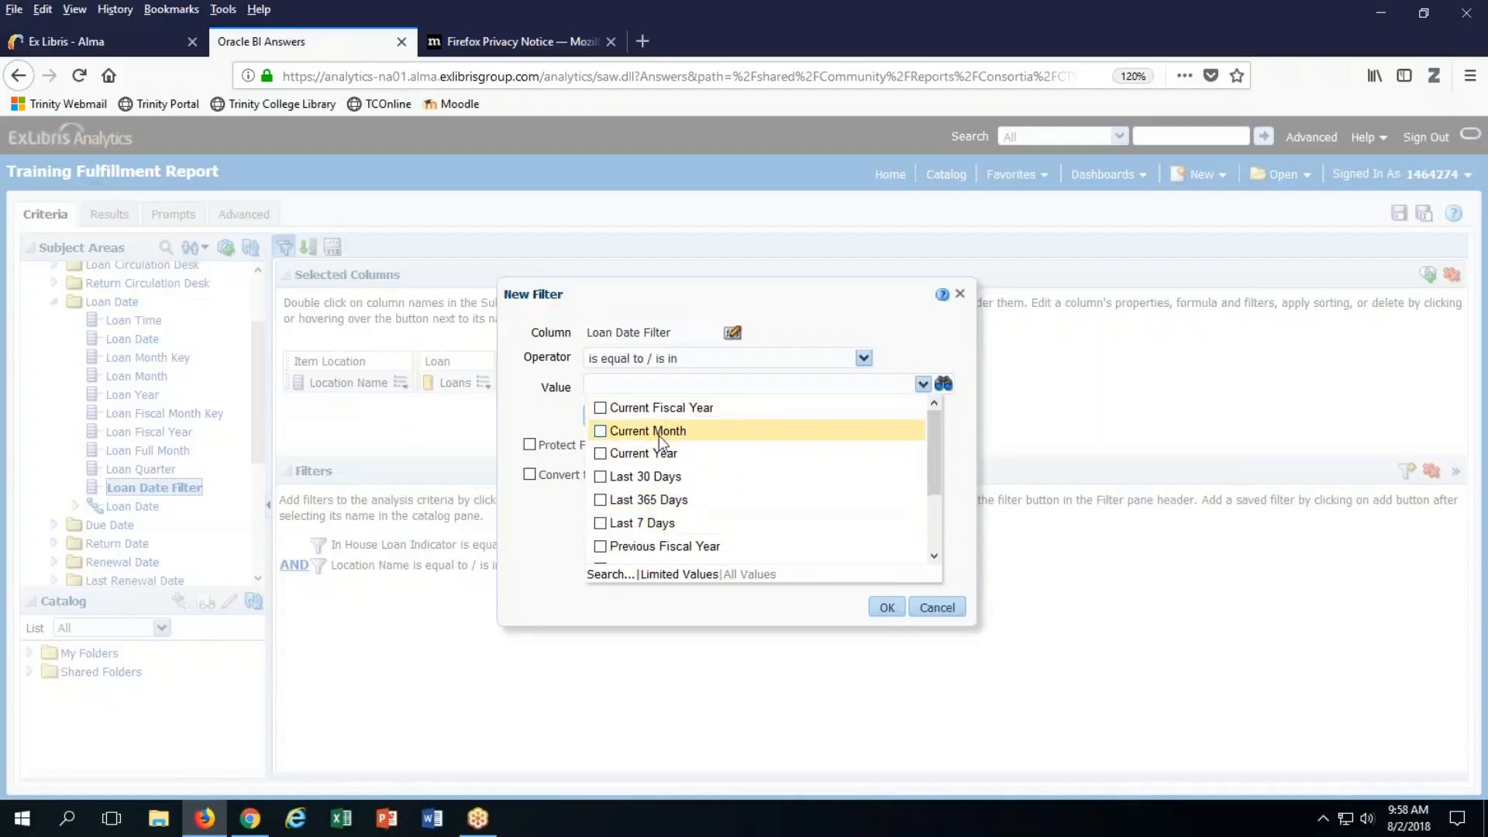
scroll(934, 452, down, 2)
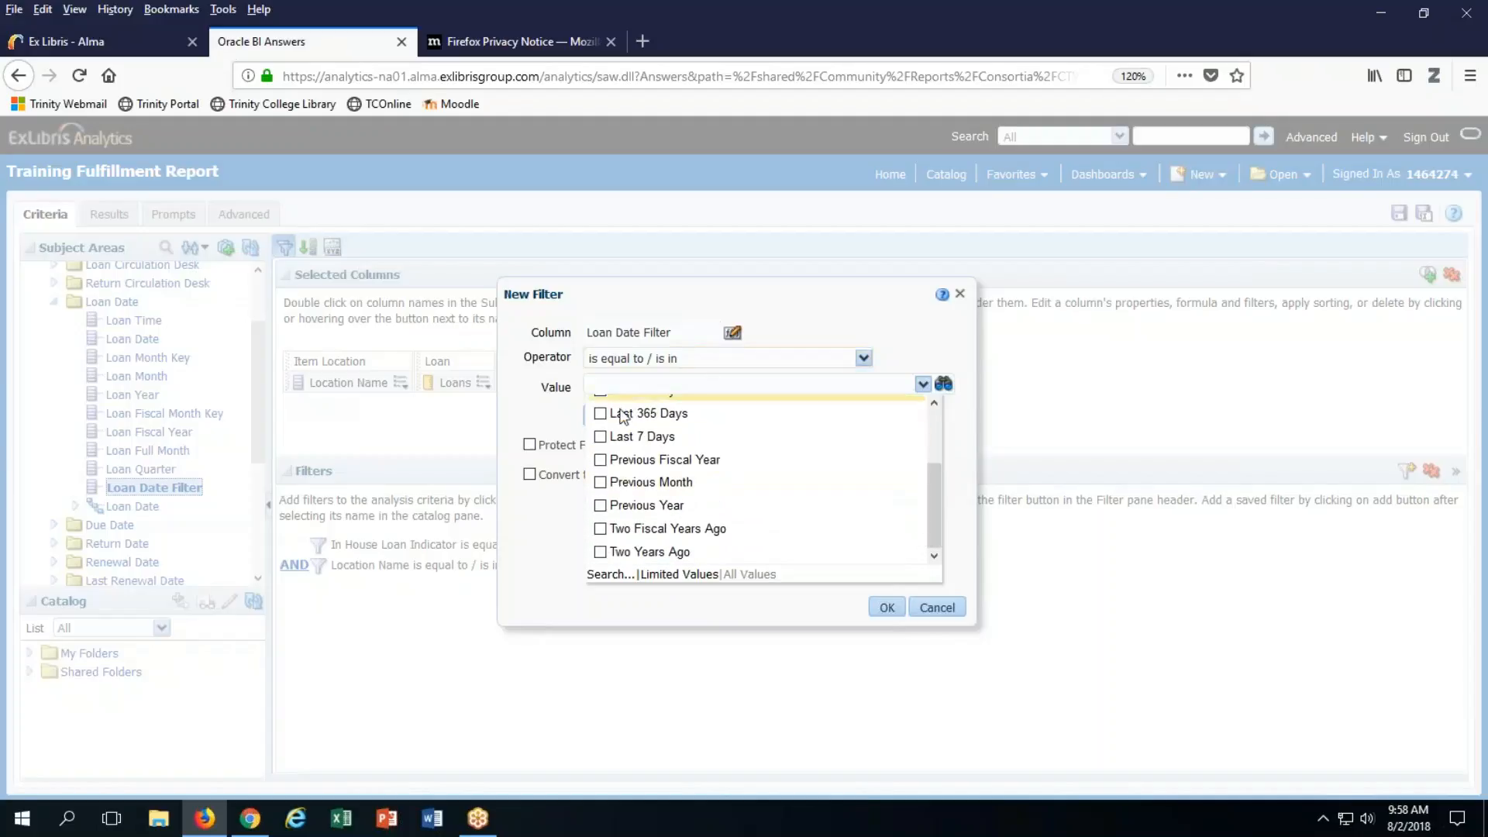
drag(936, 507, 939, 457)
click(601, 478)
click(891, 607)
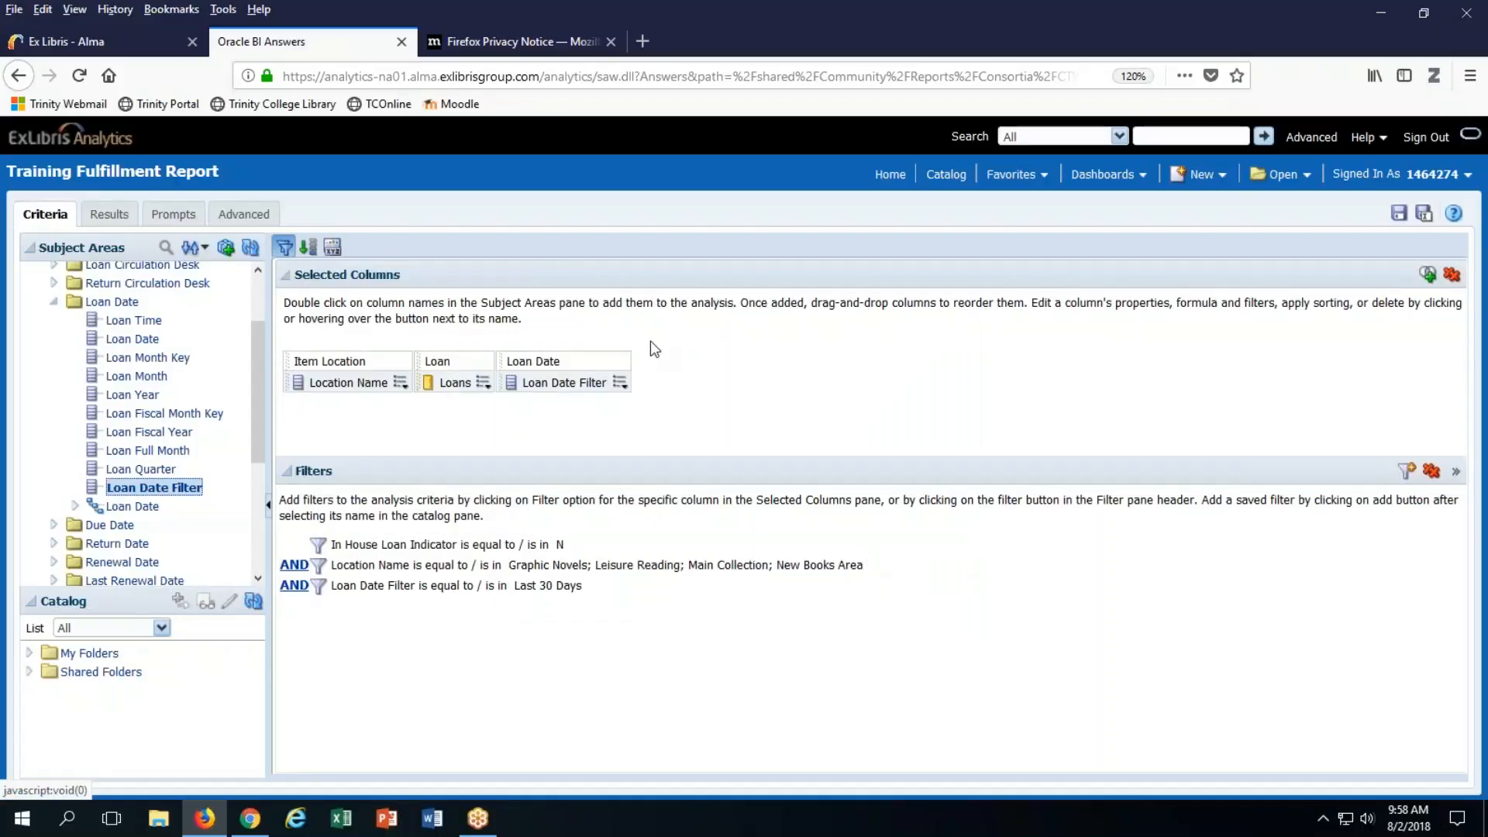
Delete the Loan Date Filter column from the selected columns and display the report results.
click(620, 383)
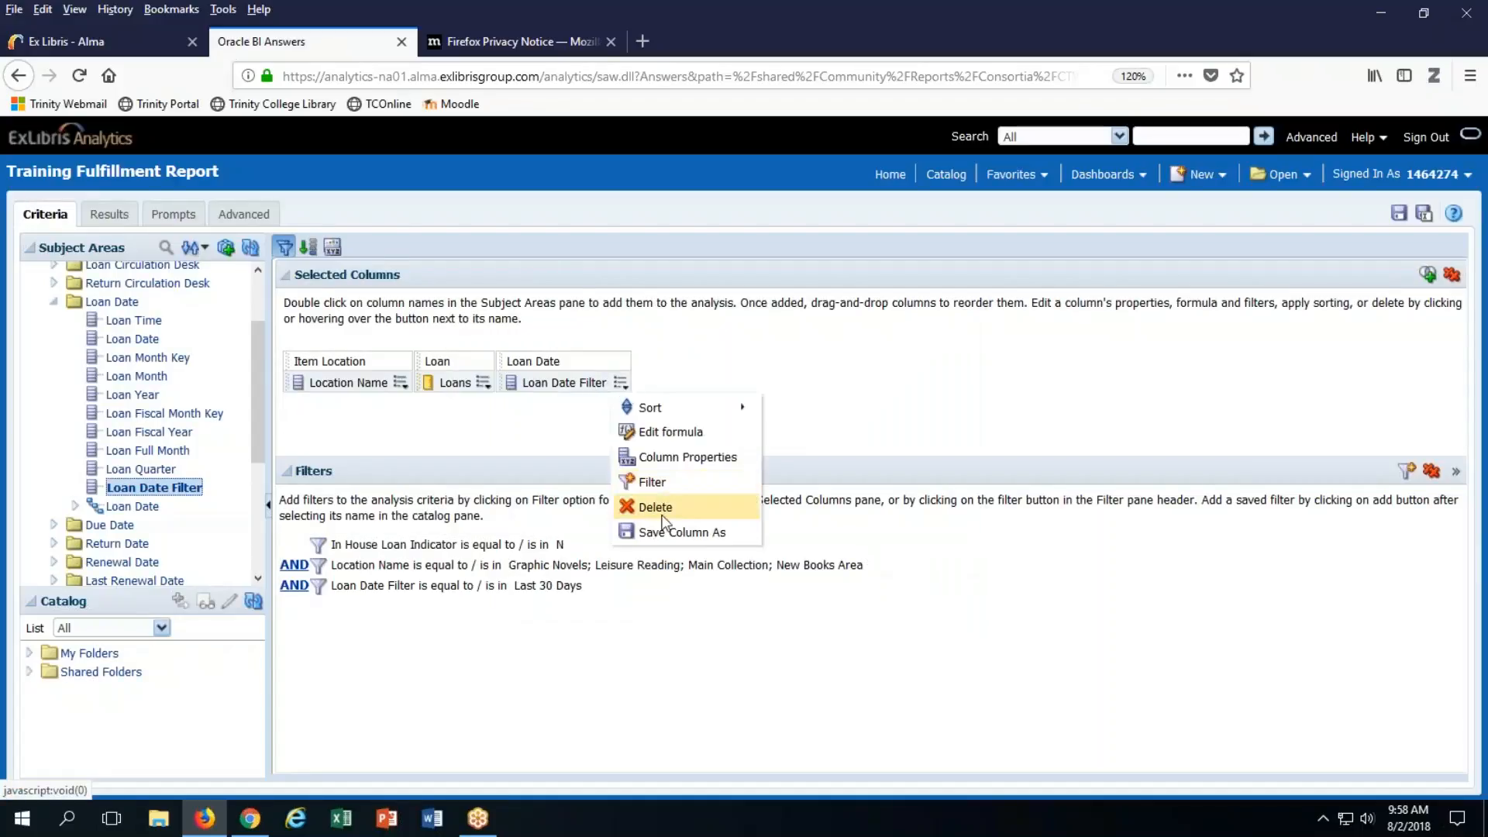
click(659, 508)
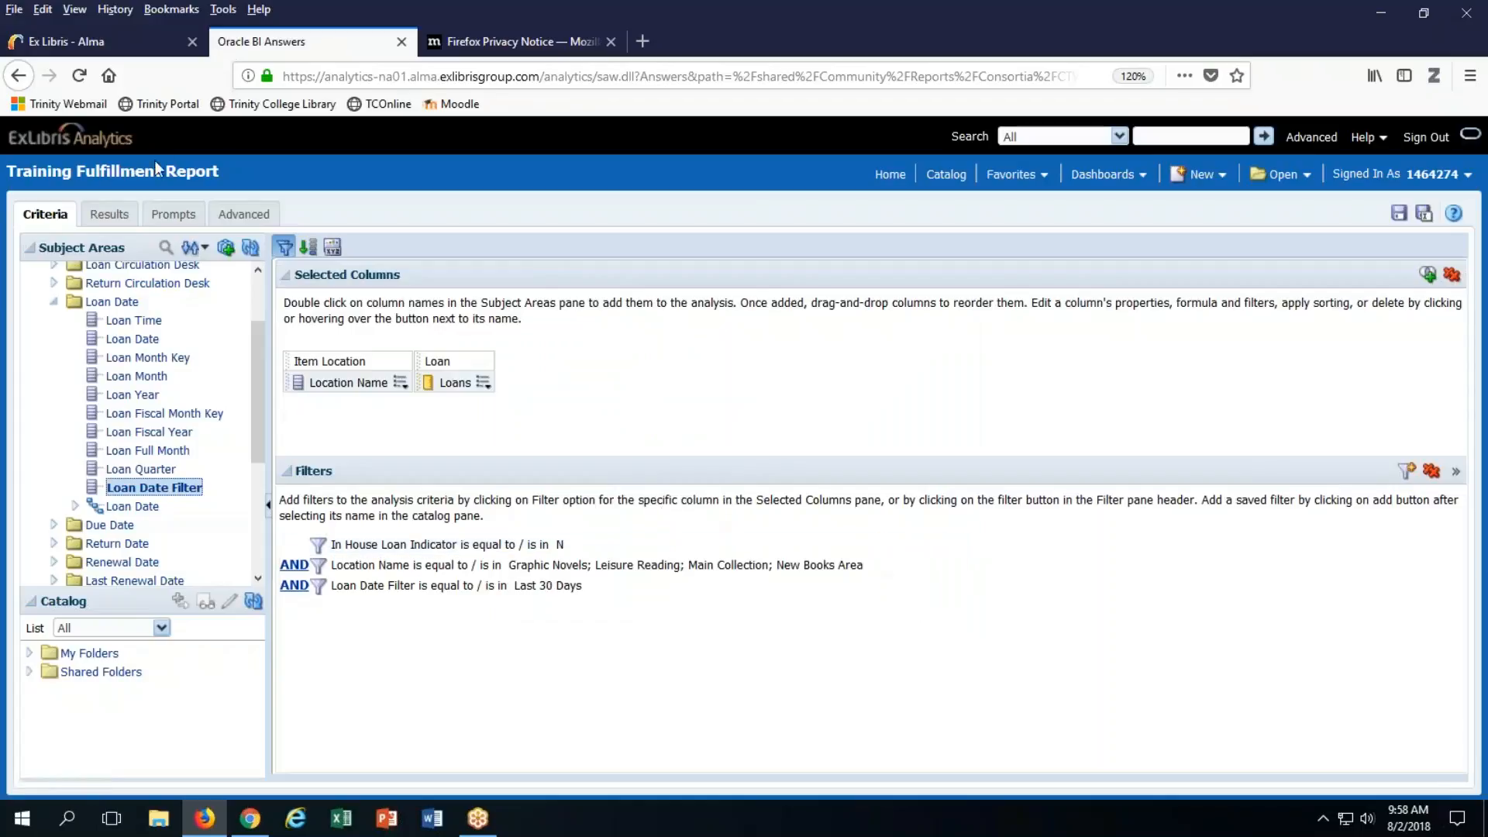
click(116, 219)
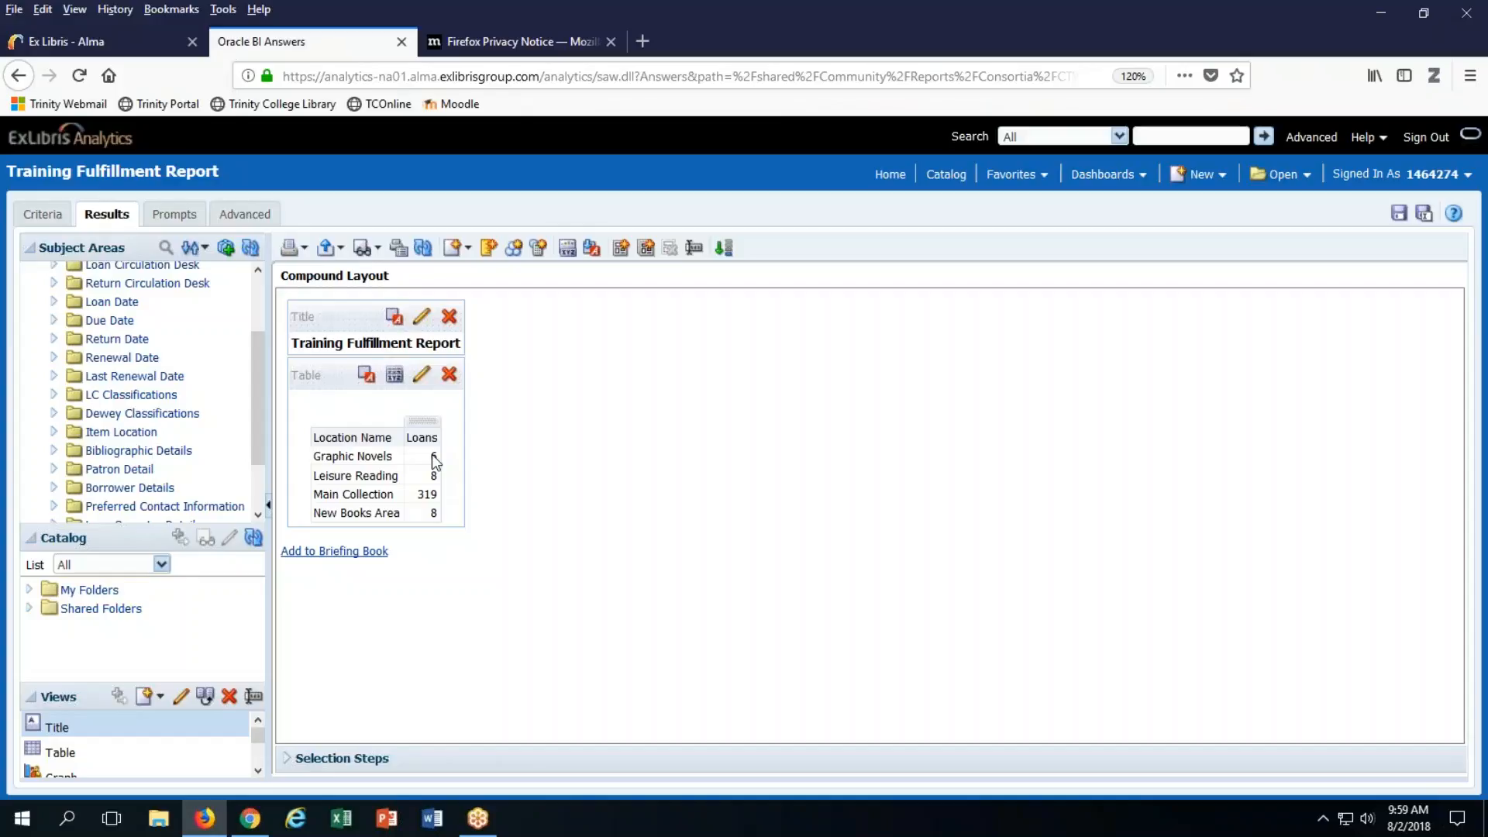
Return to the report criteria and remove the Last 30 Days loan date filter.
click(50, 217)
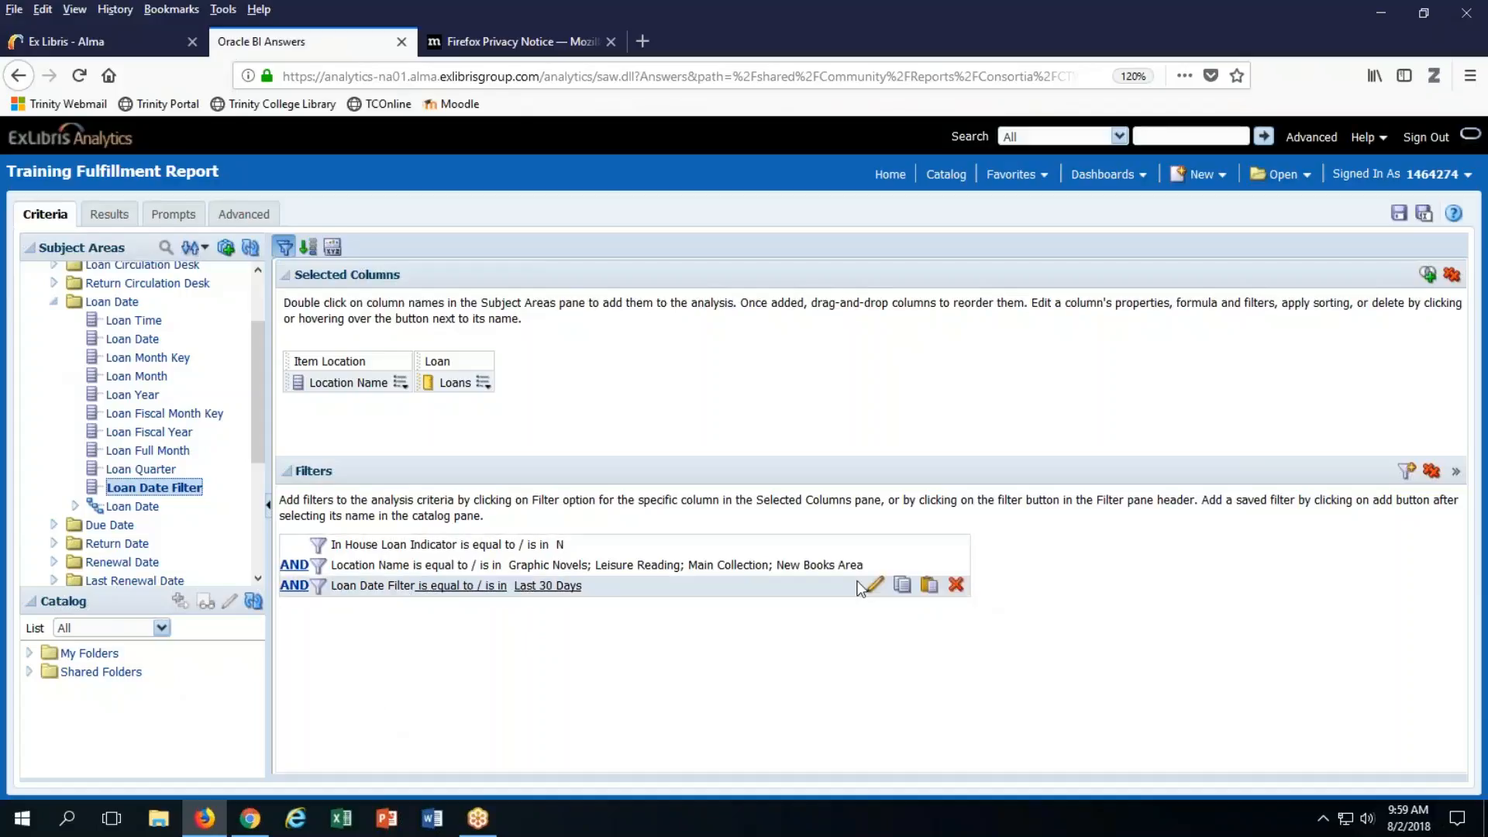
click(957, 586)
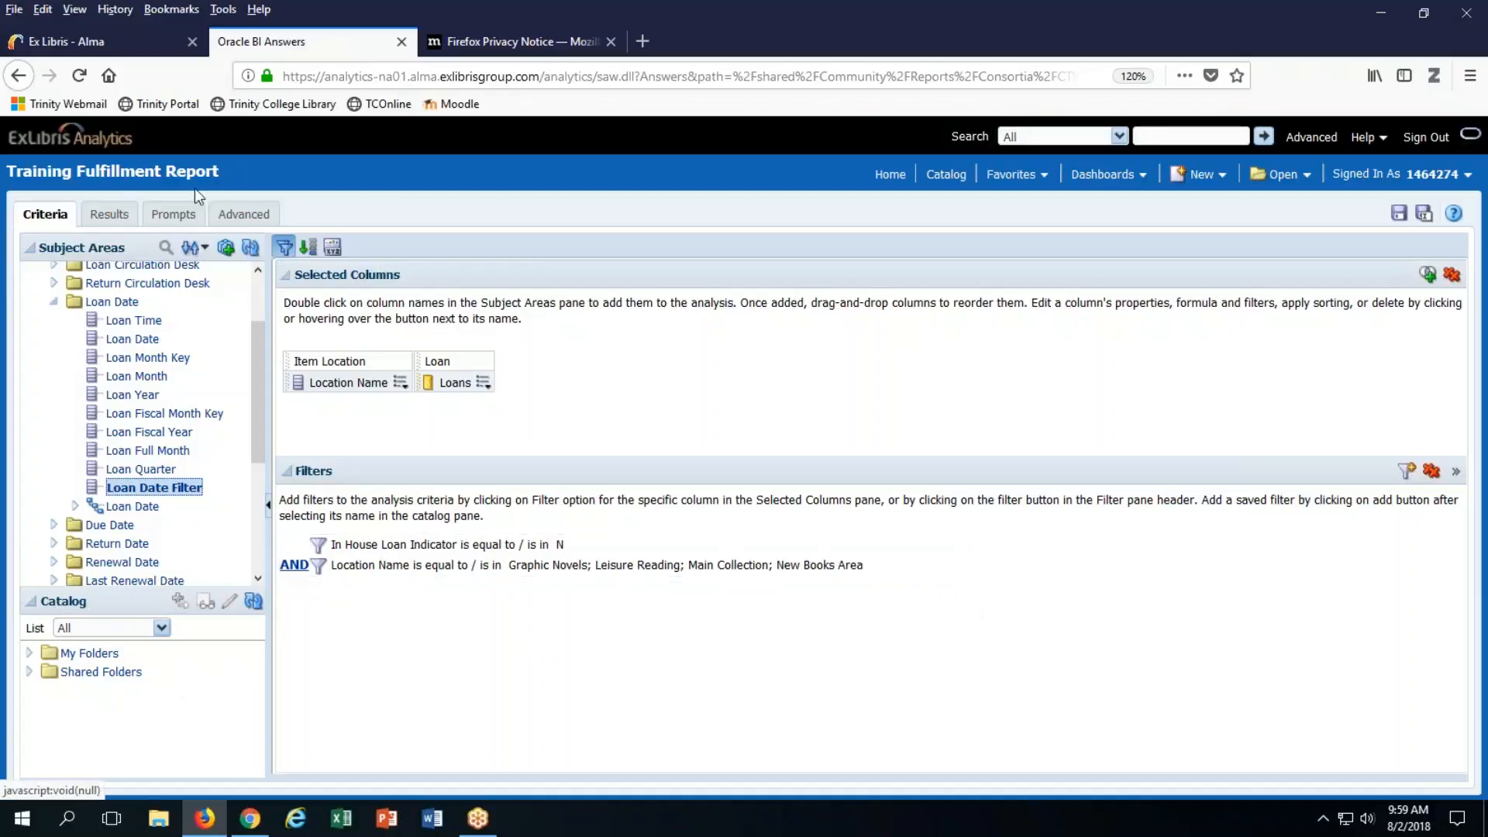
Add the Loan Date column to the analysis and convert a new filter on it to SQL.
mouse_move(153, 342)
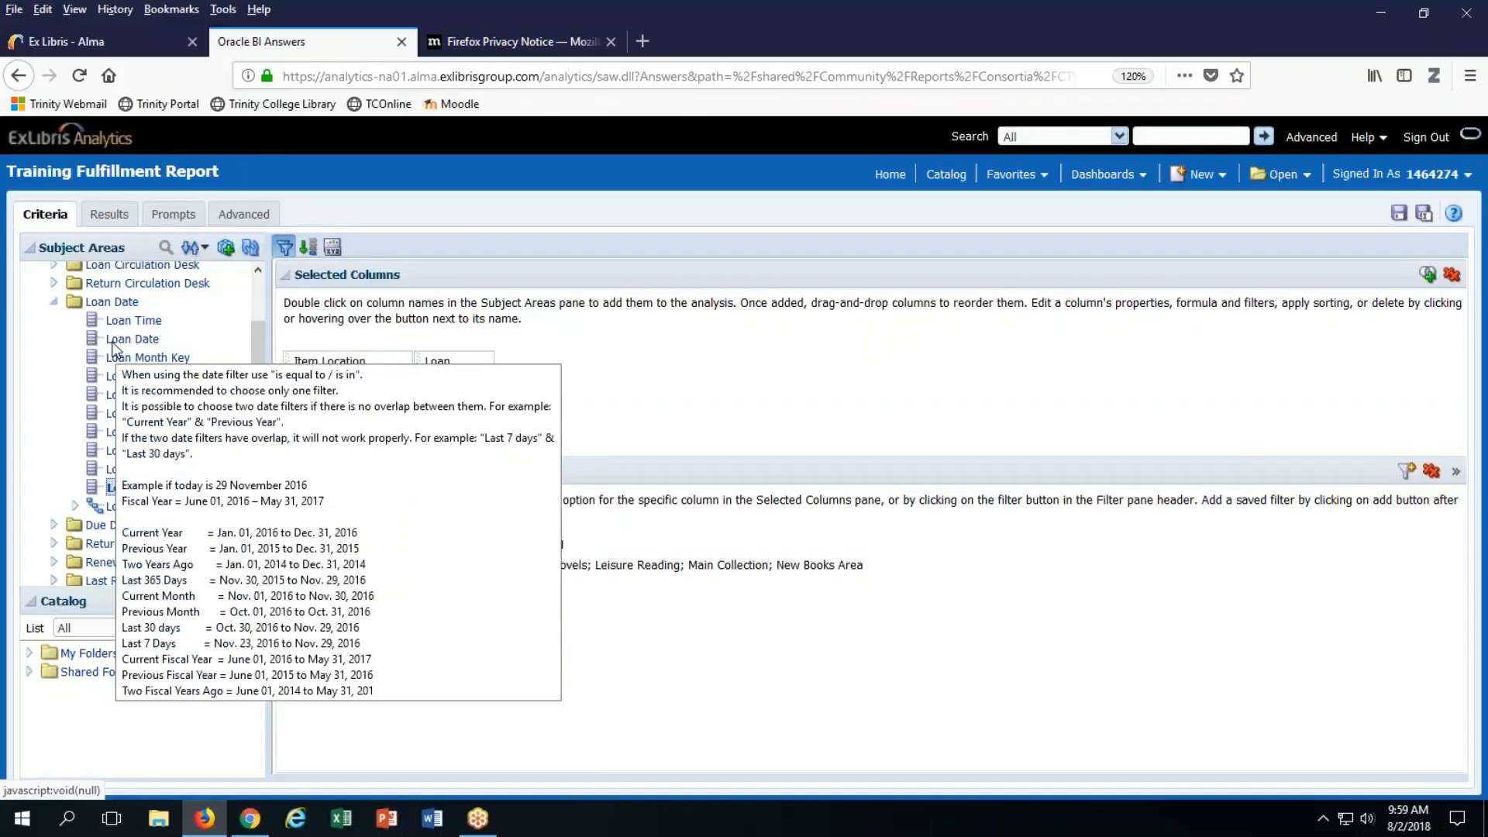
double_click(114, 342)
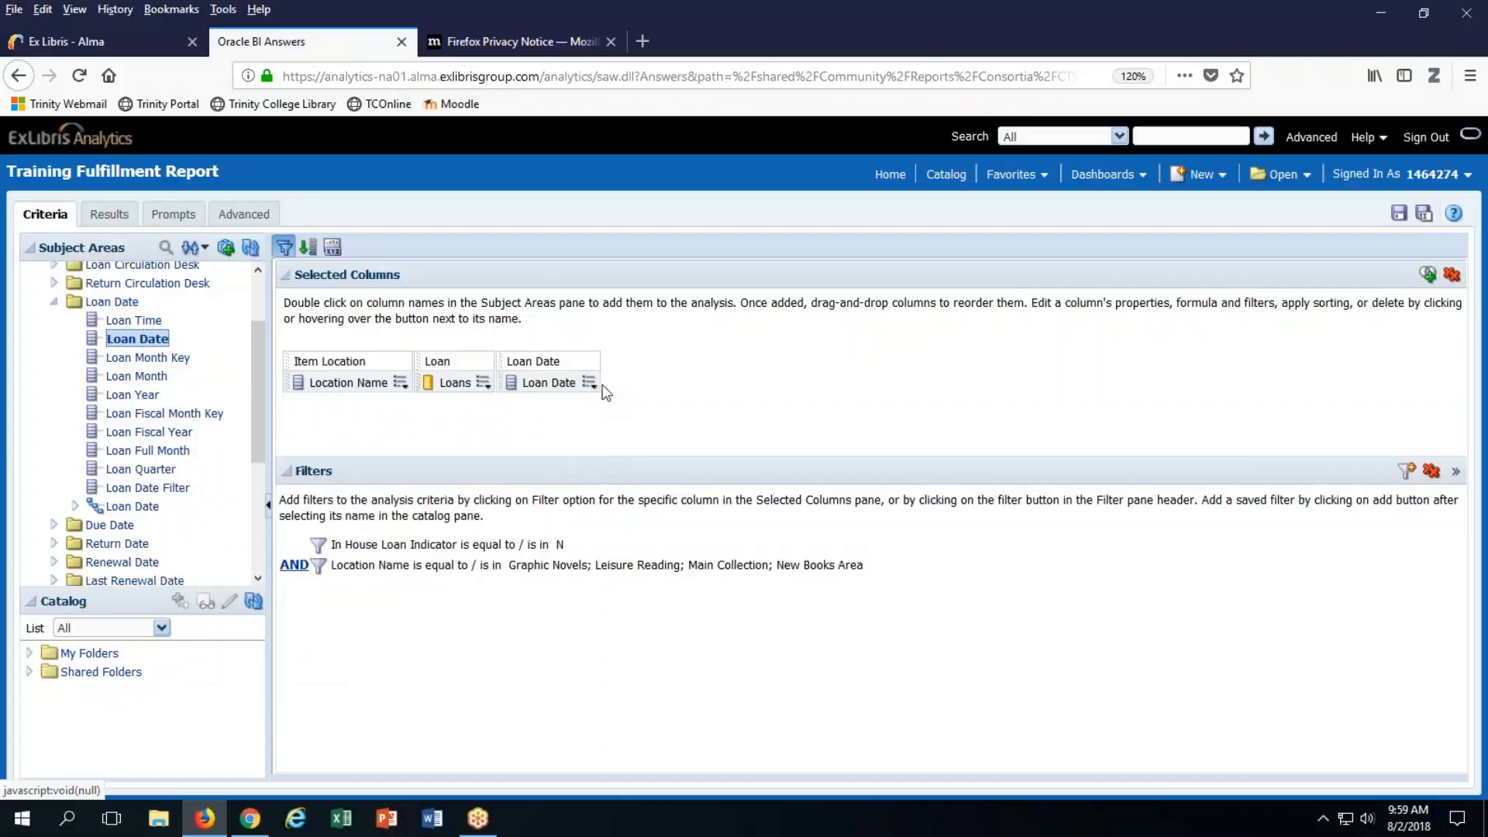
click(590, 383)
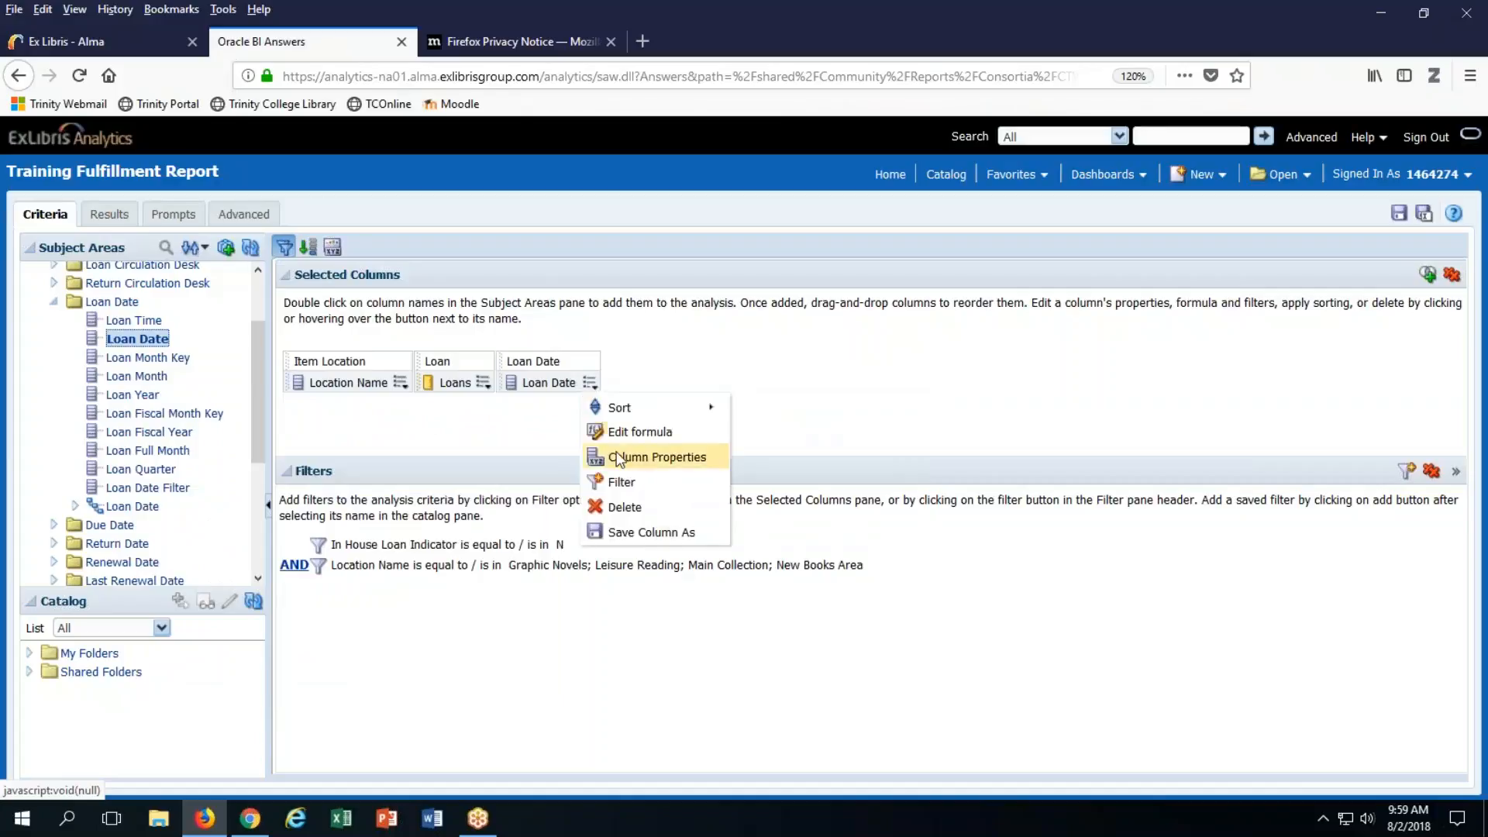
click(621, 482)
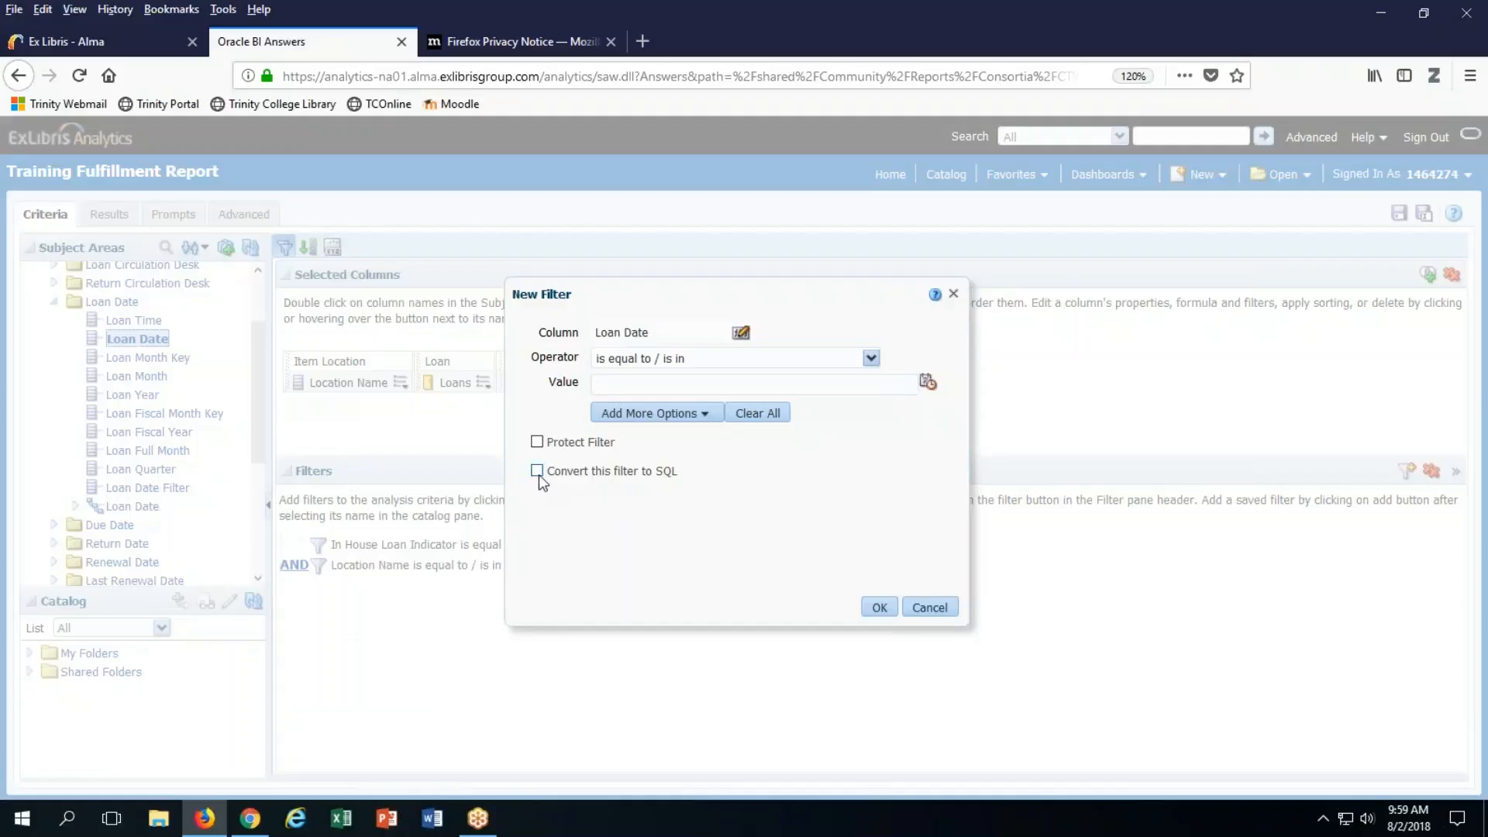
click(878, 609)
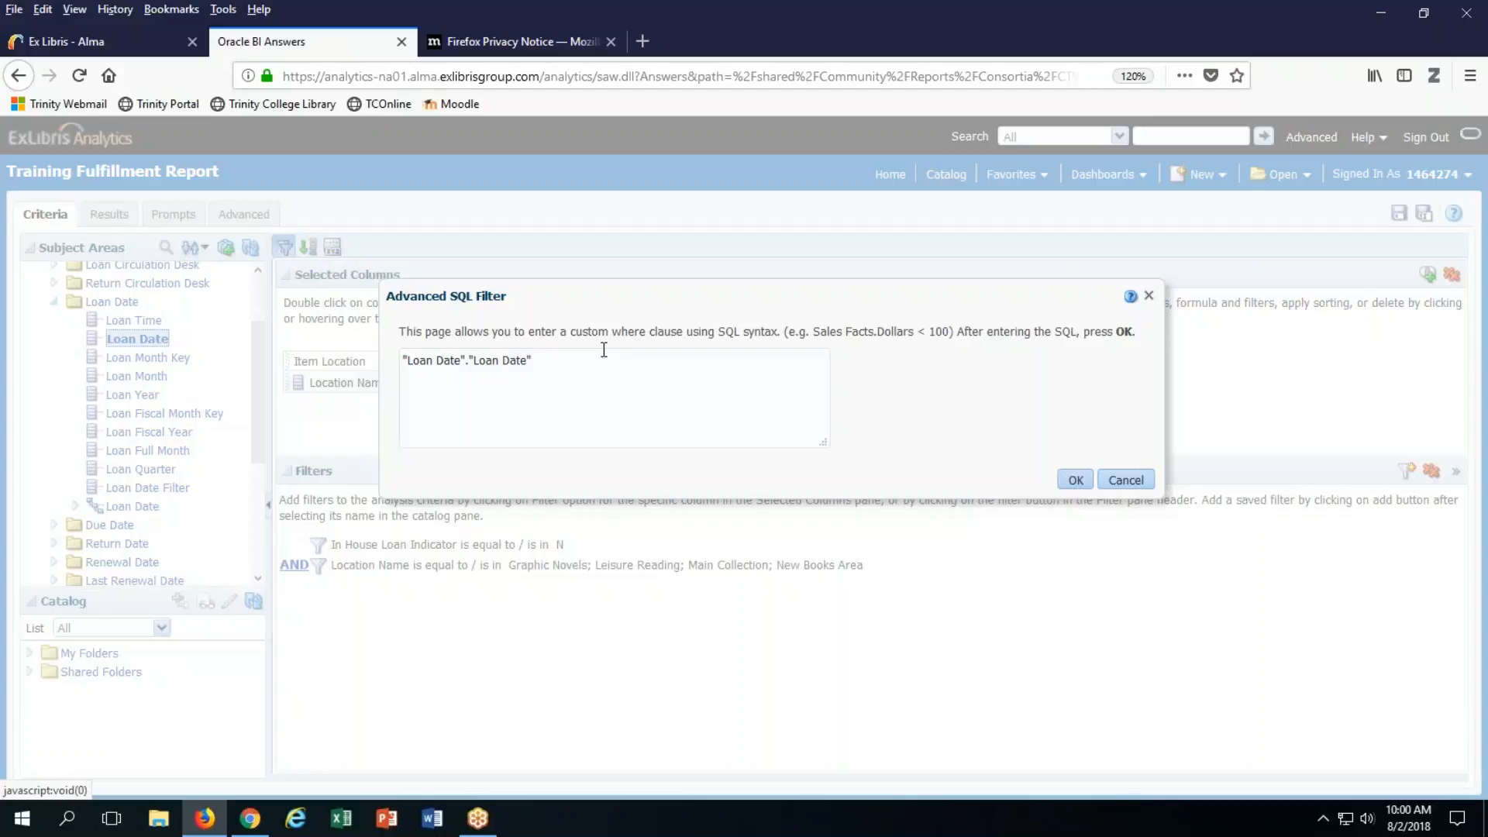
Complete the SQL filter so it reads "Loan Date"."Loan Date" >= TIMESTAMPADD(SQL_TSI_DAY, -21, CURRENT_DATE).
text(>= TIMESTAMPADD(SQL_TSI_DAY)
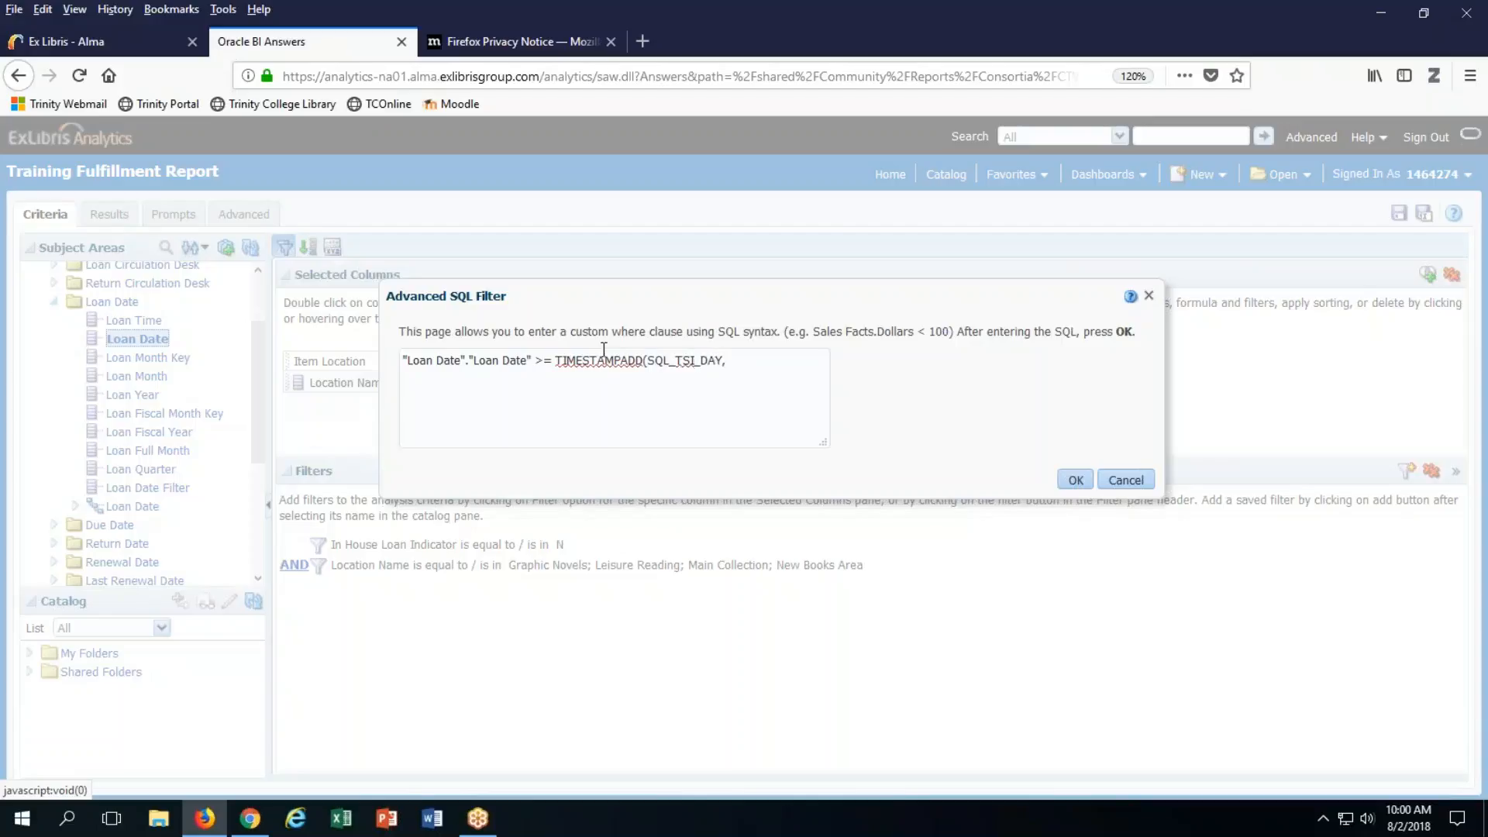
text(, -21, CUTT)
key(BackSpace)
key(BackSpace)
text(RRENT_DATE))
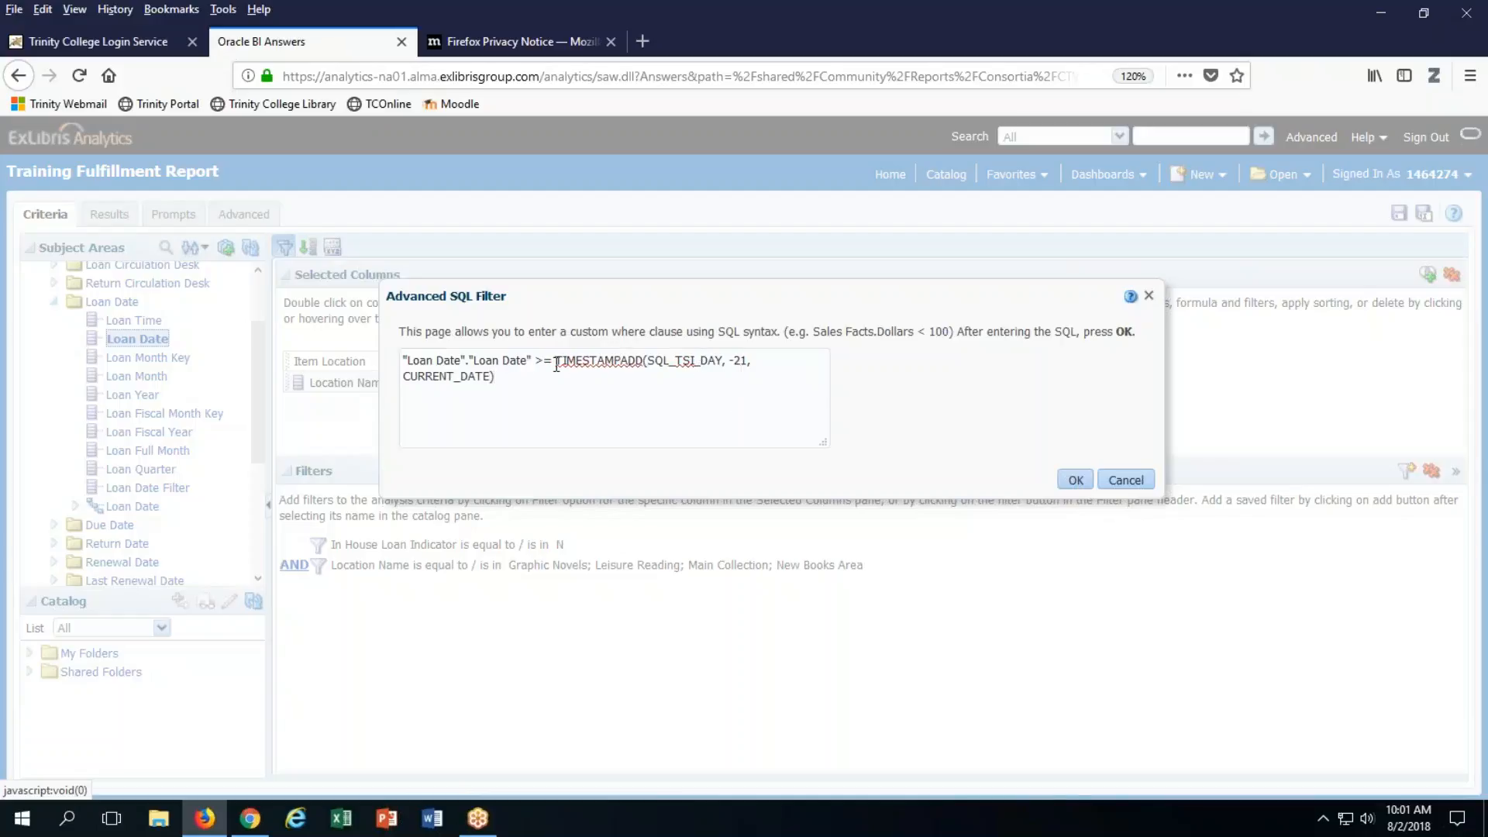
Examine the TIMESTAMPADD function, its day interval, the -21 offset and CURRENT_DATE in the SQL expression.
drag(557, 360, 642, 361)
click(516, 387)
drag(402, 377, 492, 386)
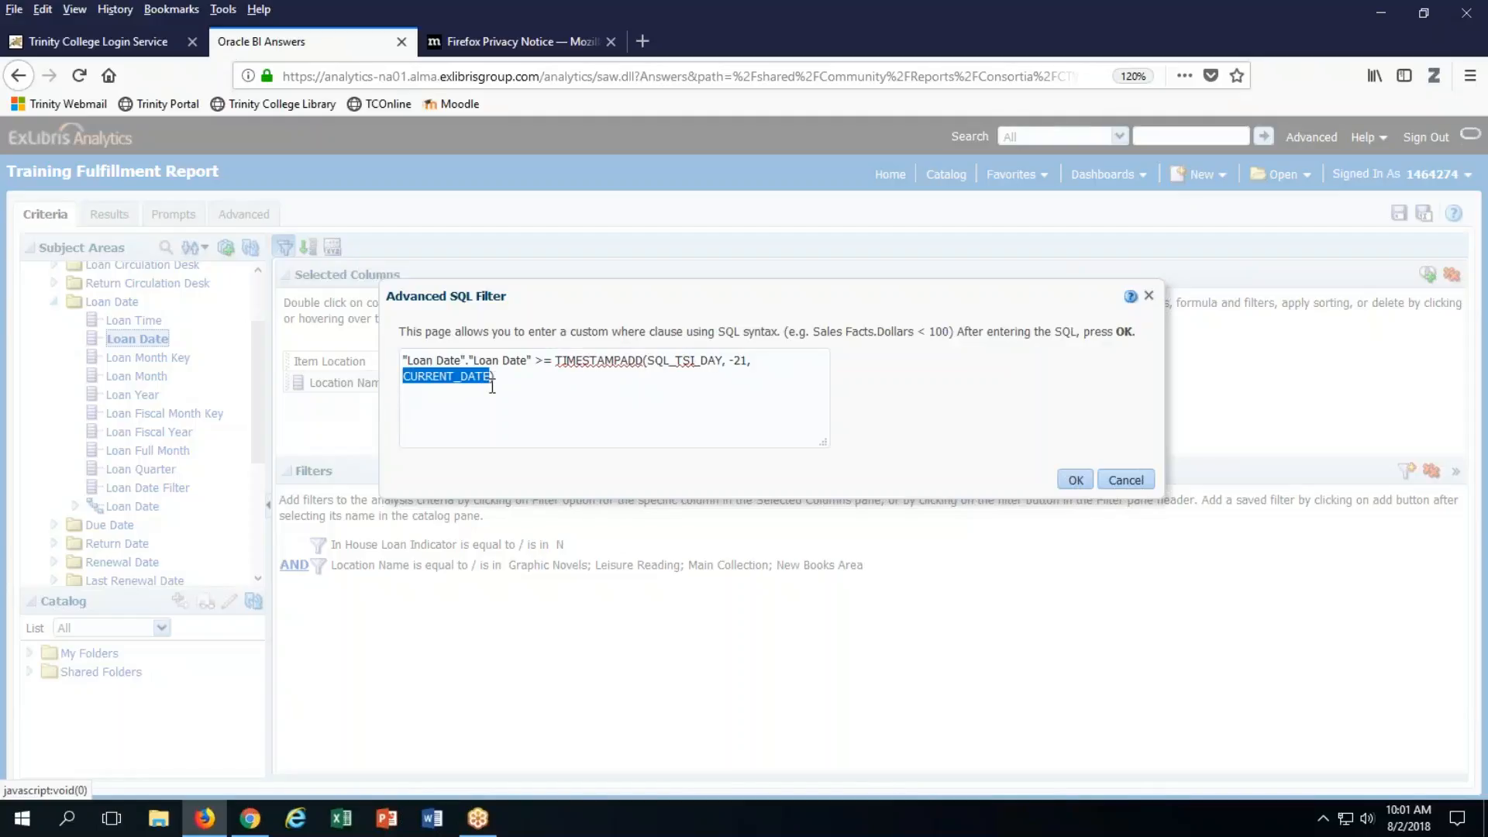
click(491, 386)
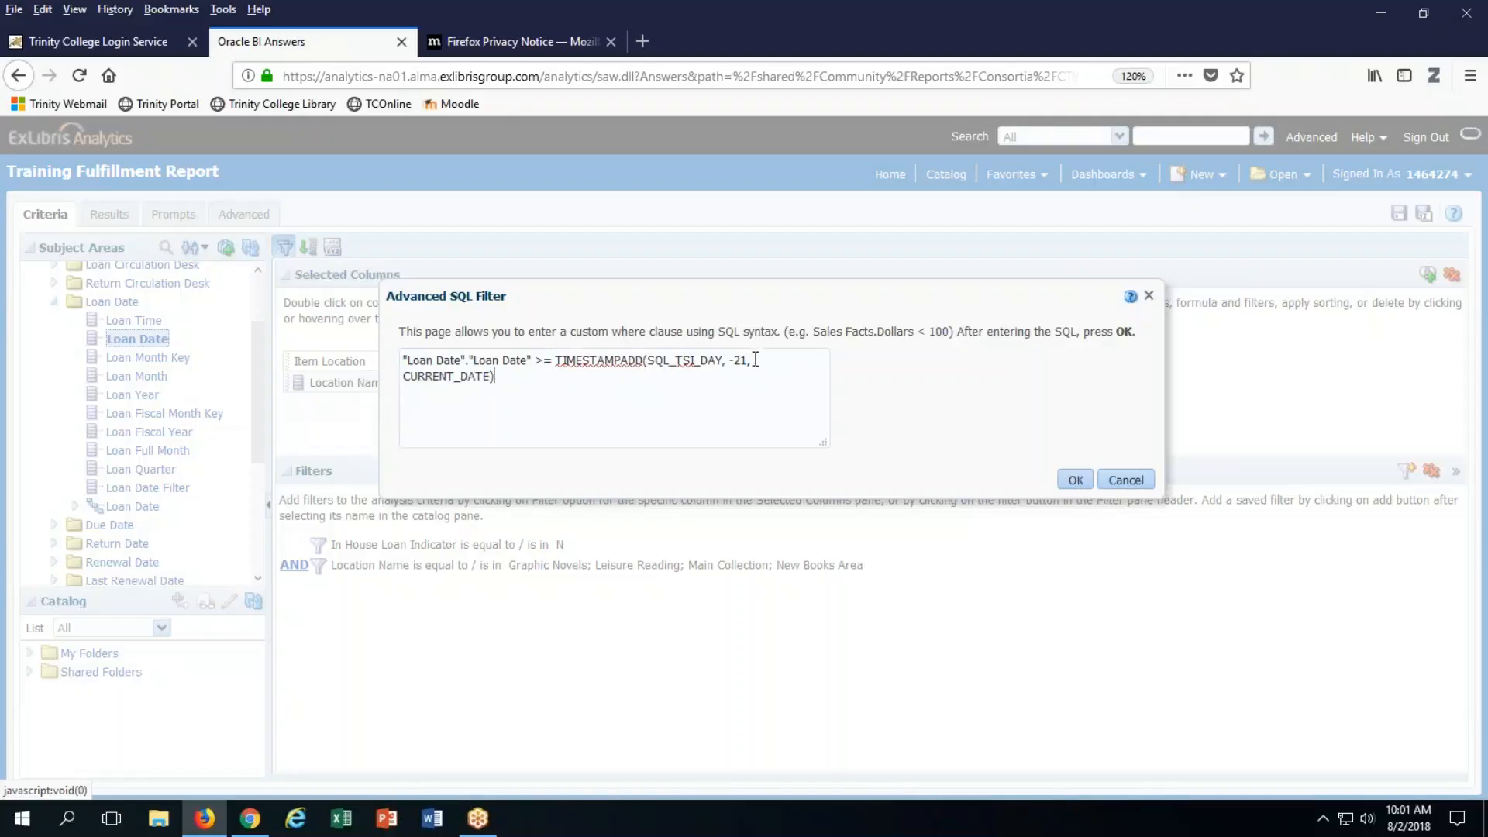
drag(728, 361, 749, 358)
drag(700, 361, 722, 360)
click(732, 381)
drag(748, 364, 730, 366)
click(505, 377)
drag(485, 377, 402, 377)
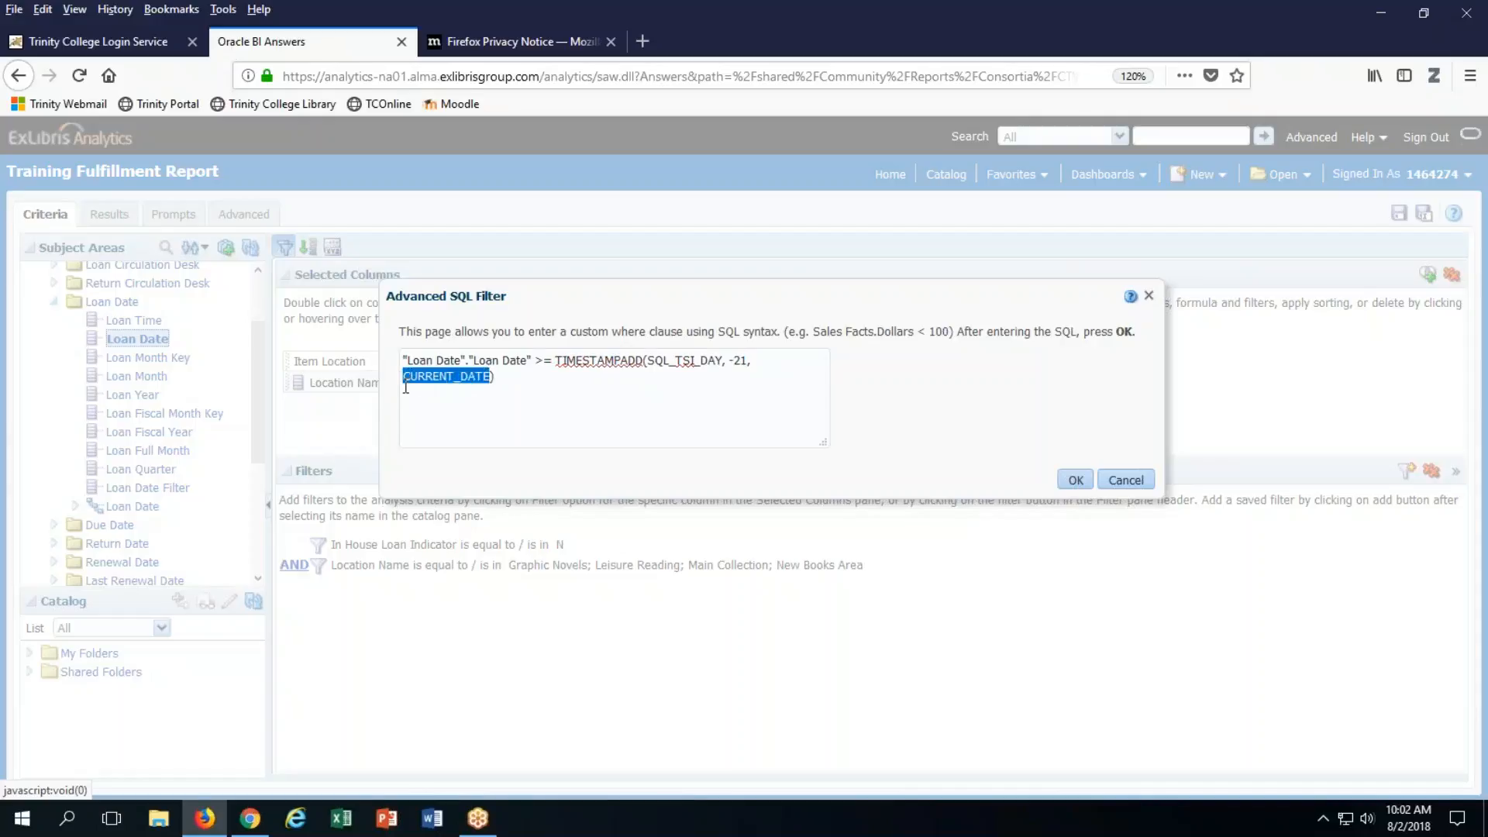
Apply the custom SQL loan date filter and delete the Loan Date column from the analysis.
click(536, 377)
click(1074, 482)
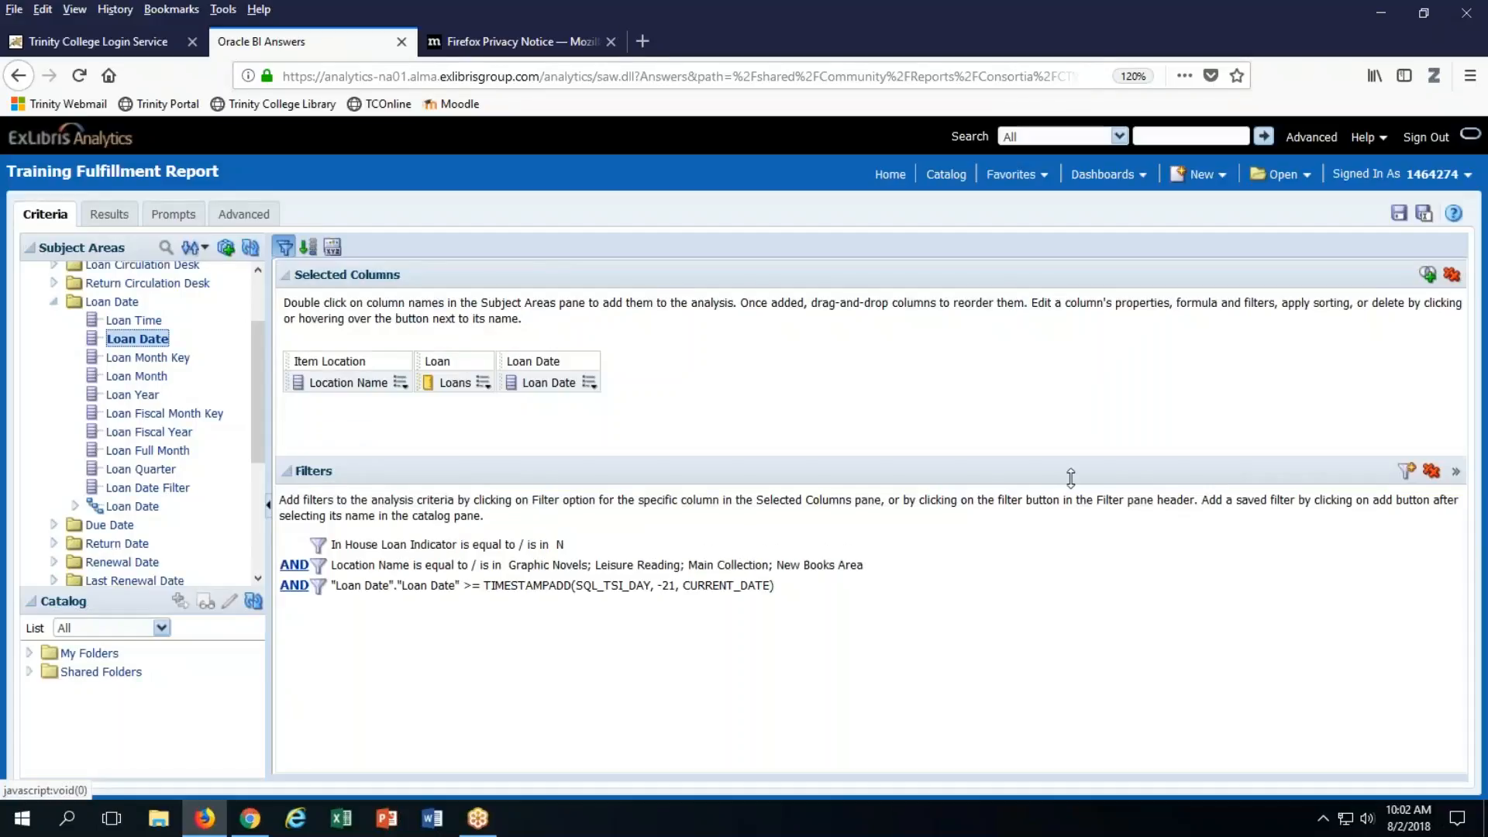
click(589, 383)
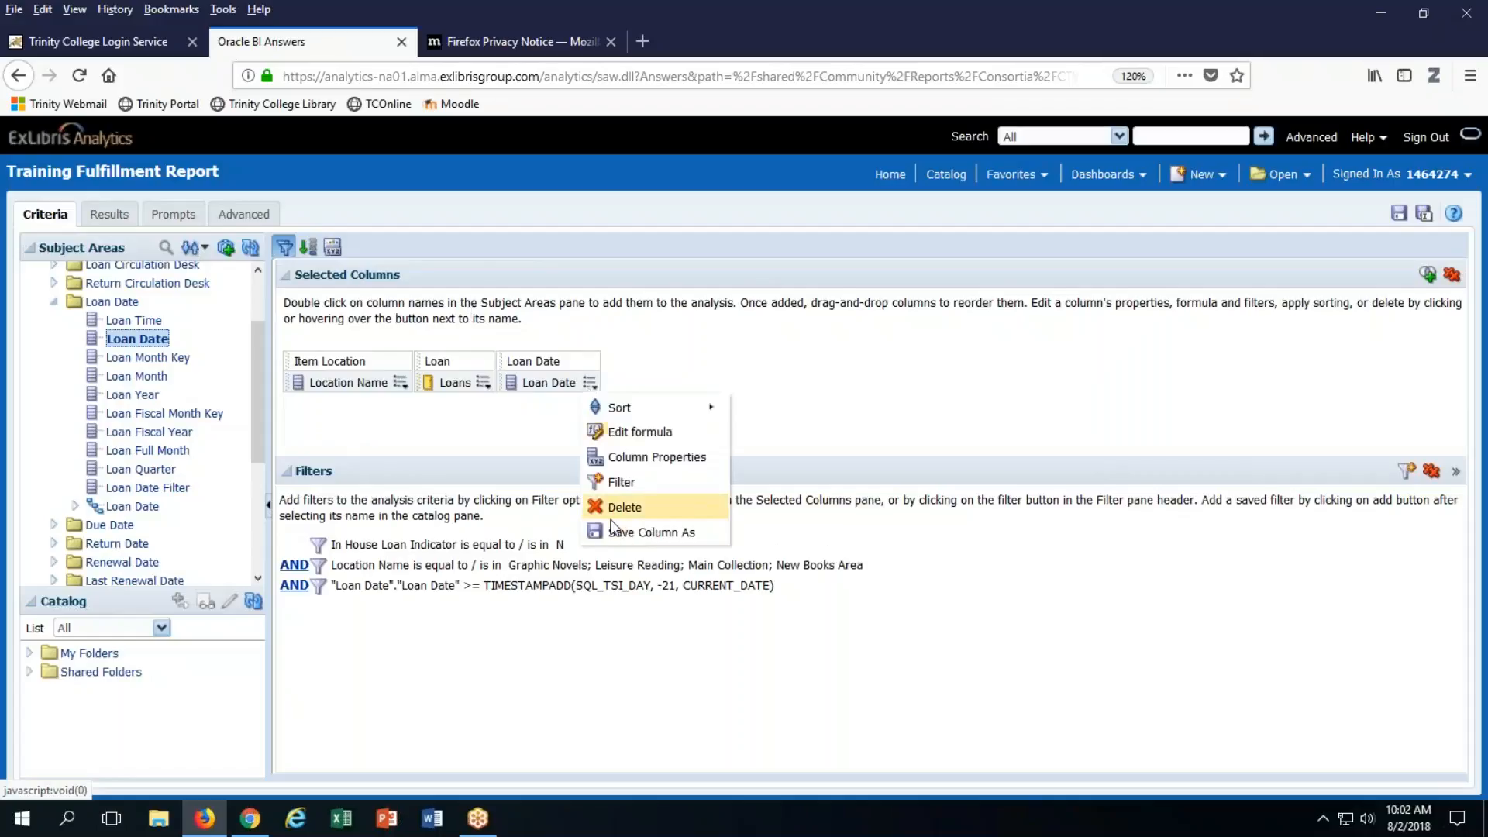
click(620, 505)
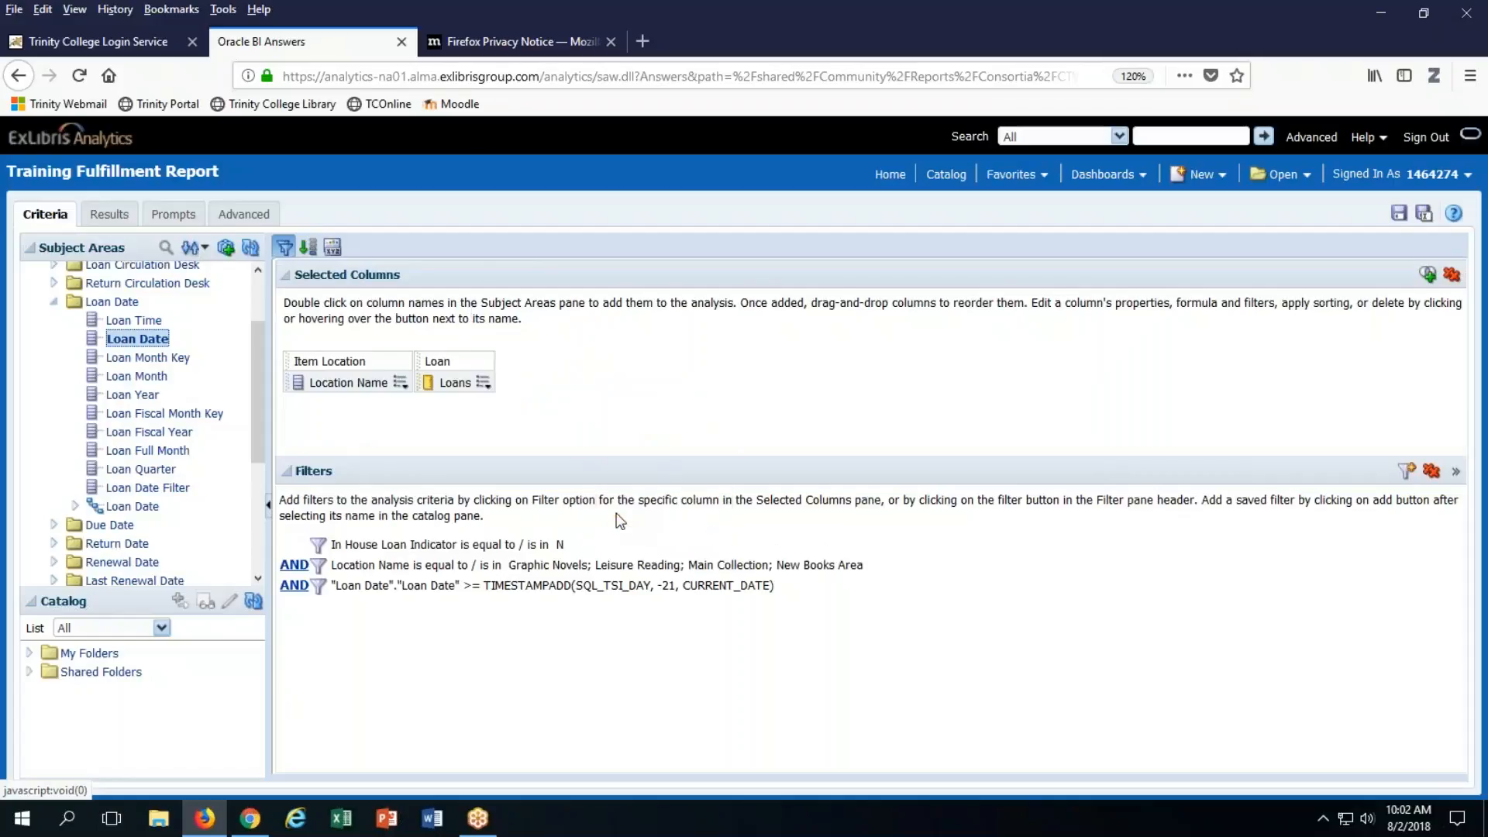
Check the report results and remove the TIMESTAMPADD loan date filter from the criteria.
click(110, 217)
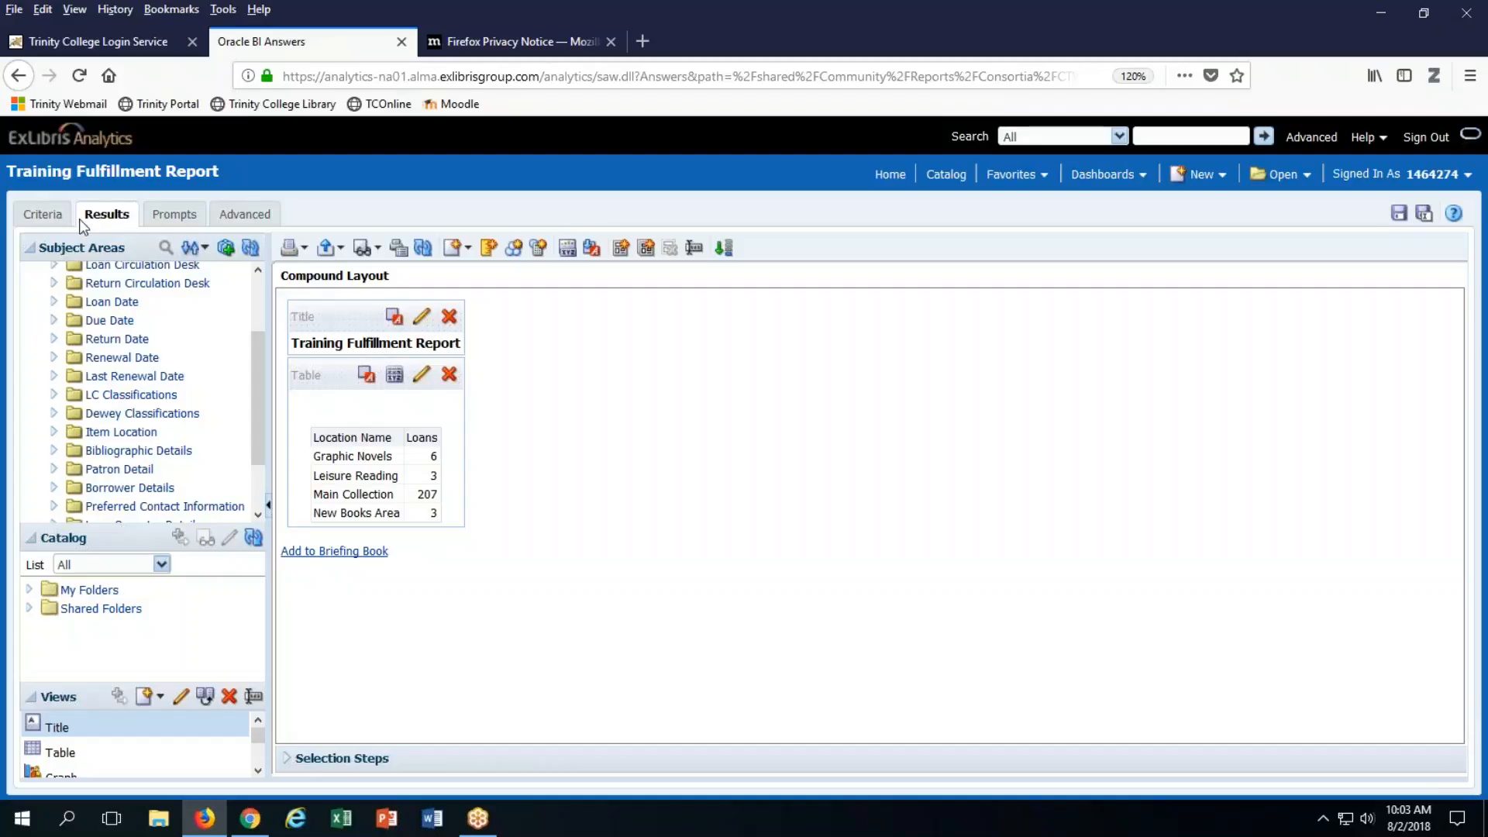
click(43, 215)
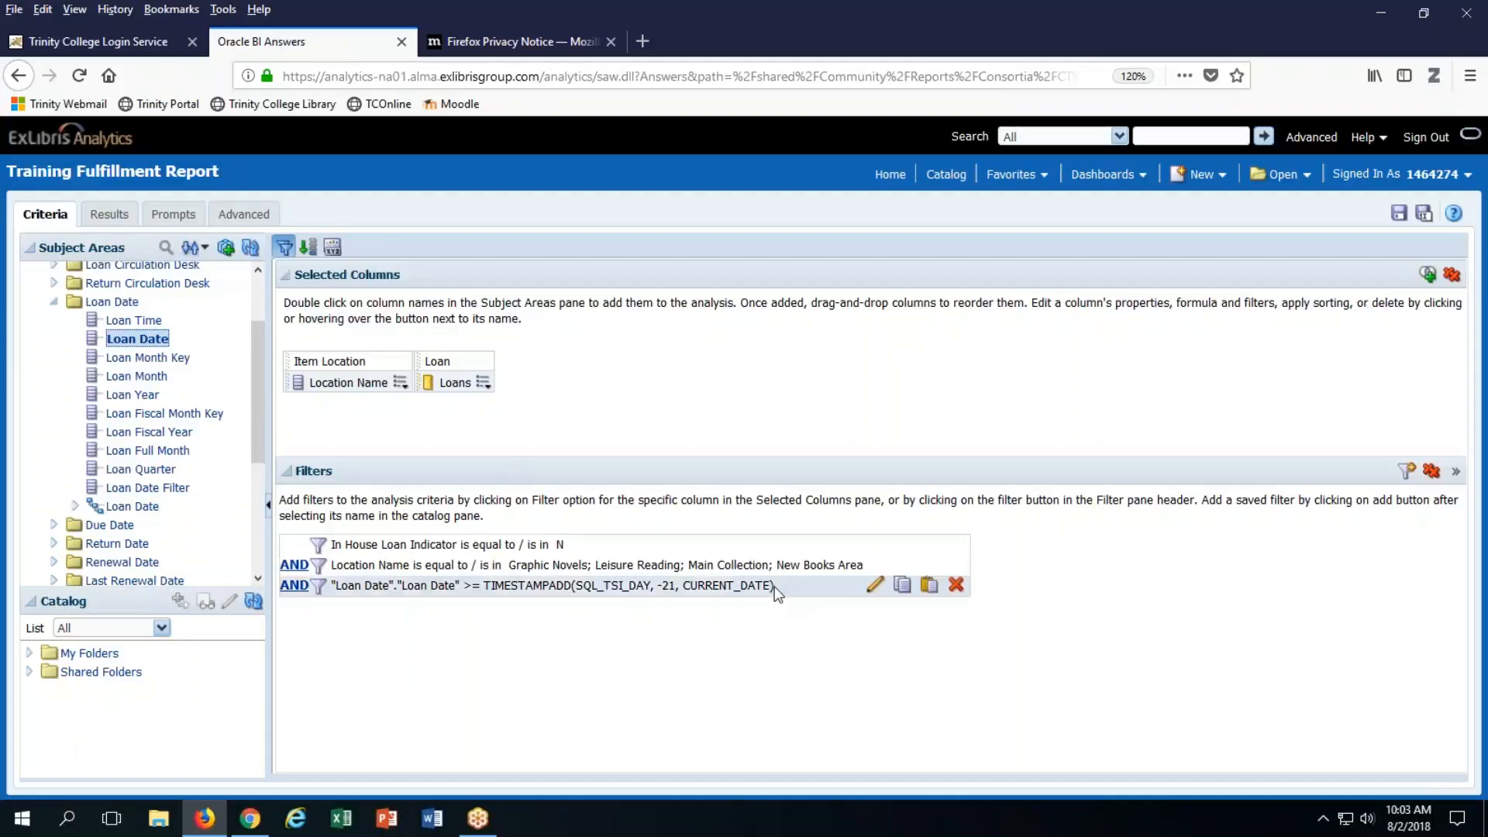
mouse_move(853, 603)
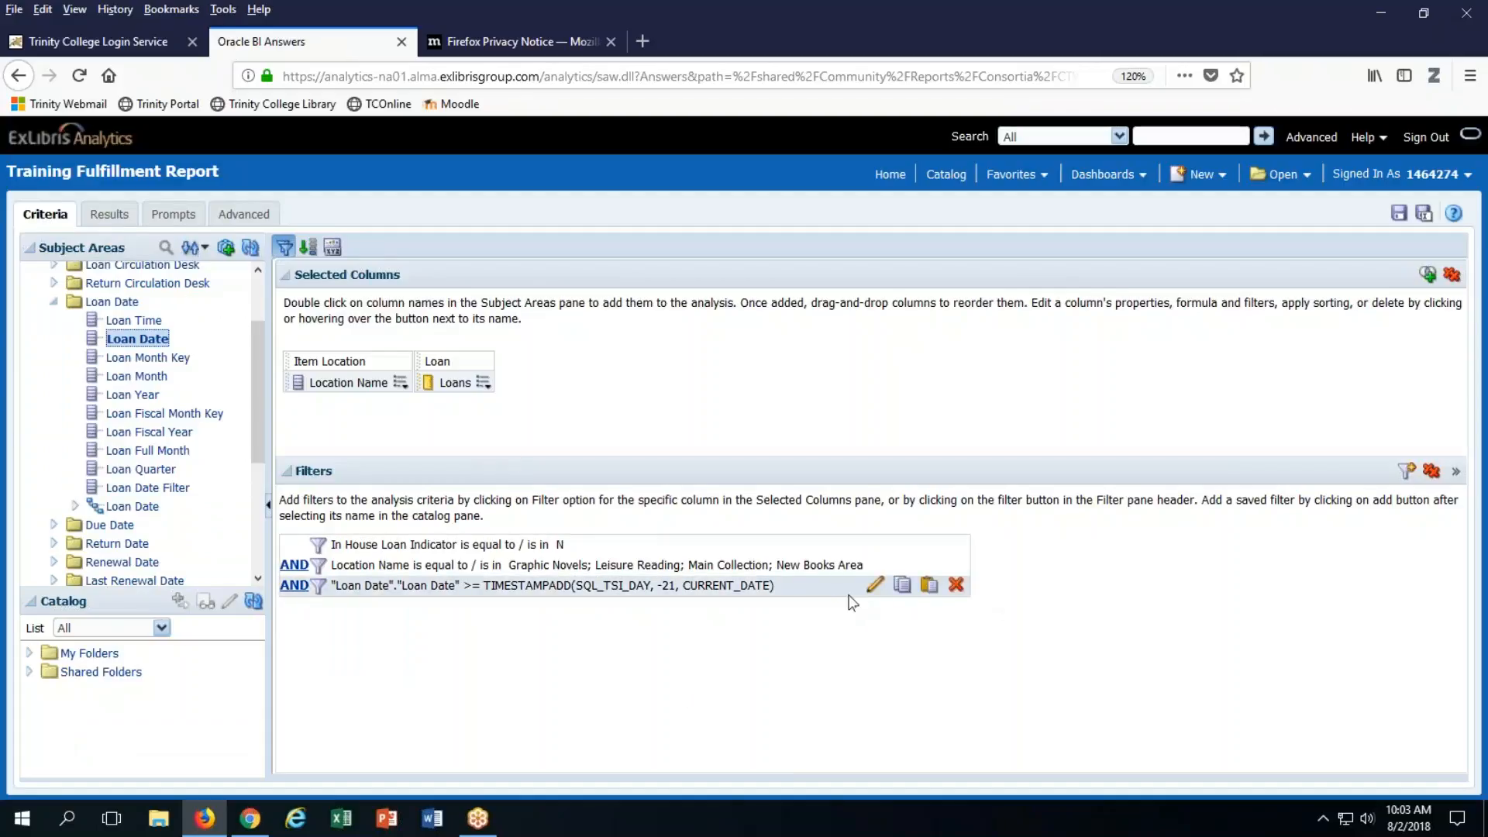
click(957, 585)
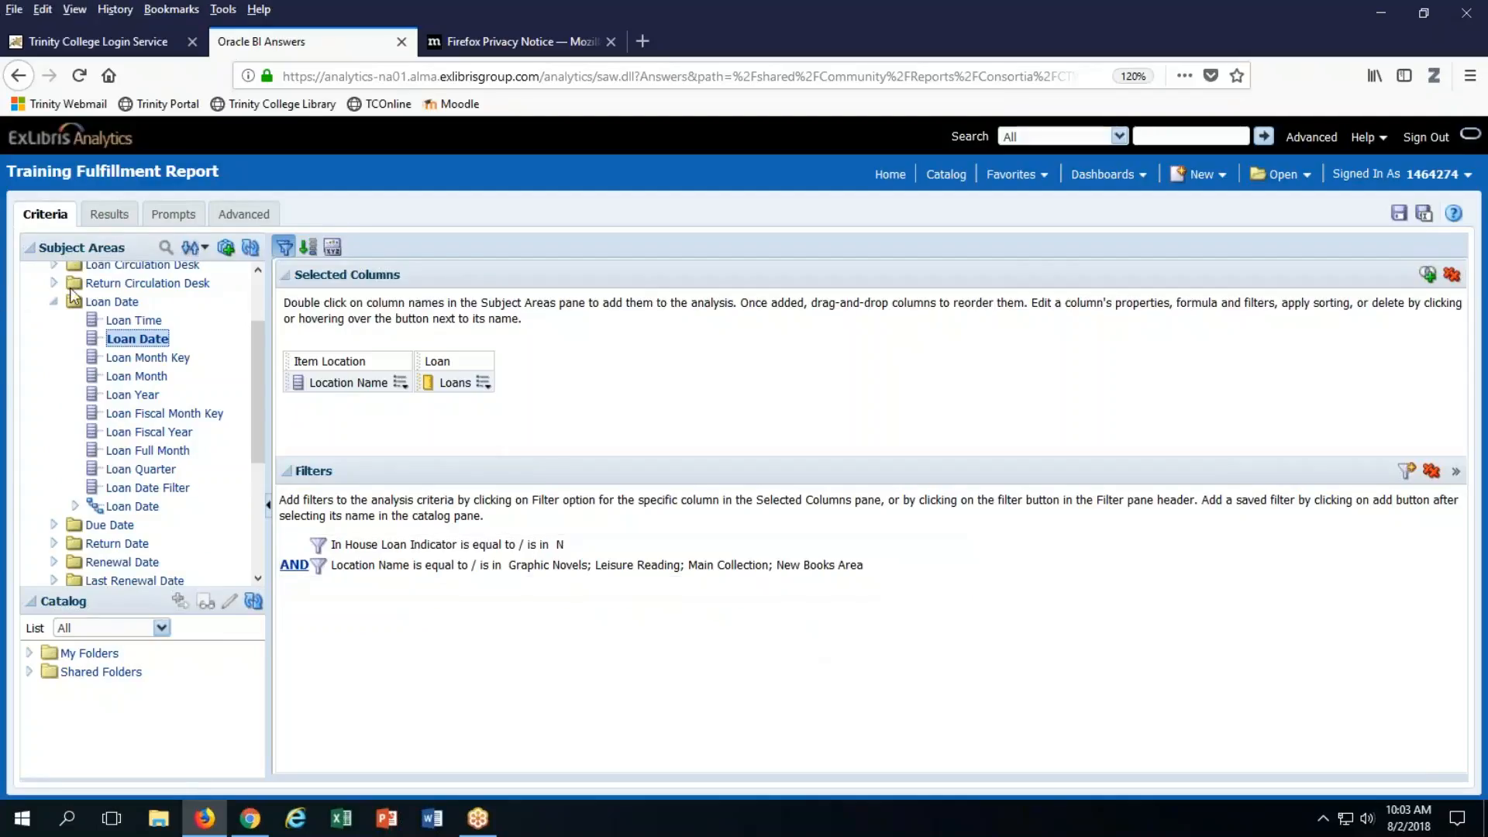
click(54, 304)
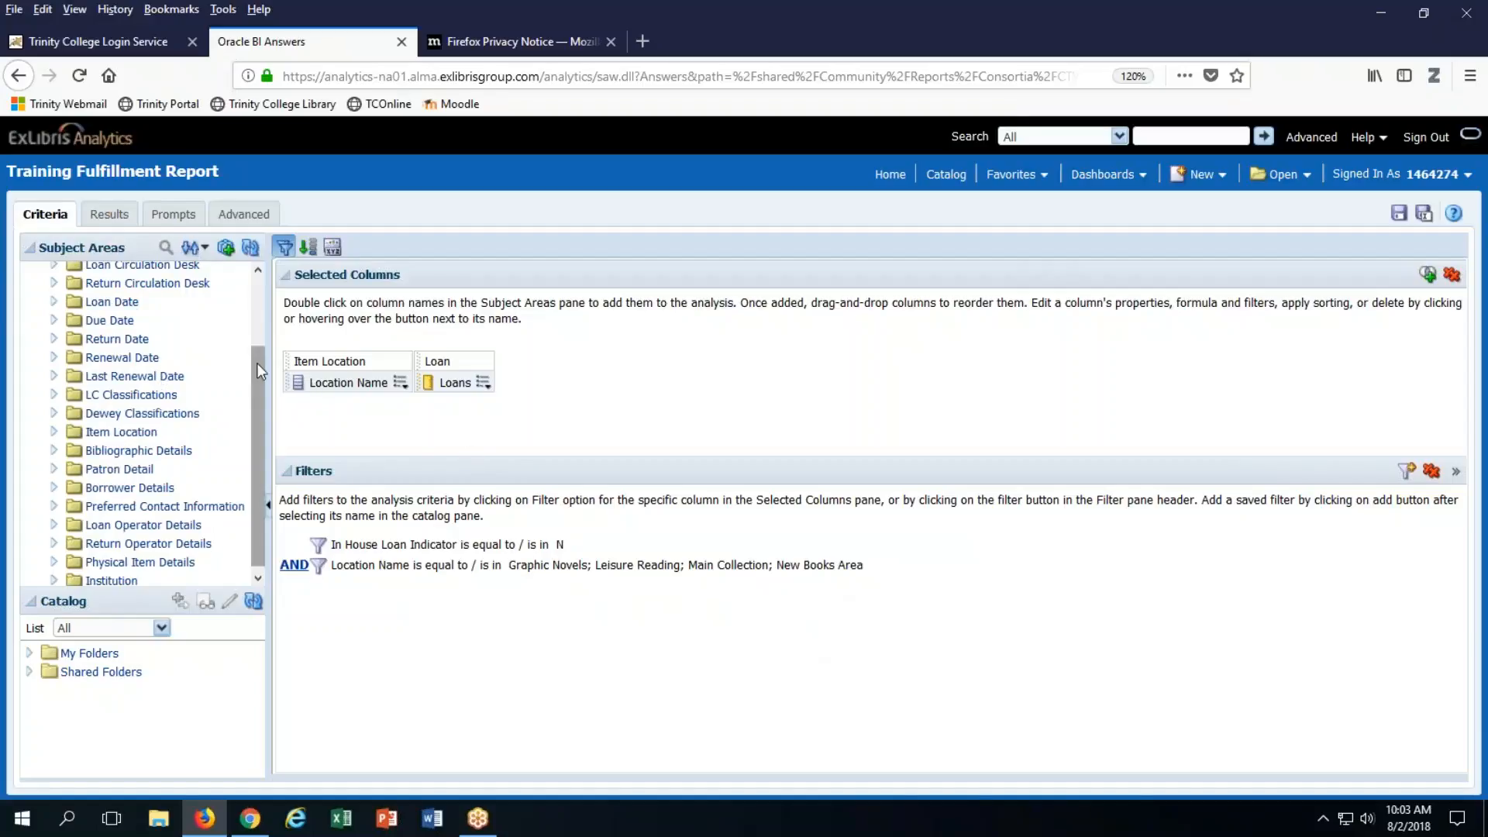
Add the Classification Code column from LC Classifications and place it between Location Name and Loans.
click(400, 382)
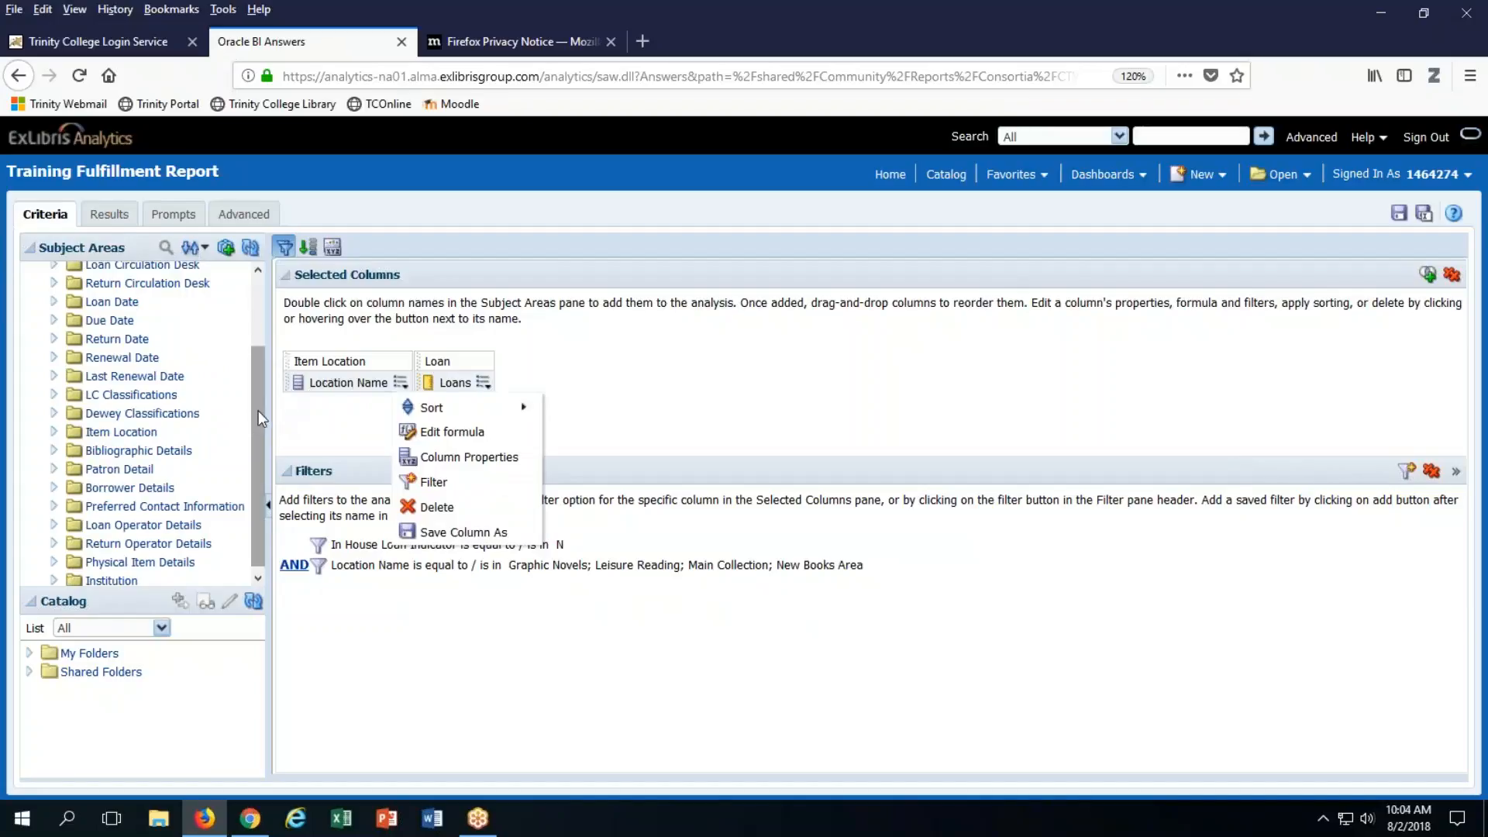
drag(256, 426, 269, 366)
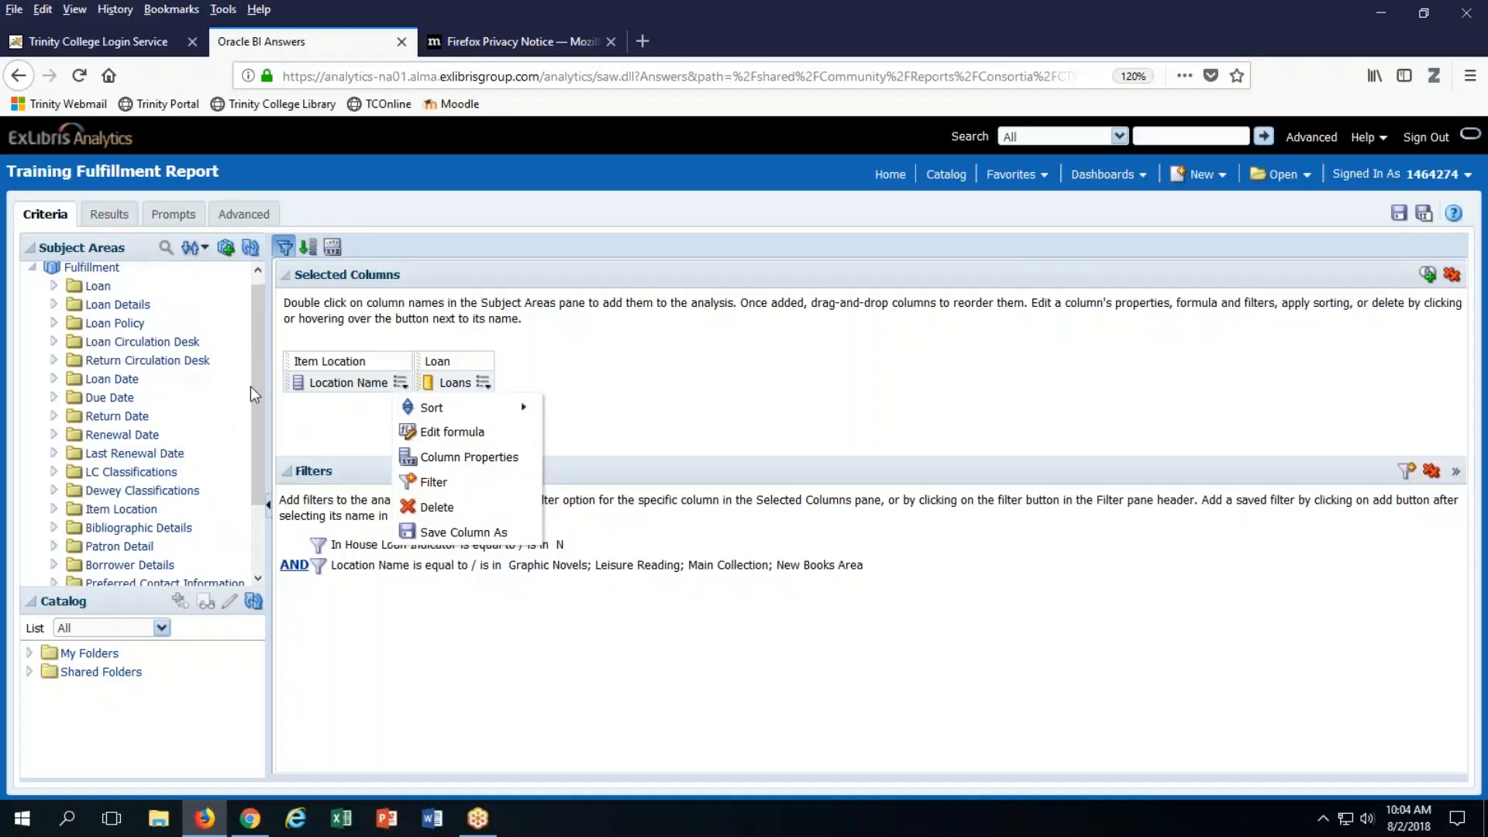
drag(254, 381, 241, 431)
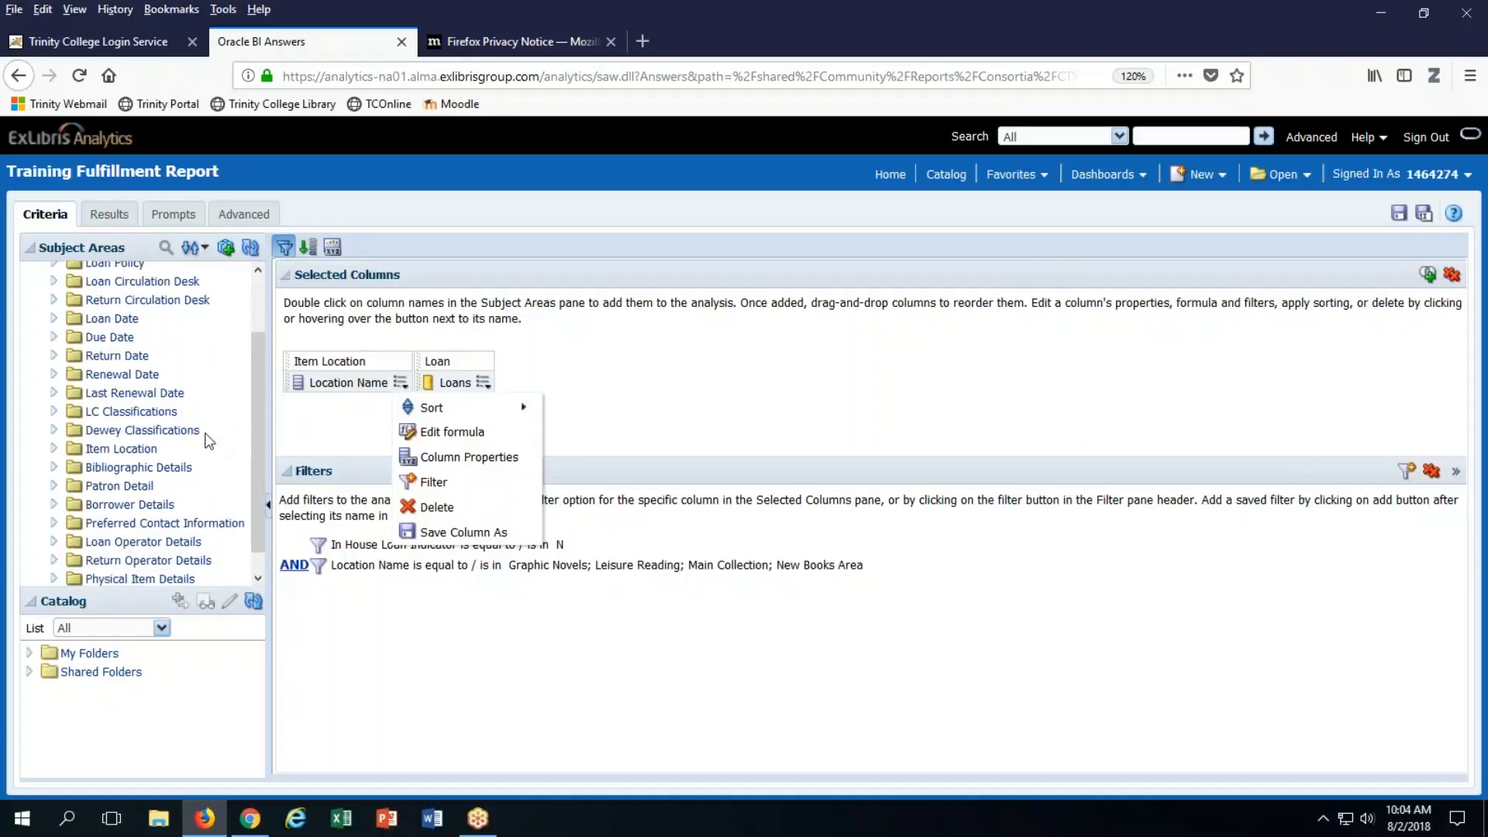
click(55, 411)
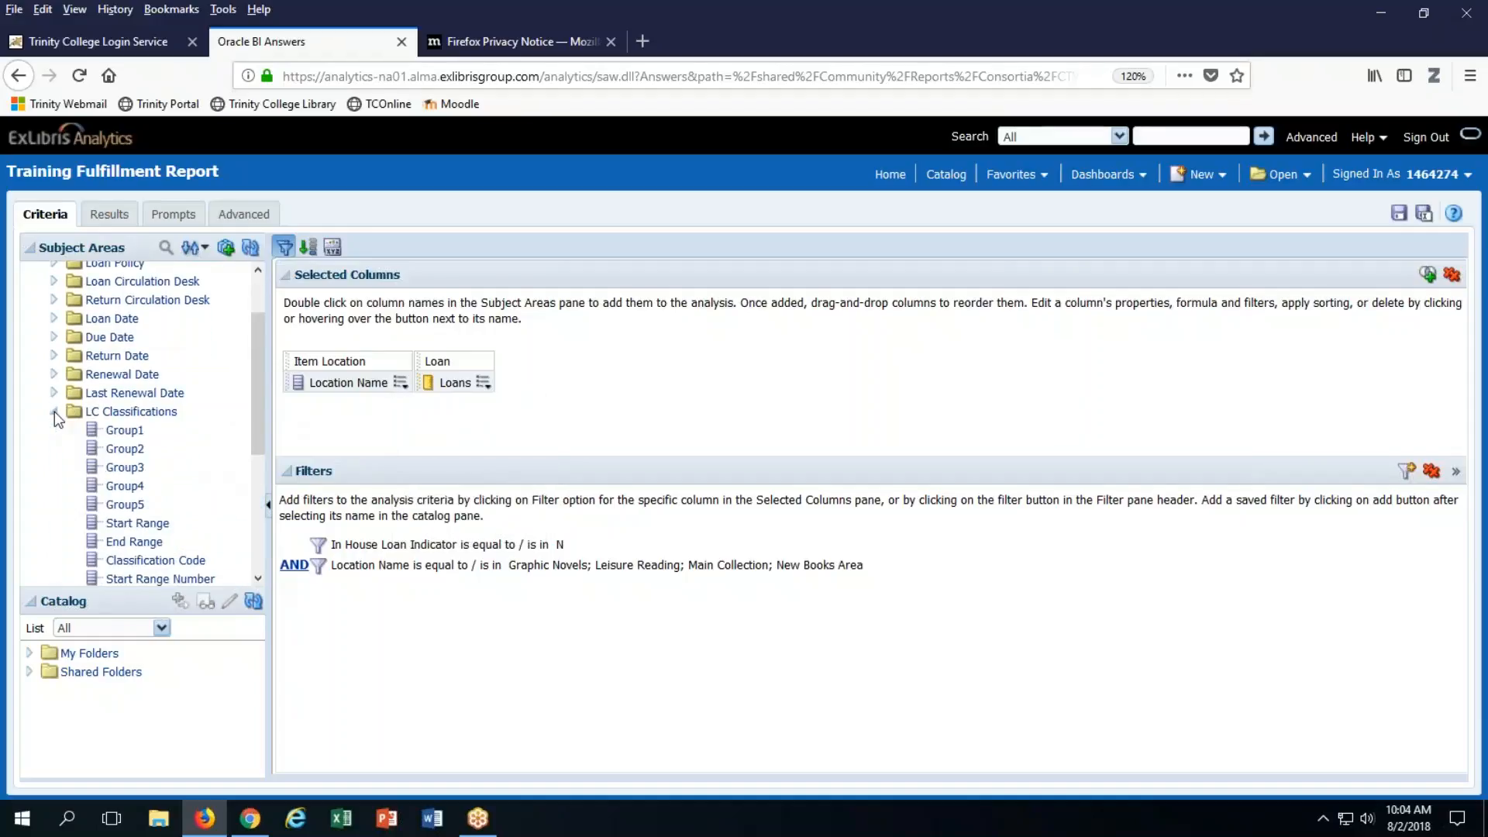
scroll(171, 556, down, 3)
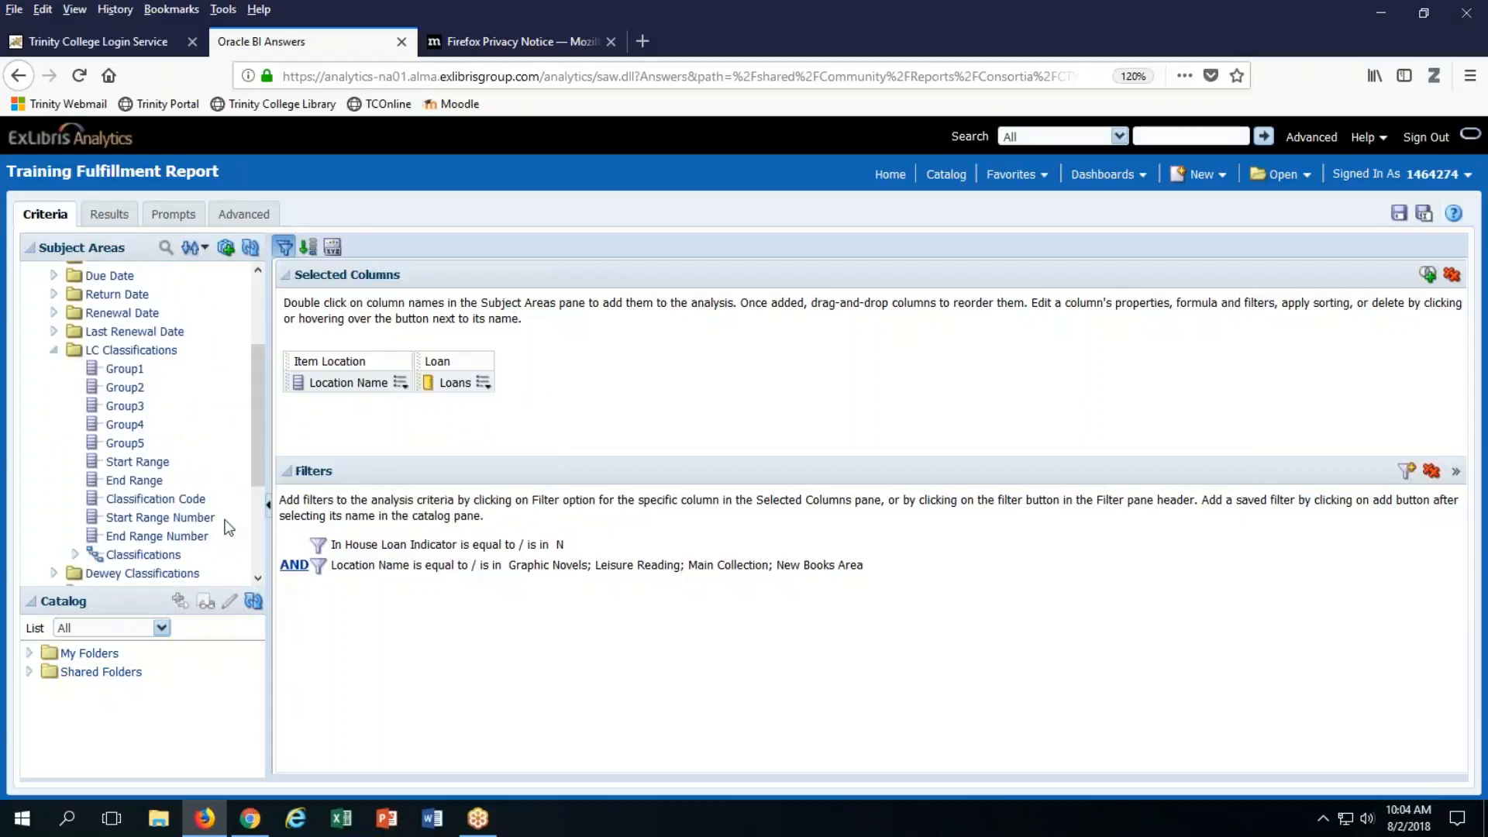
click(198, 468)
double_click(194, 463)
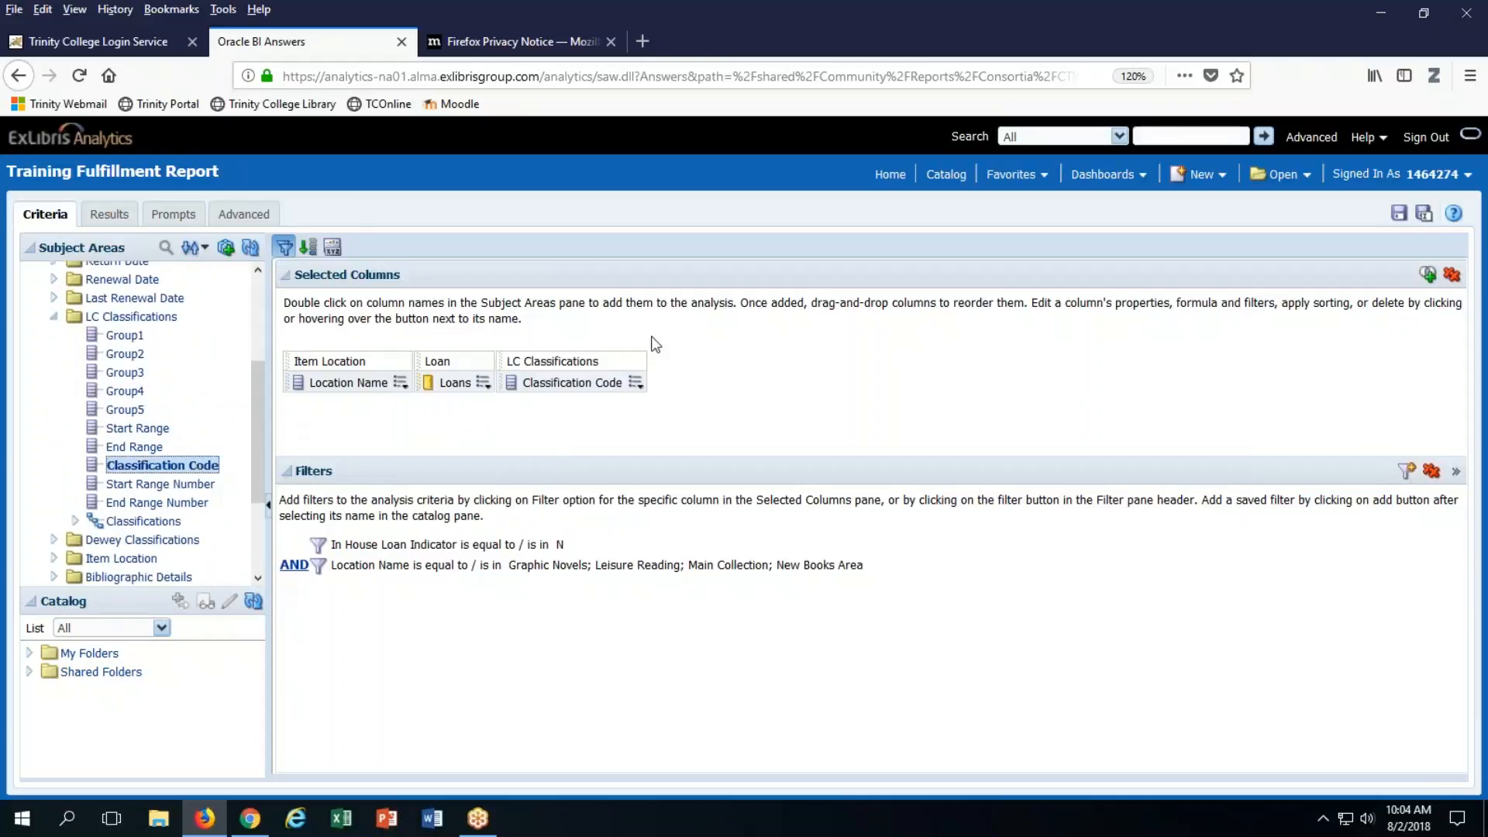
drag(565, 363, 445, 379)
Create a filter on Classification Code and select the values AS and B.
click(553, 384)
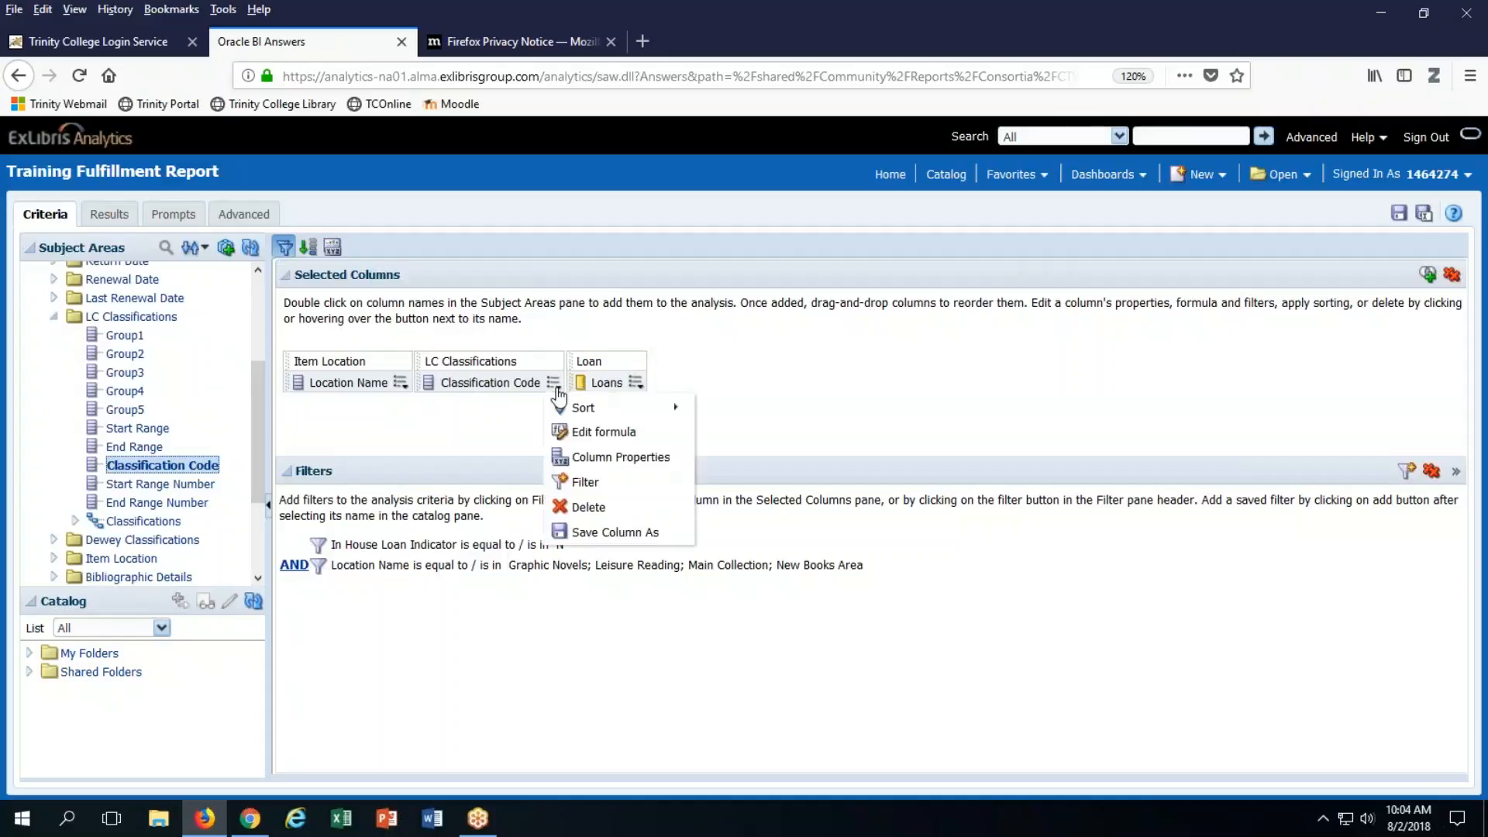
click(589, 481)
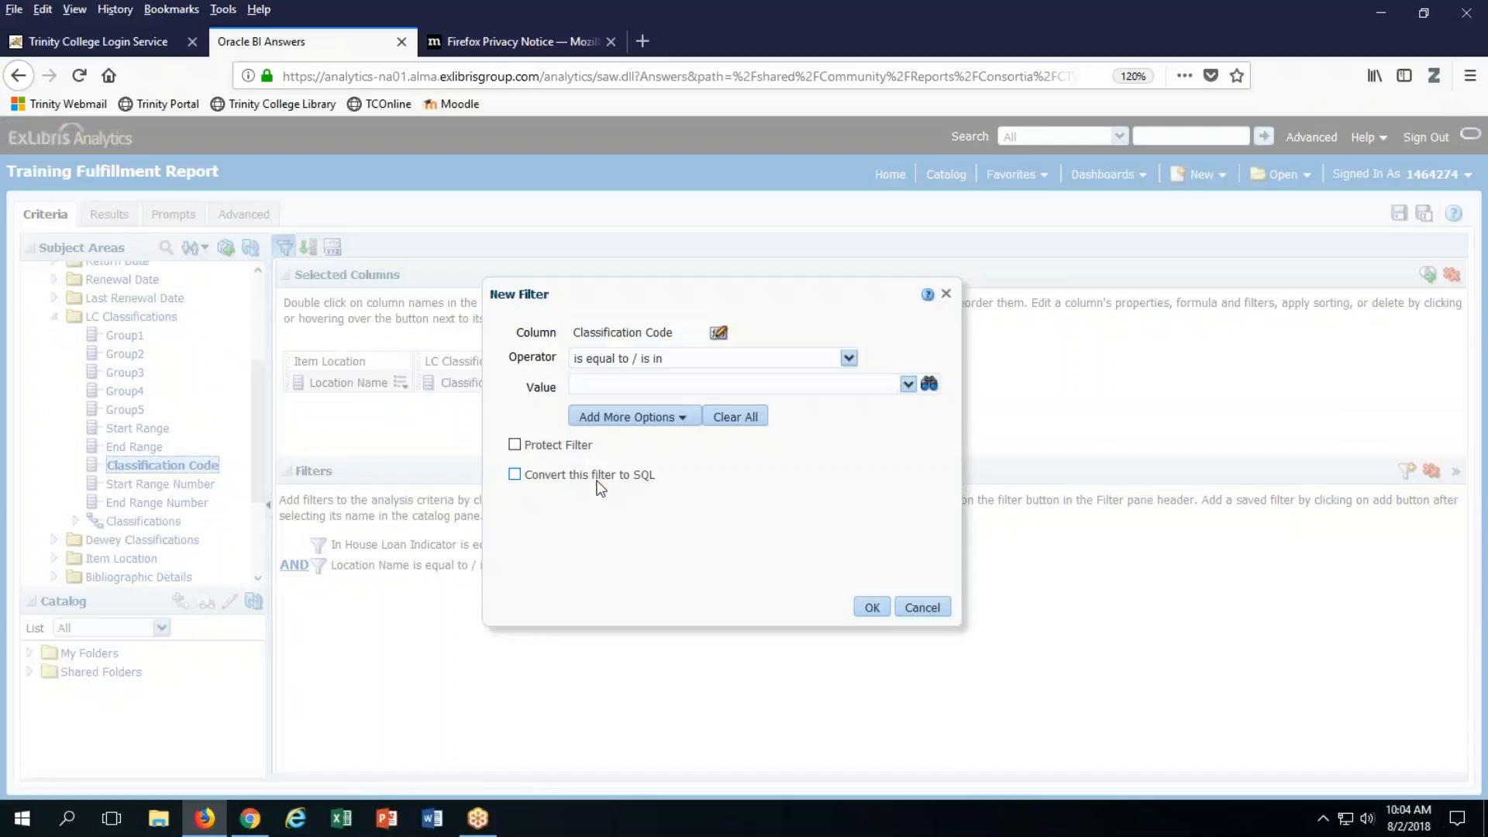
click(909, 386)
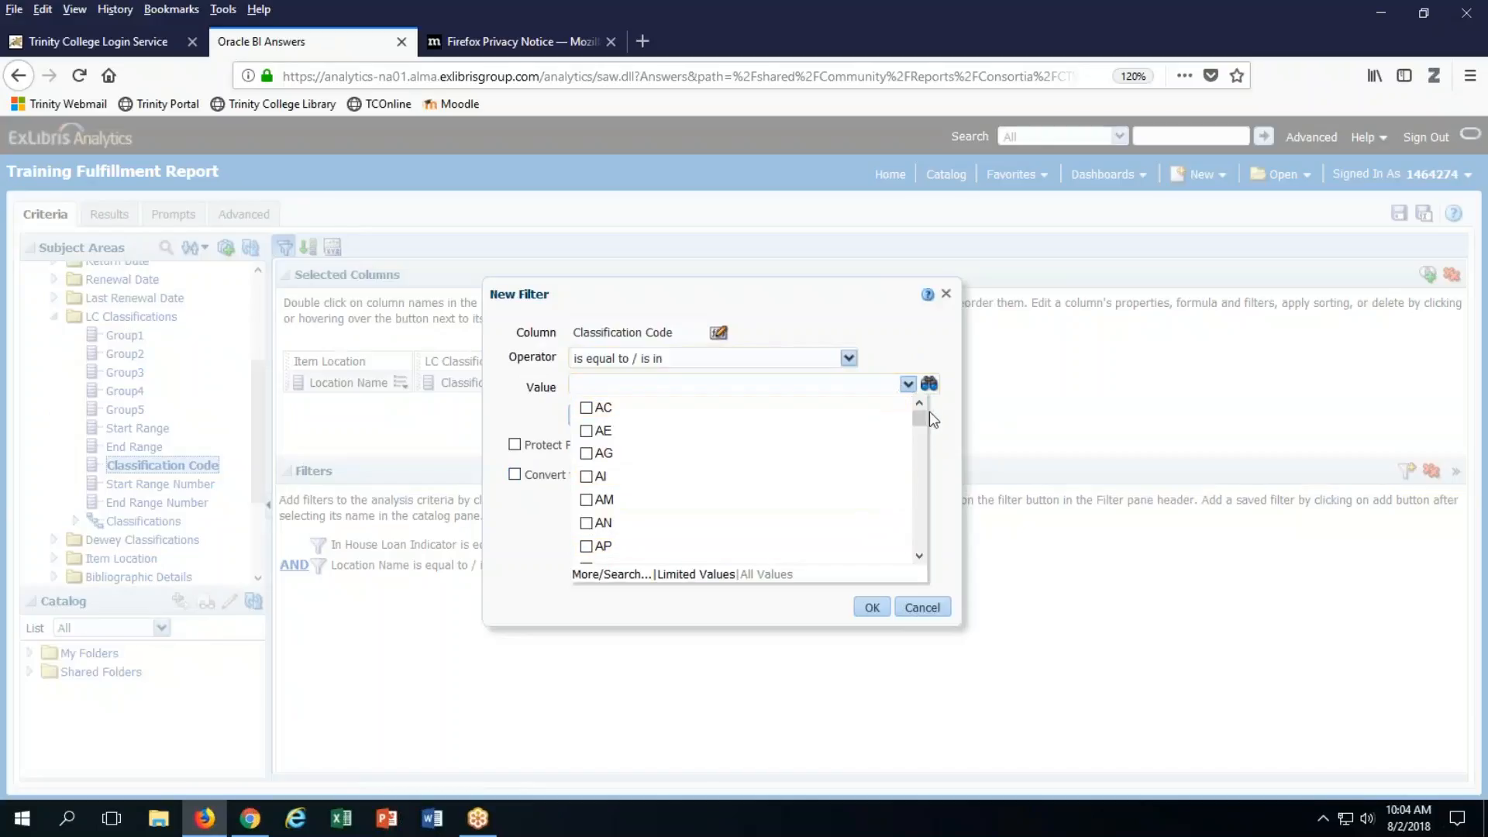
mouse_move(928, 425)
mouse_down()
mouse_move(921, 448)
mouse_move(923, 423)
mouse_move(936, 428)
mouse_up()
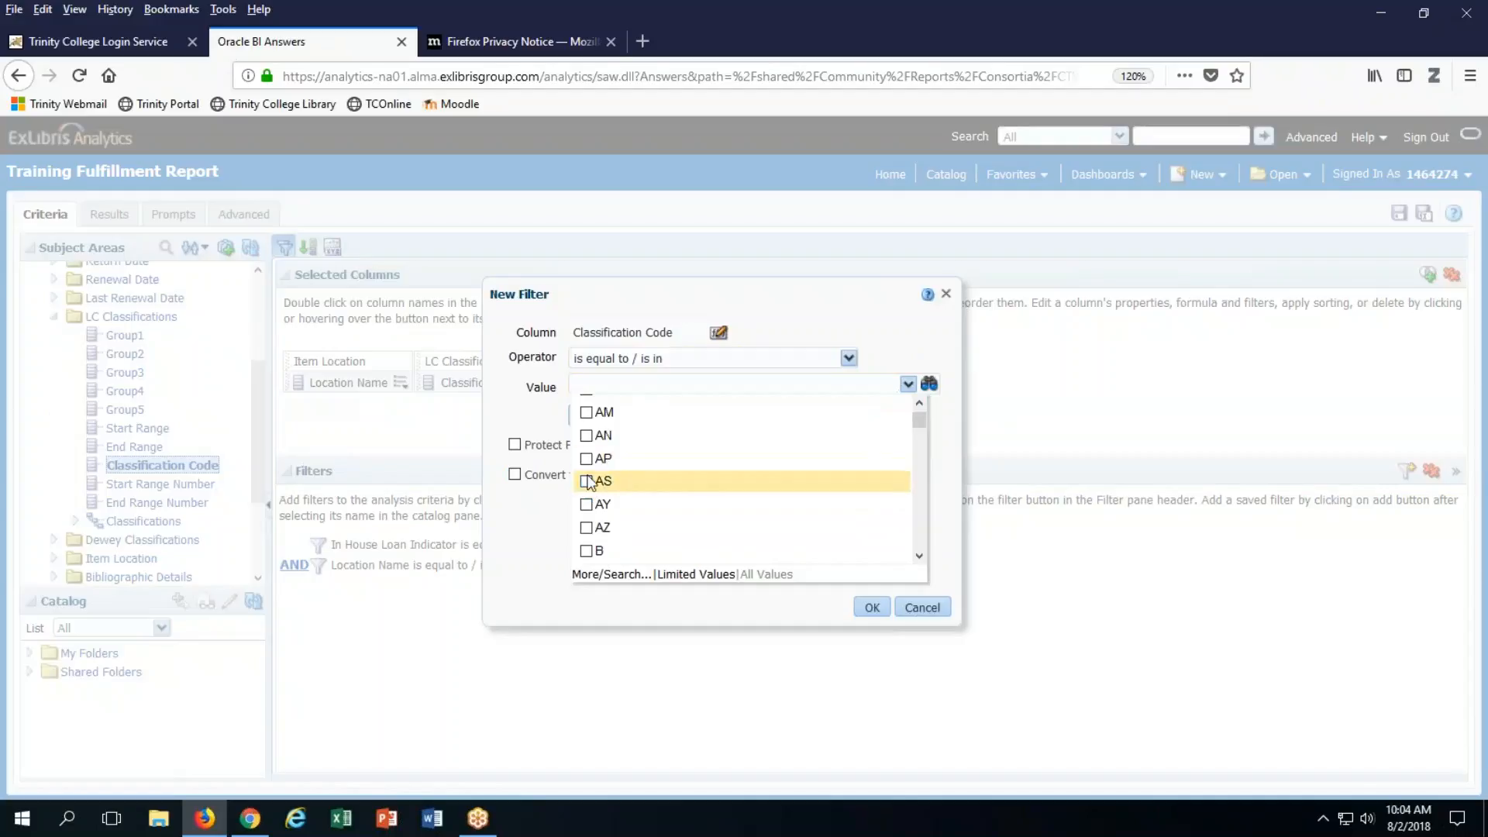
click(587, 481)
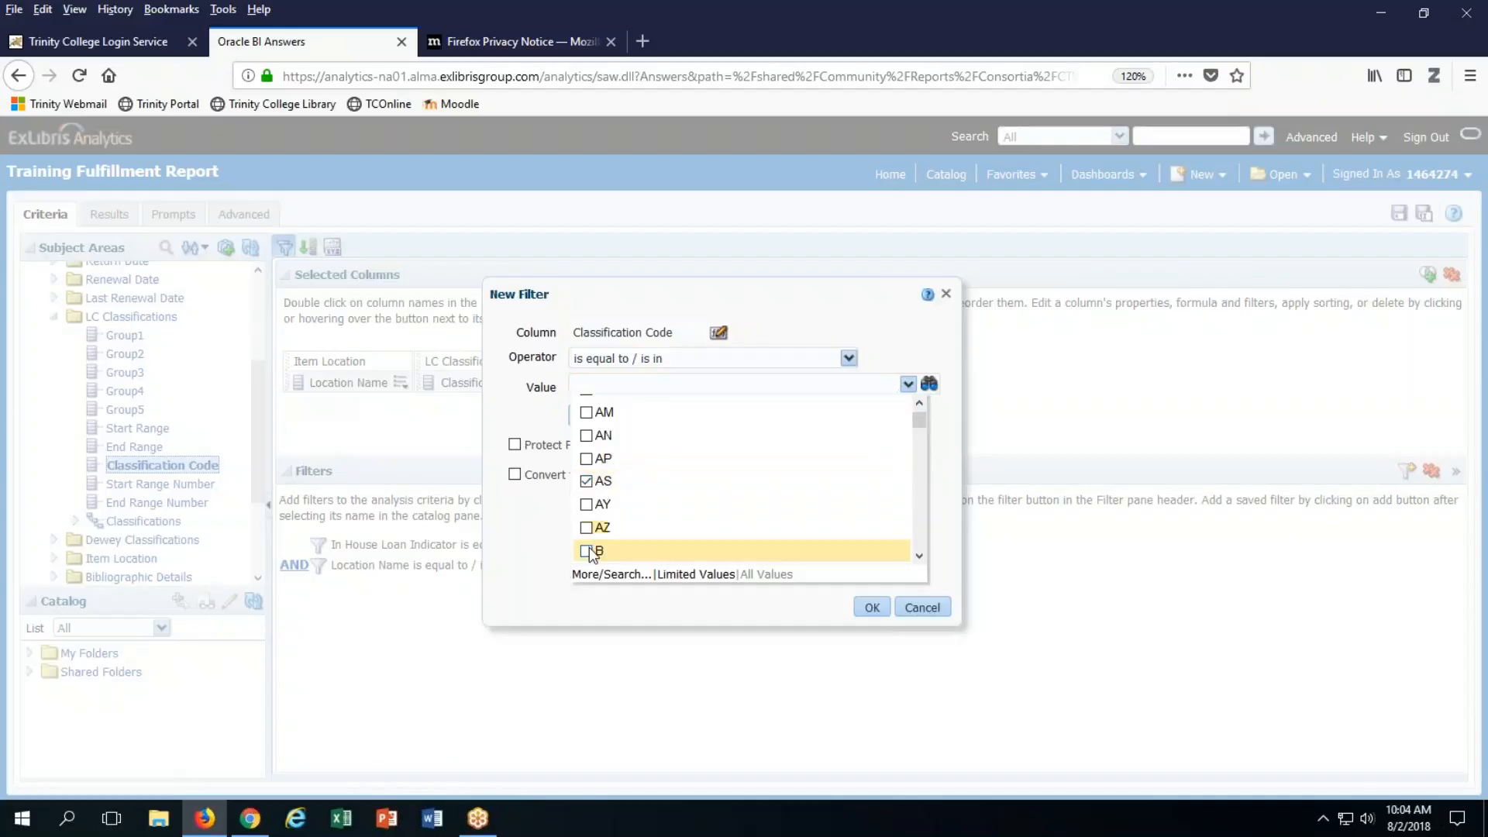
click(587, 551)
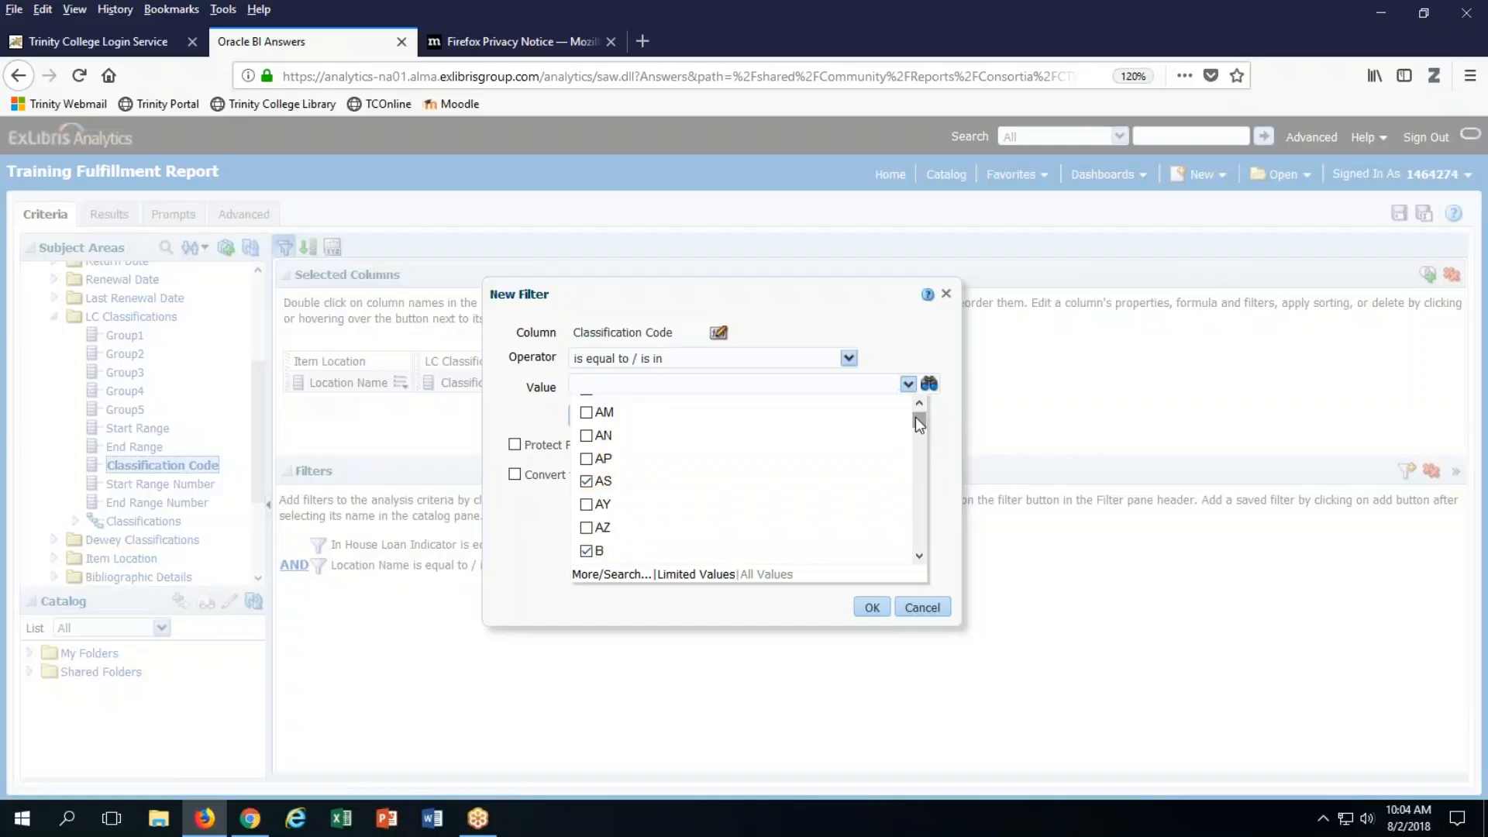
Search the available classification codes for those starting with "pn" without matching case, and add PN to the selected values.
drag(919, 422, 919, 549)
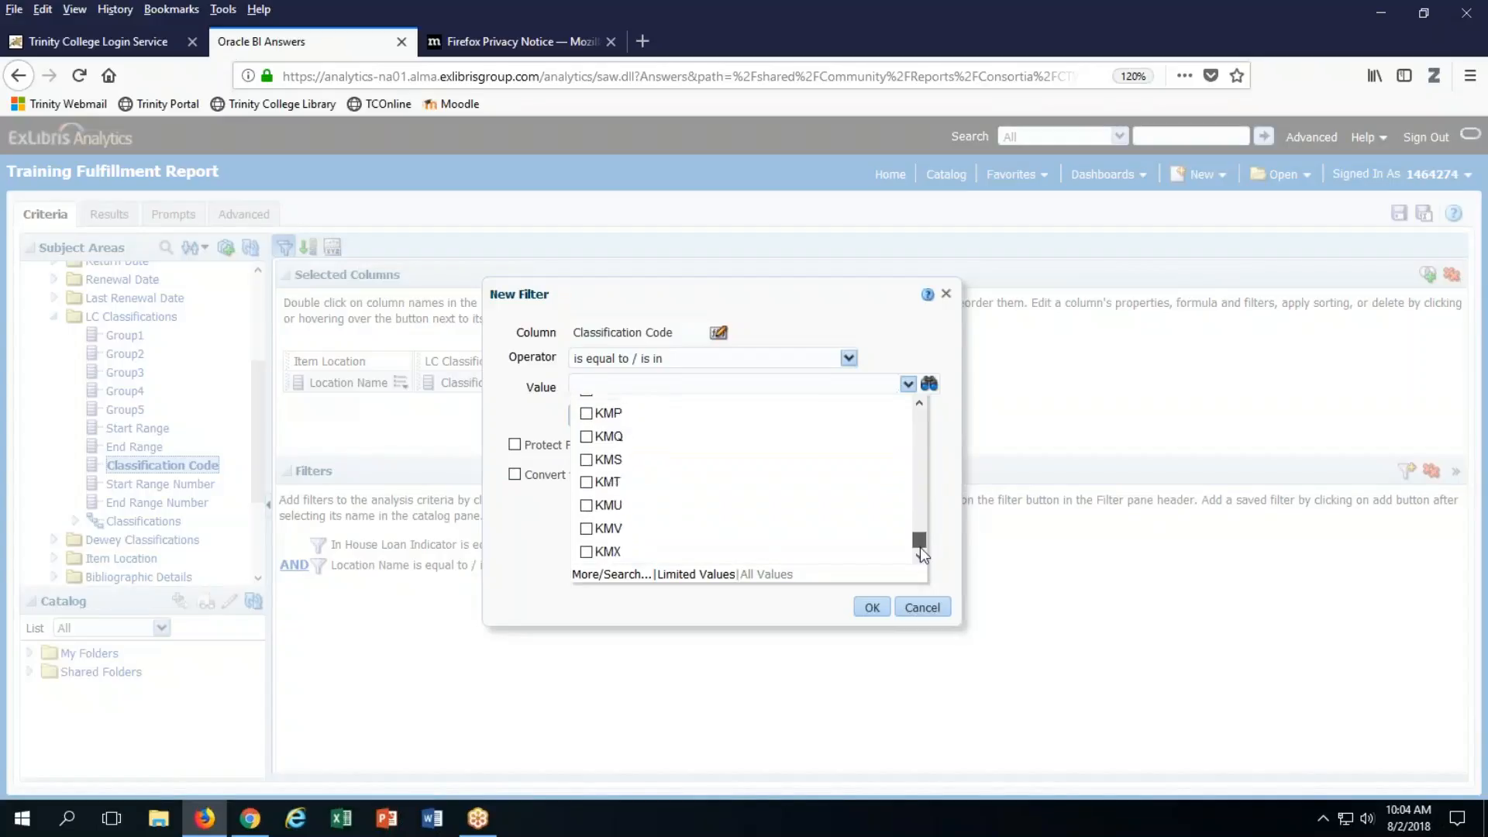
click(929, 386)
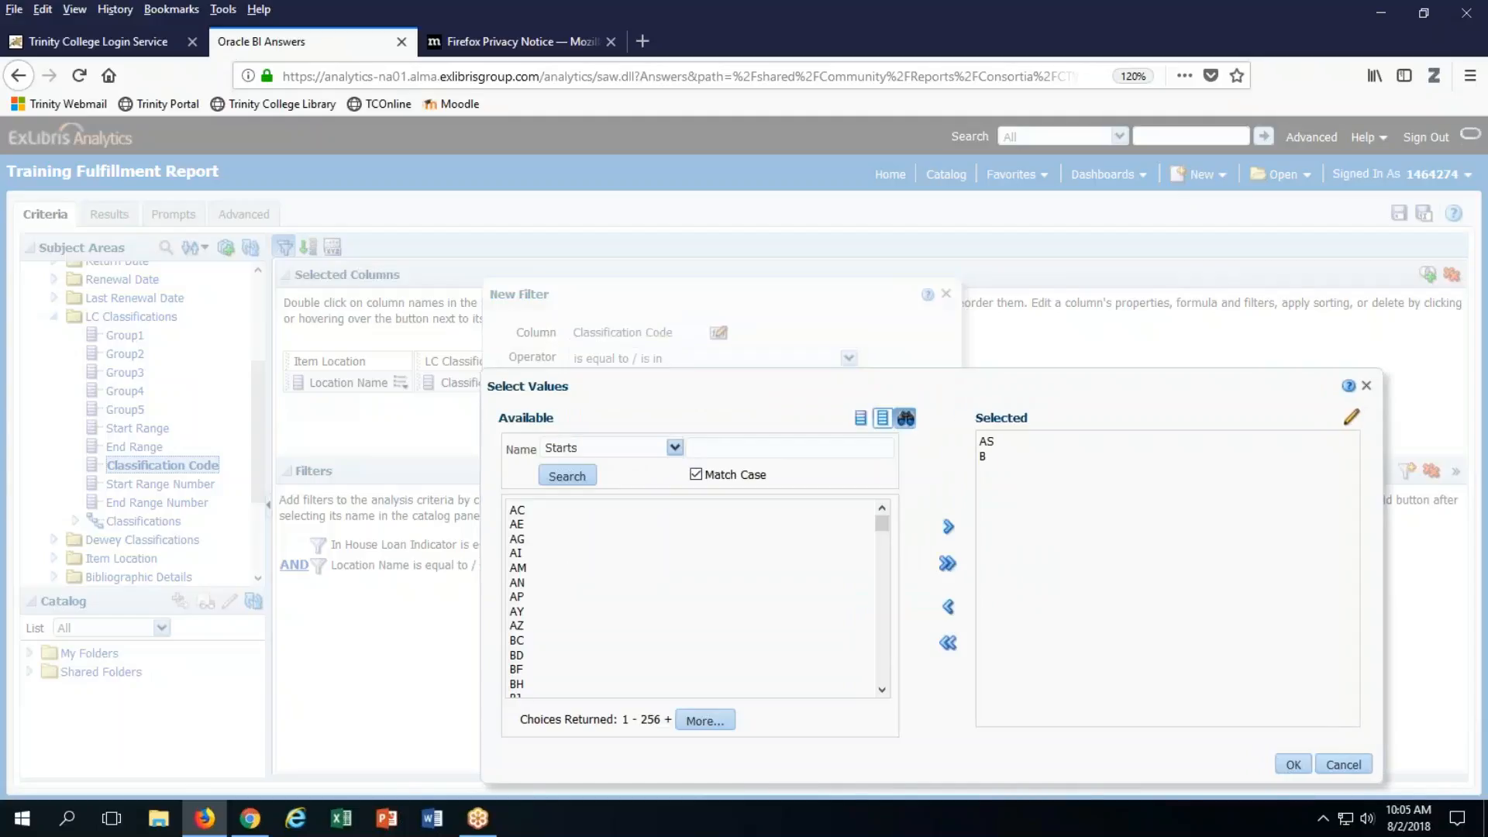
drag(937, 381, 766, 172)
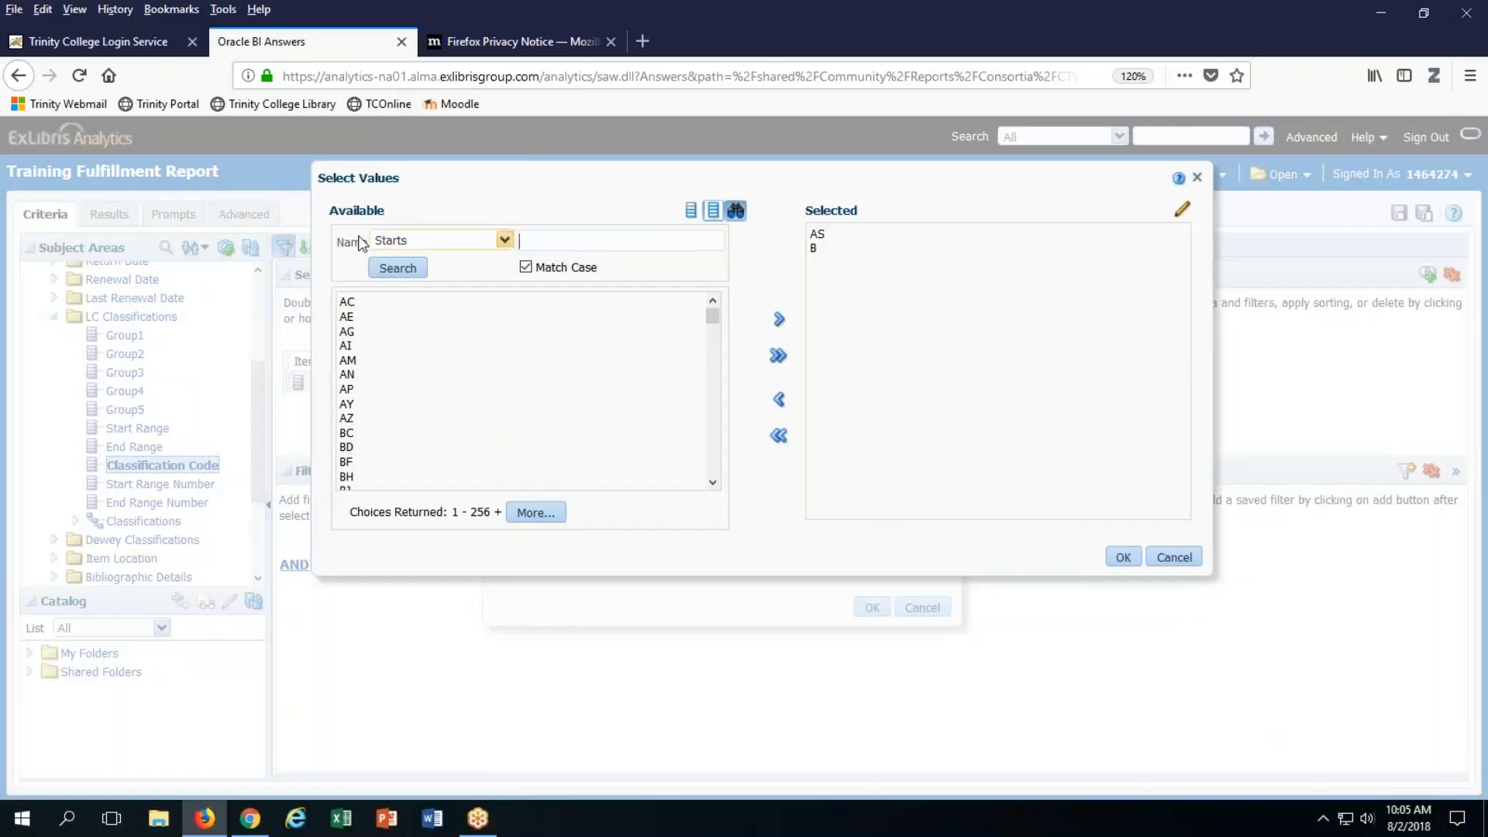
click(505, 240)
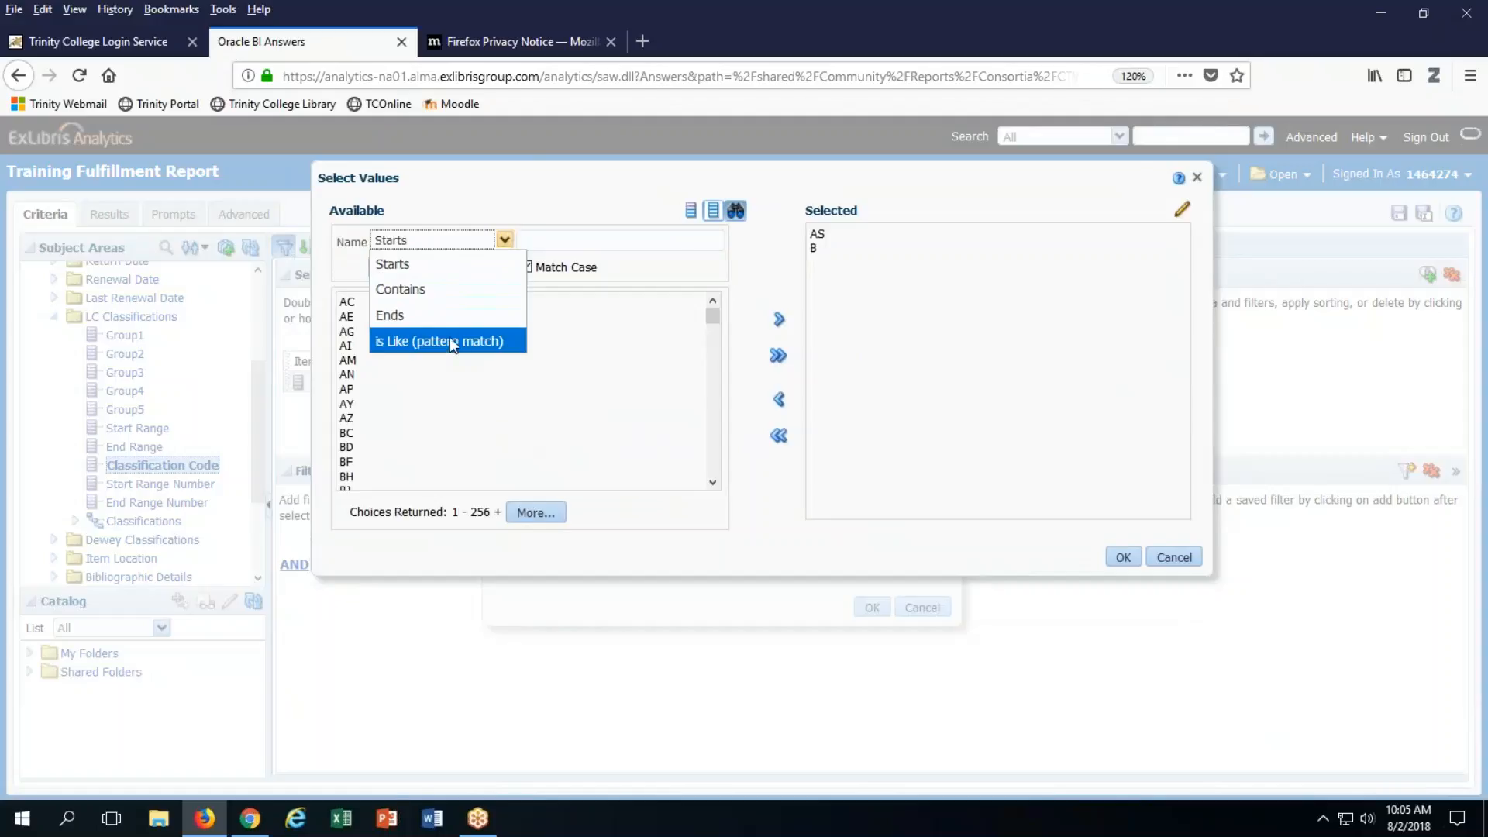
click(575, 239)
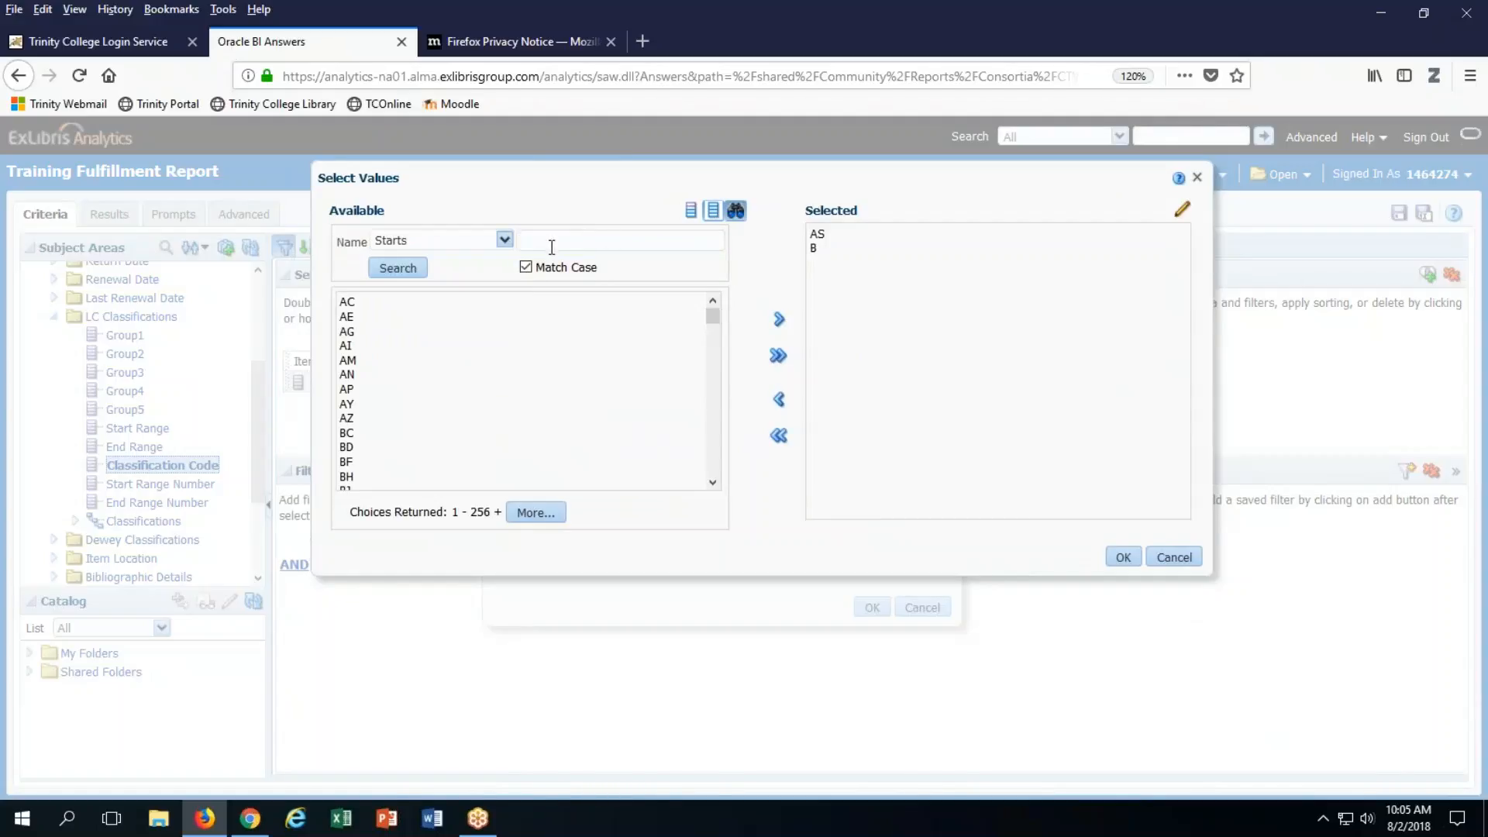
text(pn)
click(401, 269)
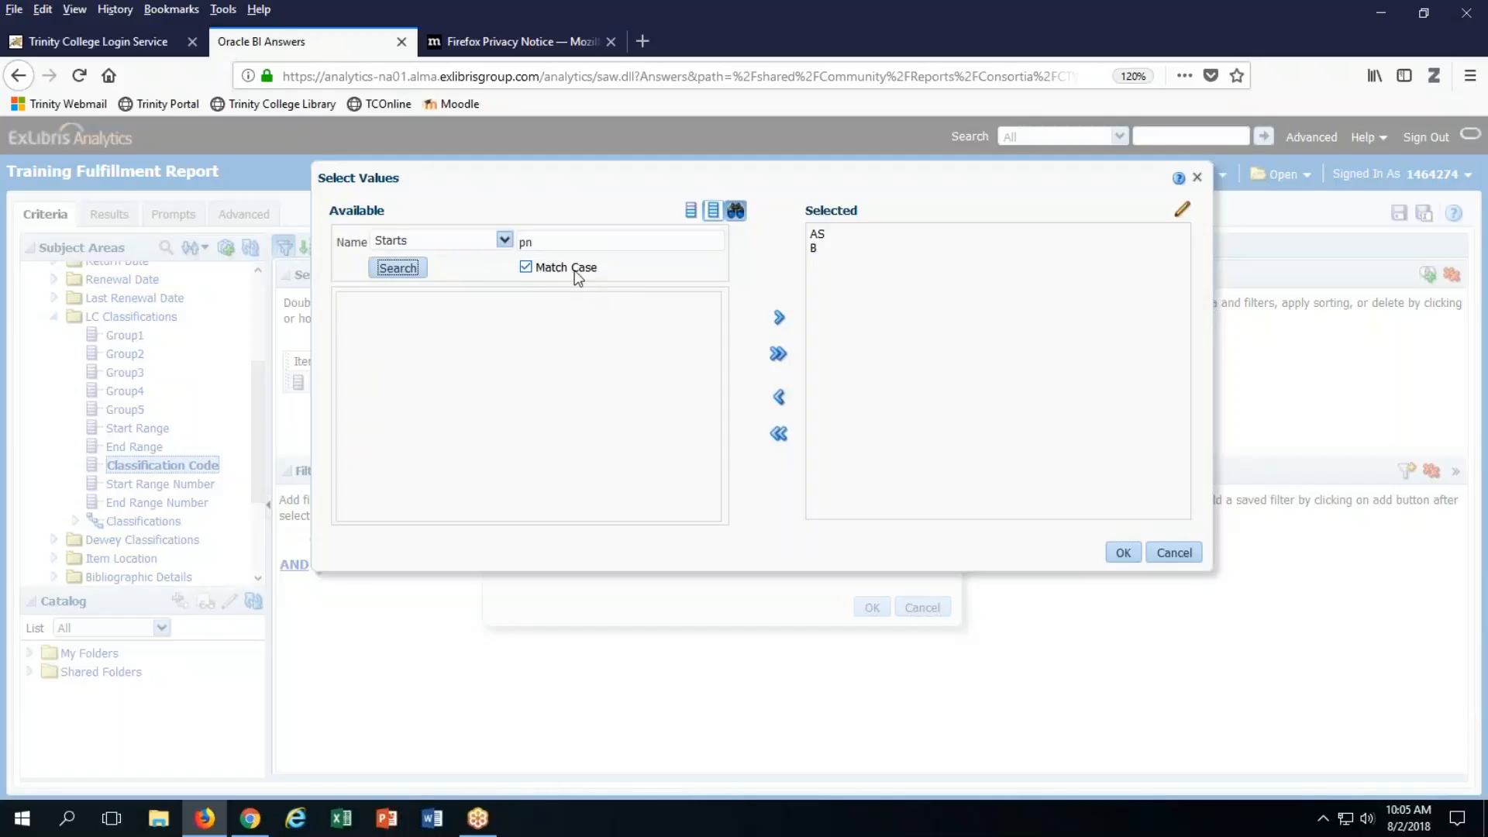
click(525, 267)
click(403, 269)
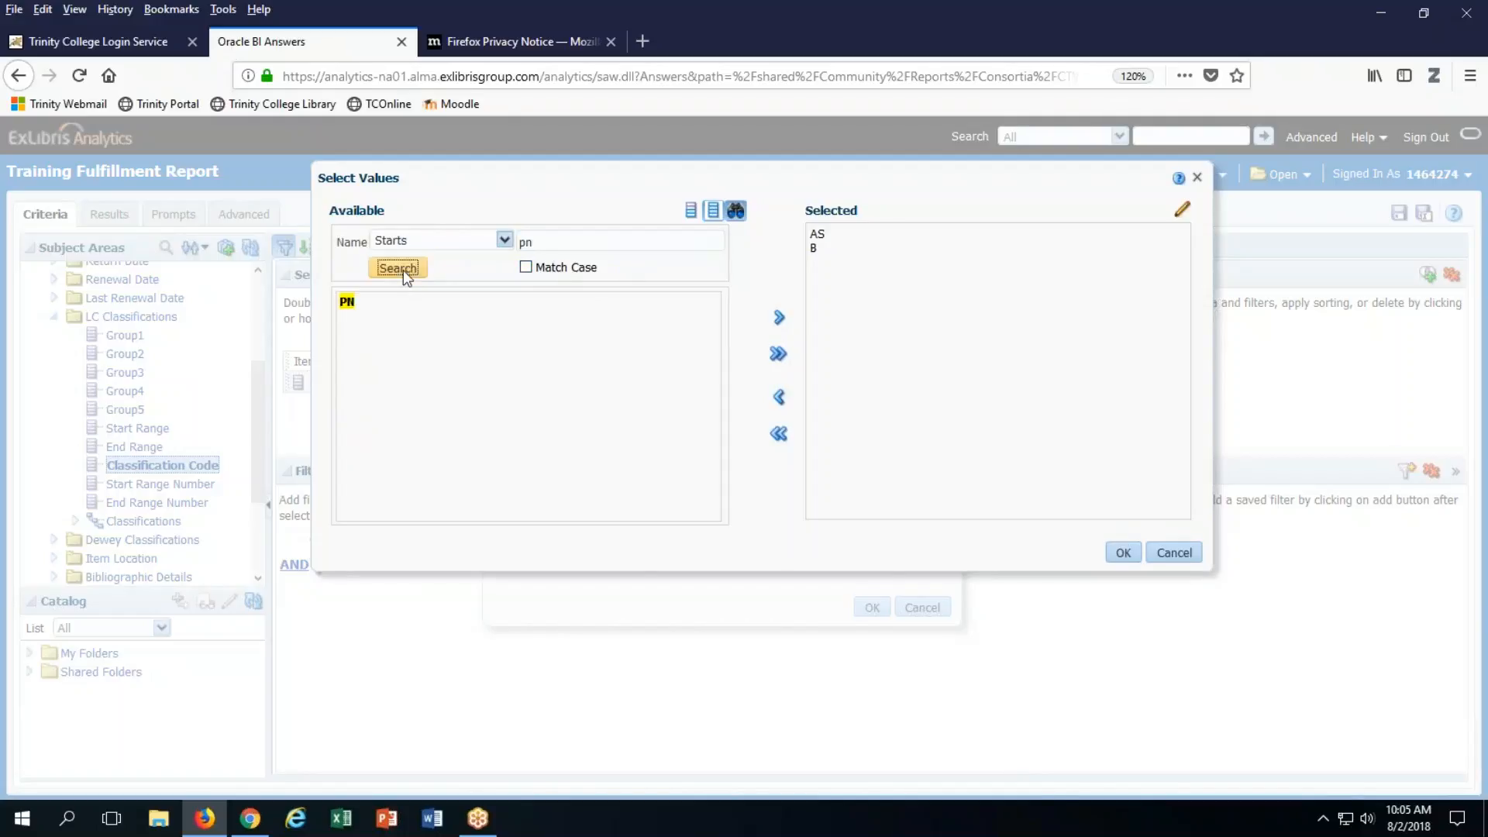
click(353, 303)
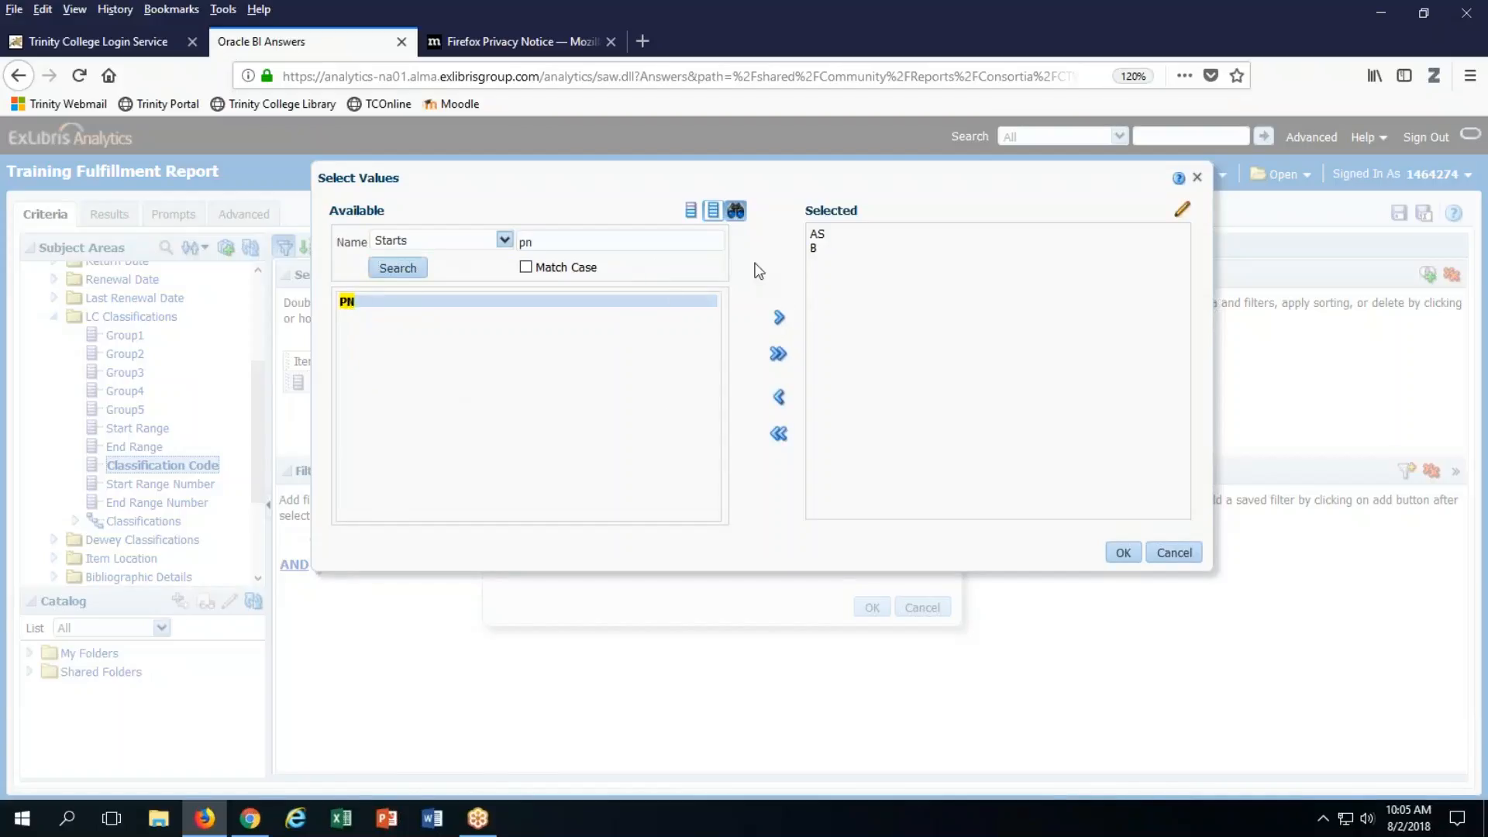
click(781, 324)
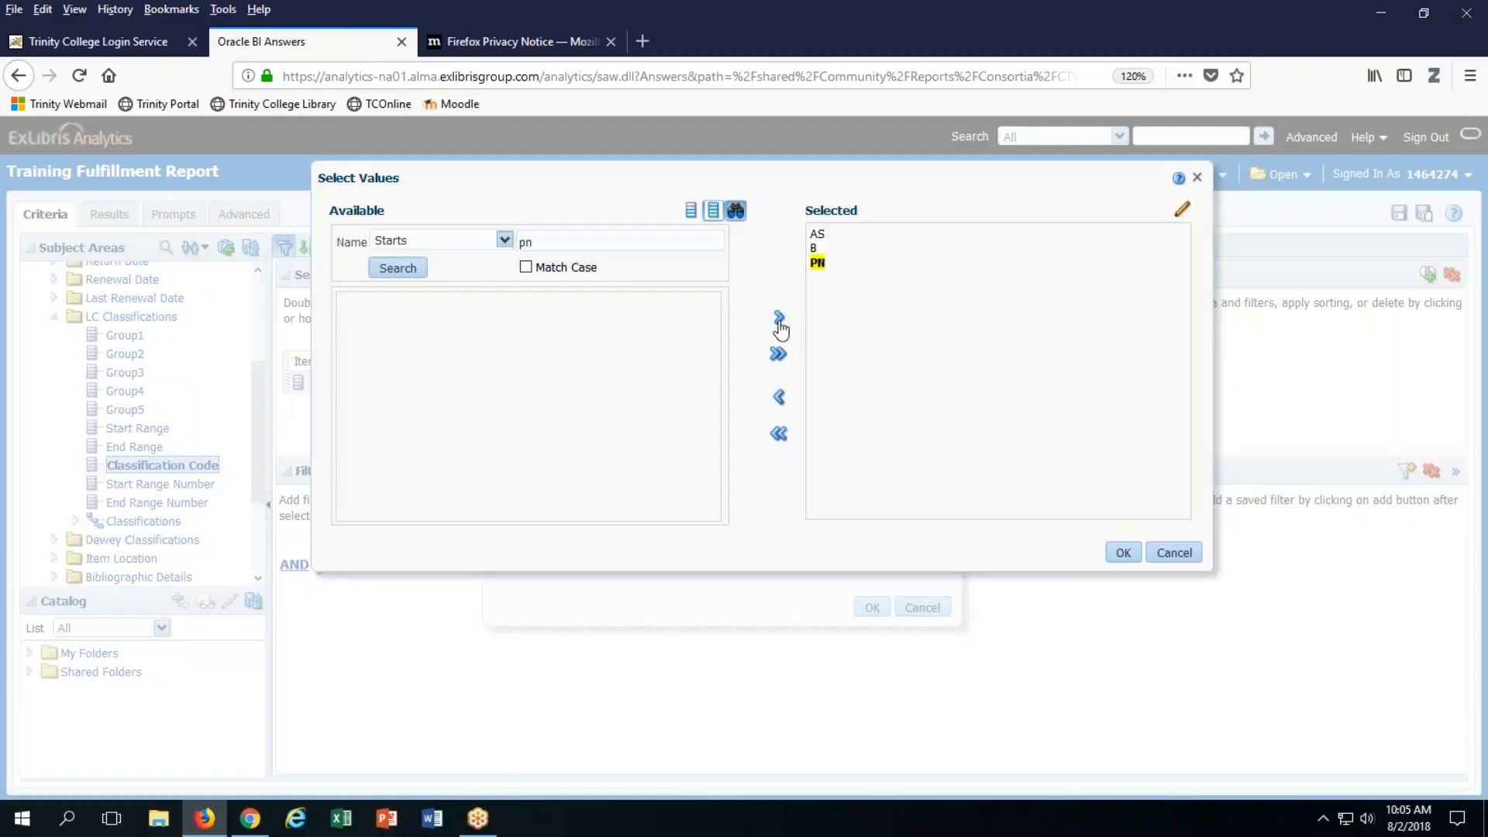
Search for classification codes starting with "q" and add all the matches to the selected values.
drag(544, 242, 498, 239)
text(q)
click(382, 271)
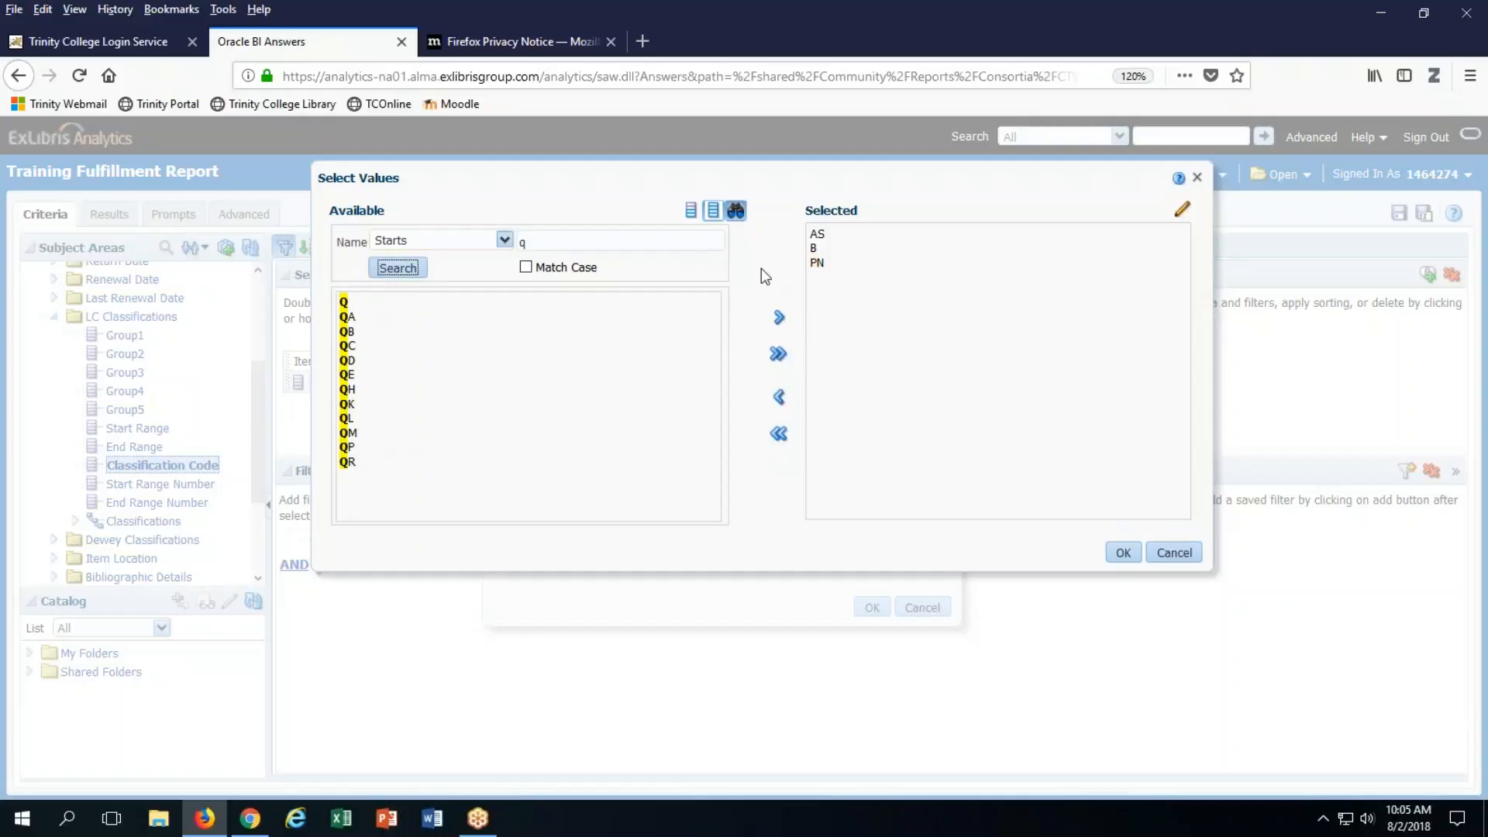
click(779, 355)
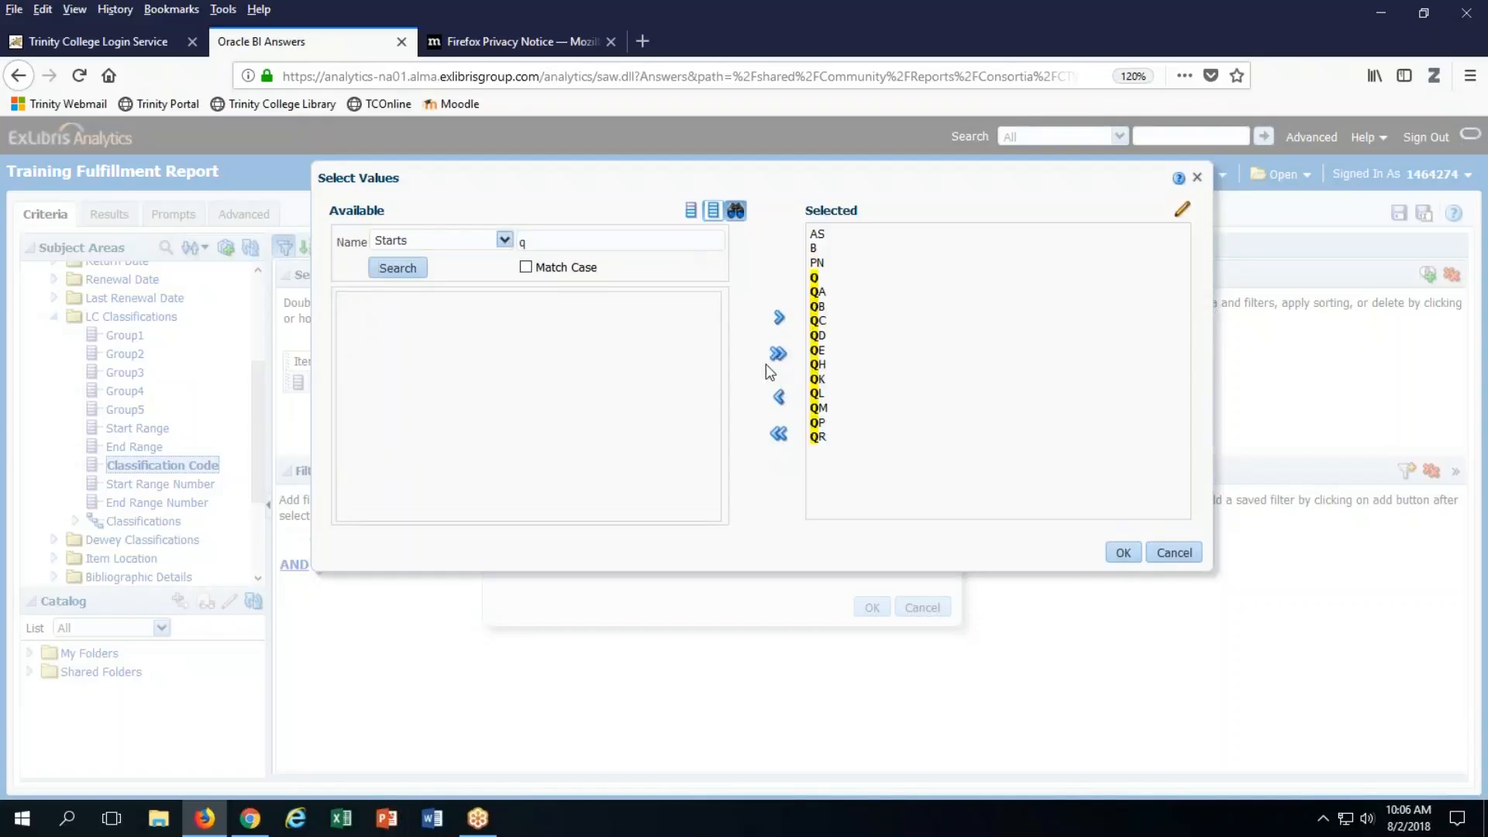
Remove AS from the selected classification codes and apply the Classification Code filter.
click(818, 230)
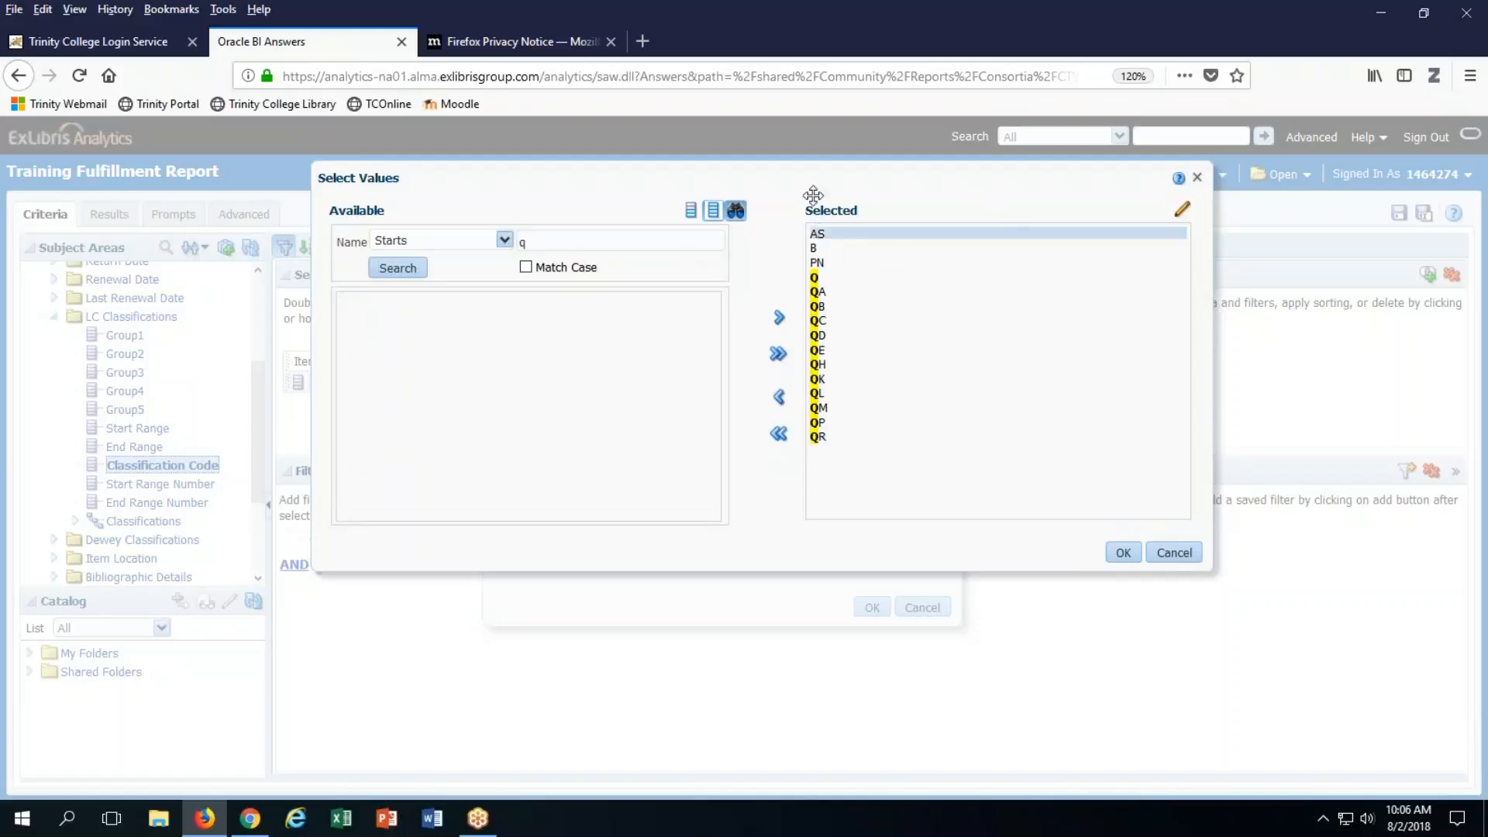
click(778, 400)
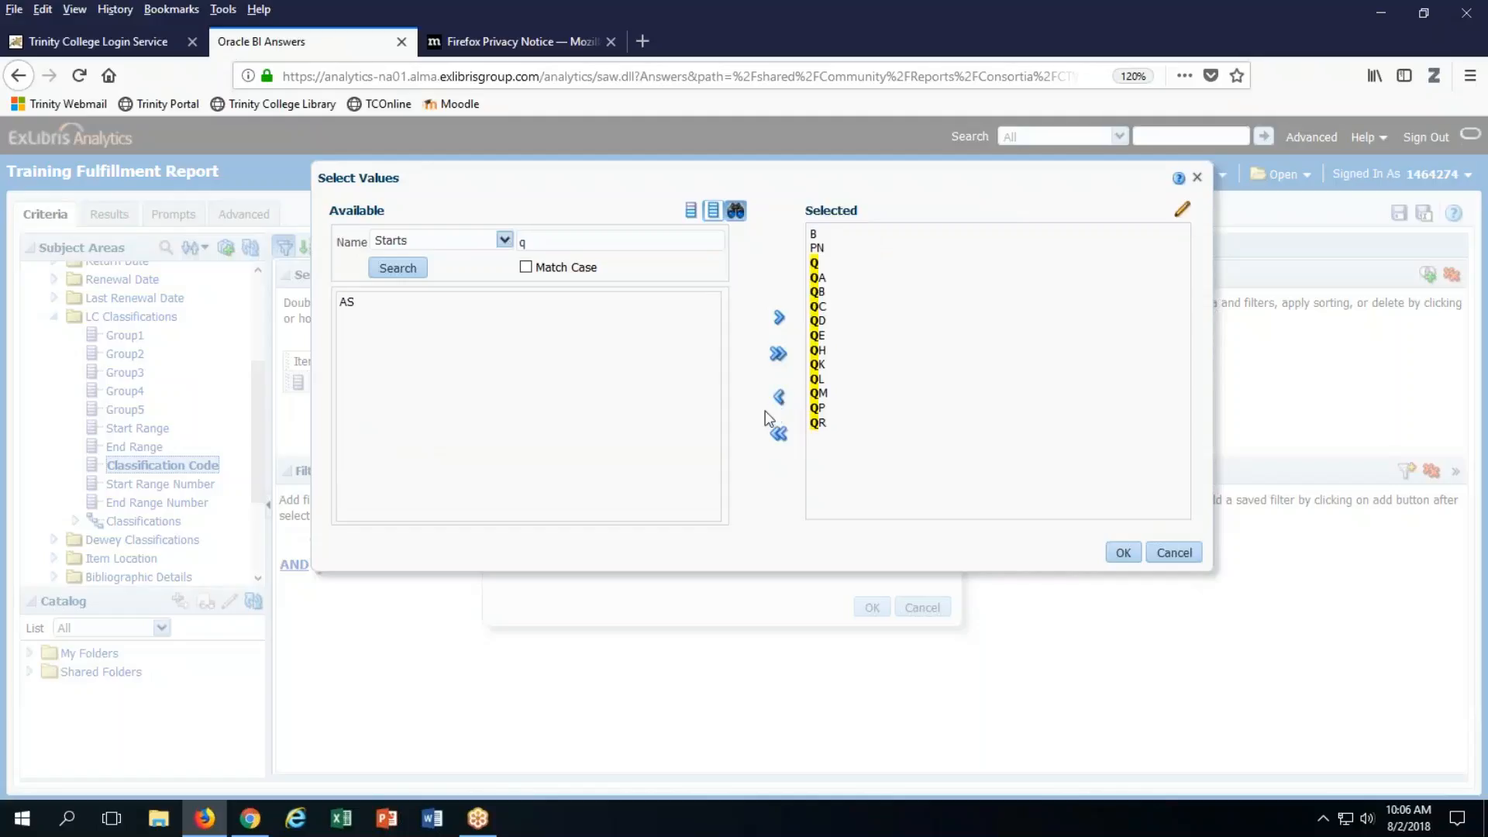
click(1124, 552)
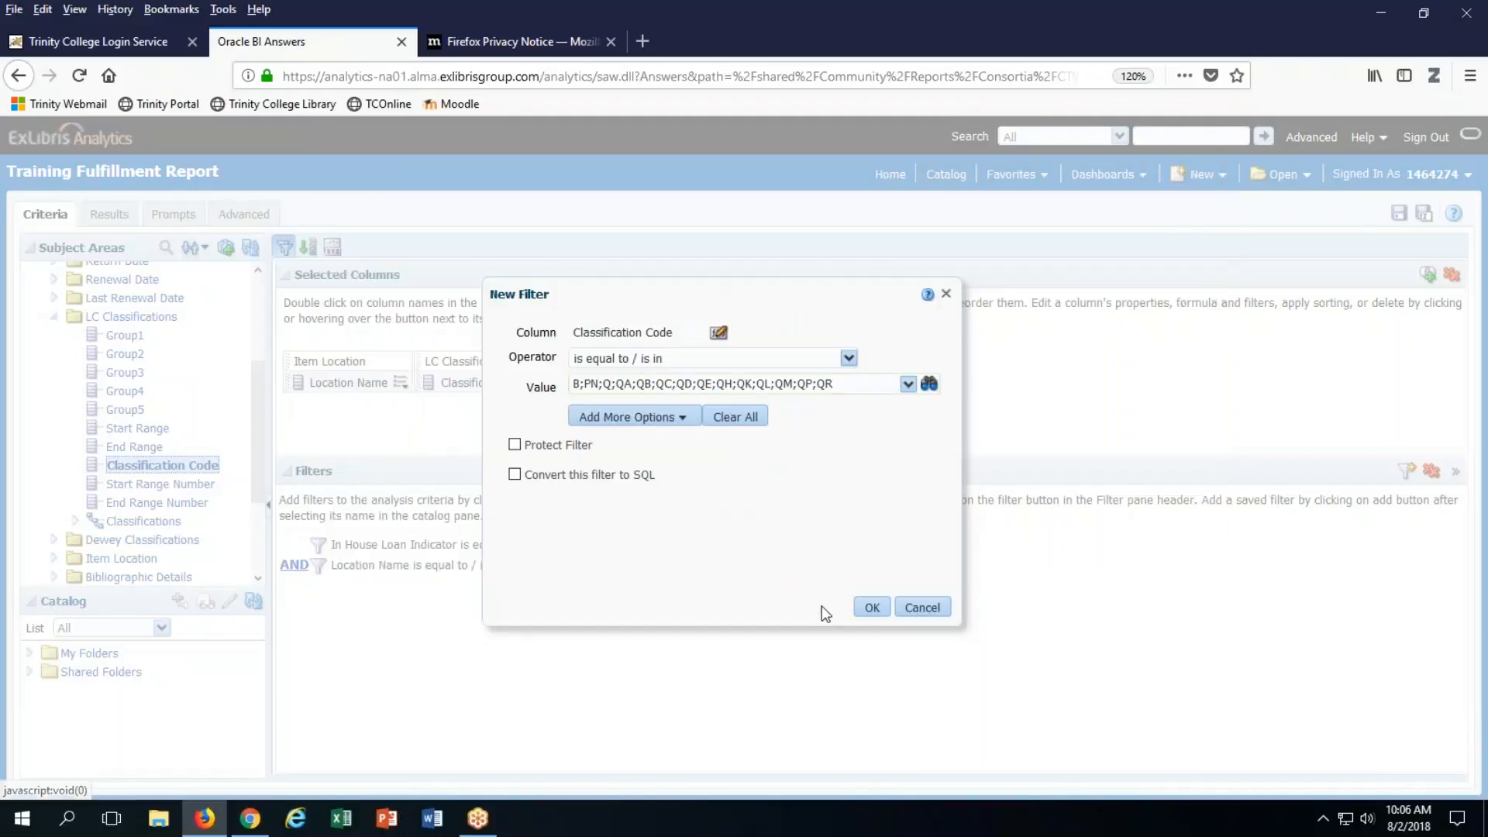
click(872, 608)
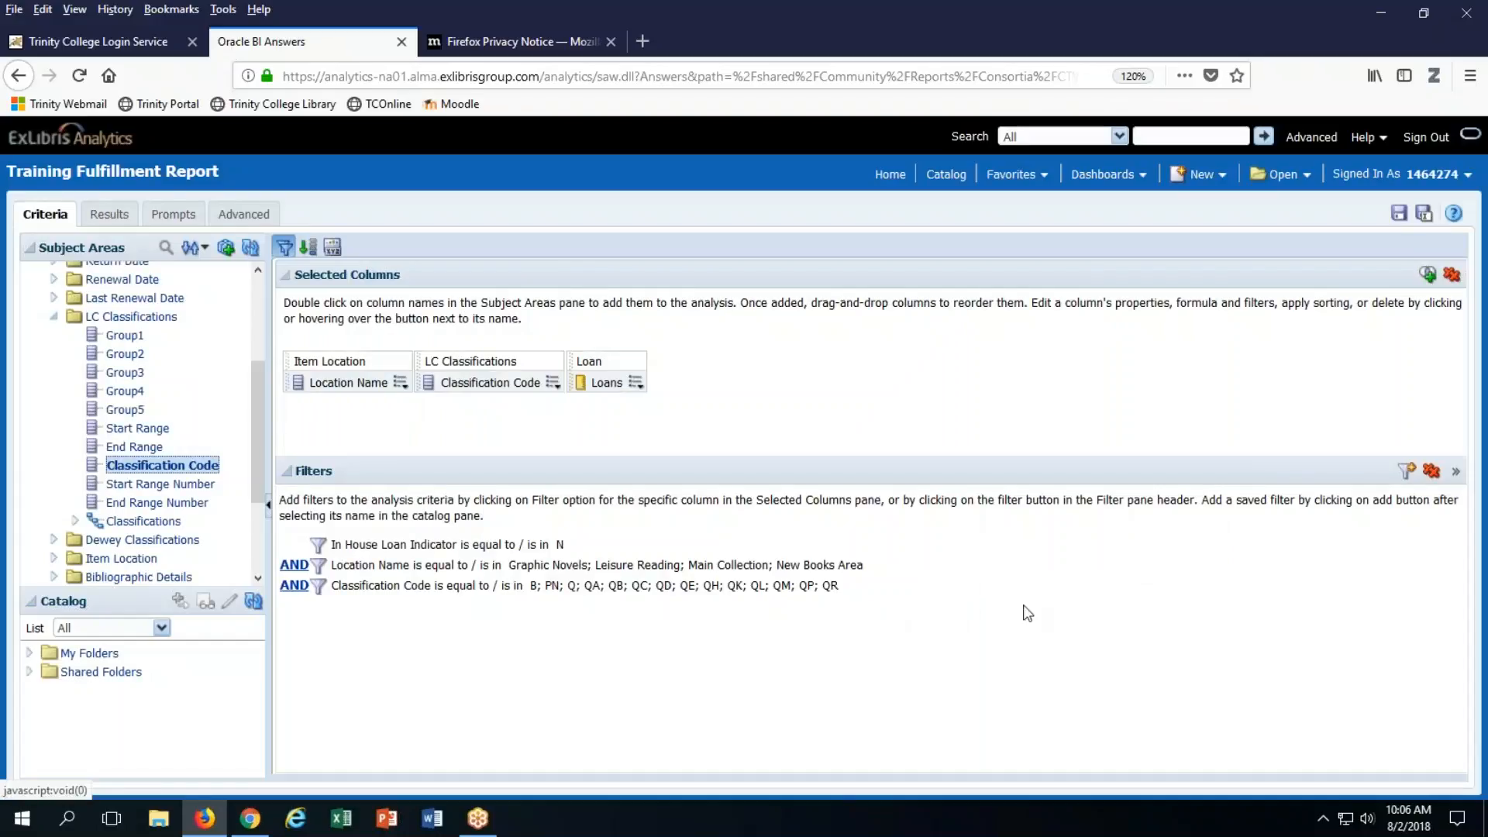
Move the Classification Code column ahead of Loans in the results table and return to the report criteria.
click(106, 203)
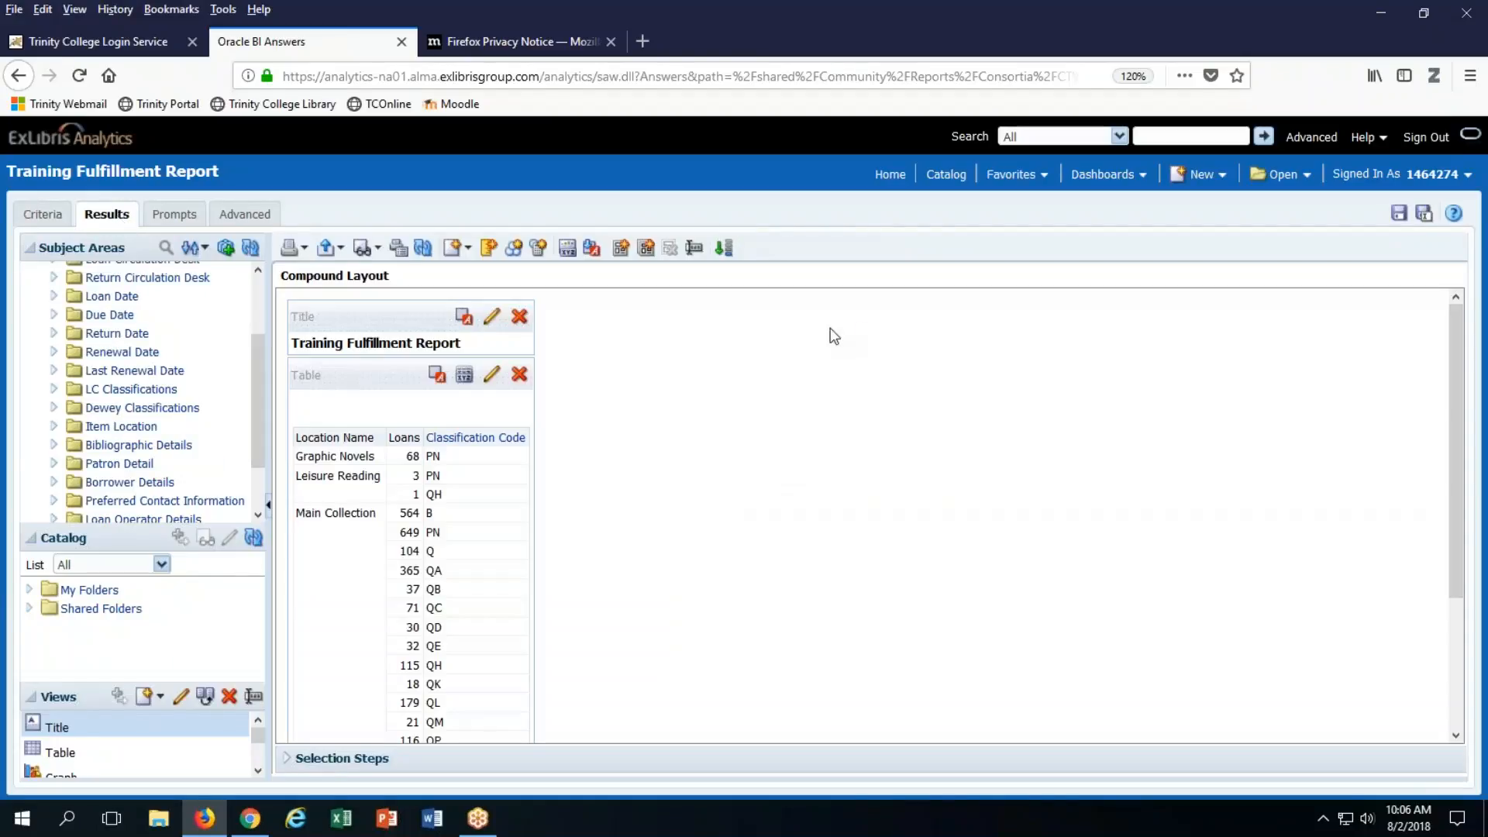
drag(465, 436, 392, 433)
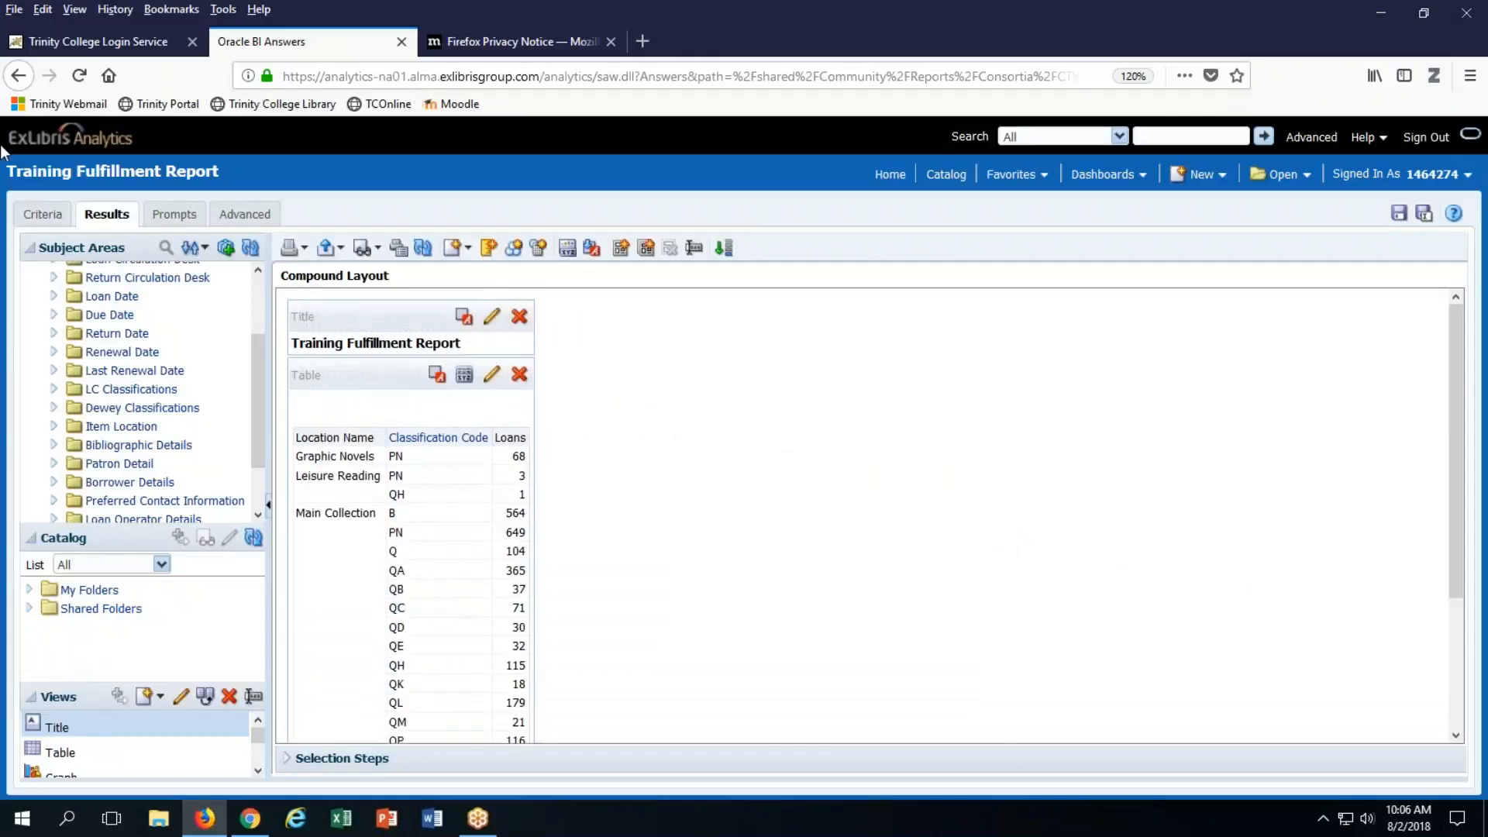
click(36, 211)
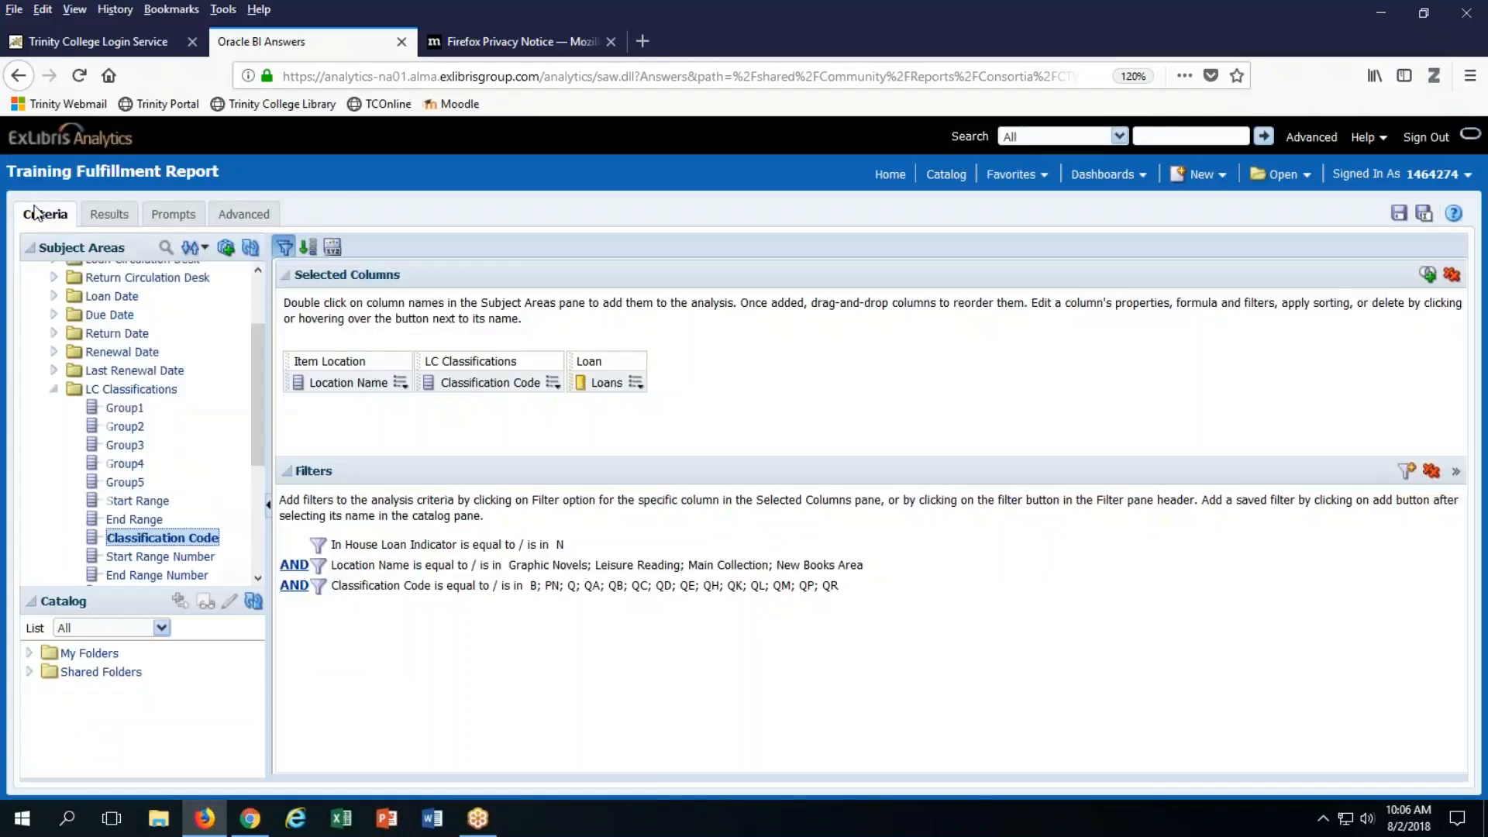
Replace the Classification Code filter values with "B;C;D;" and apply the filter.
mouse_move(455, 548)
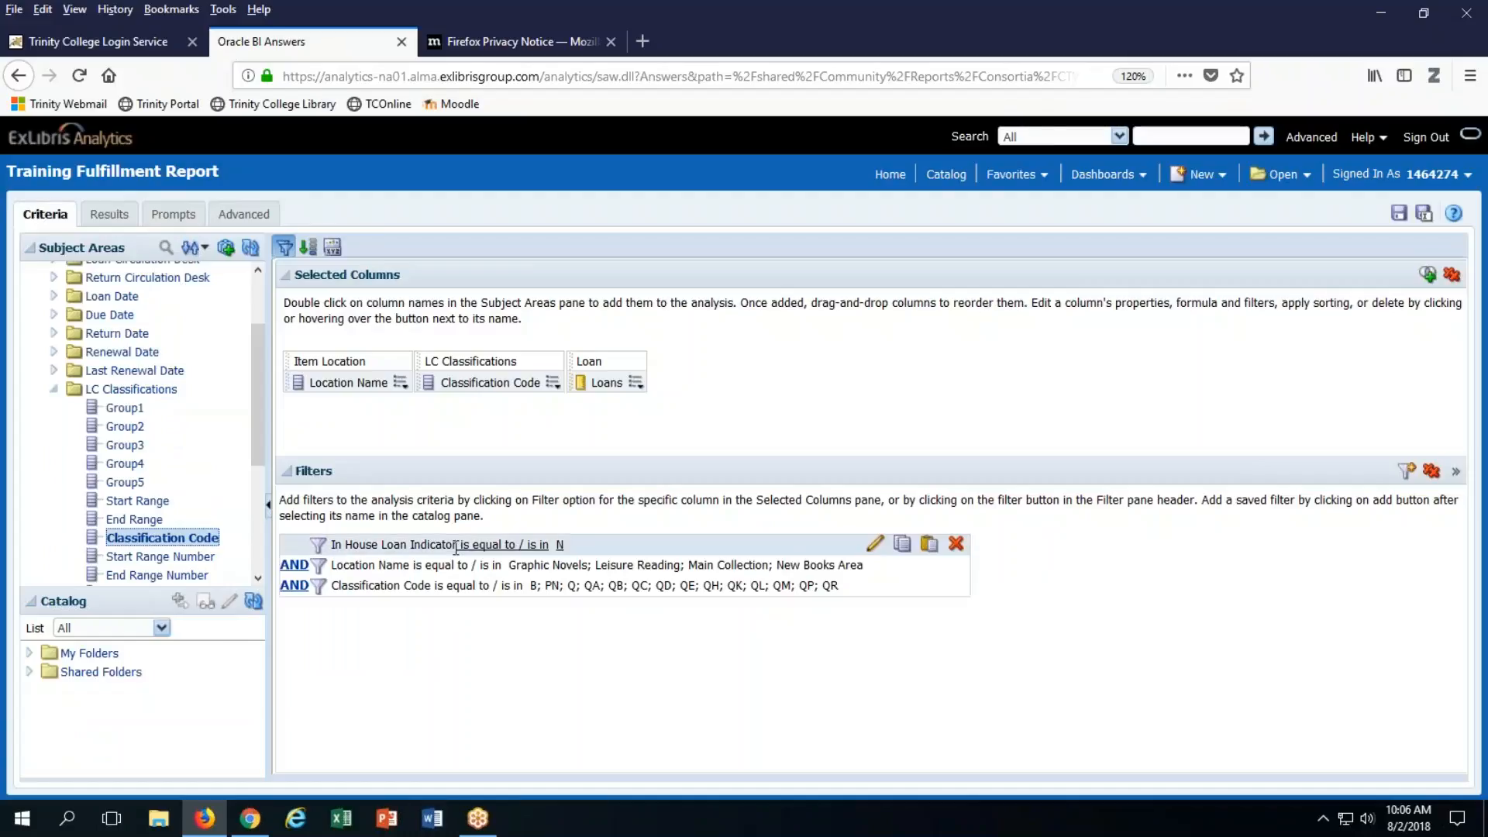
mouse_move(855, 589)
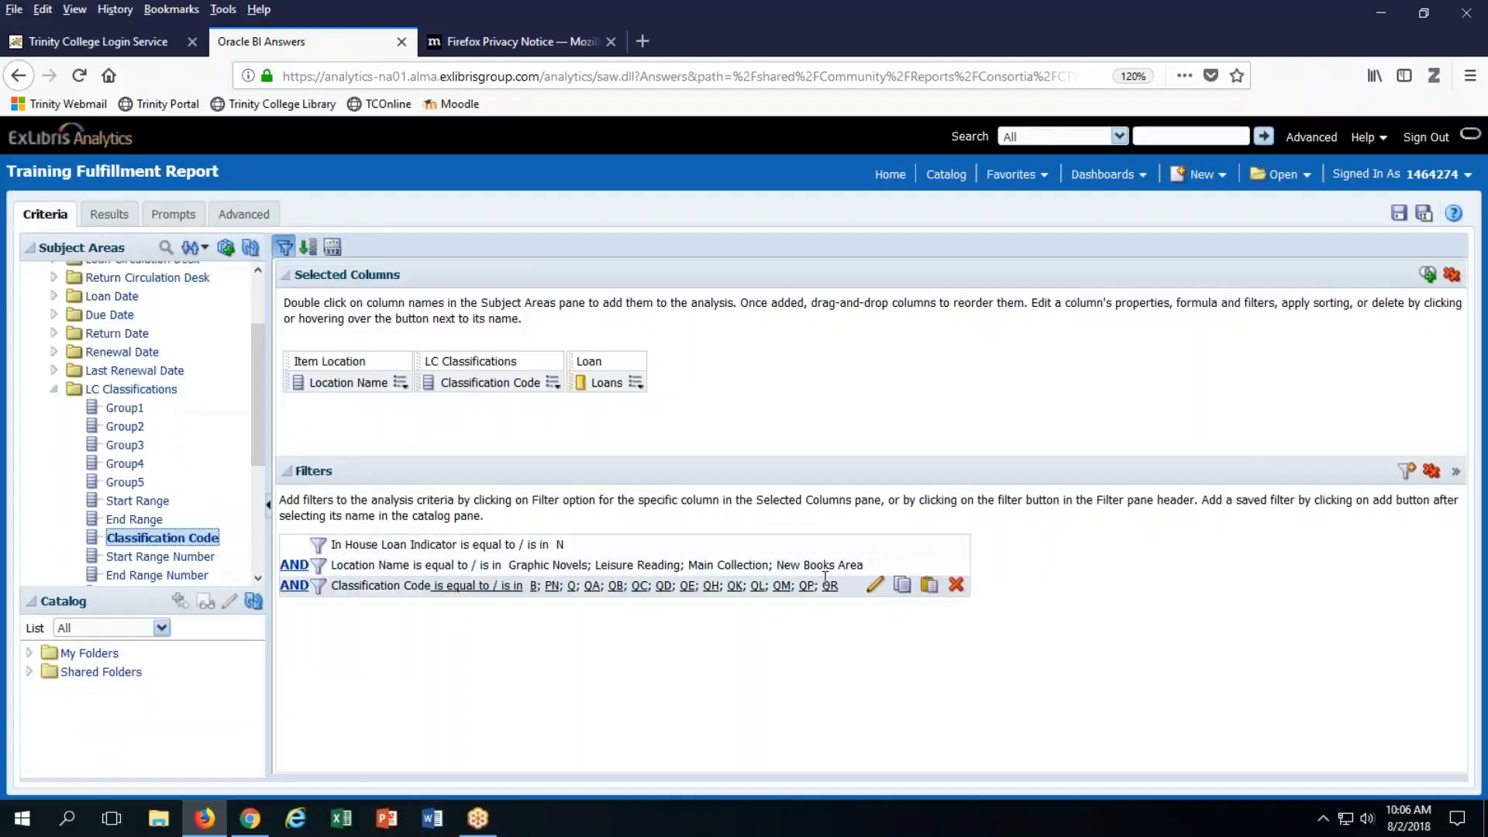
click(875, 584)
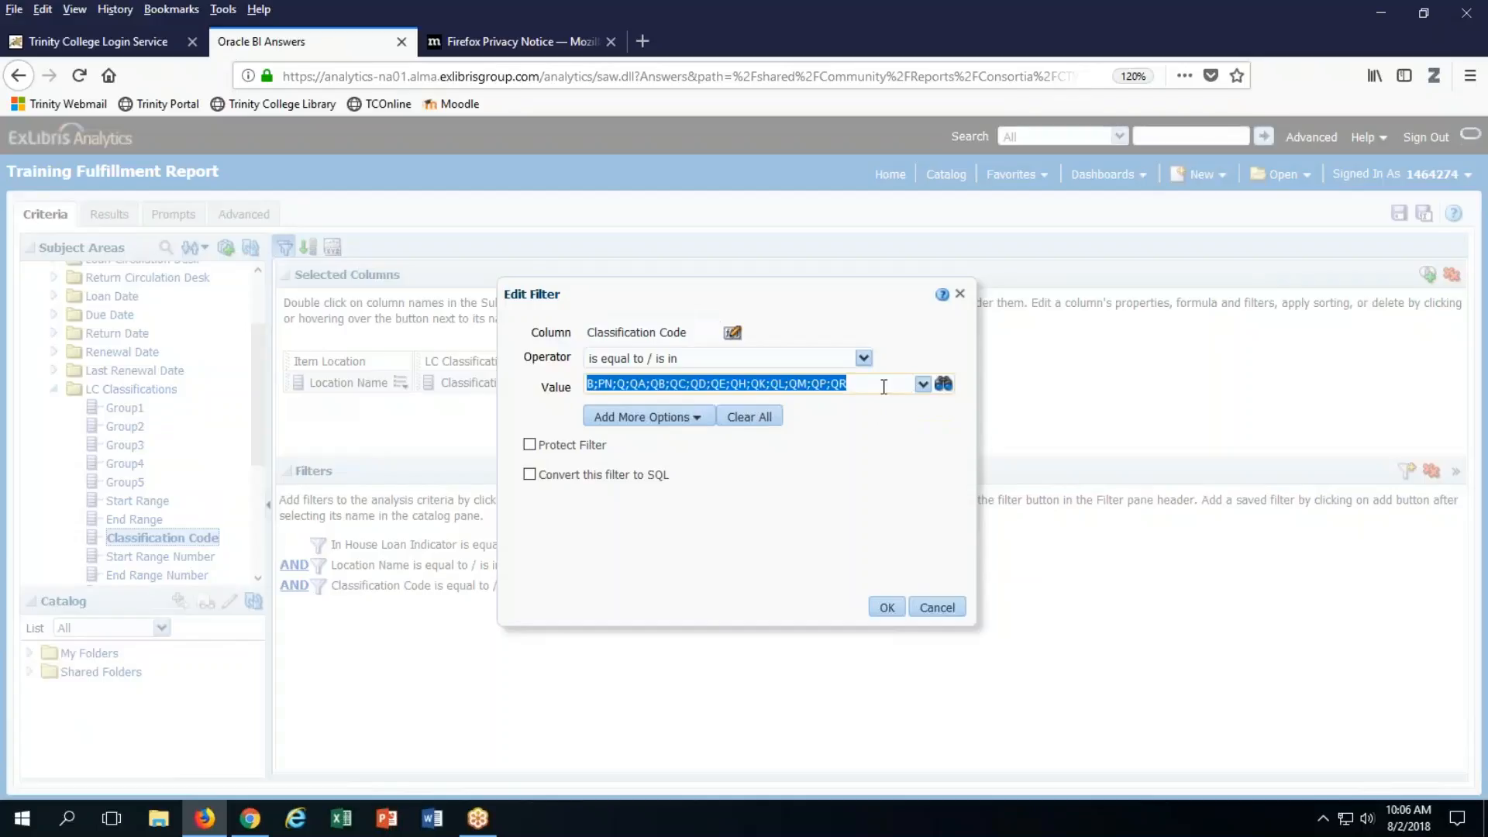
drag(588, 384, 853, 386)
click(855, 386)
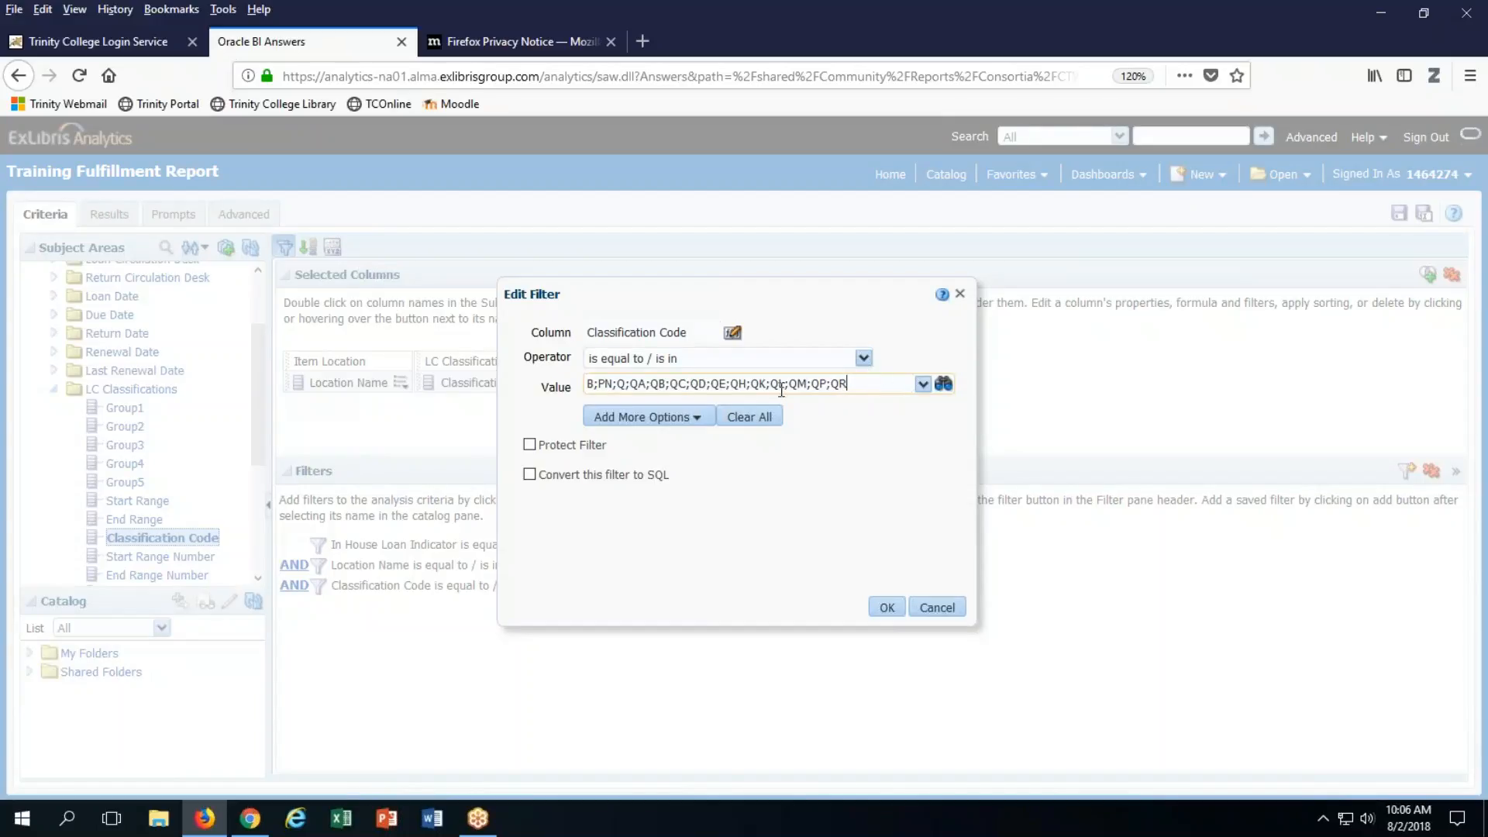
drag(876, 380, 311, 400)
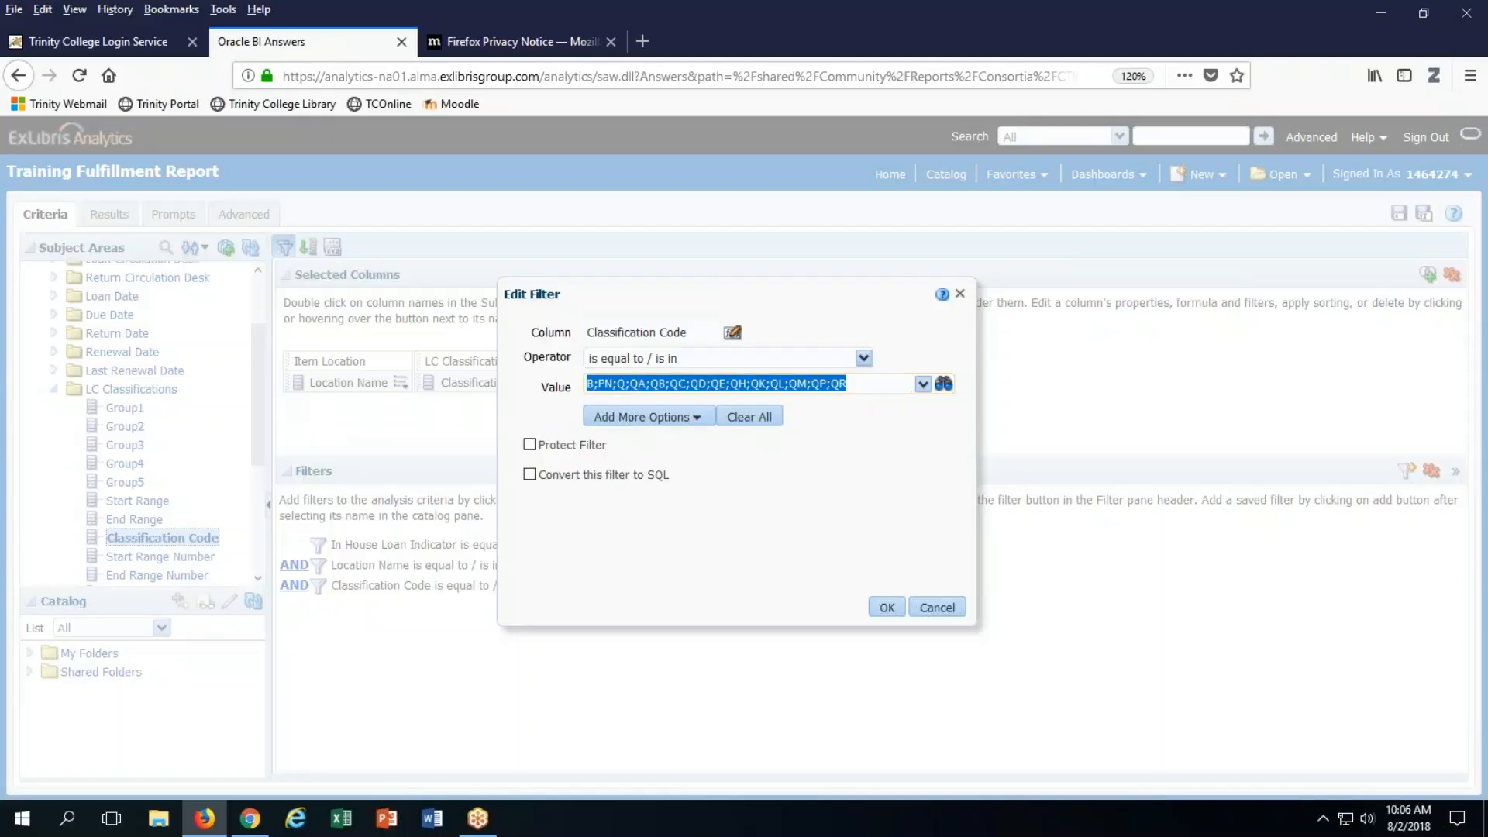
text(B;)
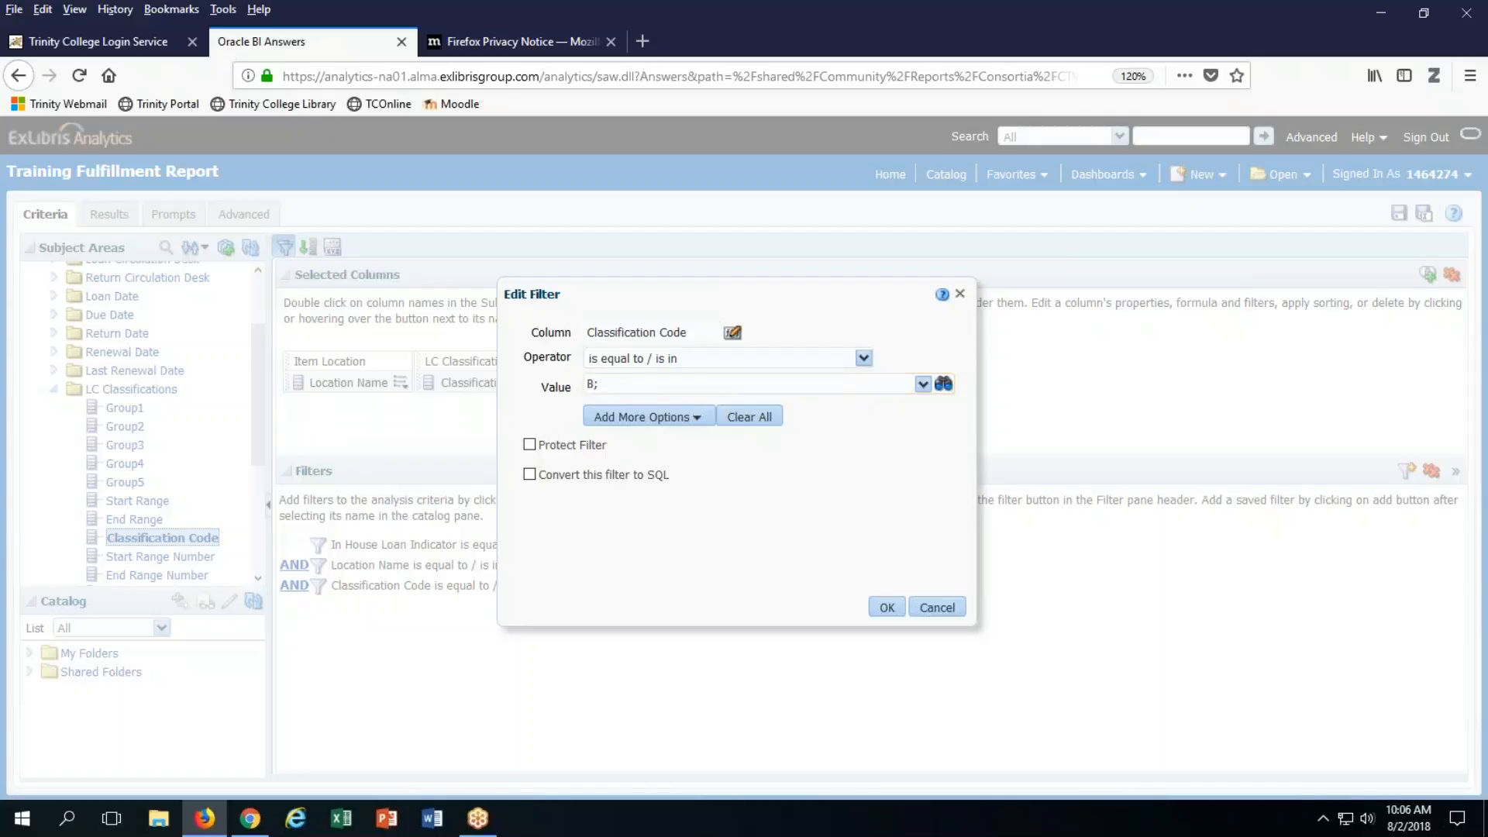
text(C;d)
key(BackSpace)
text(D;)
click(887, 607)
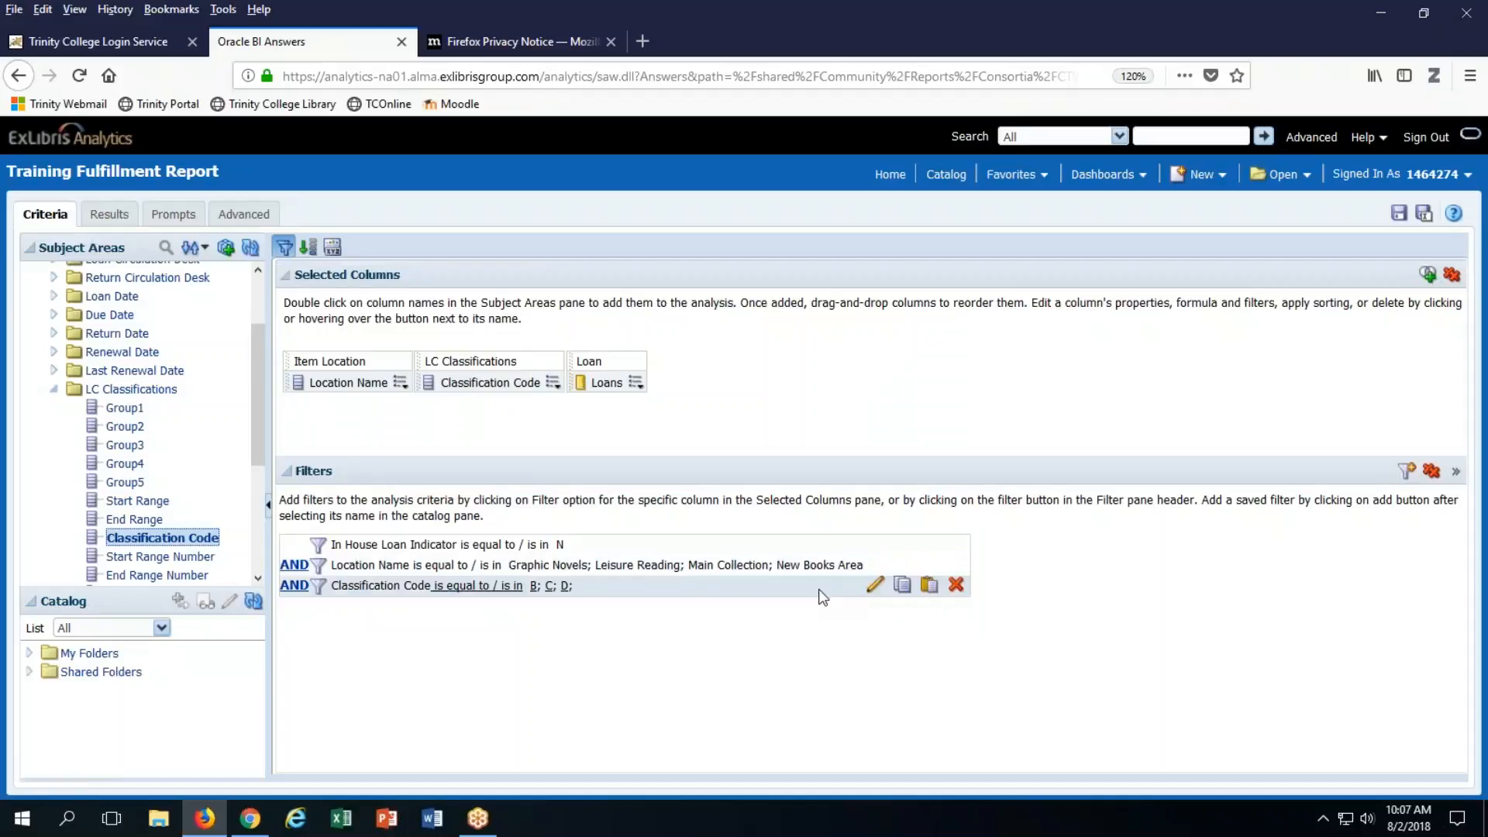
Remove the trailing semicolon from the Classification Code filter values and display the report results.
click(874, 588)
click(706, 387)
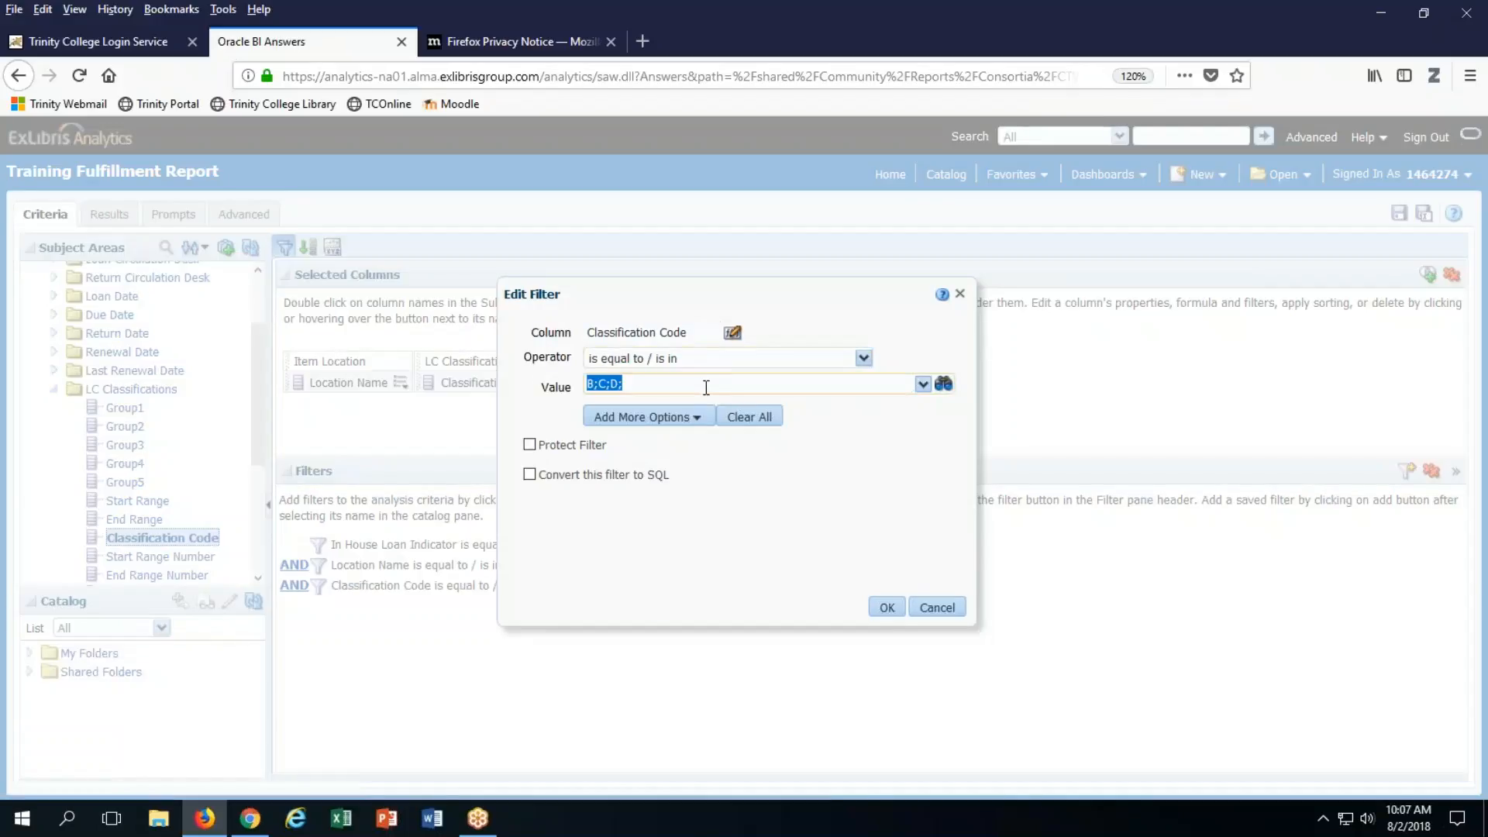
click(706, 388)
click(885, 607)
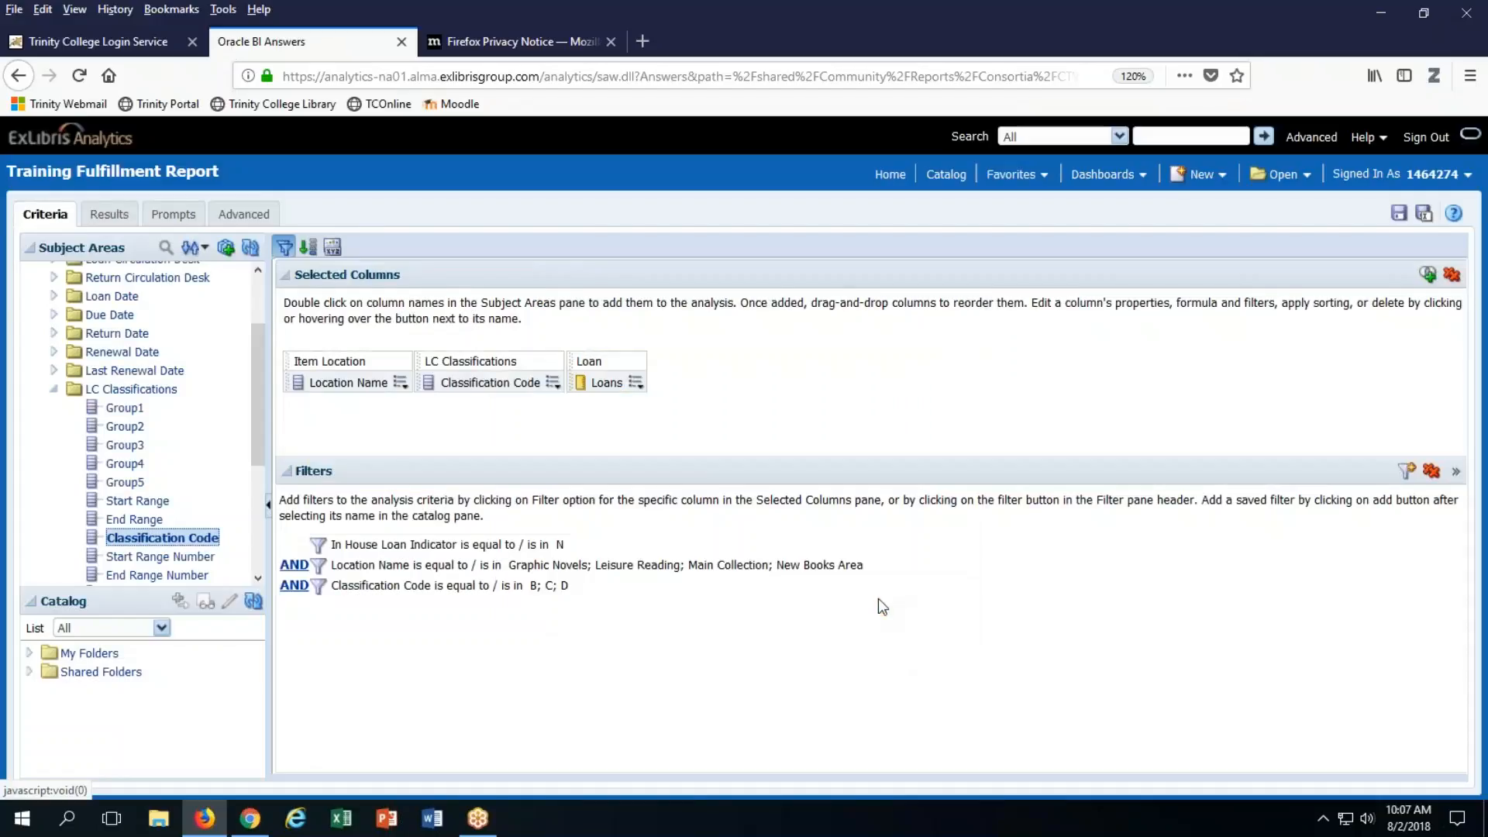
click(107, 216)
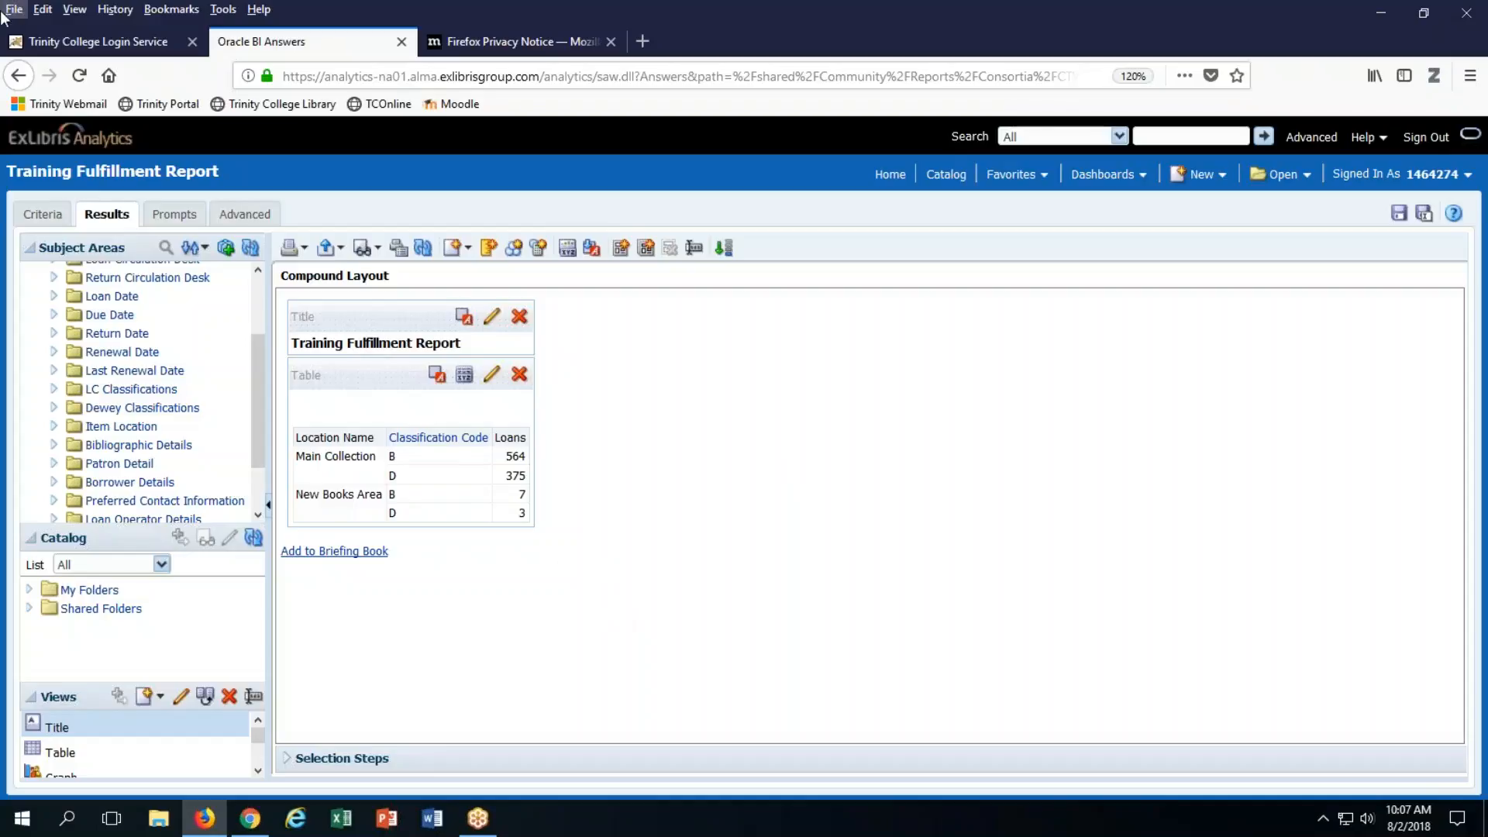
Change the value B to lowercase "b" in the Classification Code filter and display the report results.
click(44, 221)
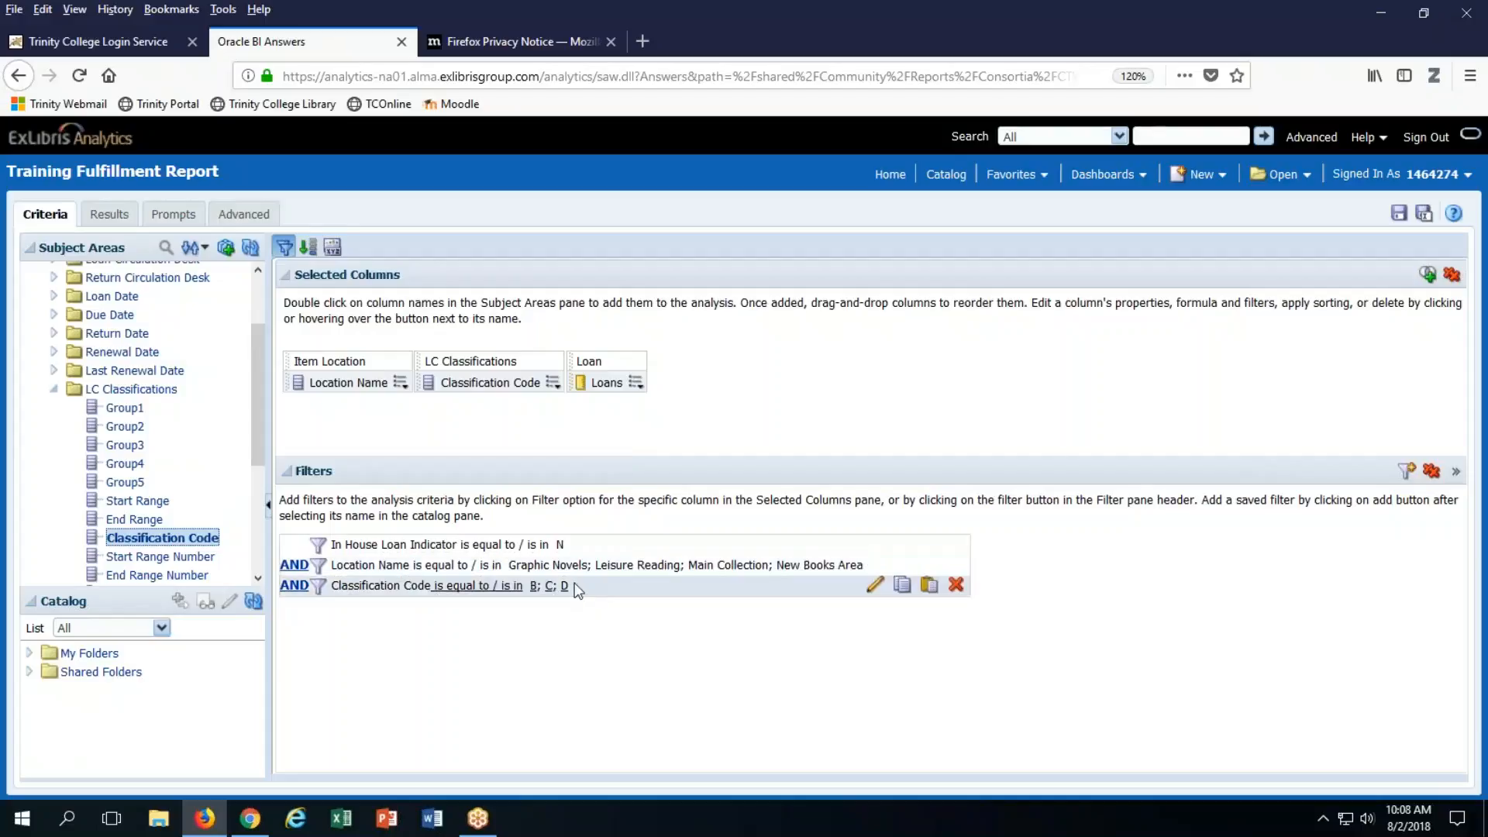
click(875, 585)
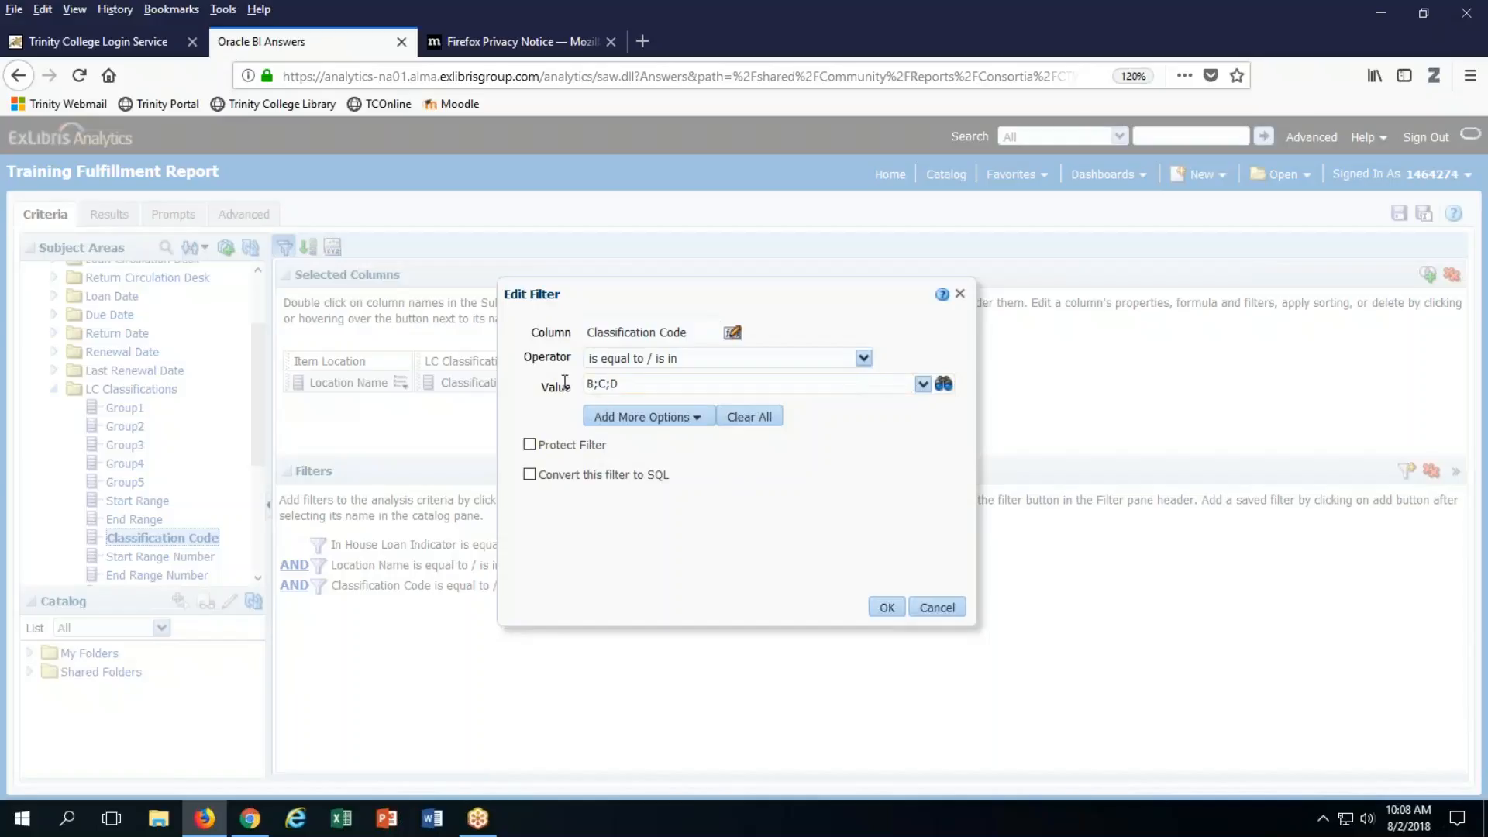
triple_click(652, 383)
click(651, 383)
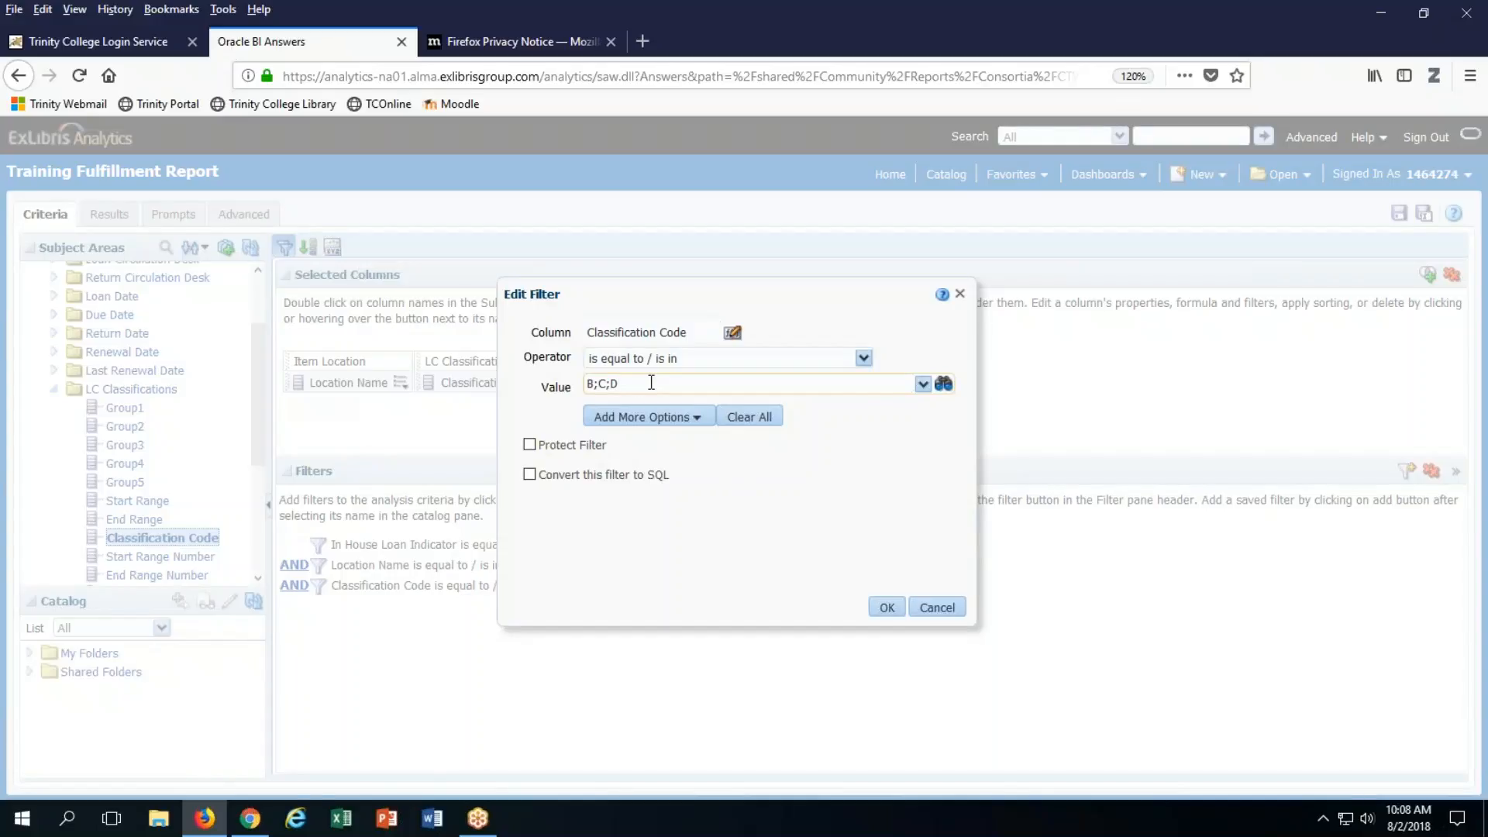
key(BackSpace)
text(b)
click(887, 608)
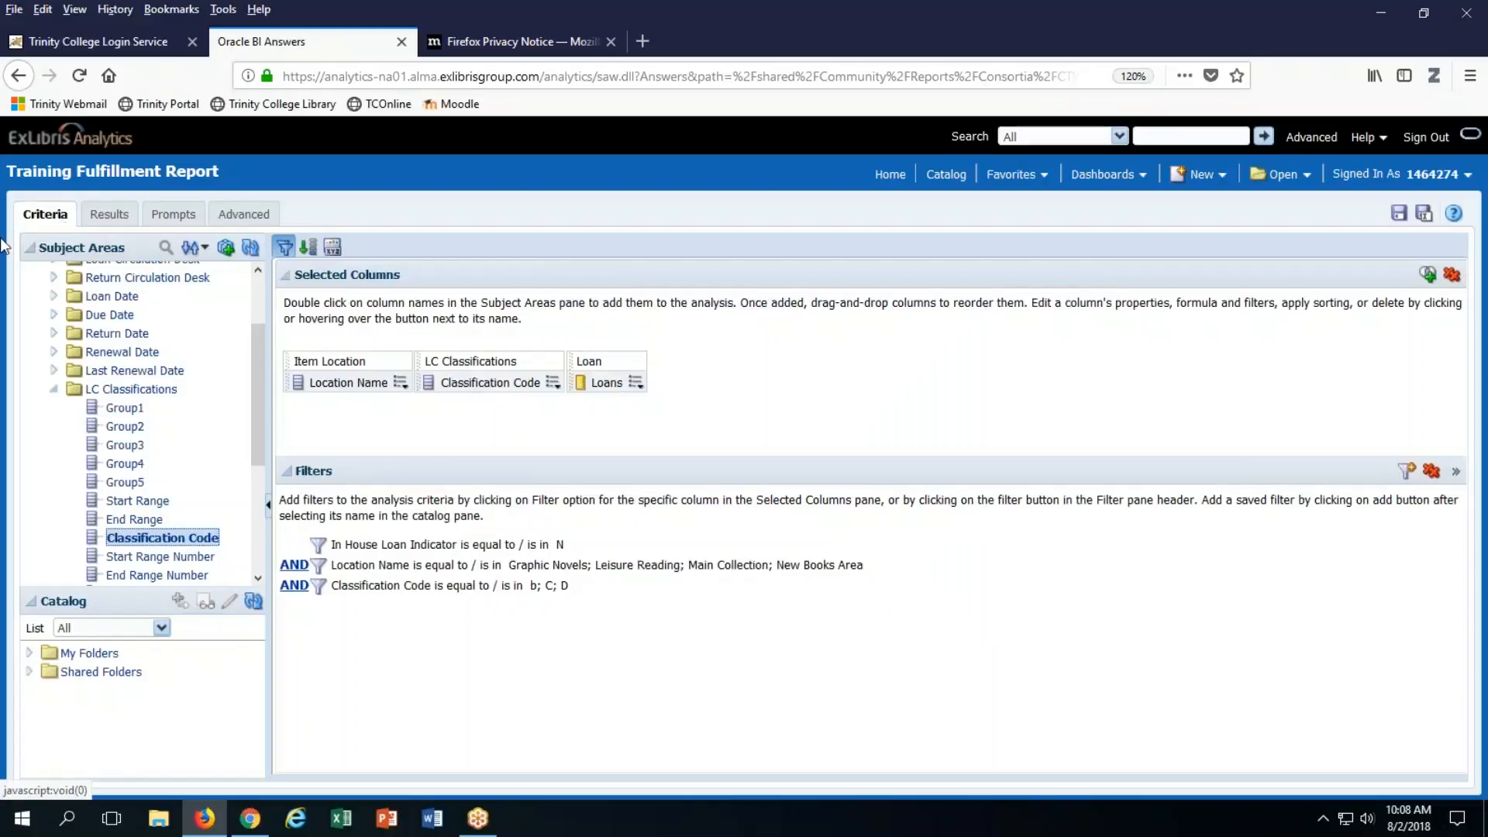
click(116, 216)
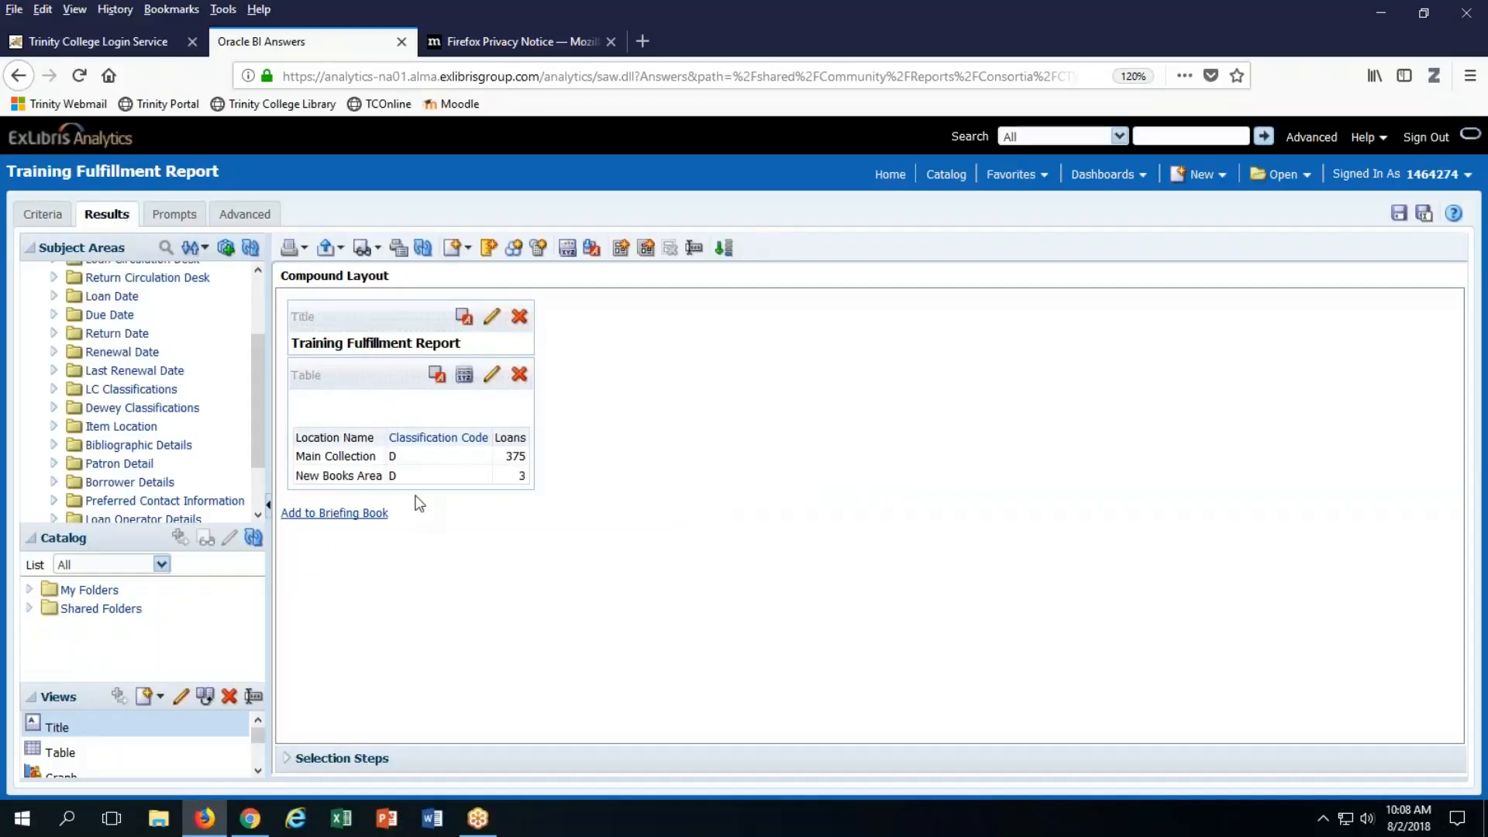
Delete the Classification Code filter from the report criteria.
click(28, 216)
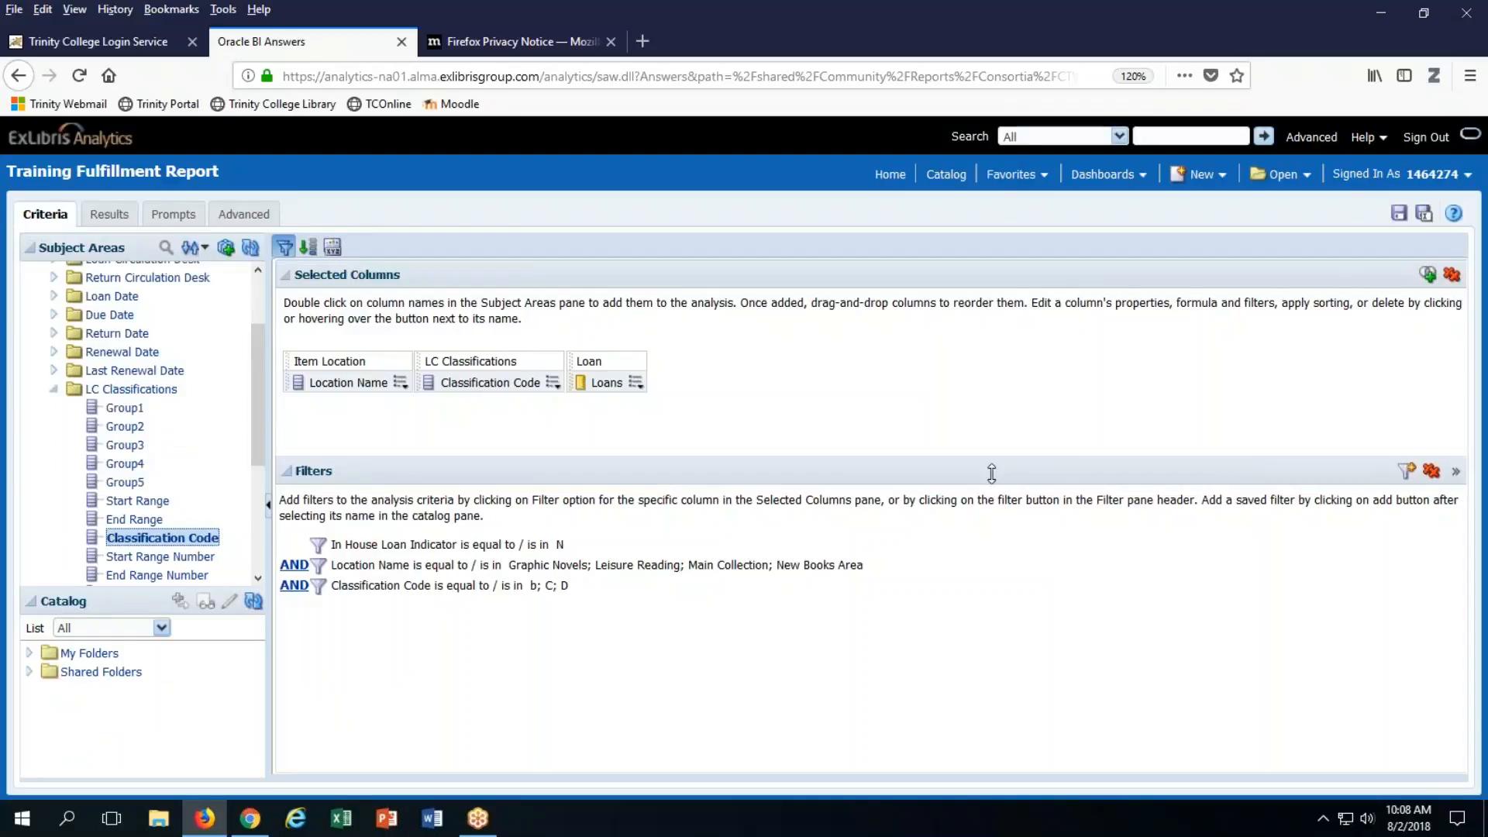
mouse_move(607, 595)
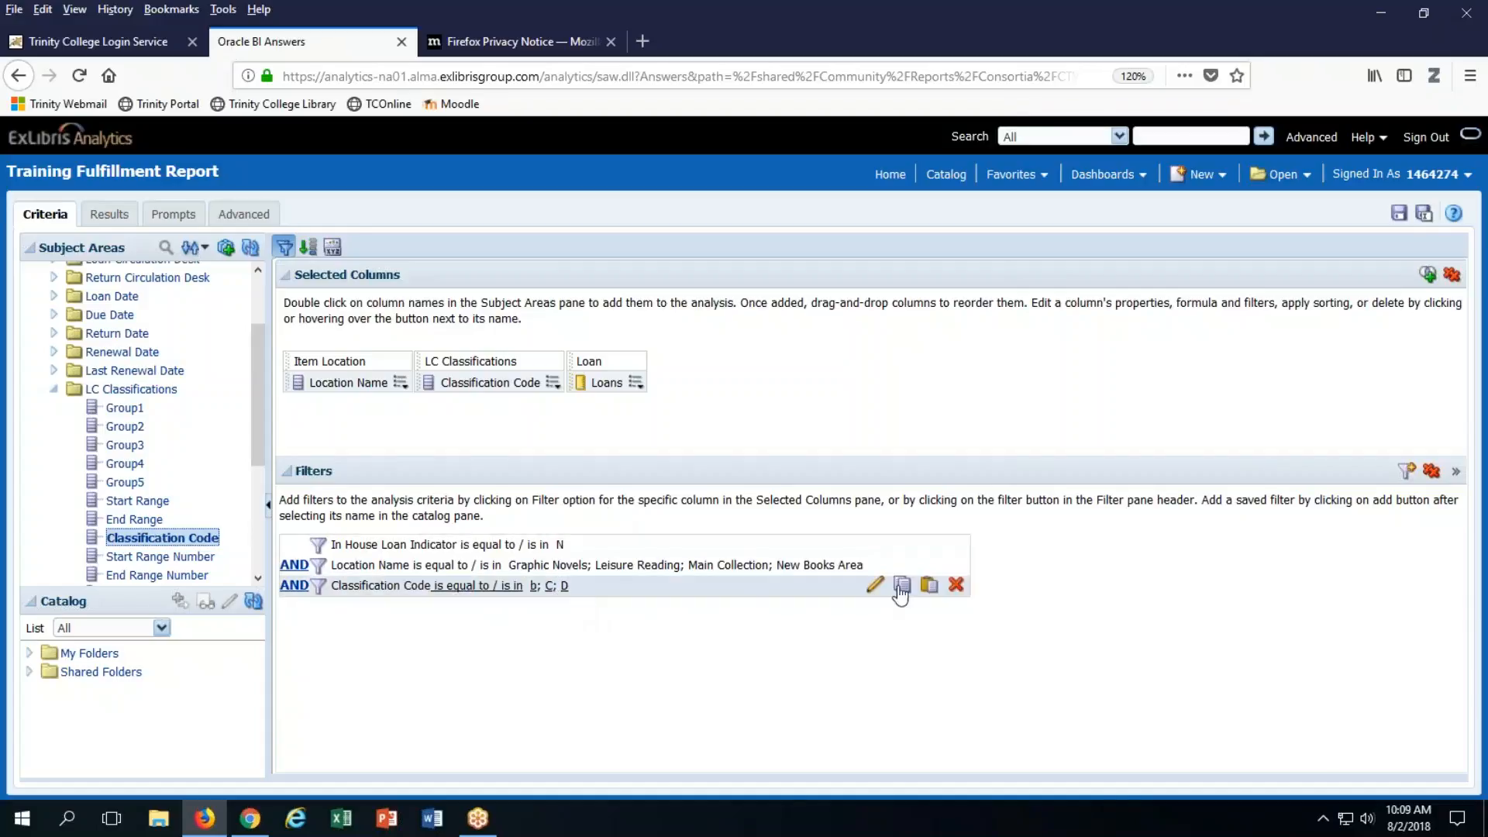
click(956, 585)
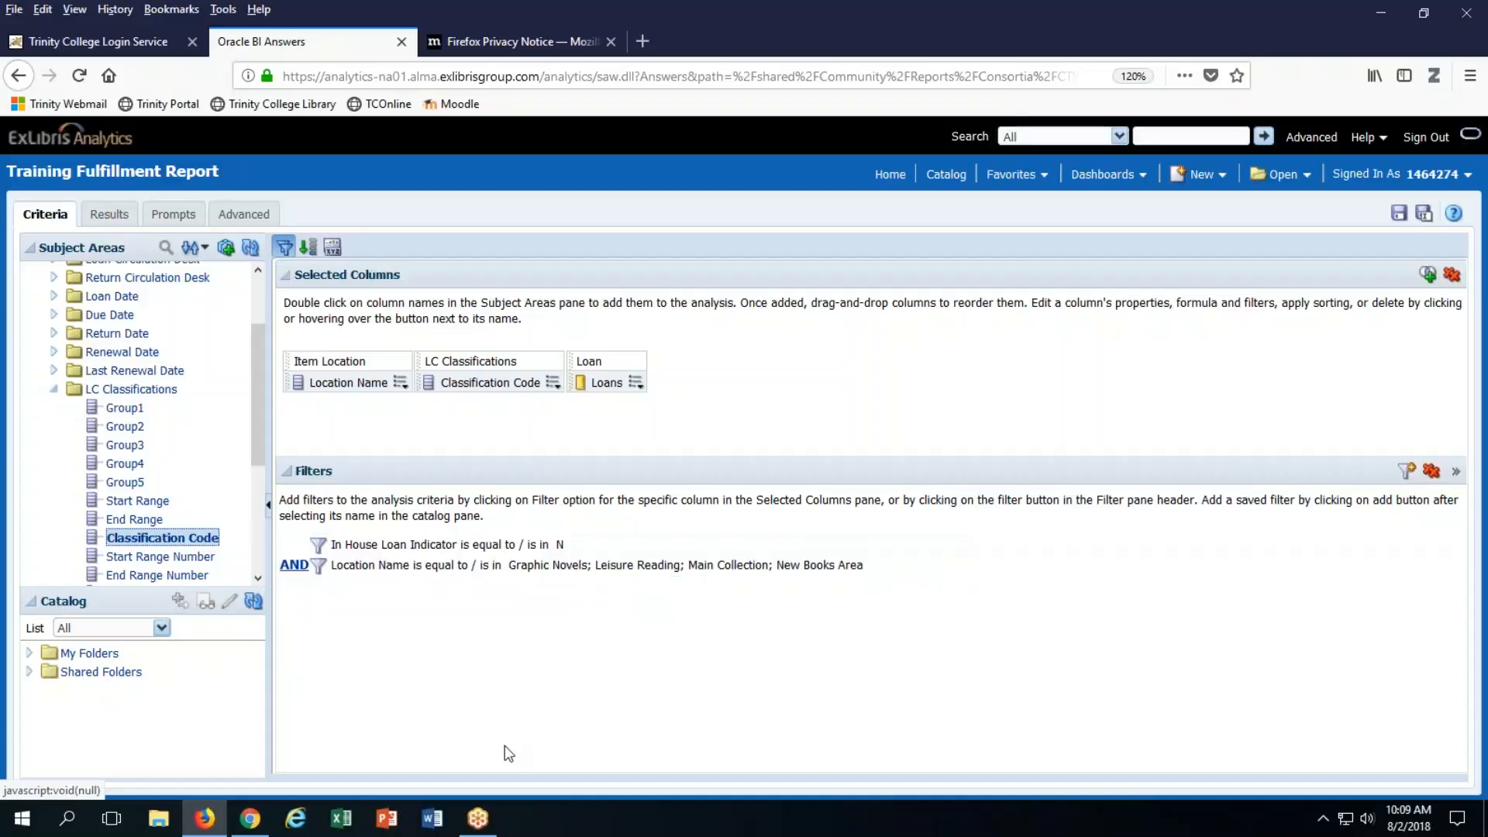
Open the Training Funds Expenditure Report from the catalog for editing and bring up the Title column's options.
click(940, 189)
click(861, 405)
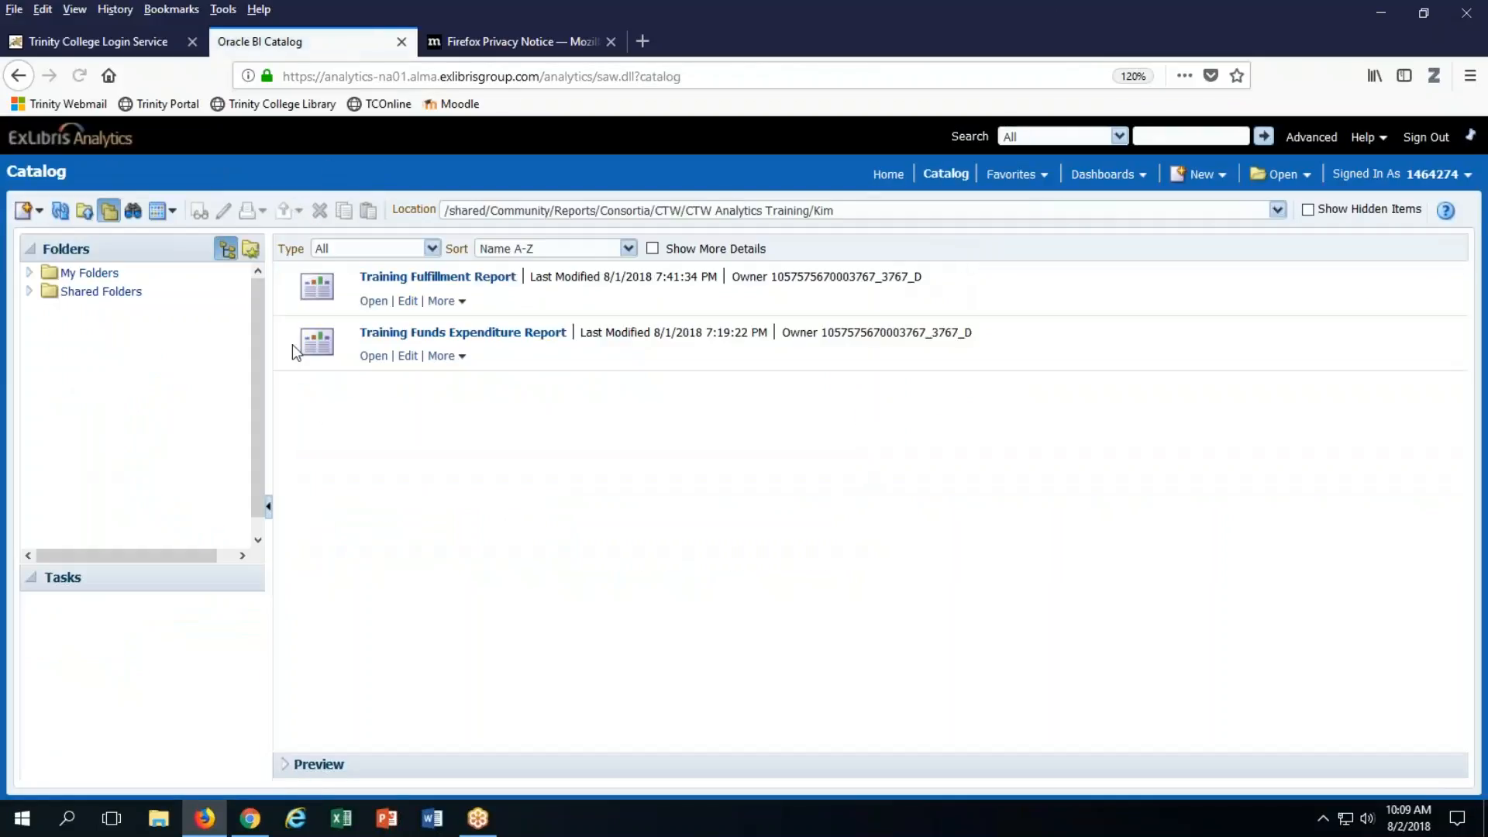
click(408, 356)
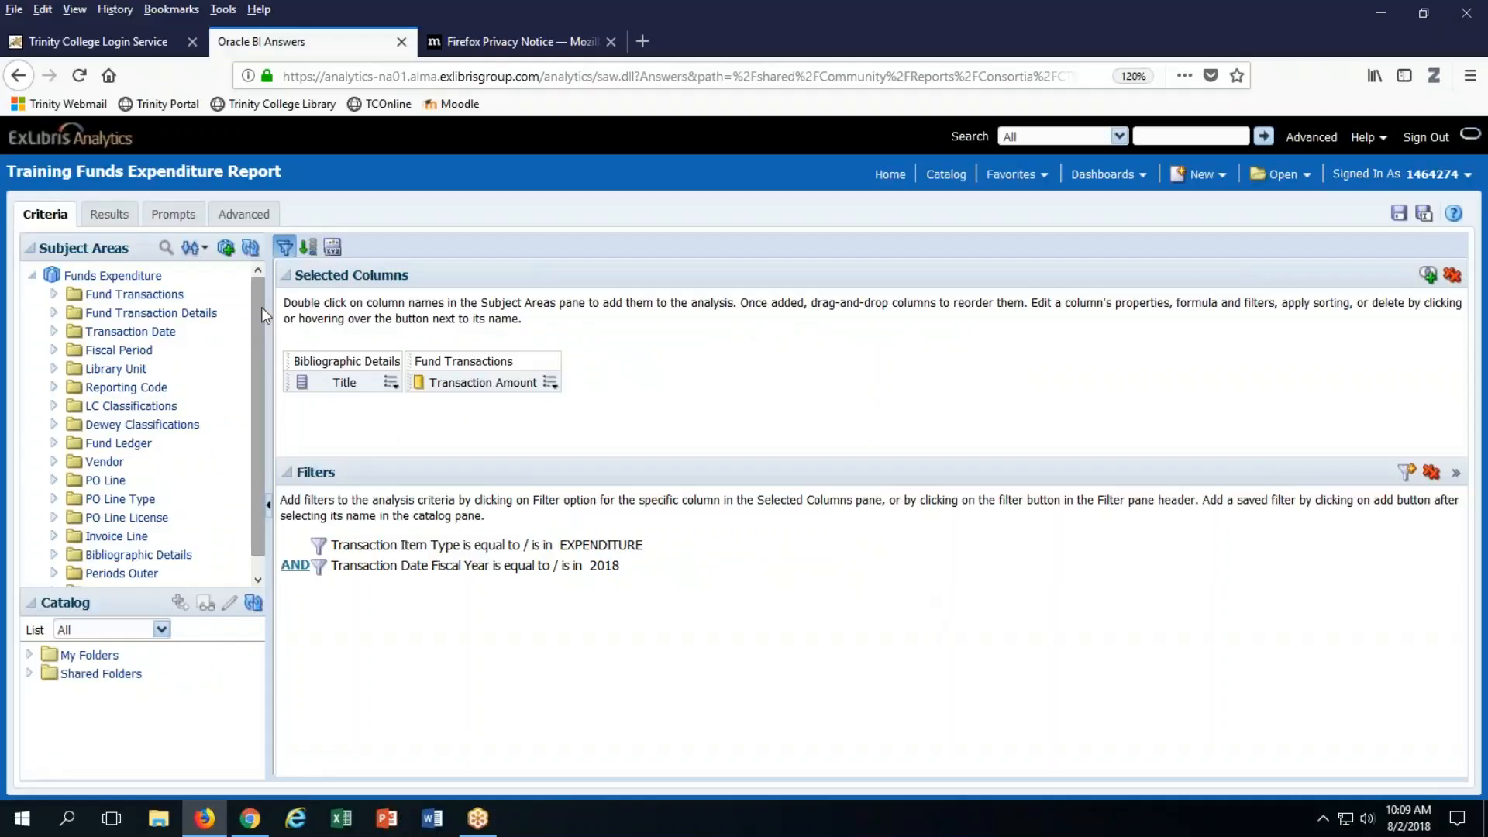
drag(261, 306, 263, 368)
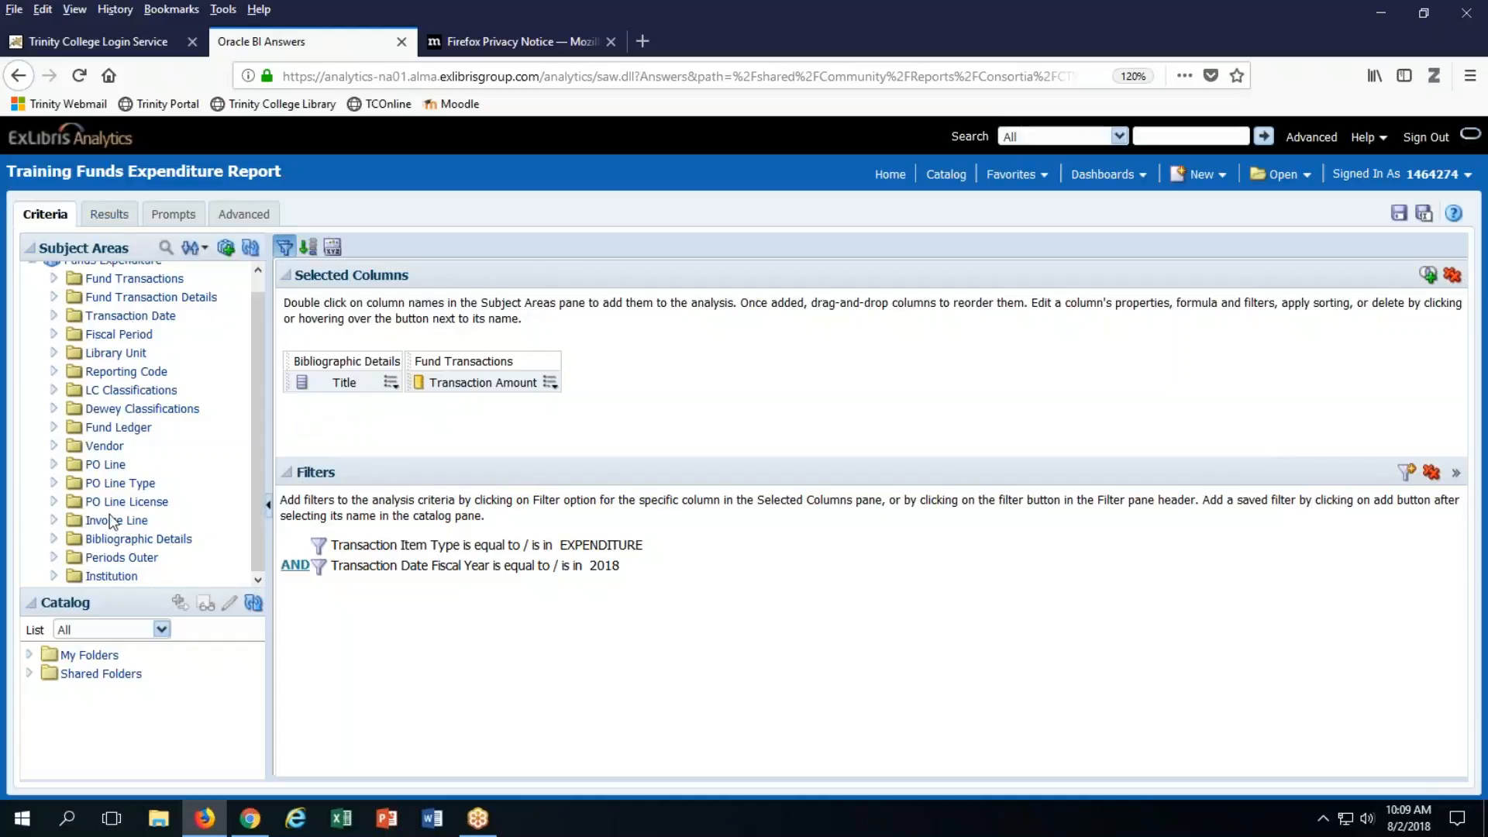
click(392, 385)
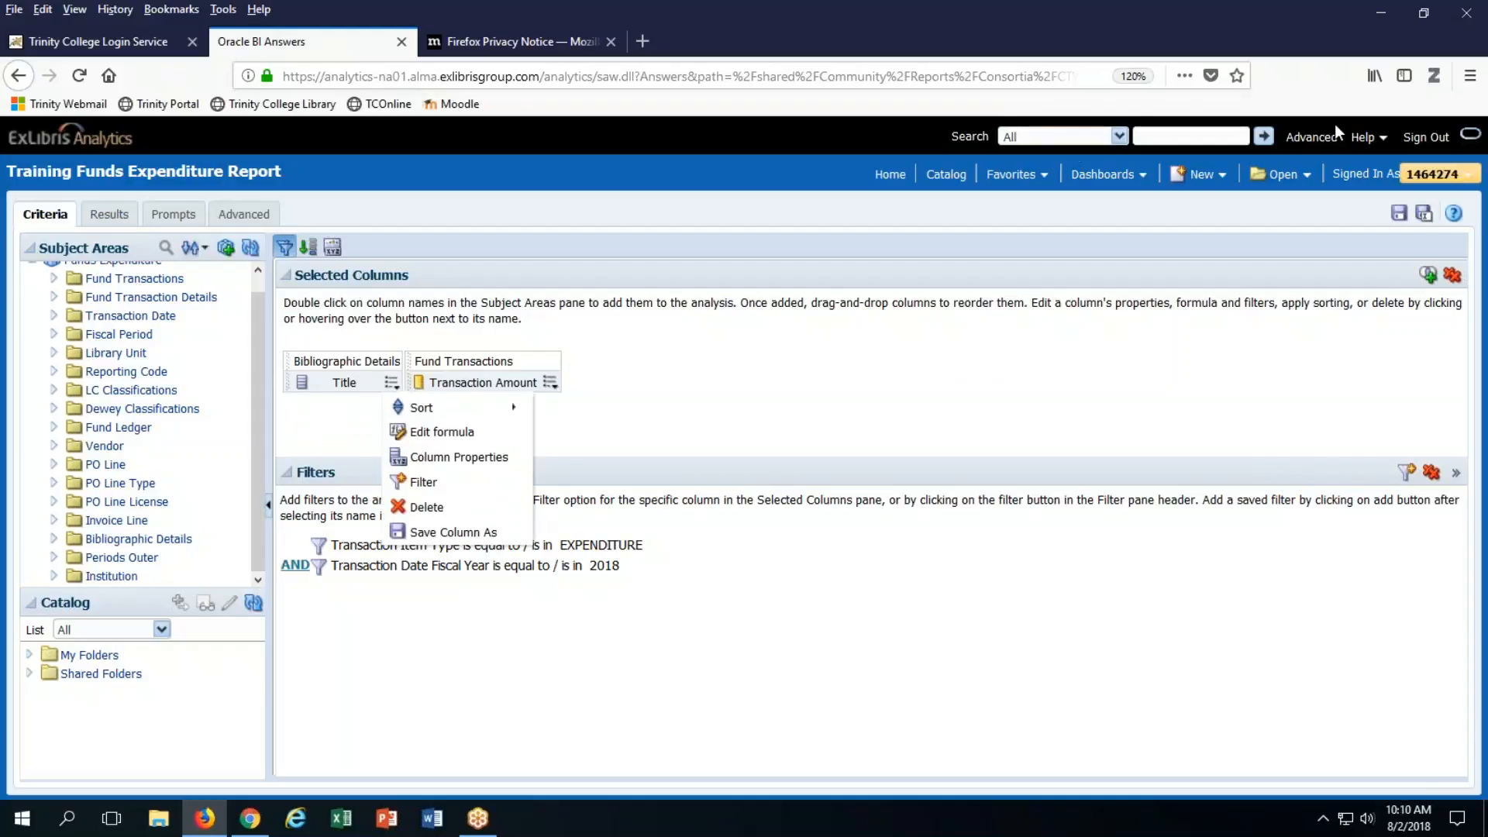
Create a new analysis based on the Physical Items subject area.
click(1208, 177)
click(1208, 176)
click(1200, 176)
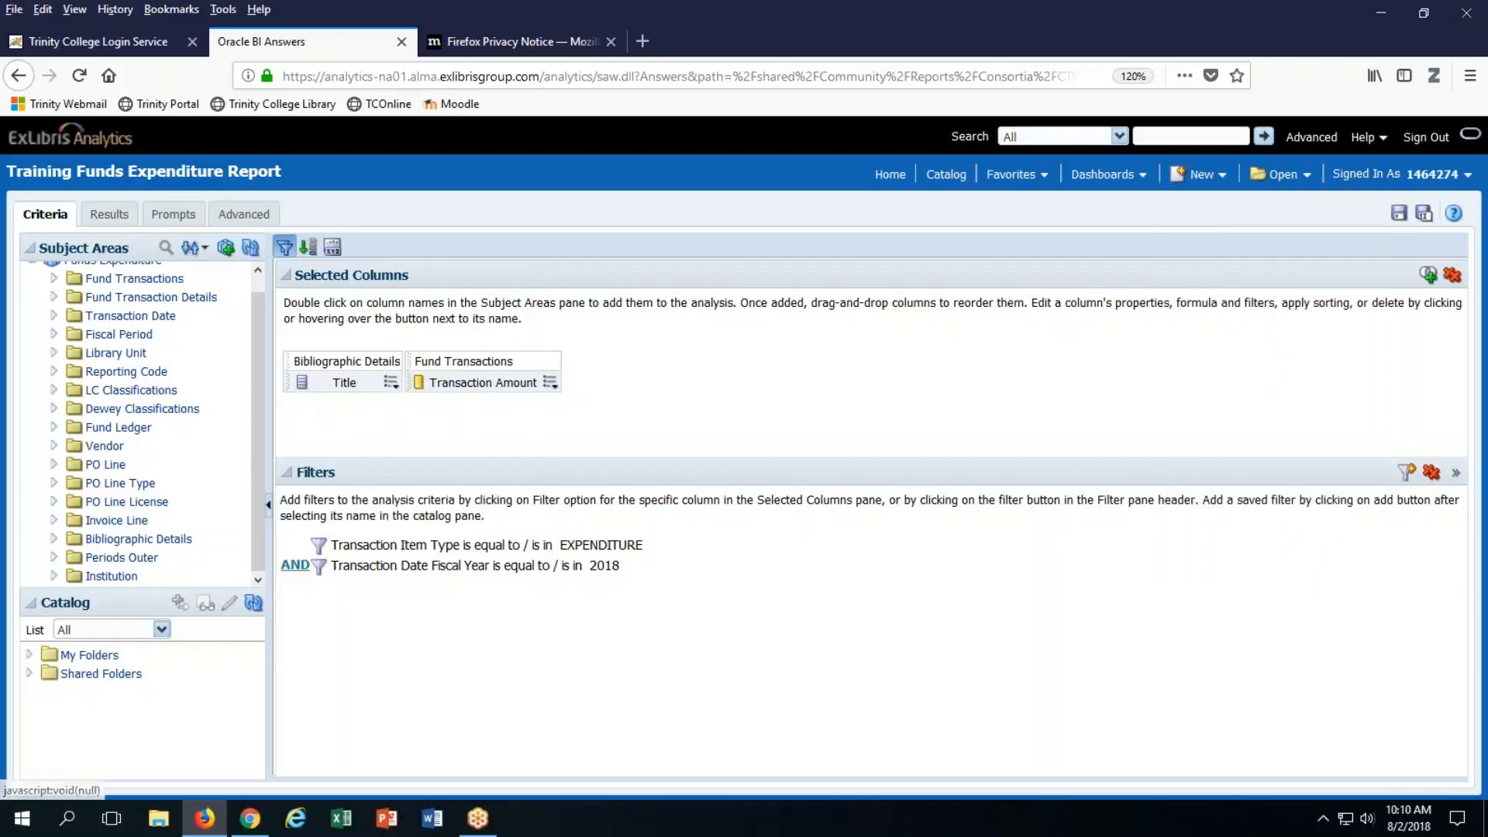
click(1216, 233)
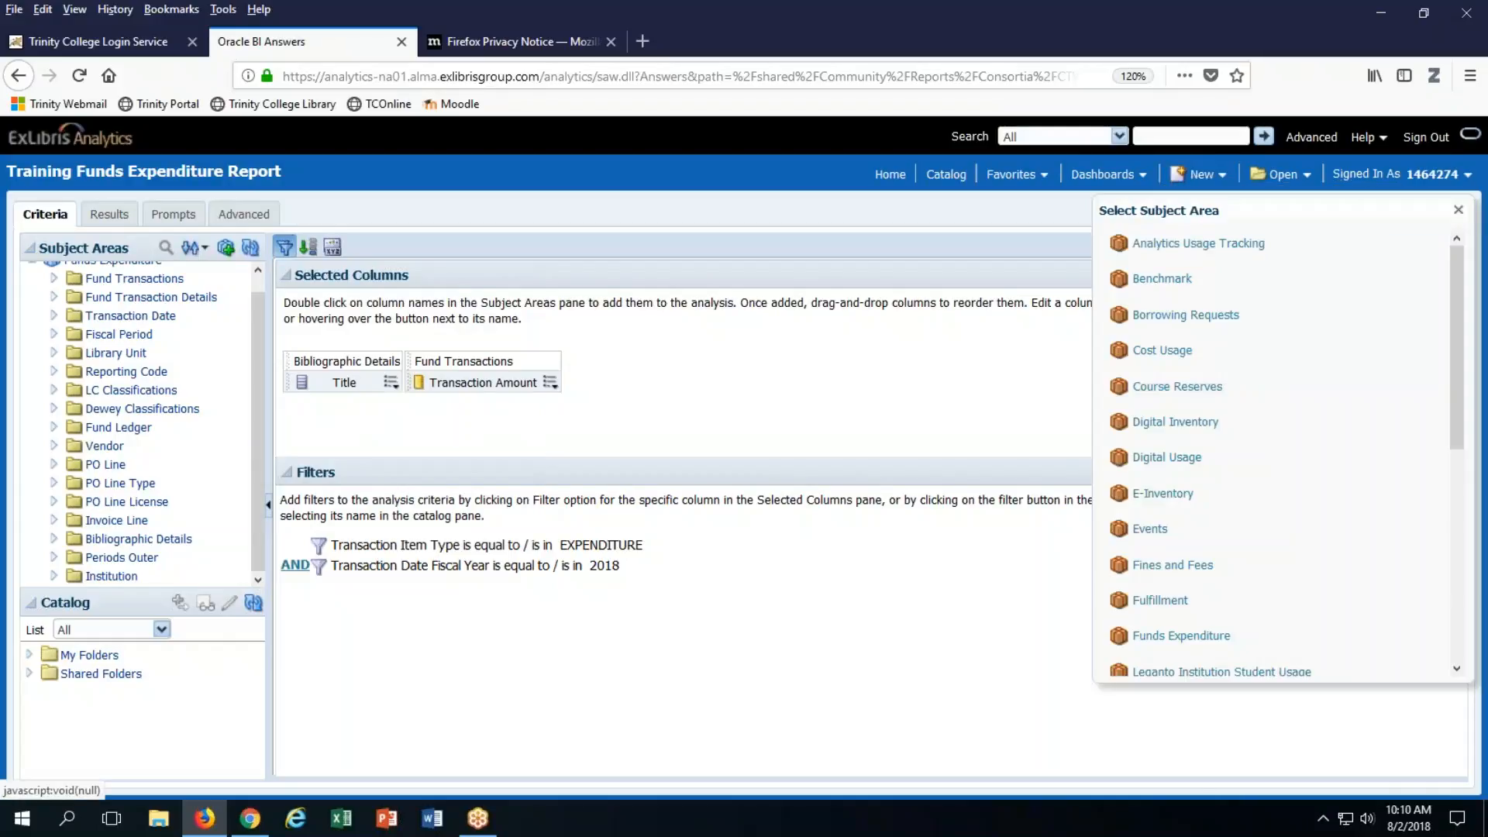
scroll(1259, 468, down, 5)
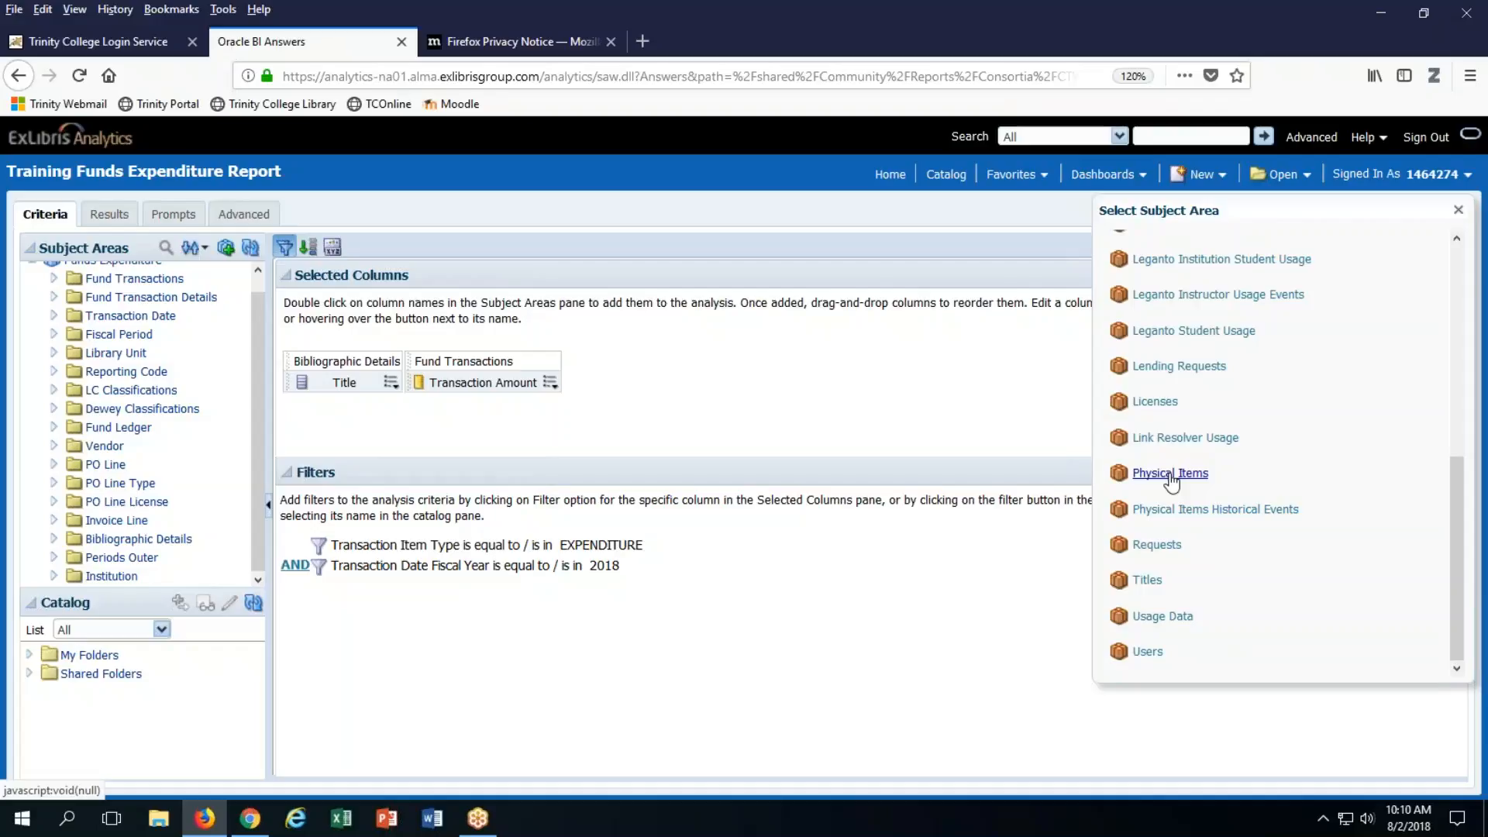
mouse_move(611, 548)
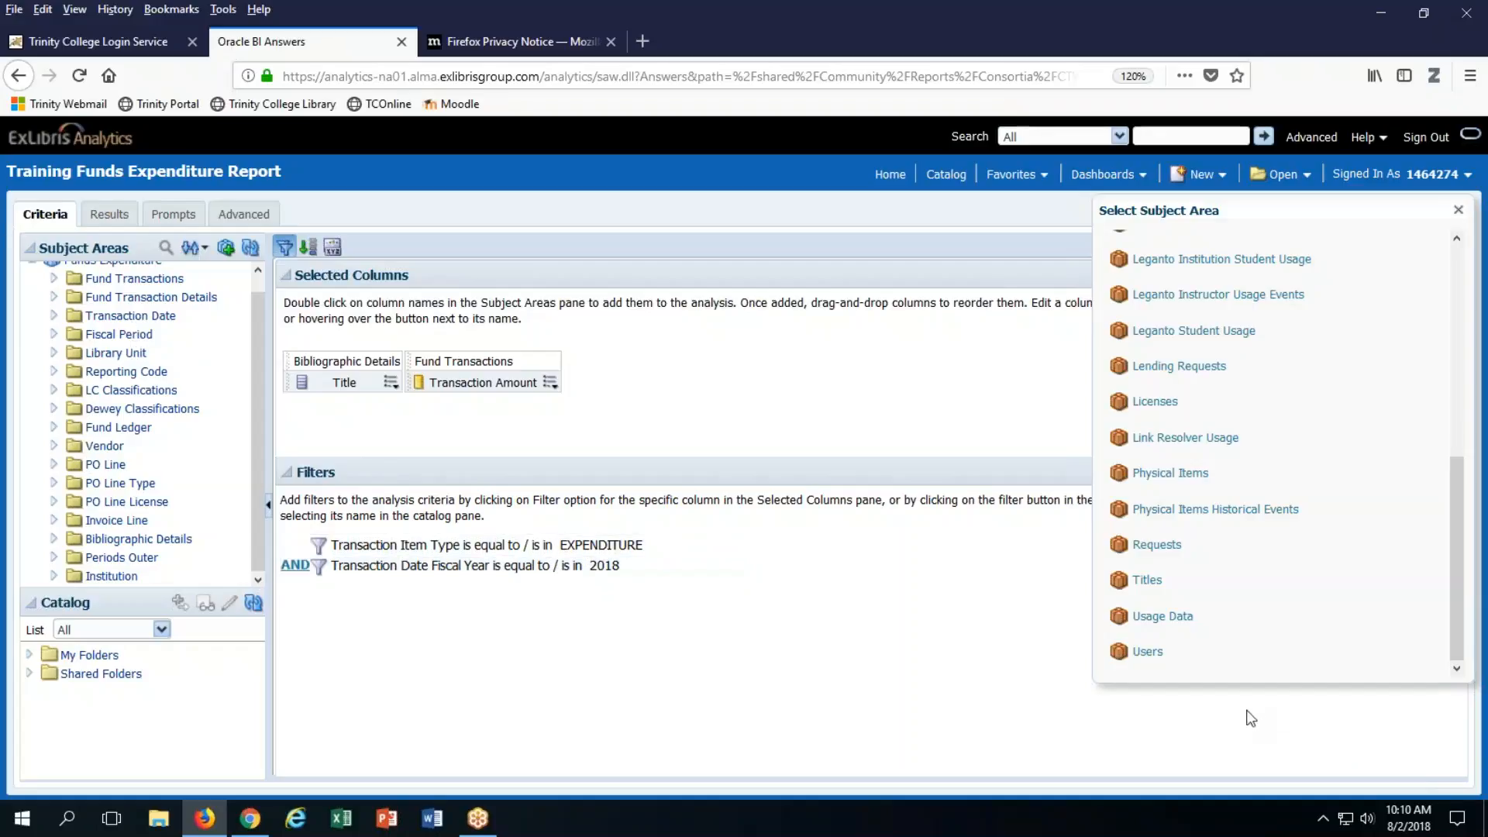
click(1172, 474)
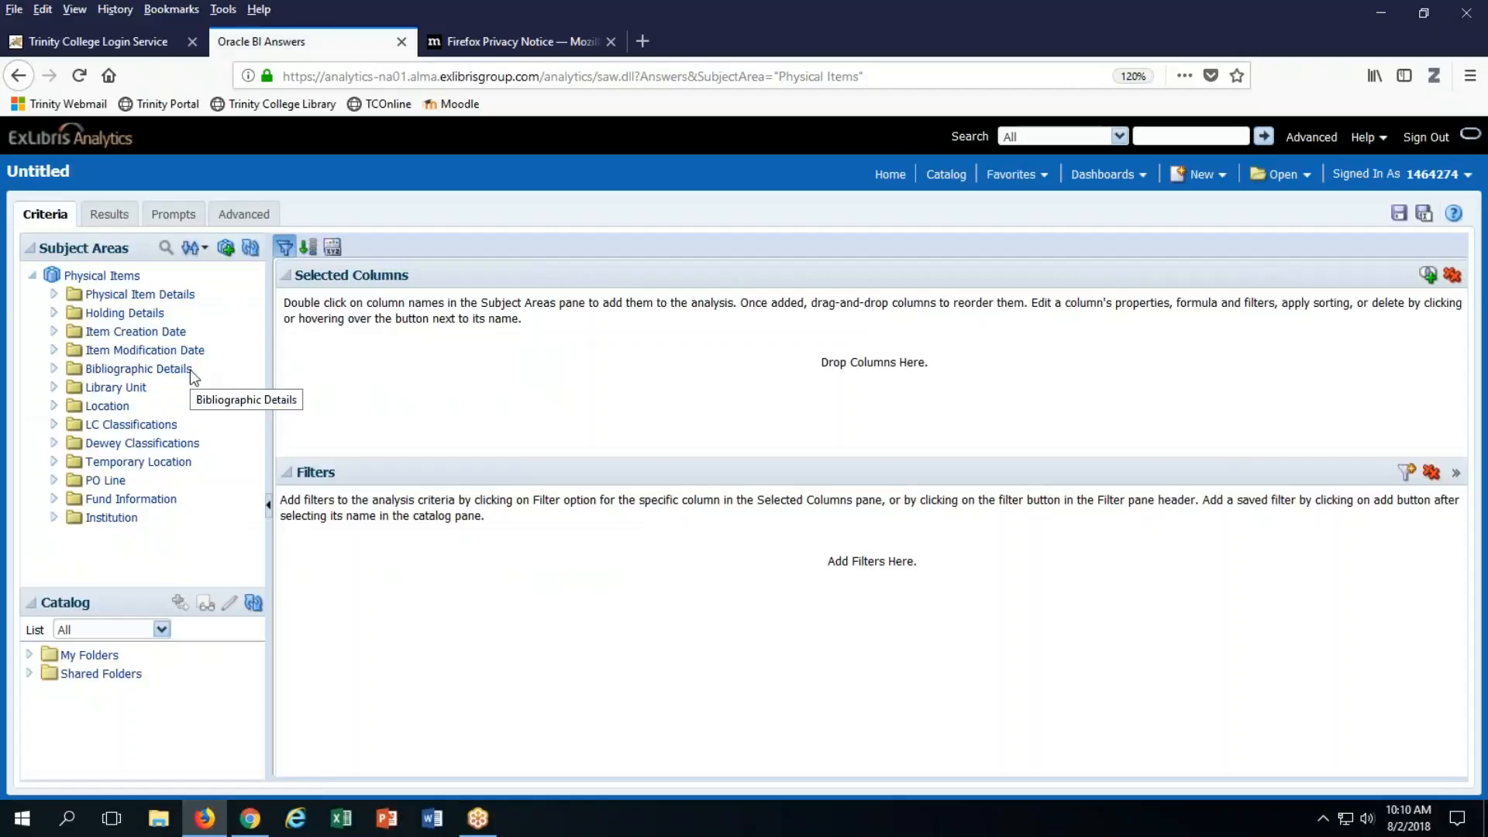
Add the MMS Id column from Bibliographic Details to the new analysis and collapse that folder.
click(55, 369)
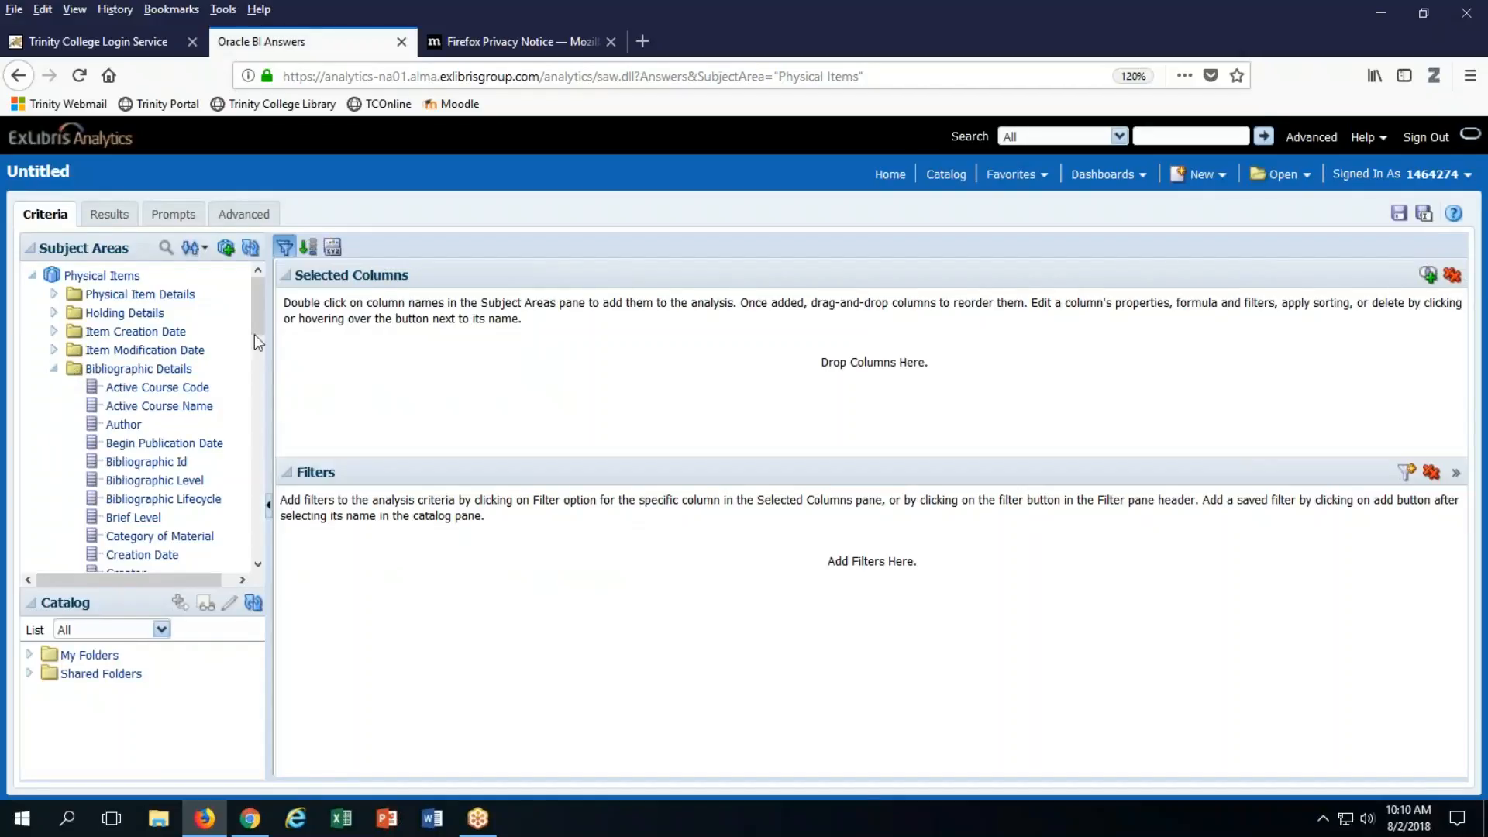
drag(254, 308, 244, 461)
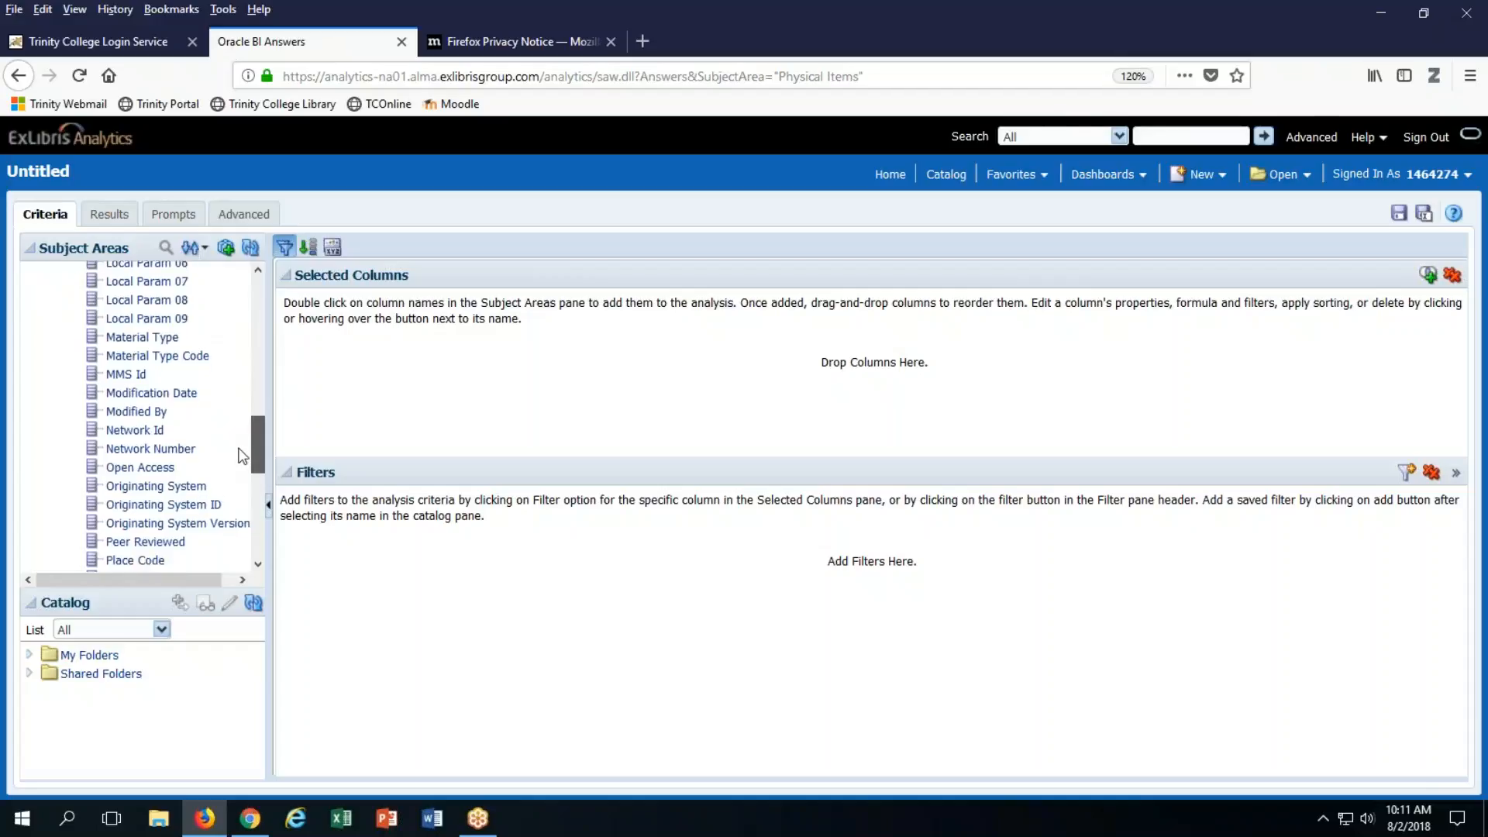
double_click(124, 370)
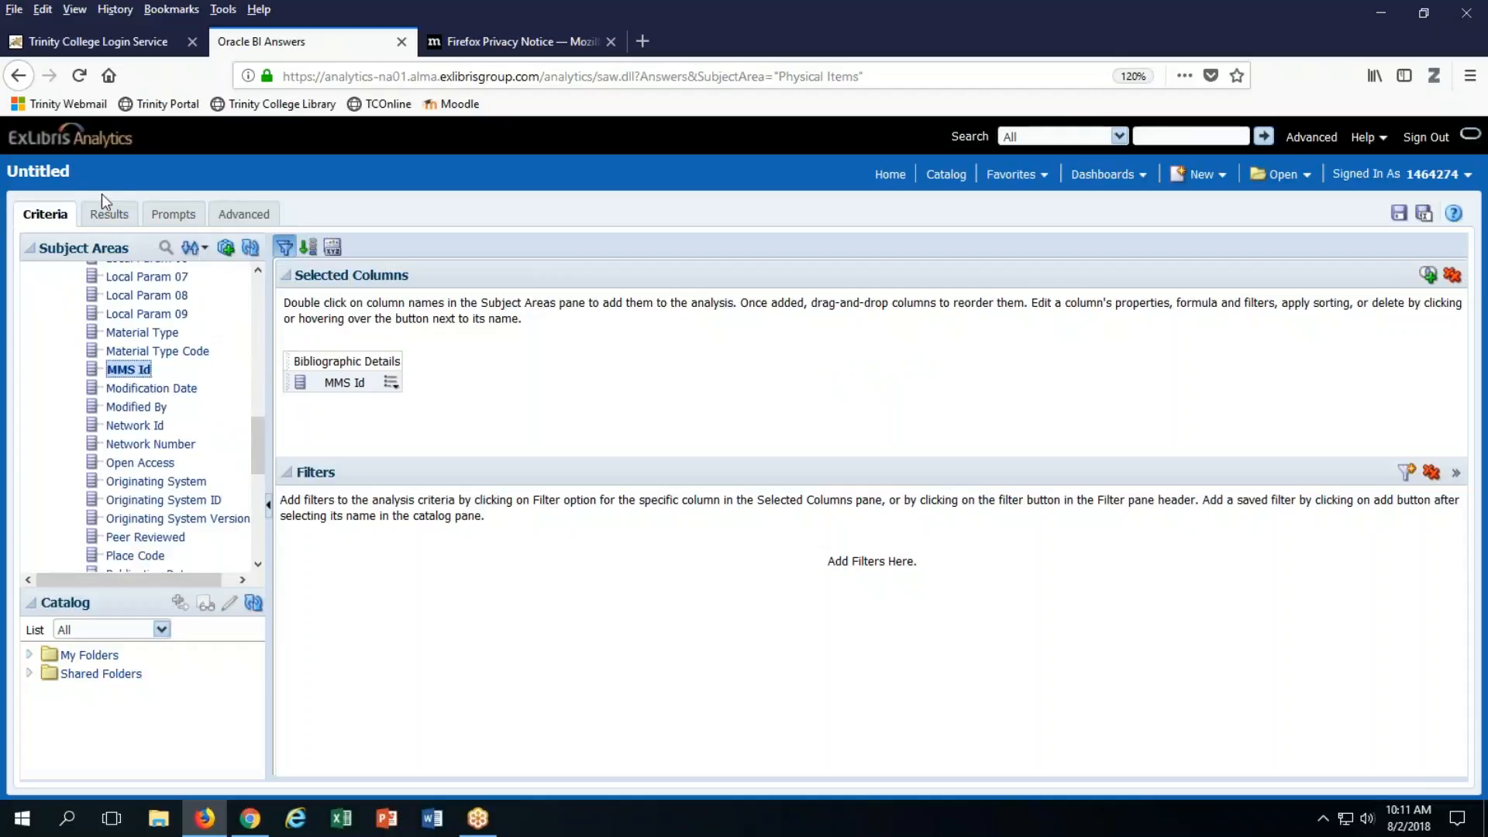
drag(262, 418, 263, 295)
click(55, 371)
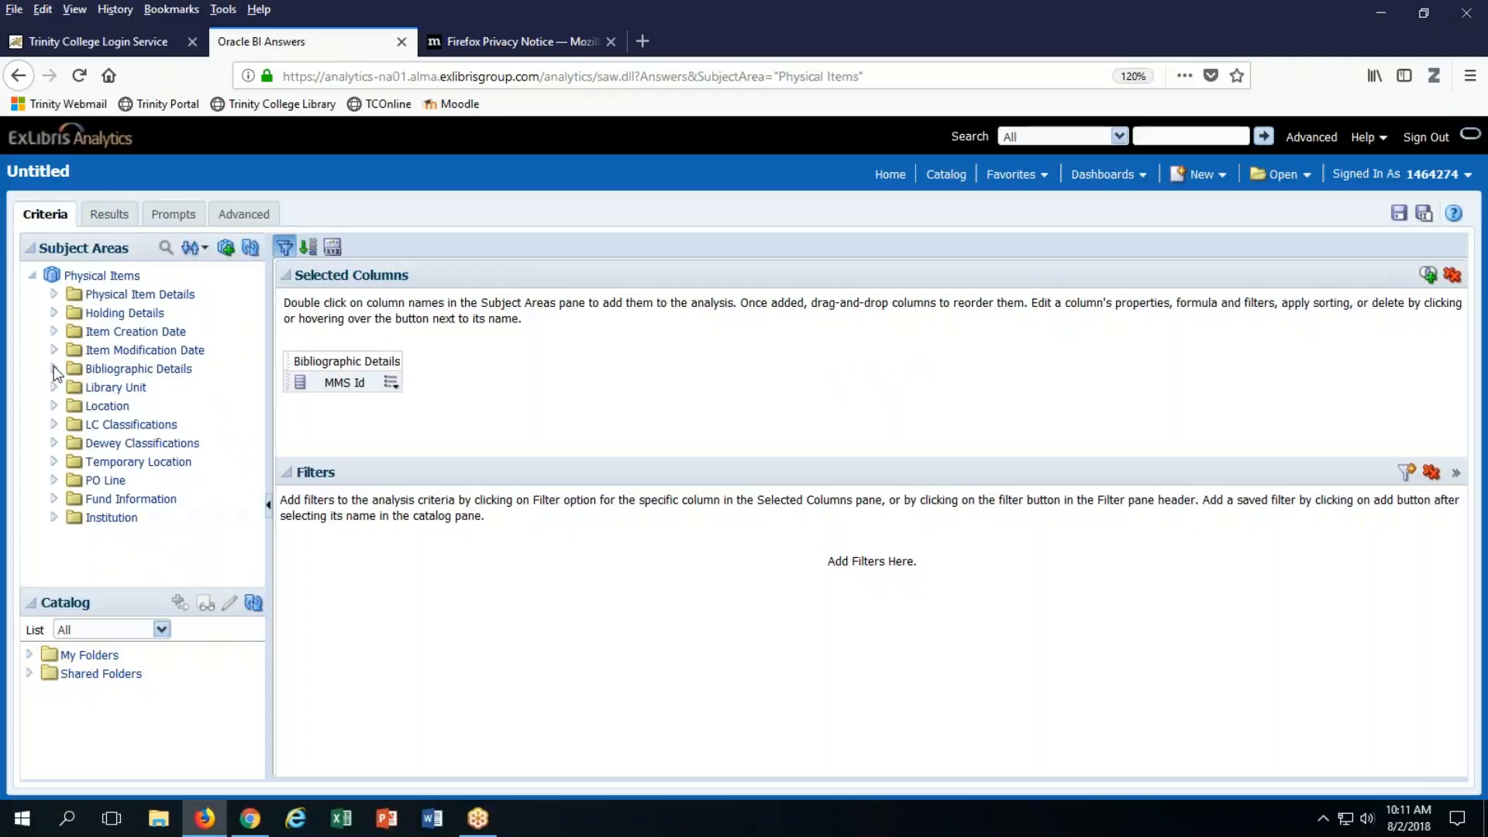
Add the Location Name column from the Location folder to the Physical Items analysis.
click(395, 382)
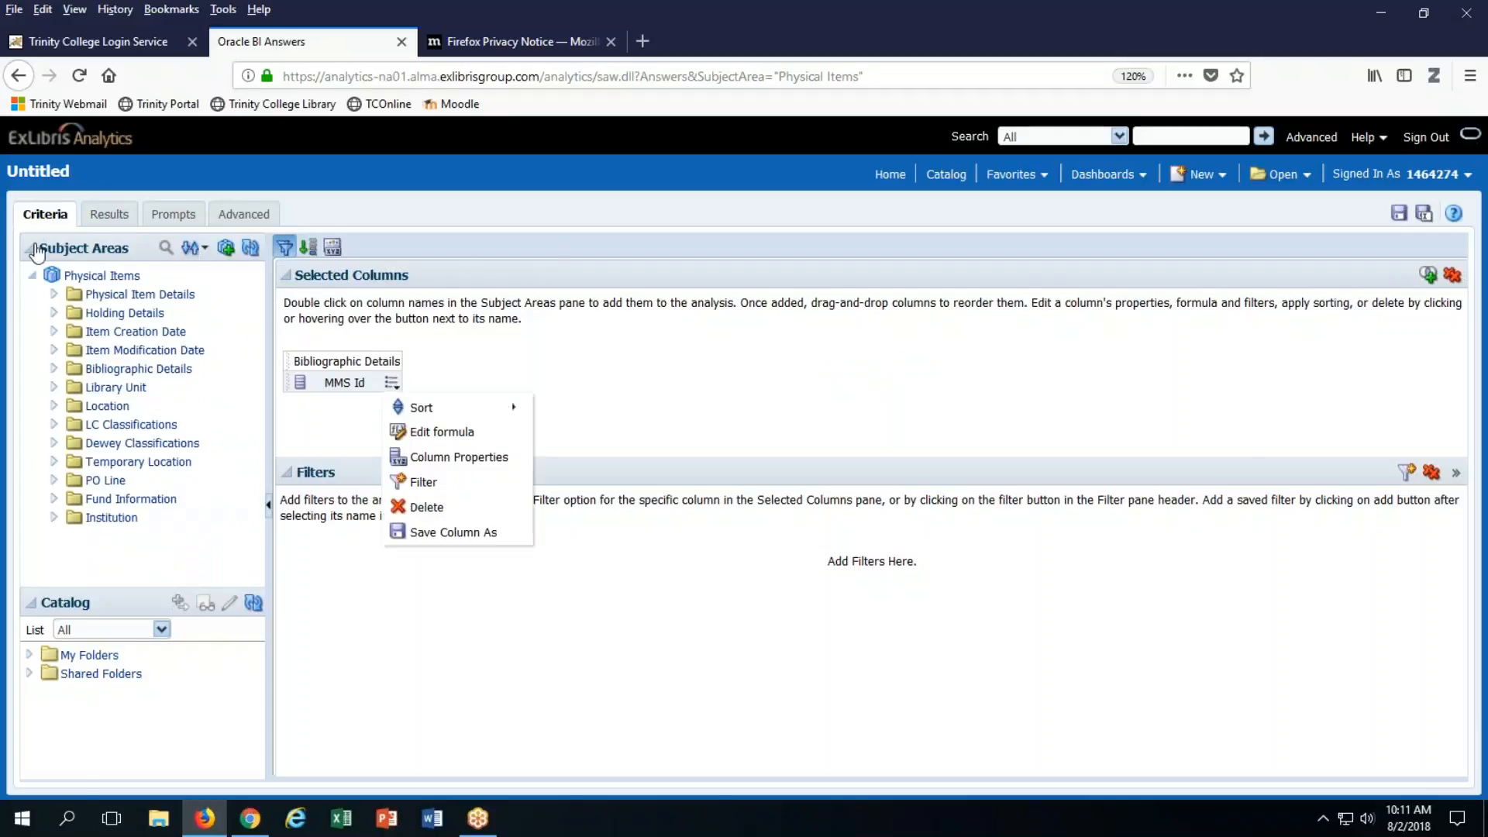
click(54, 405)
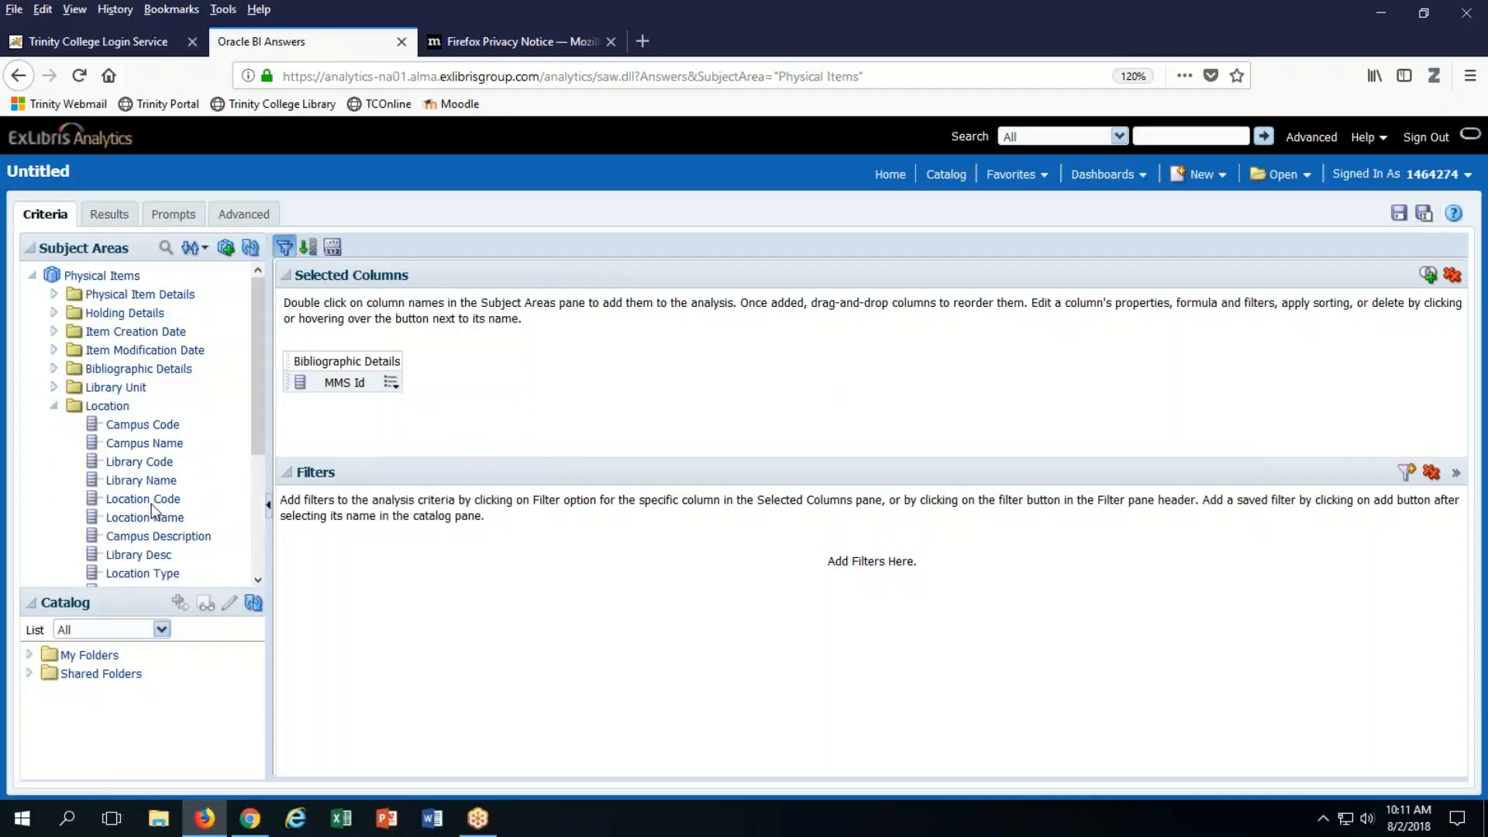
drag(155, 518, 403, 436)
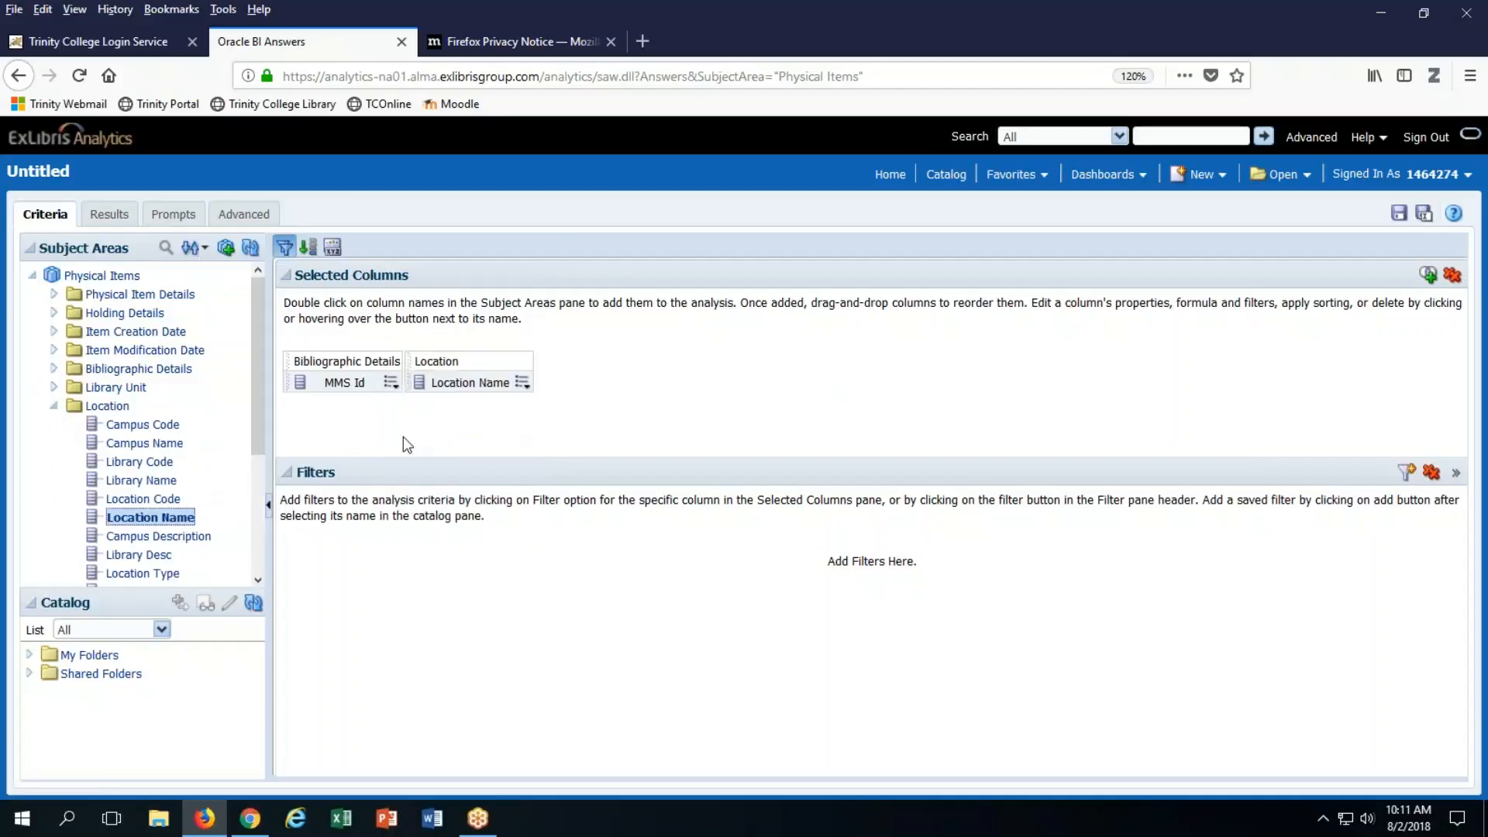
Filter the Location Name column so it is equal to / is in Main Collection.
click(523, 383)
click(591, 492)
click(908, 385)
scroll(759, 434, down, 3)
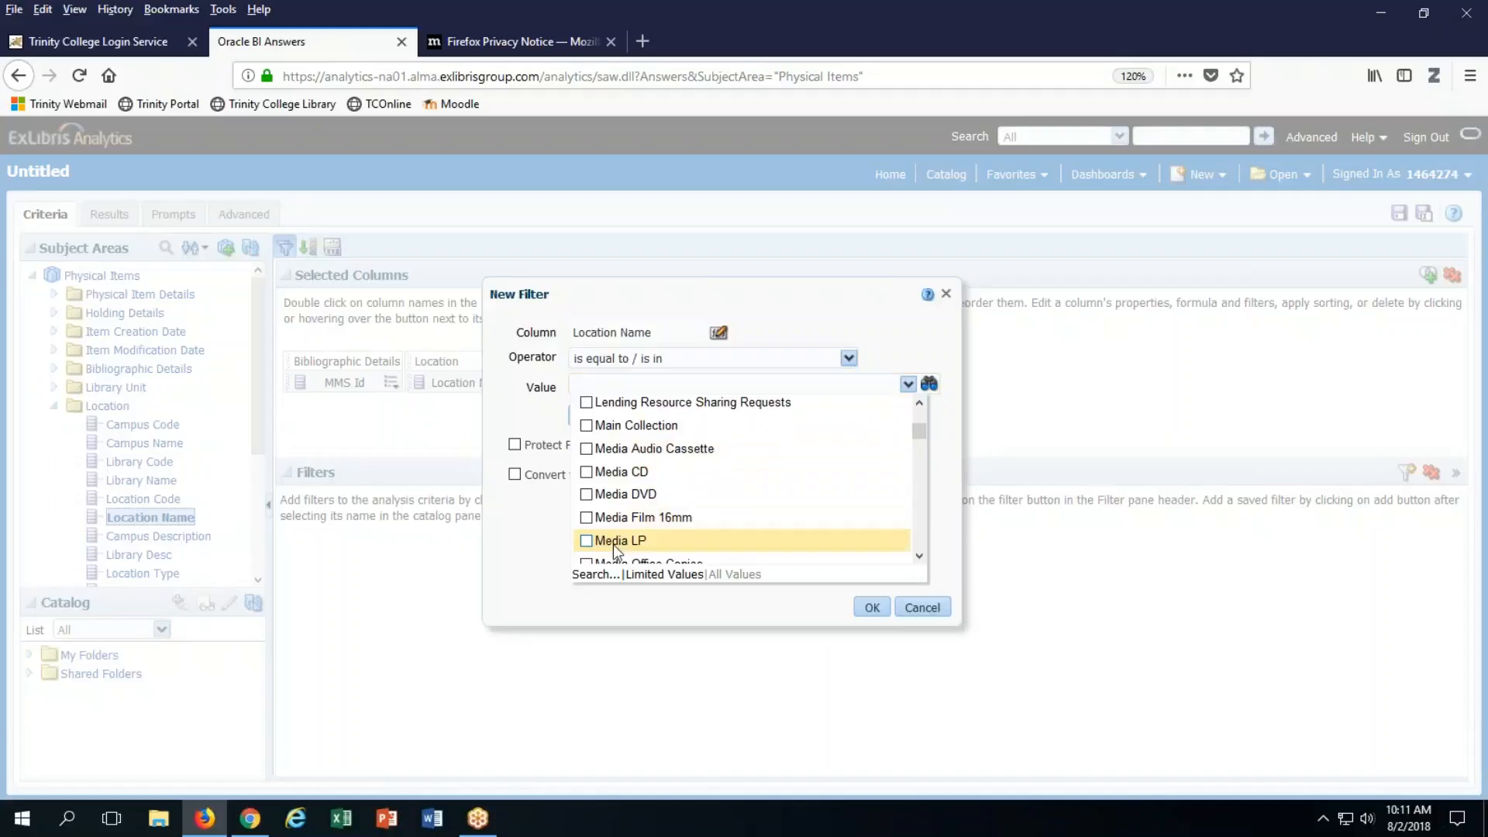
click(677, 425)
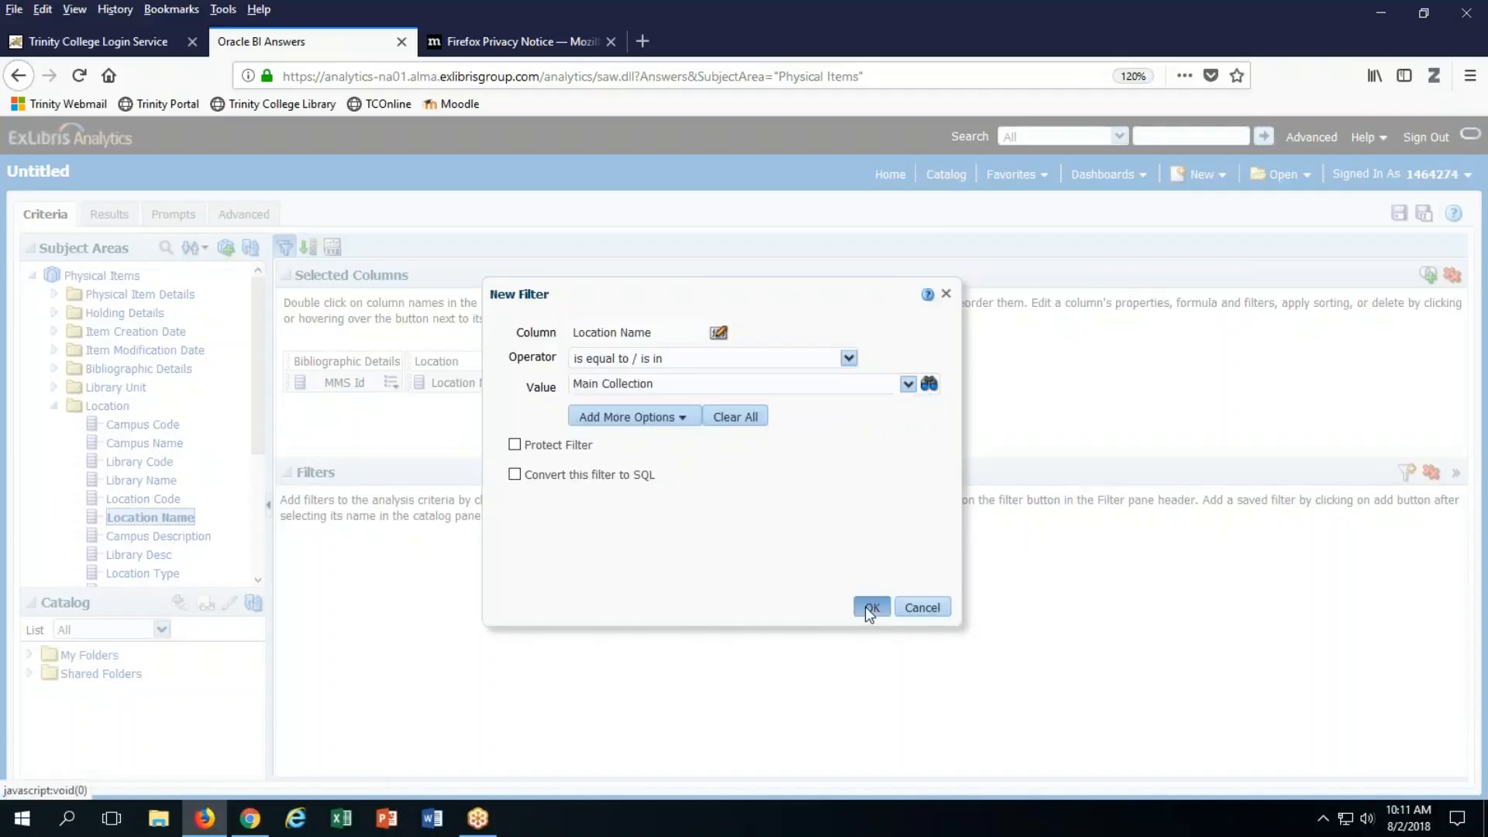
click(872, 607)
Delete the Location Name column from the selected columns while keeping its filter.
click(520, 383)
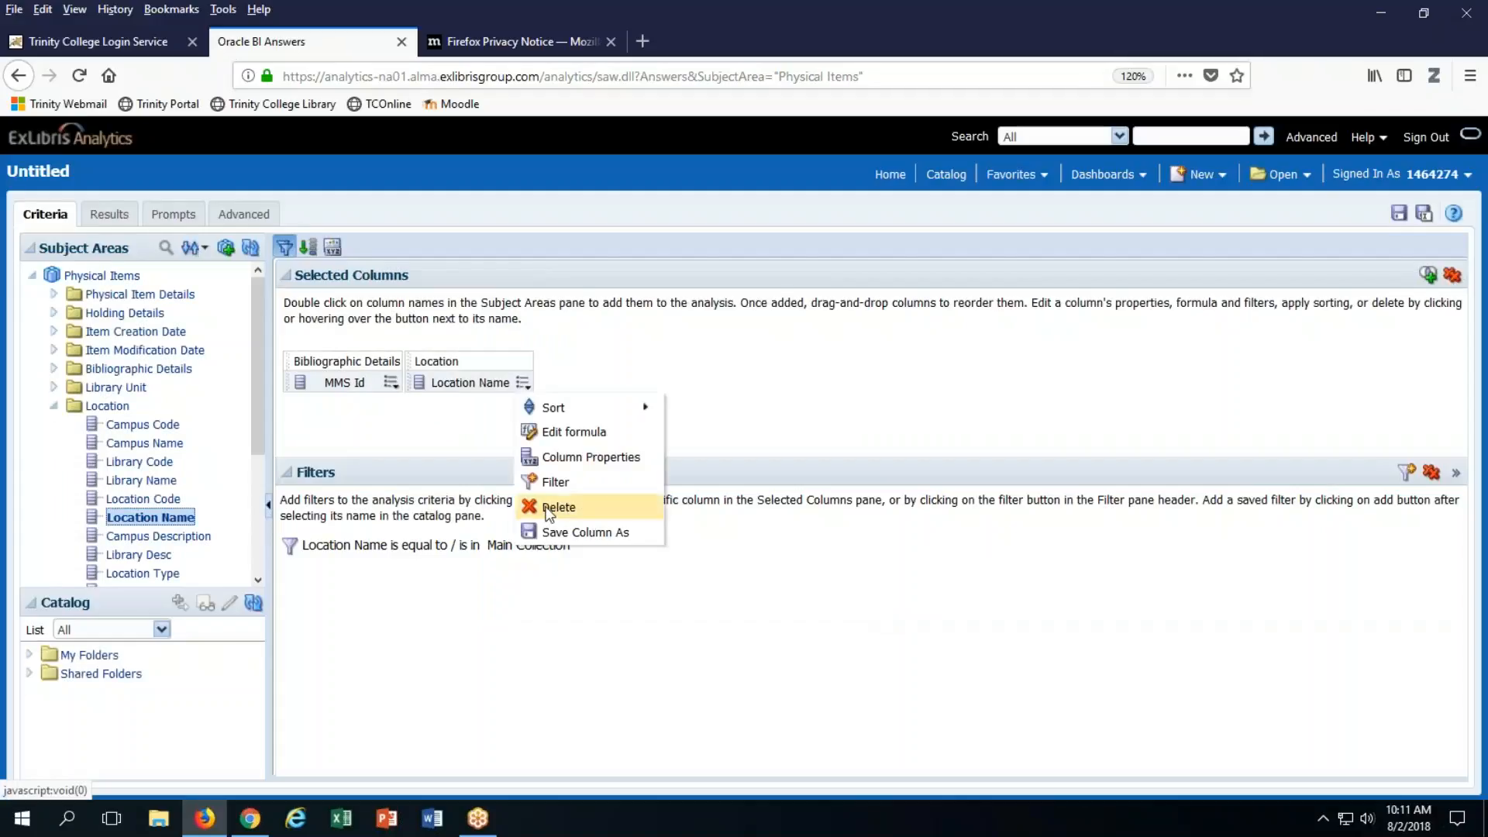
click(551, 508)
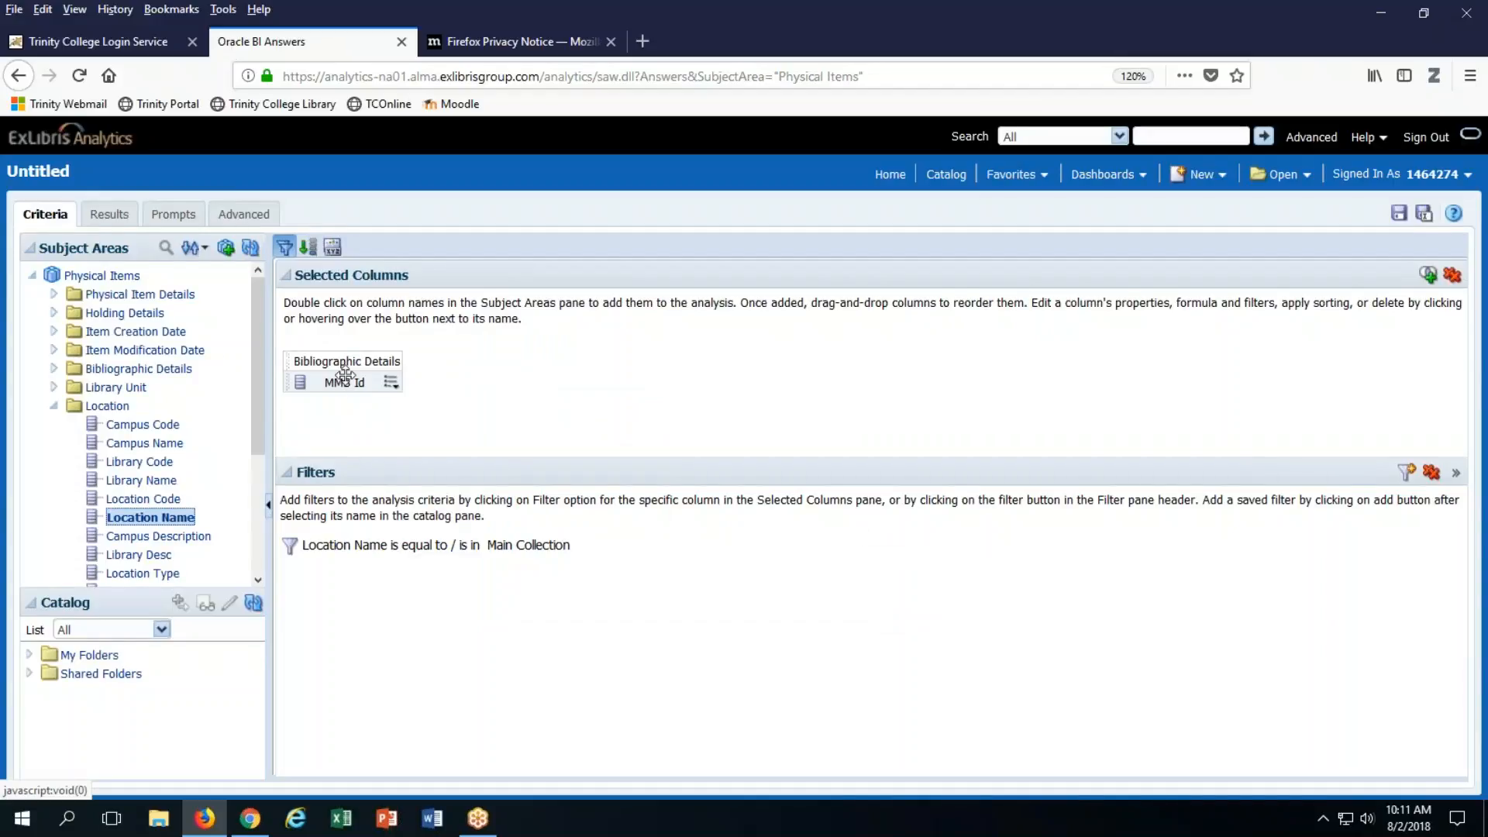
mouse_move(326, 558)
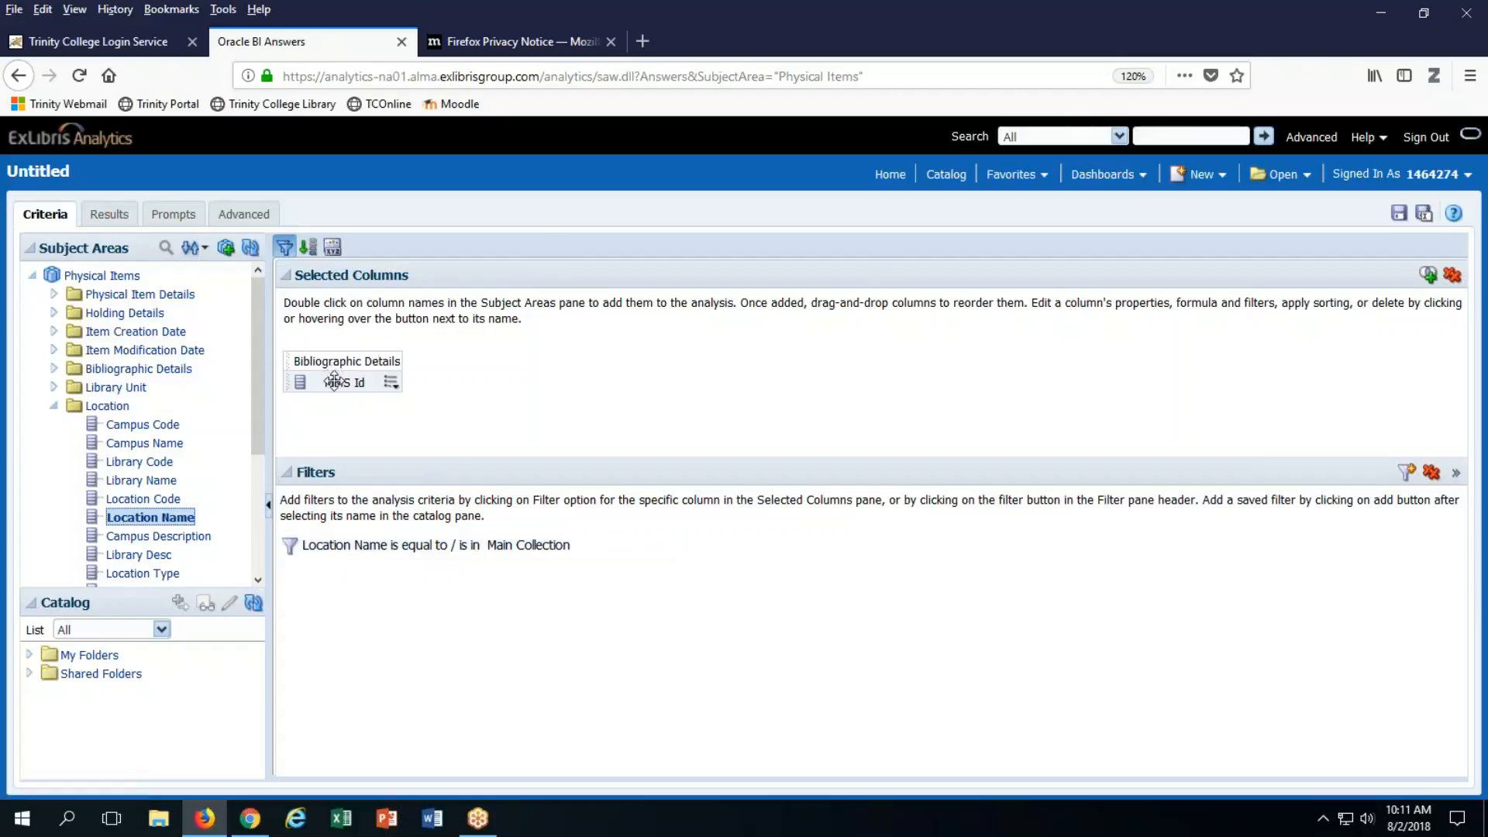
click(393, 388)
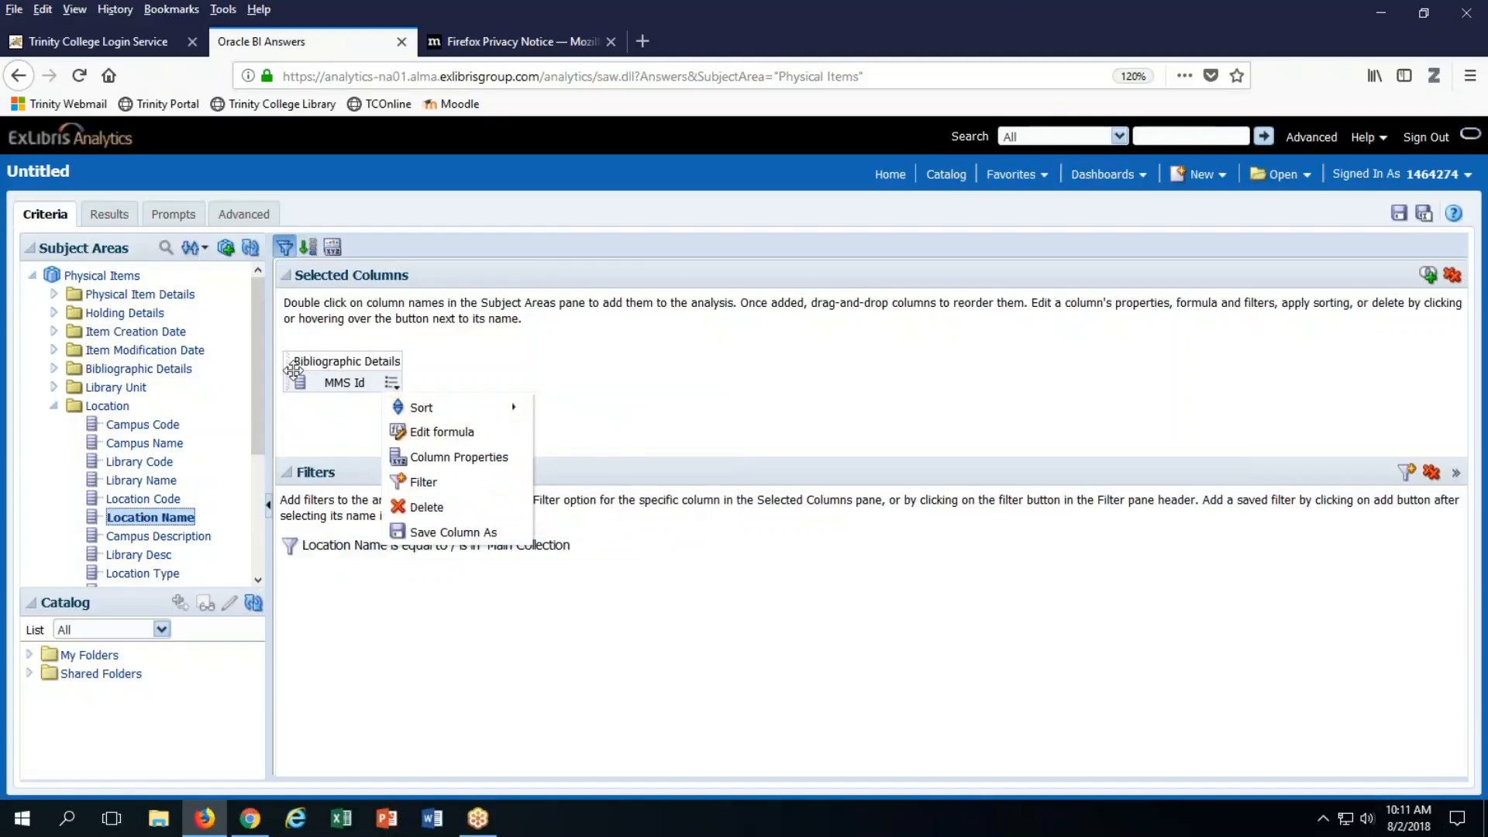
mouse_move(576, 549)
Save the analysis as Training Physical Items Report in the shared training folder alongside the other training reports.
click(1399, 213)
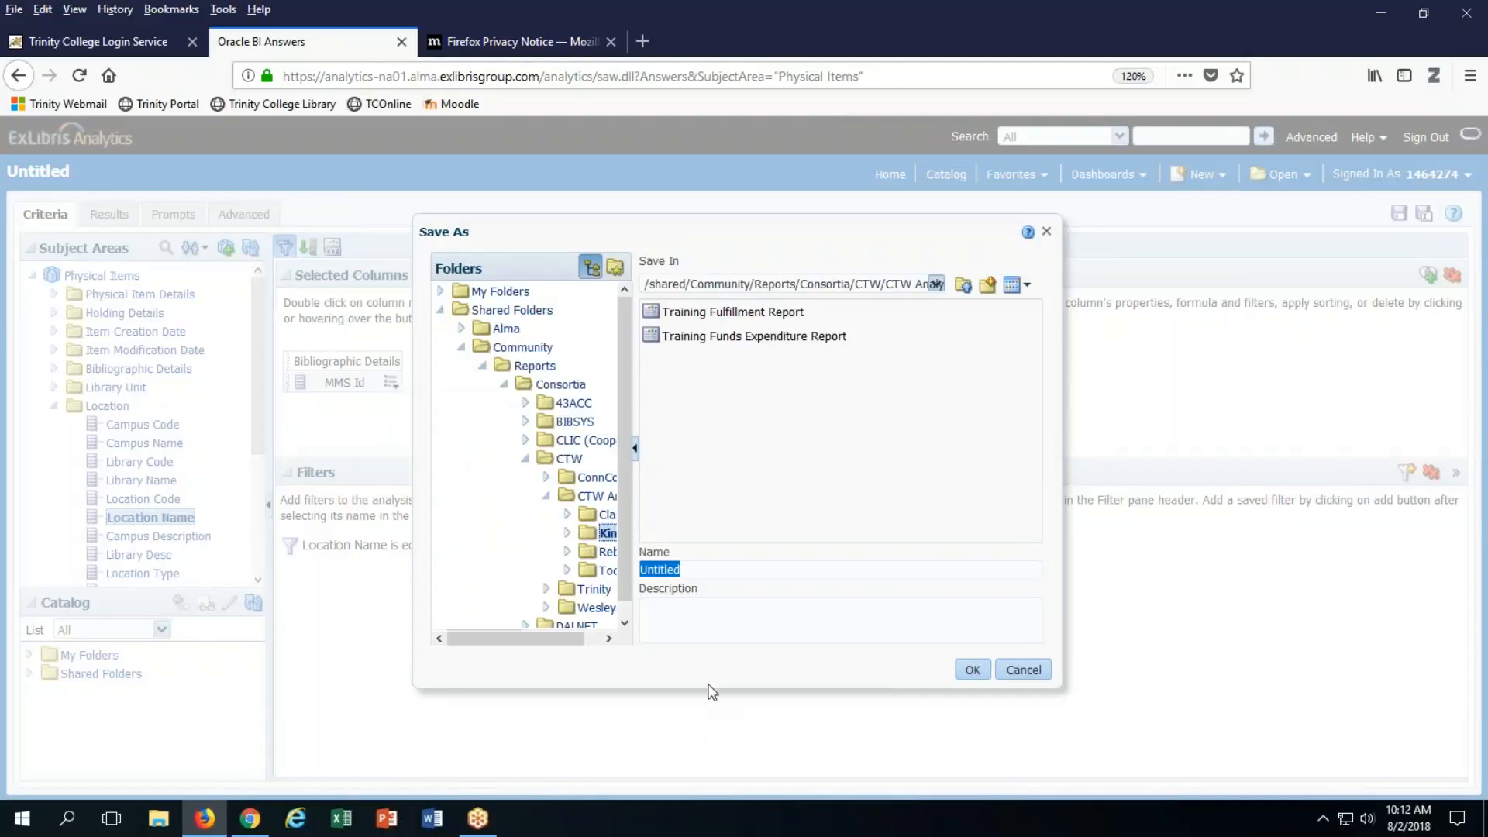
text(Training Physical Items Report)
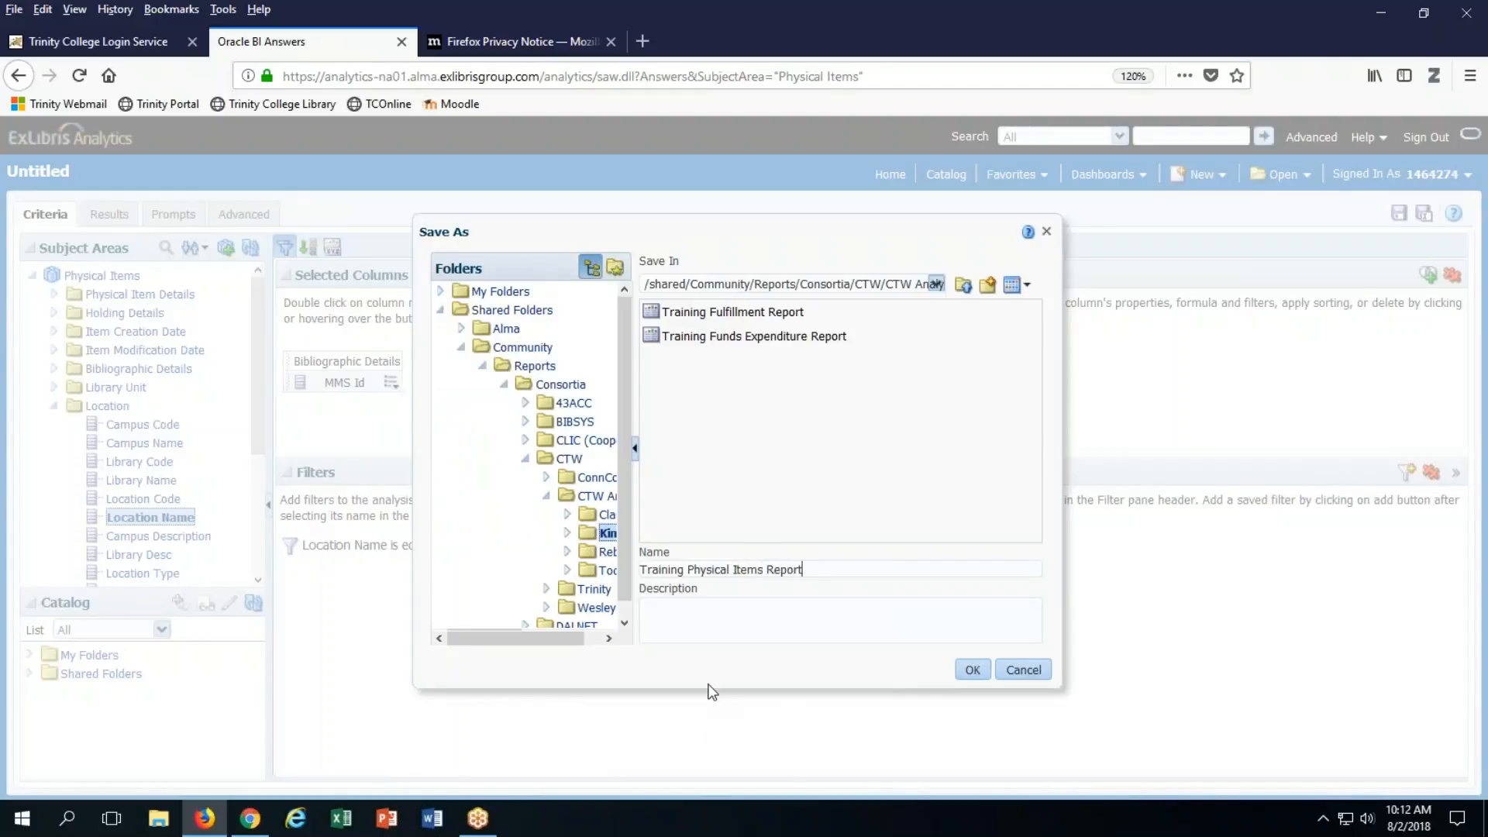
key(Return)
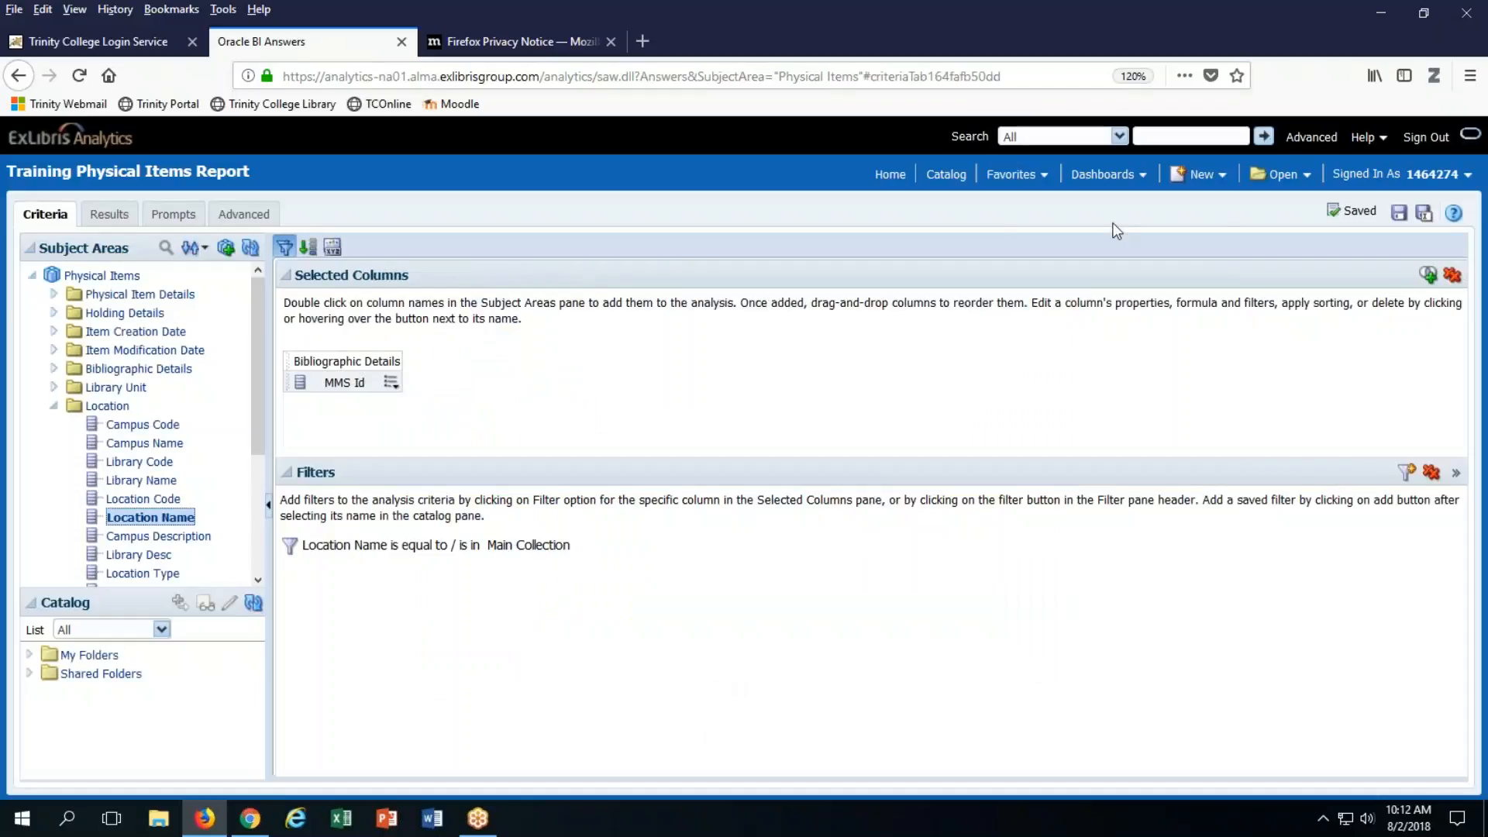
Open the Training Funds Expenditure Report from the catalog for editing and add the MMS Id column from Bibliographic Details.
click(946, 175)
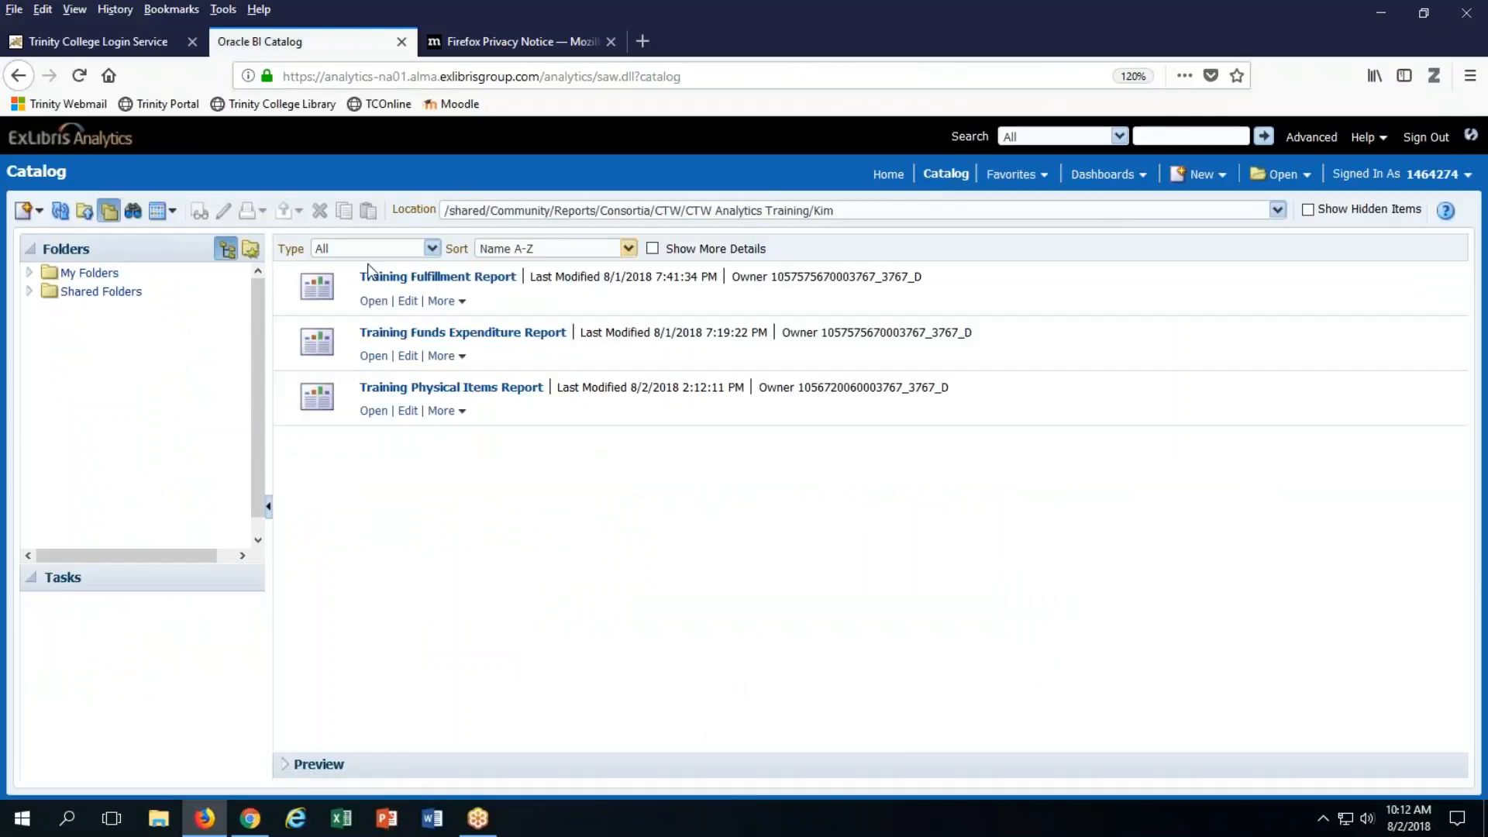
click(407, 357)
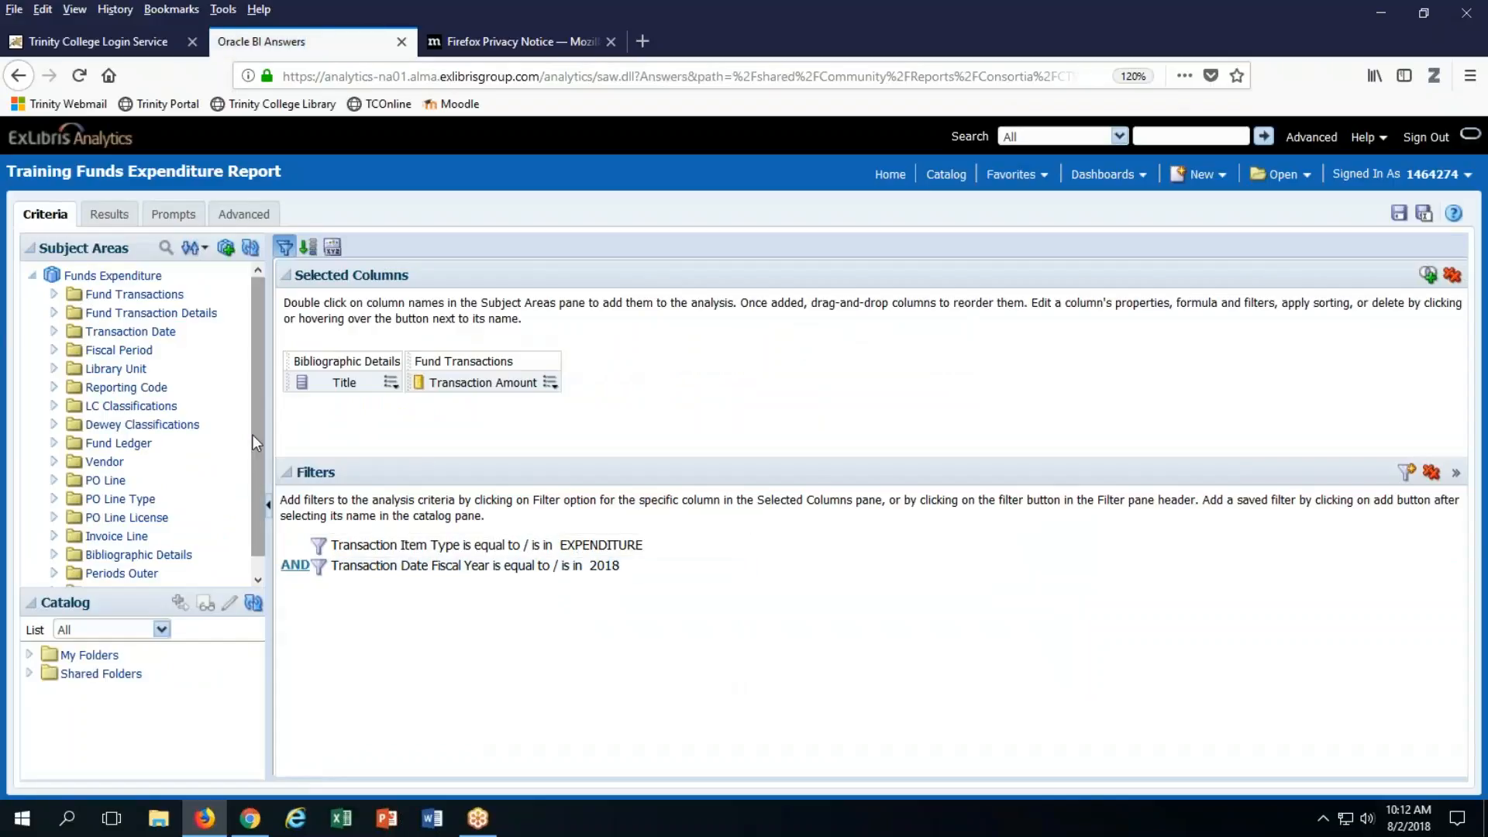
scroll(253, 437, down, 1)
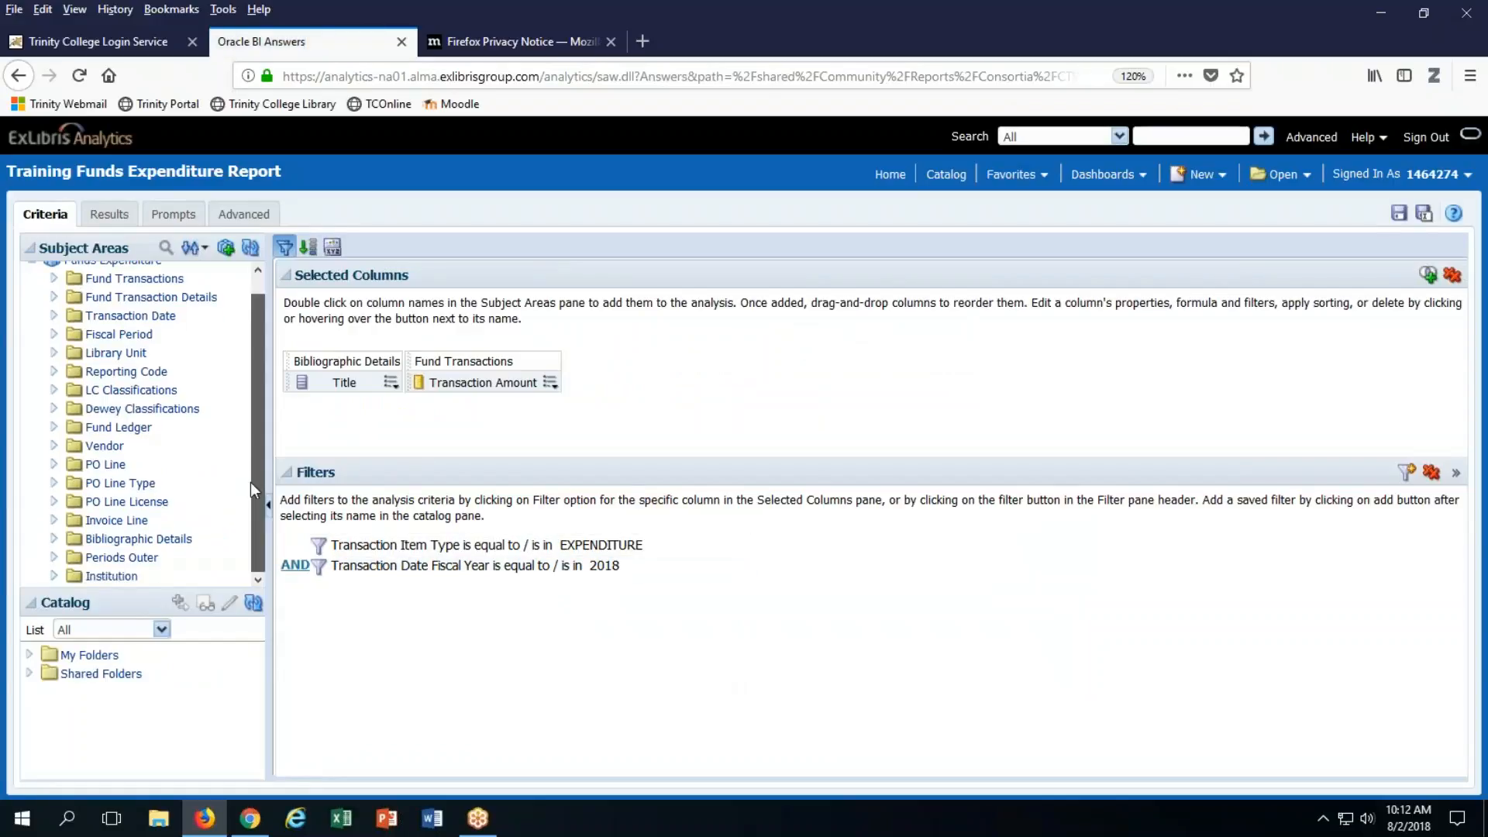
click(53, 539)
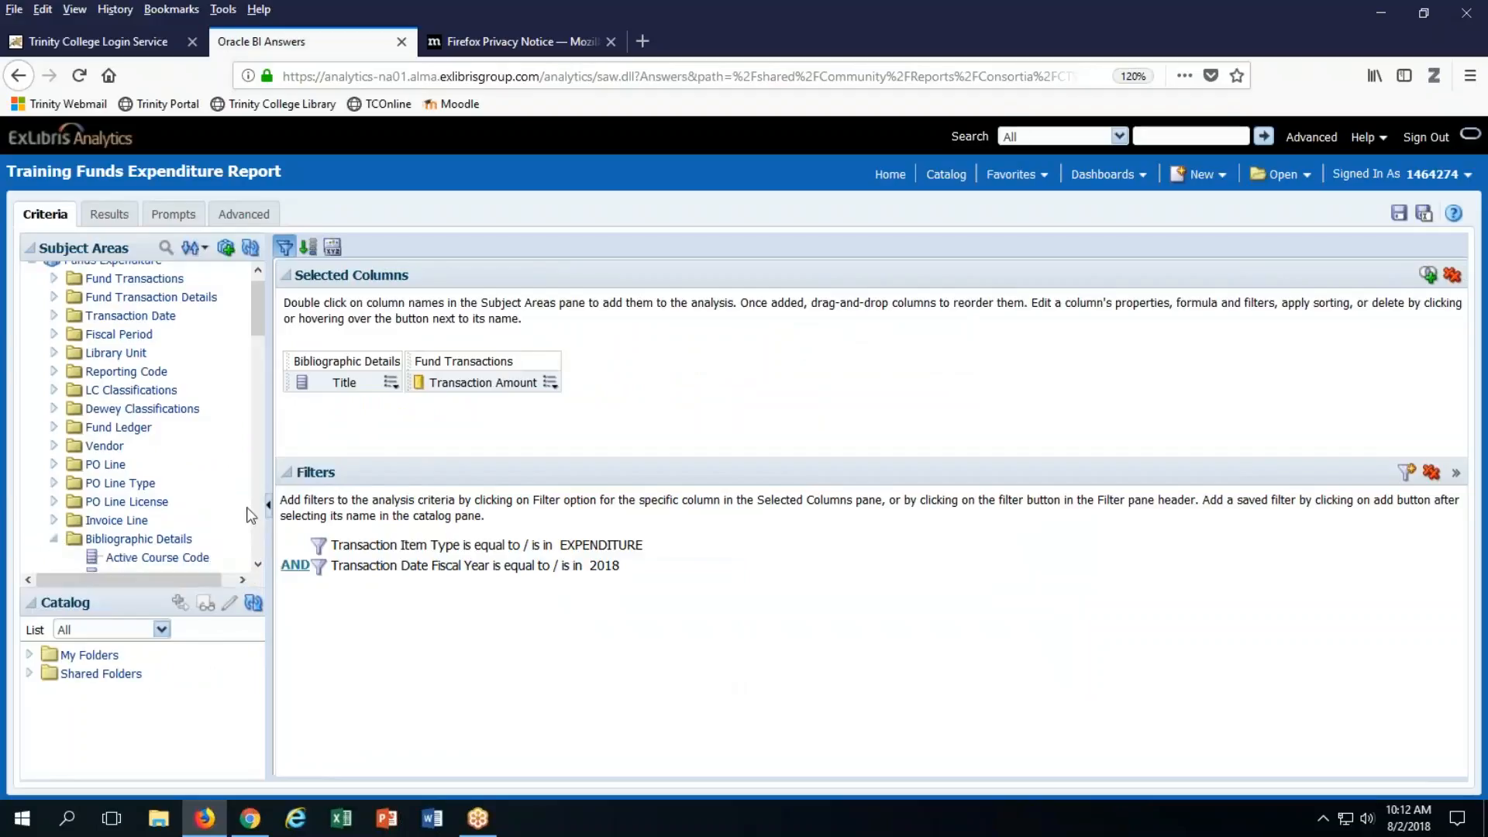
drag(262, 318, 249, 501)
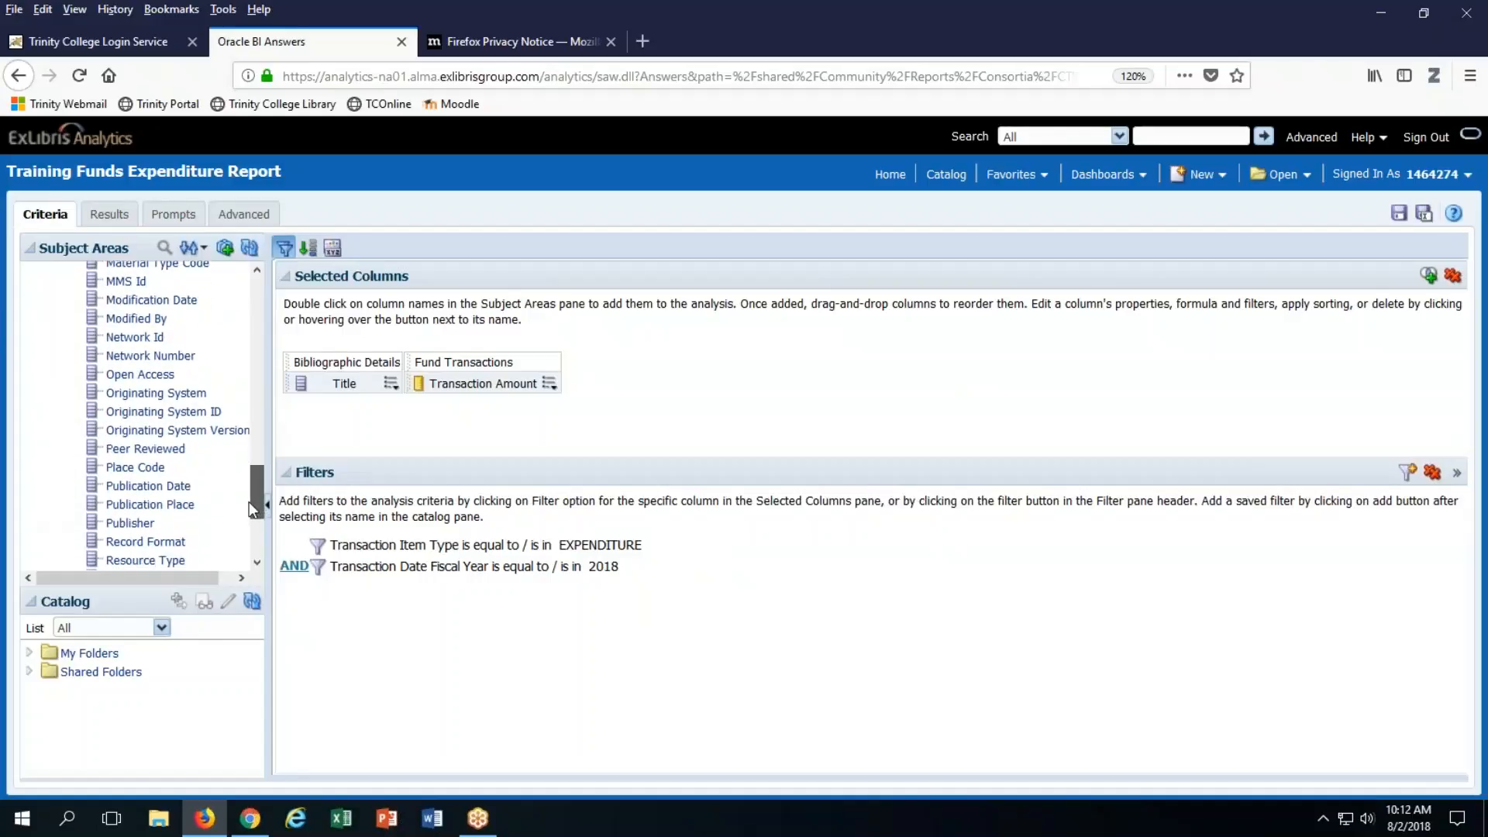
double_click(130, 297)
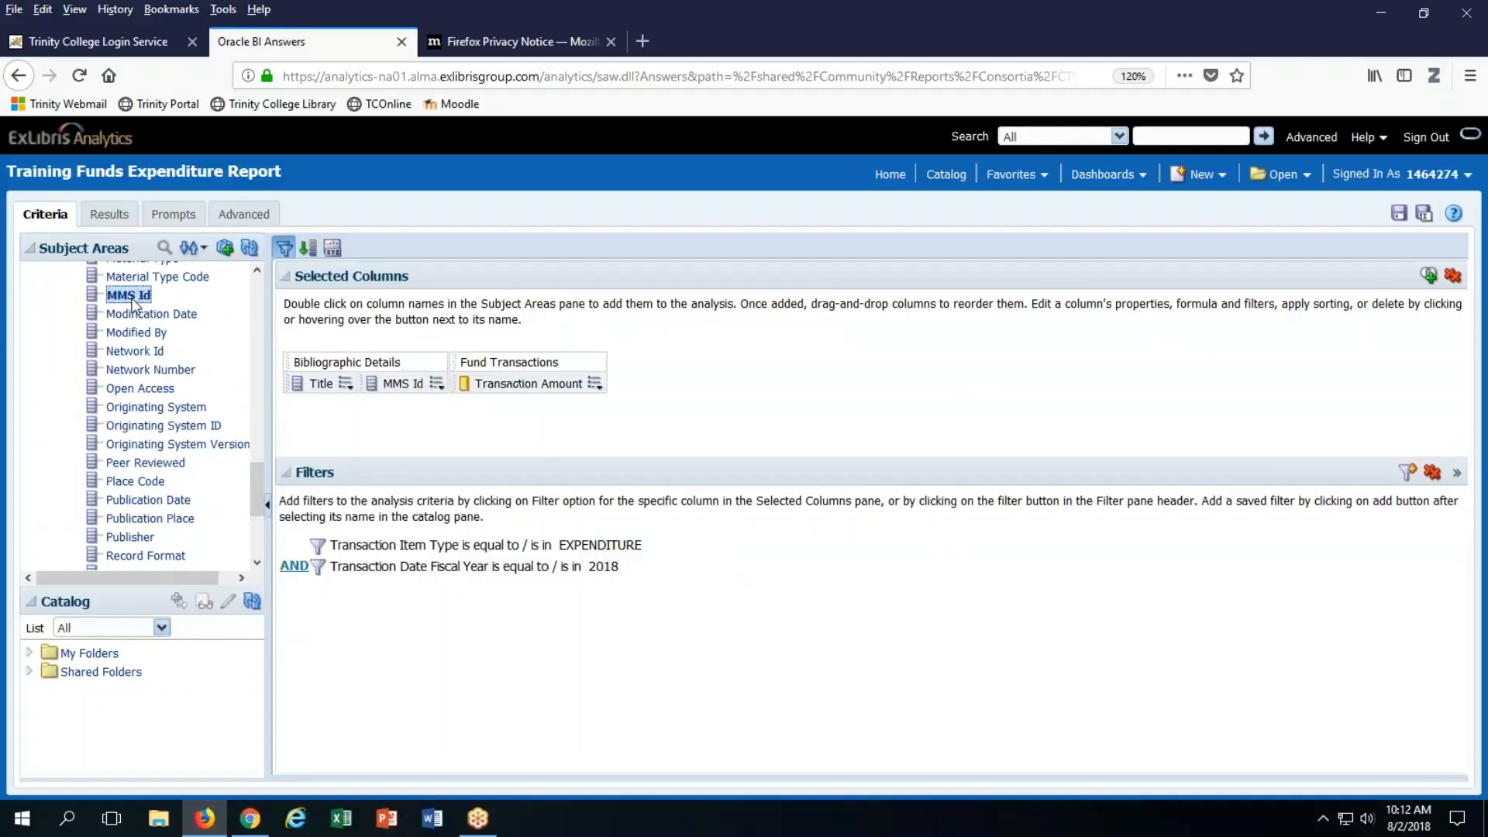
Start an MMS Id filter that is based on results of another analysis, using the saved Training Physical Items Report.
click(436, 384)
click(449, 489)
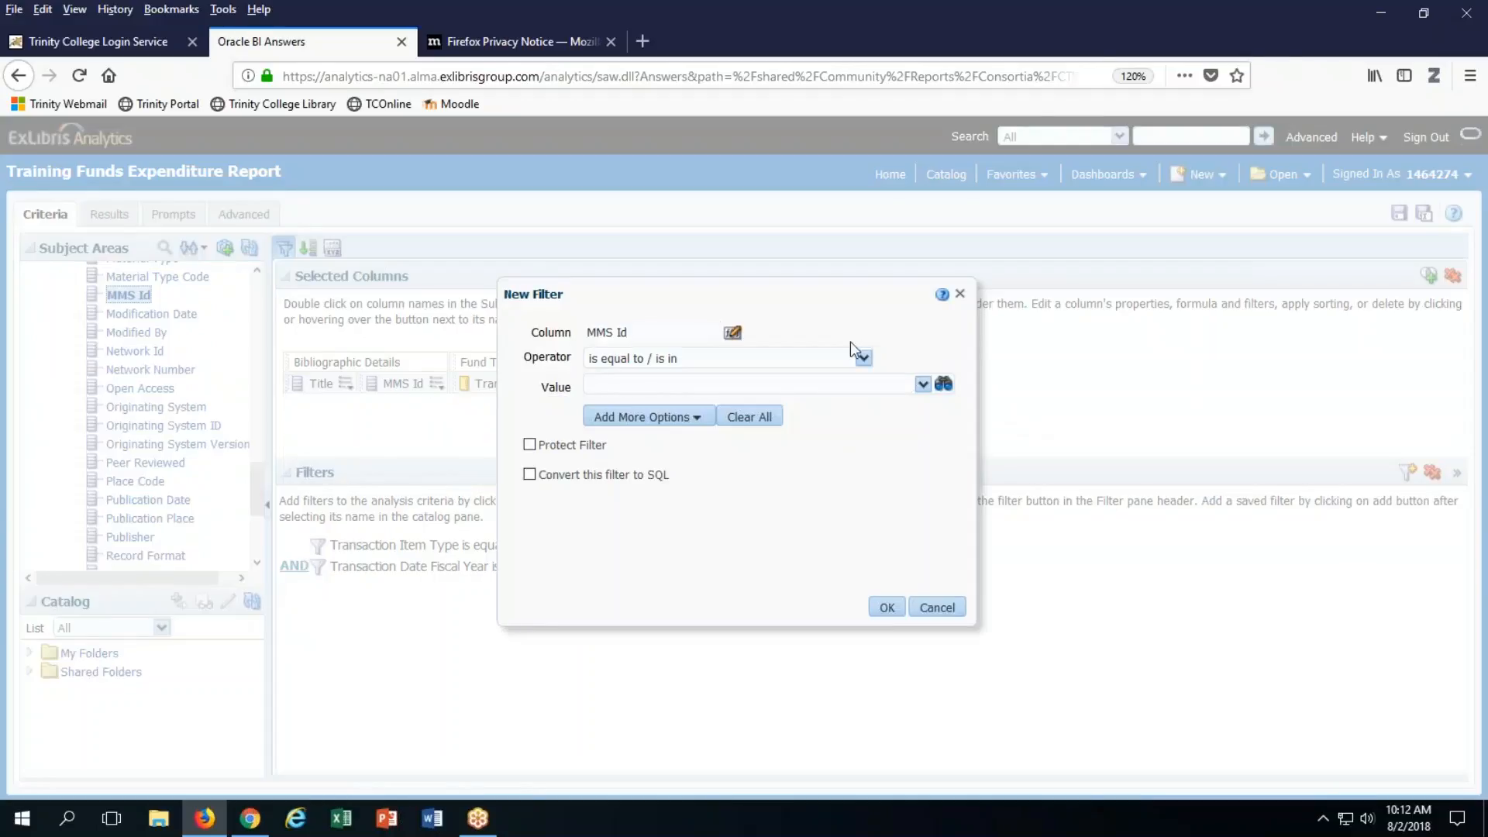
click(864, 359)
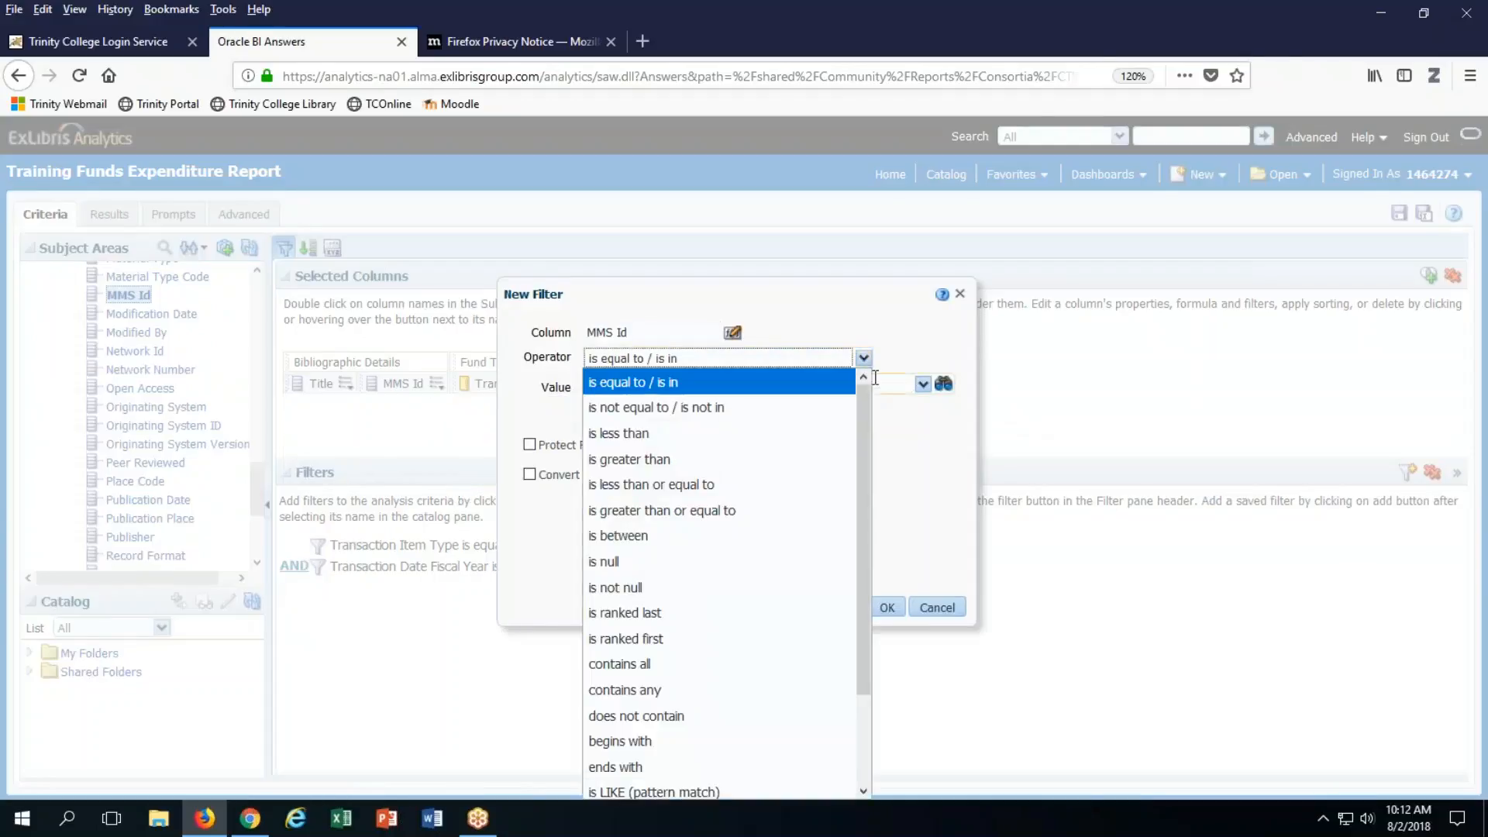
drag(858, 408, 842, 554)
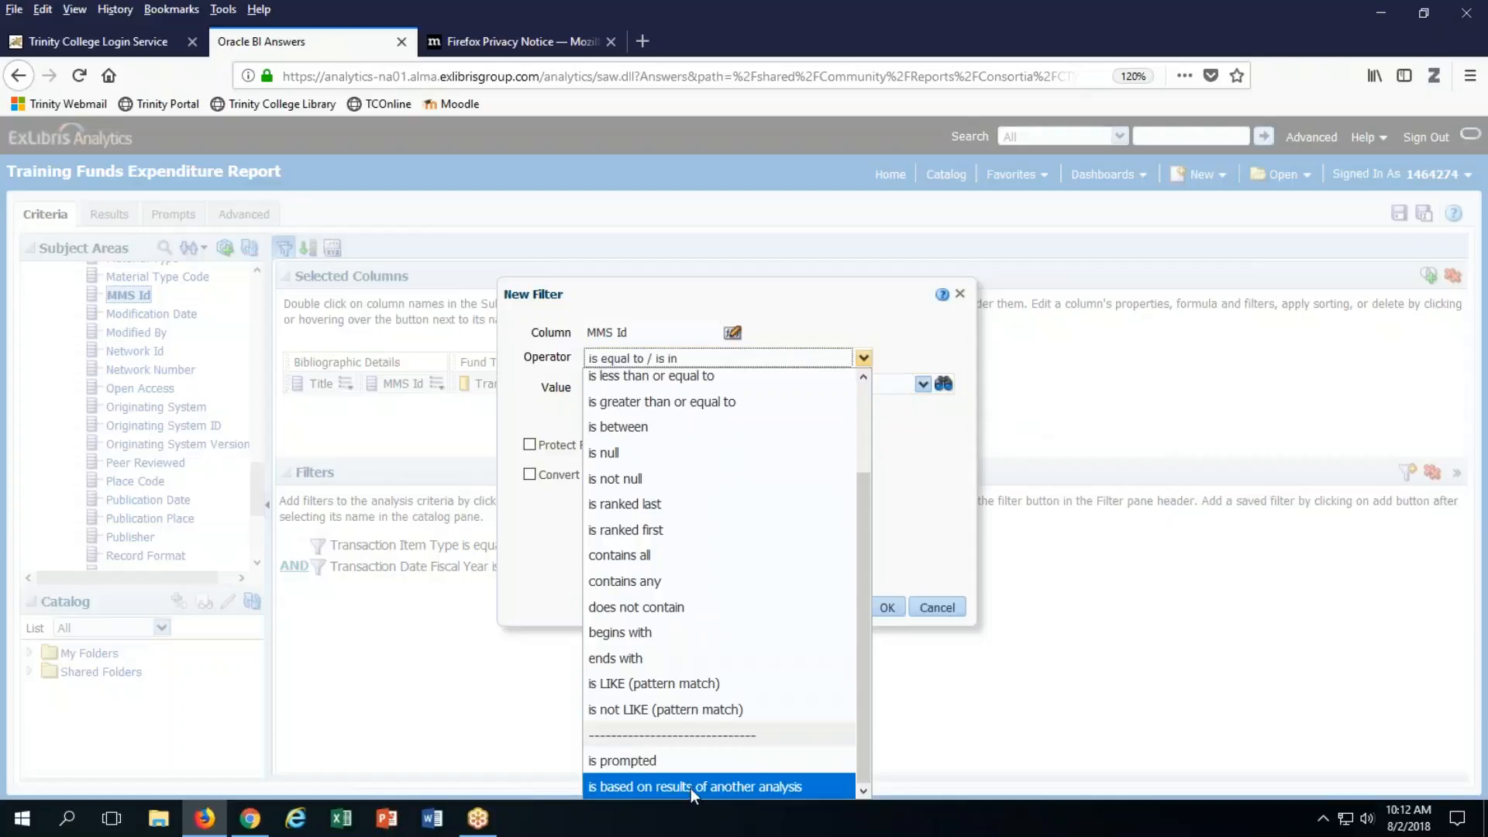
click(690, 788)
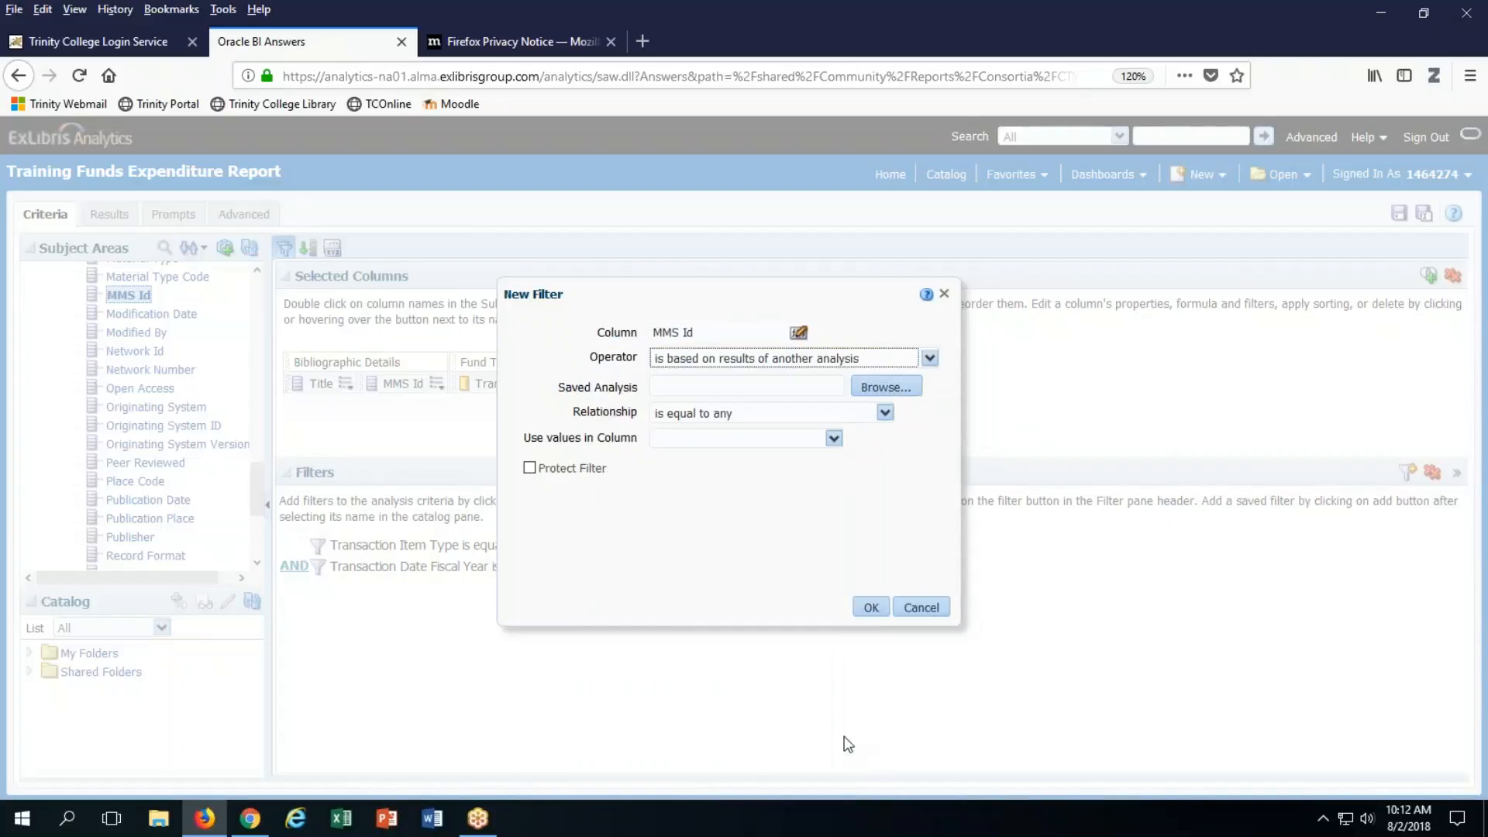
click(884, 388)
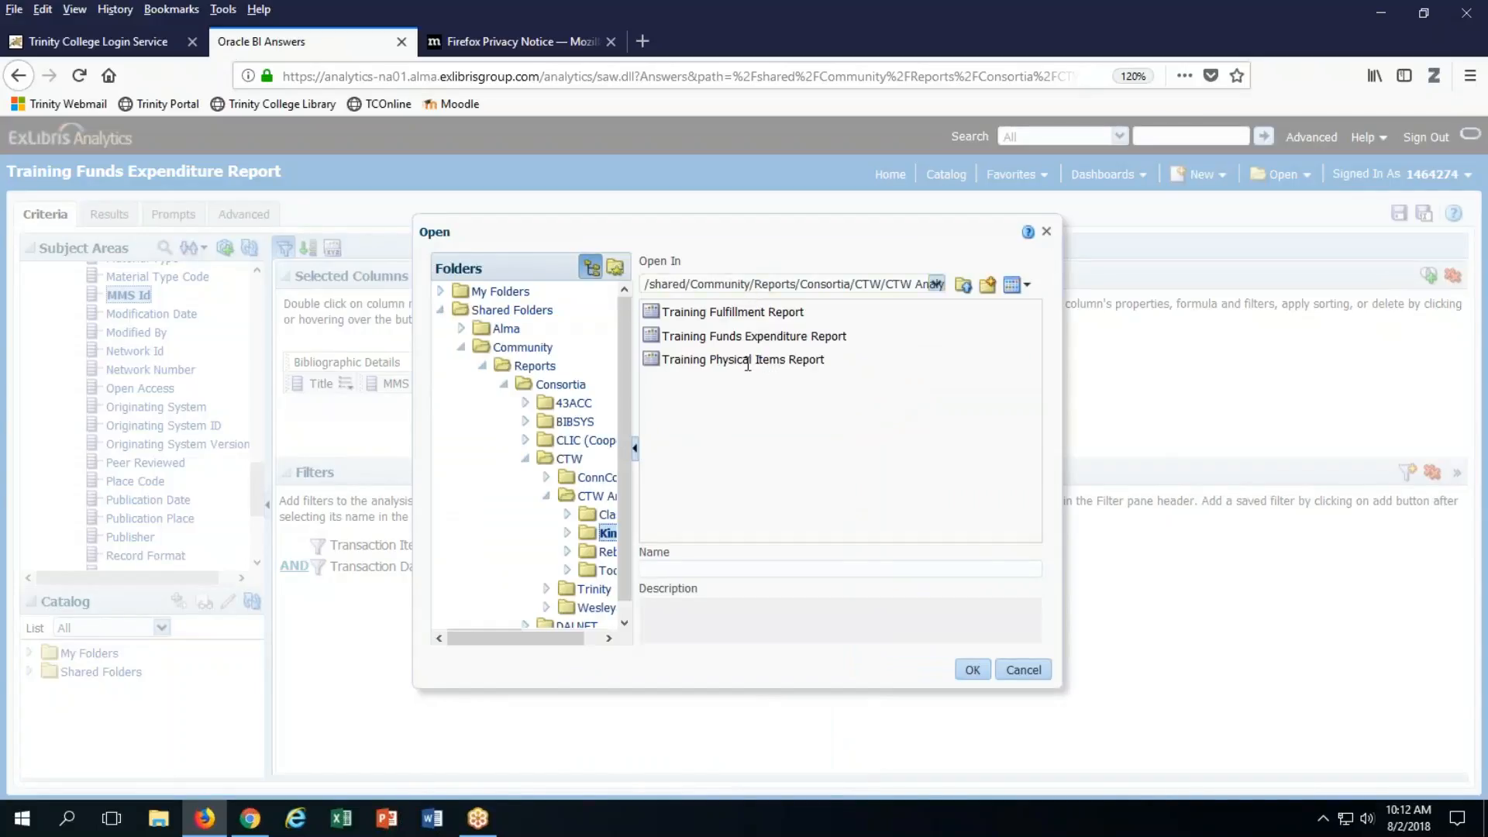
double_click(693, 362)
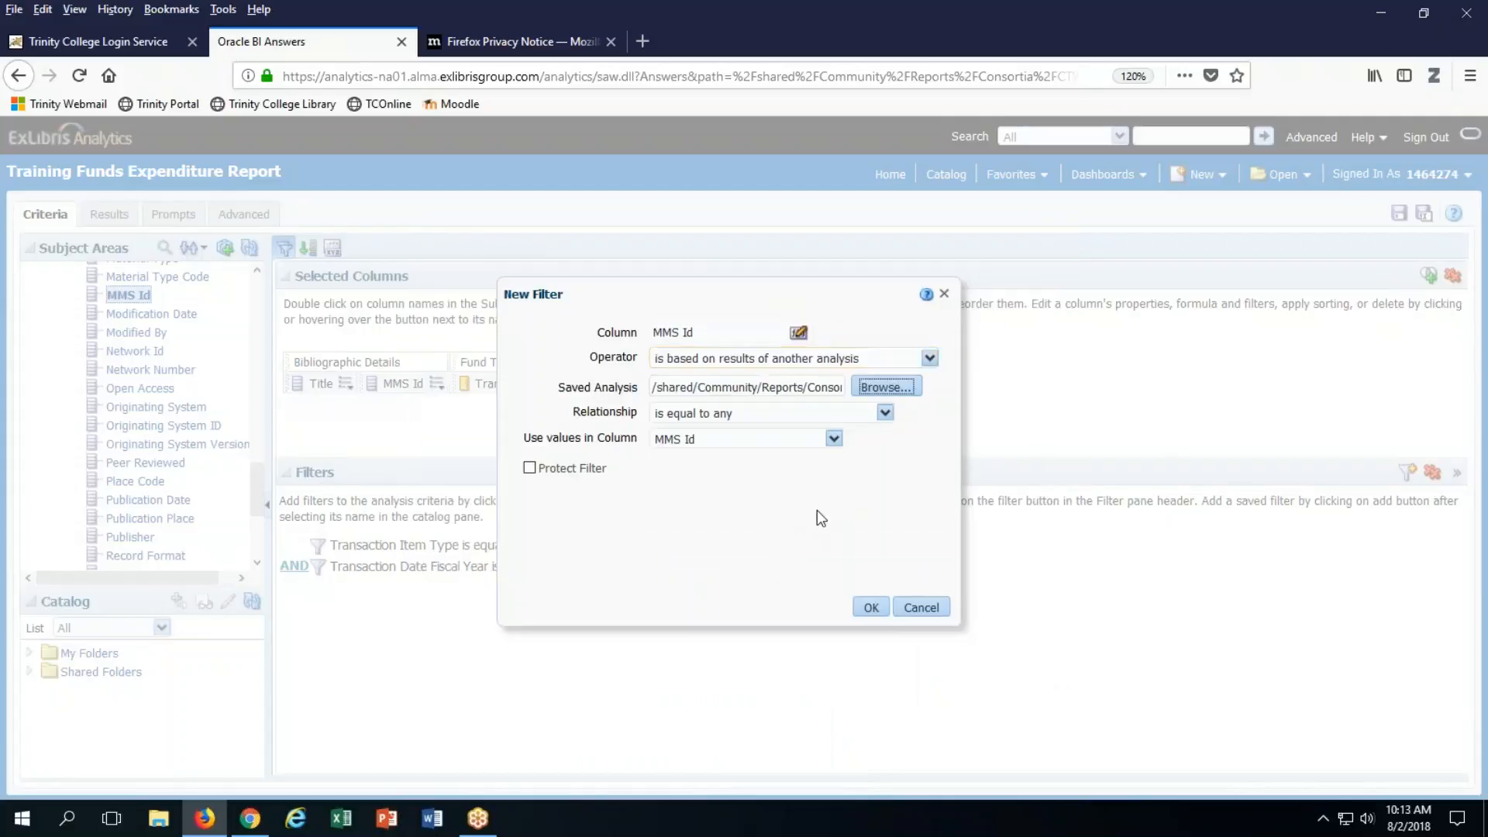
Keep the filter relationship as is equal to any, use values in the MMS Id column, and apply the filter.
click(888, 416)
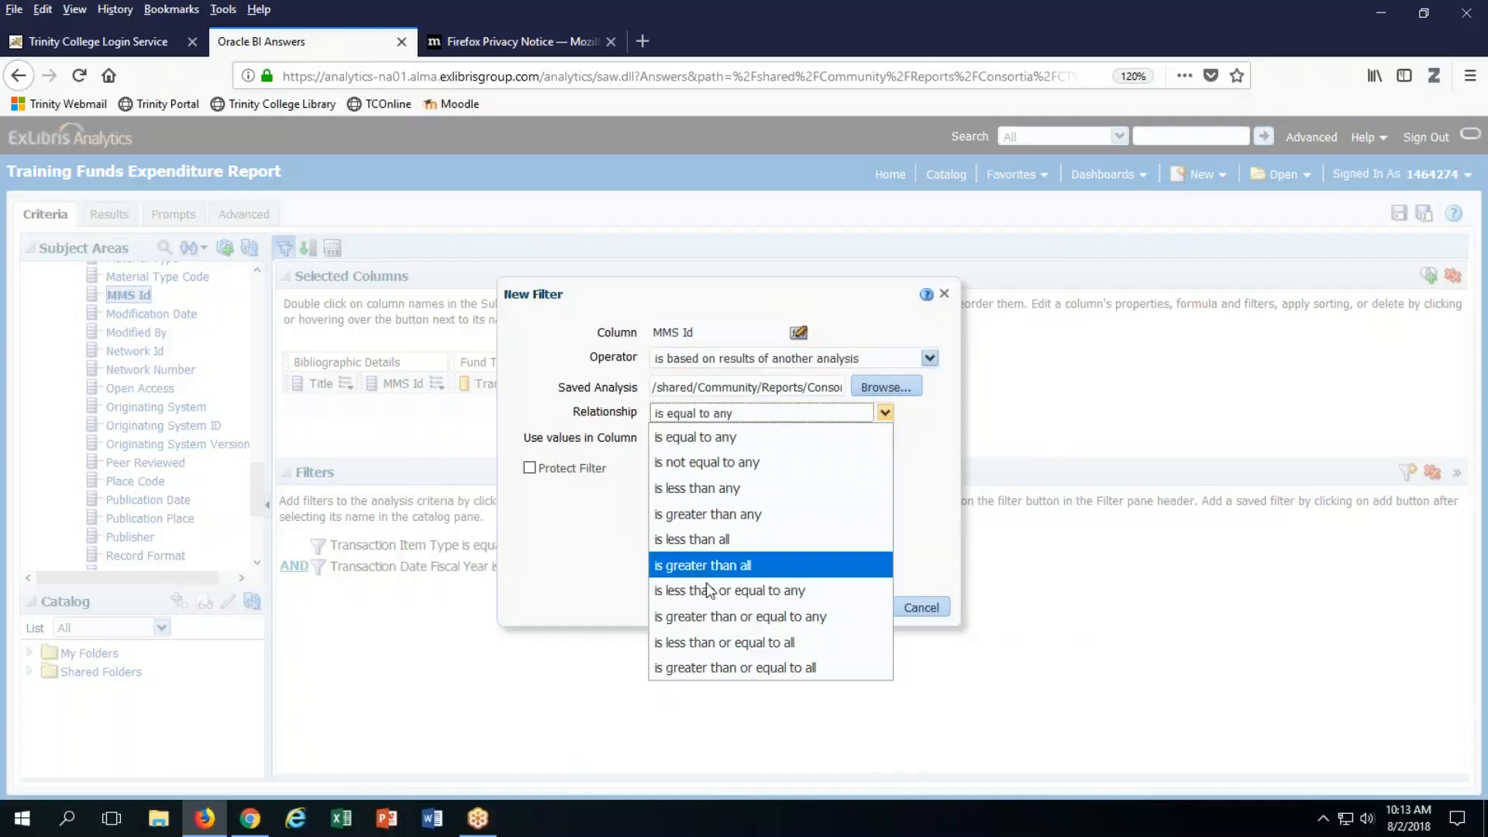
click(587, 547)
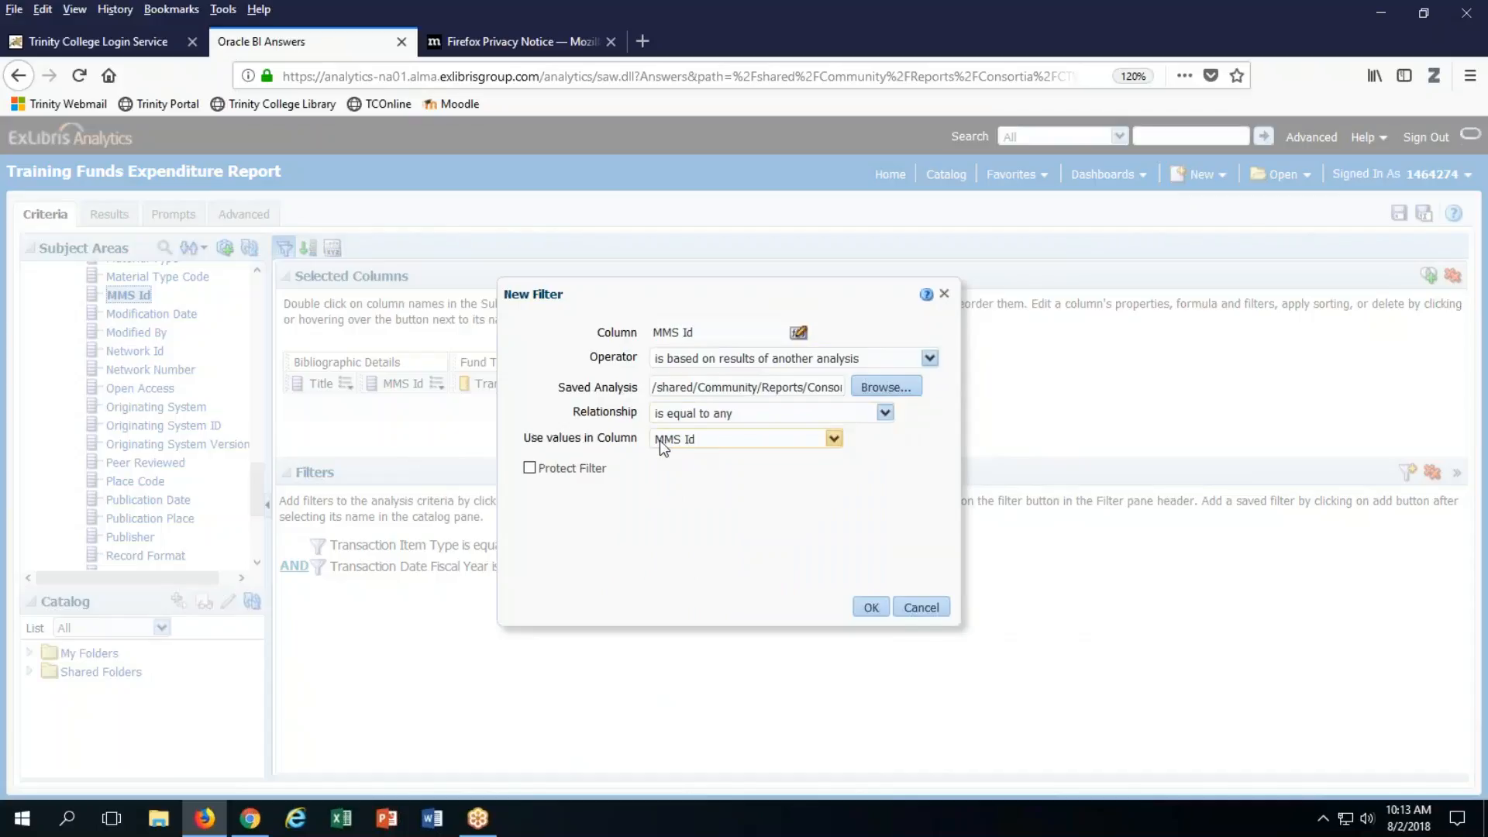
click(834, 439)
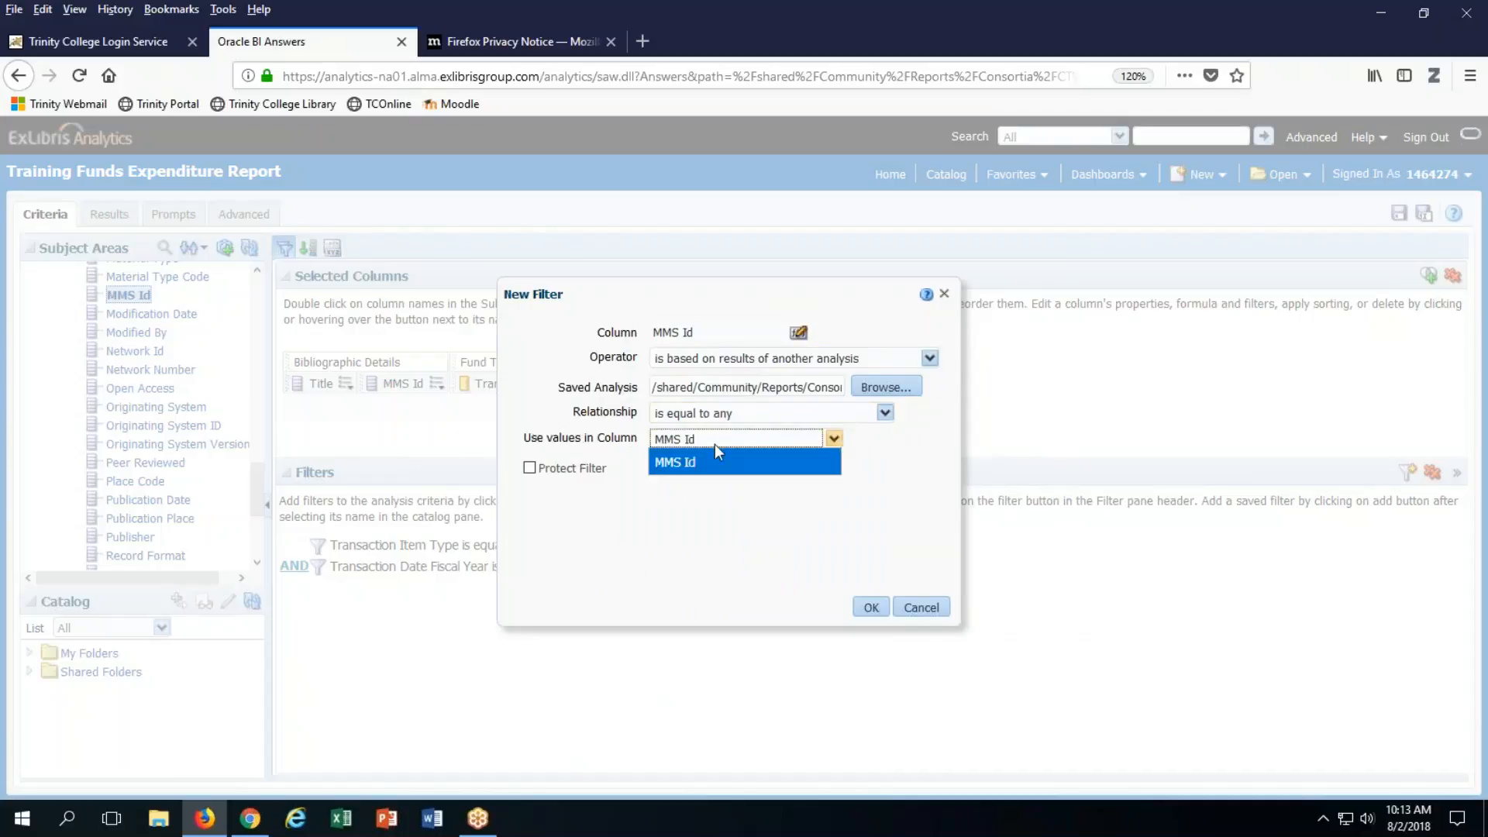
click(692, 464)
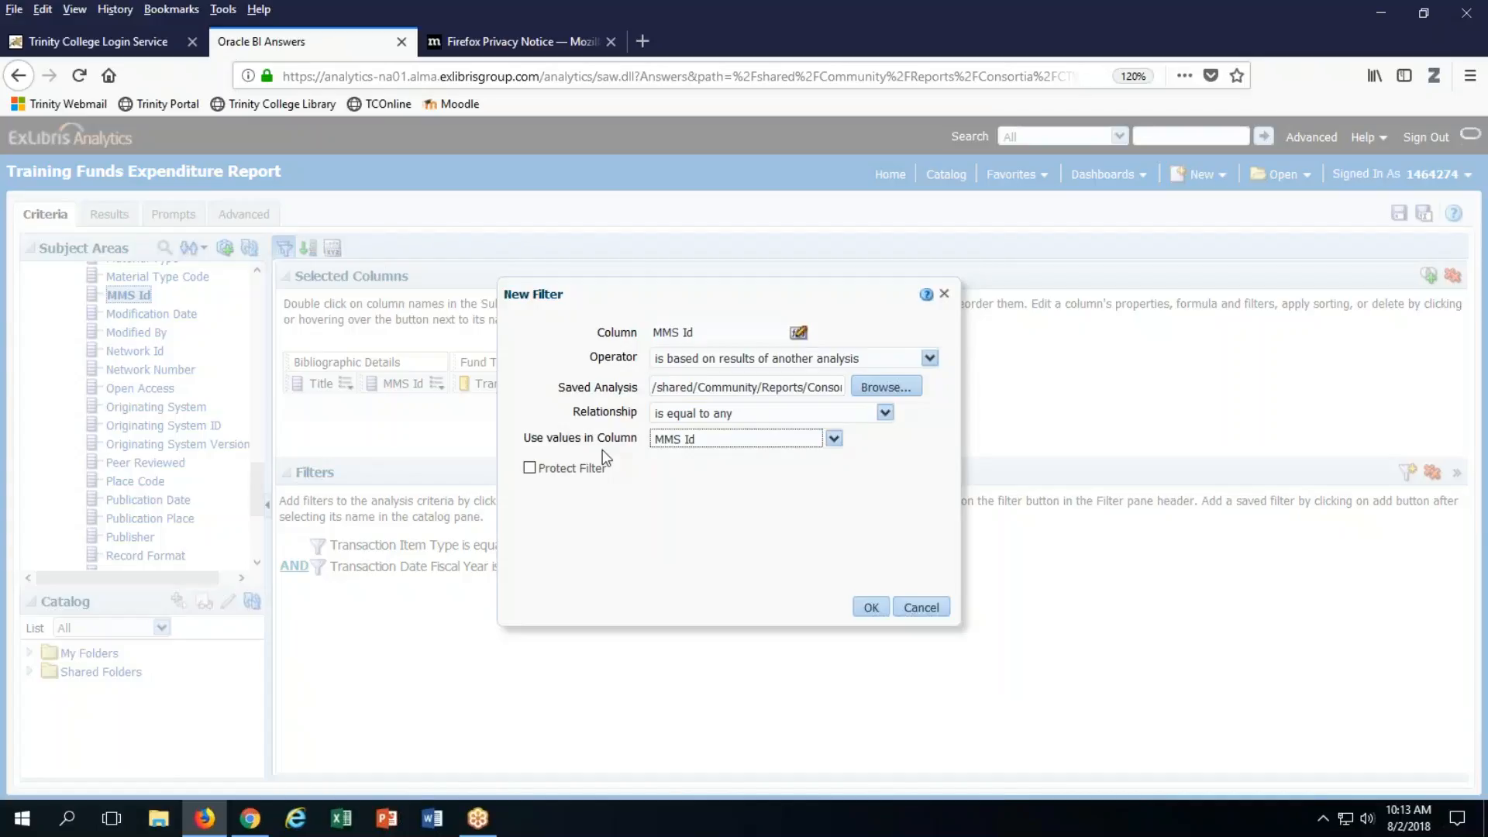
click(834, 440)
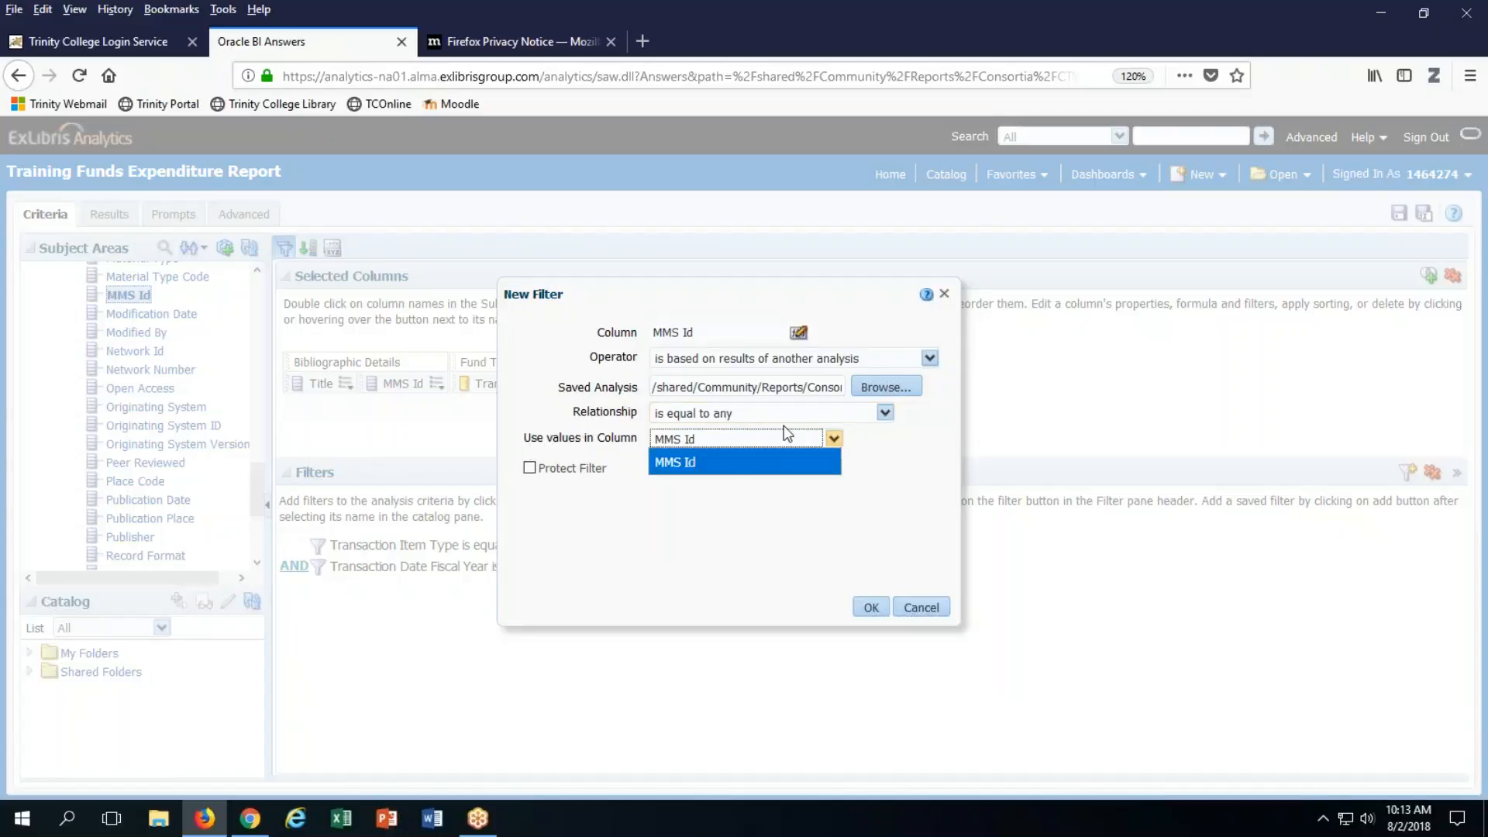
click(689, 463)
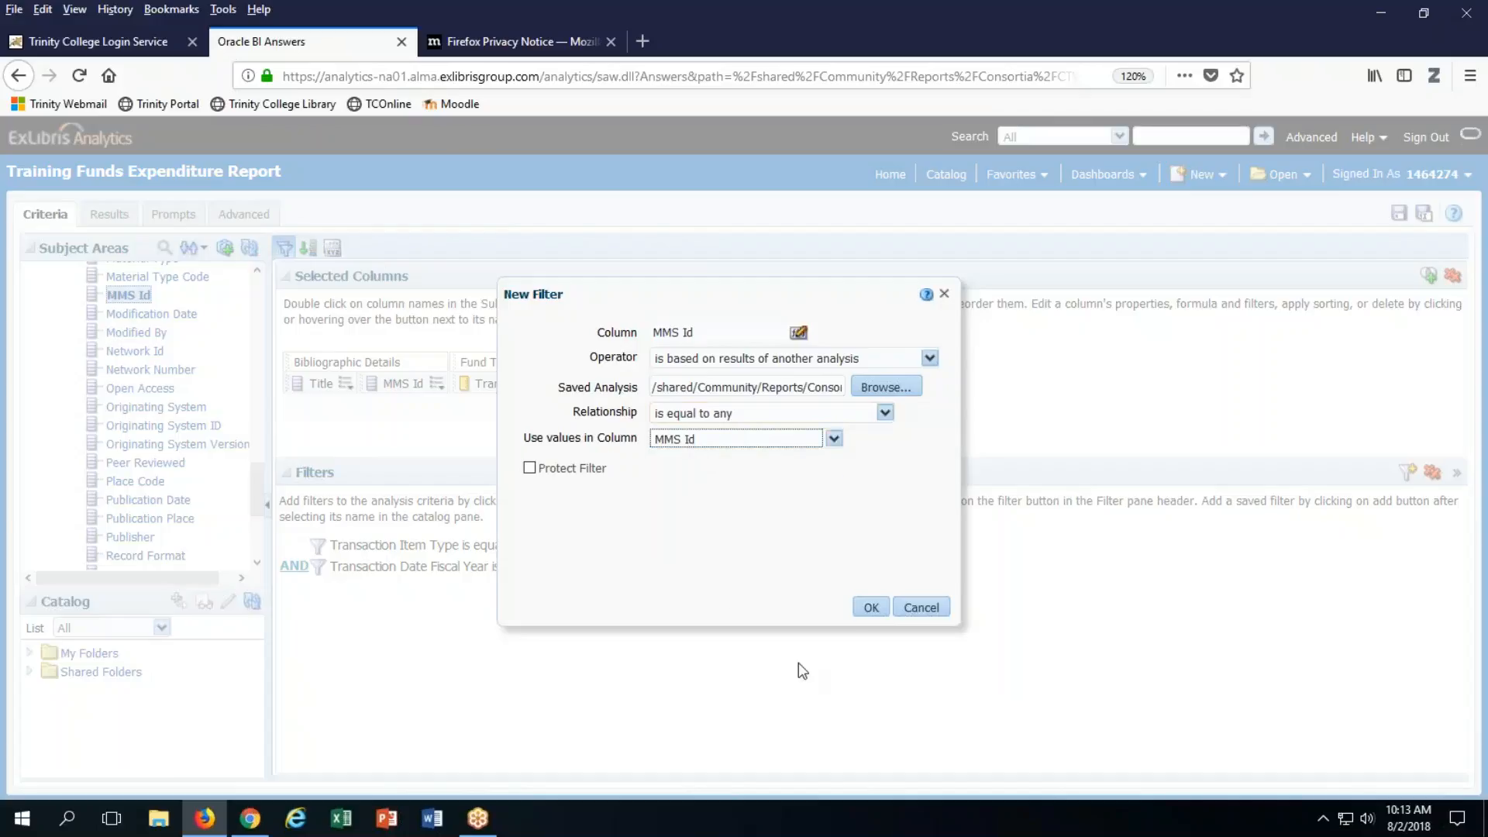
click(870, 608)
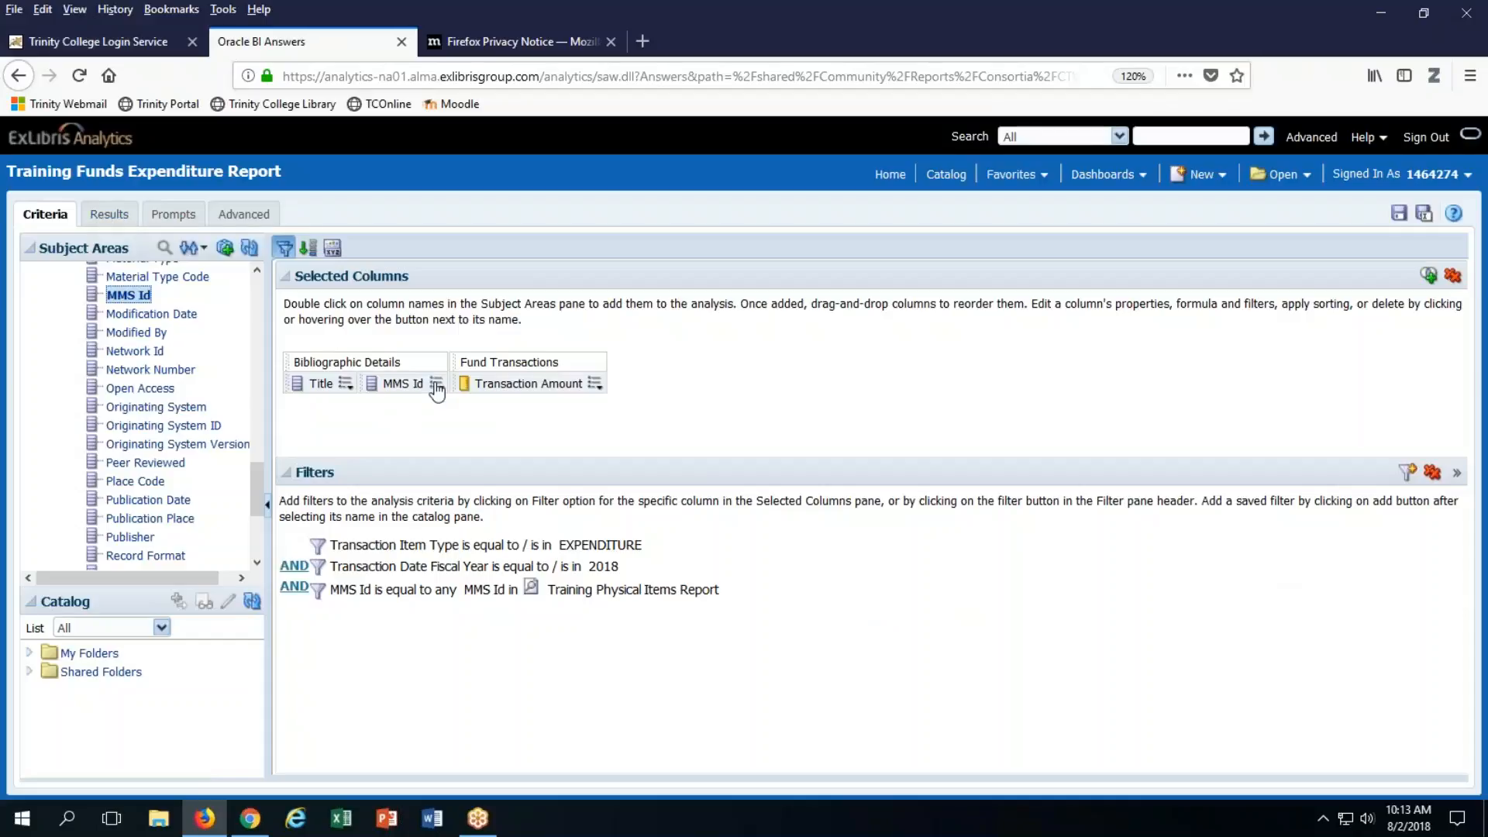
Run the filtered Training Funds Expenditure Report to view its results, and return to its criteria.
click(436, 385)
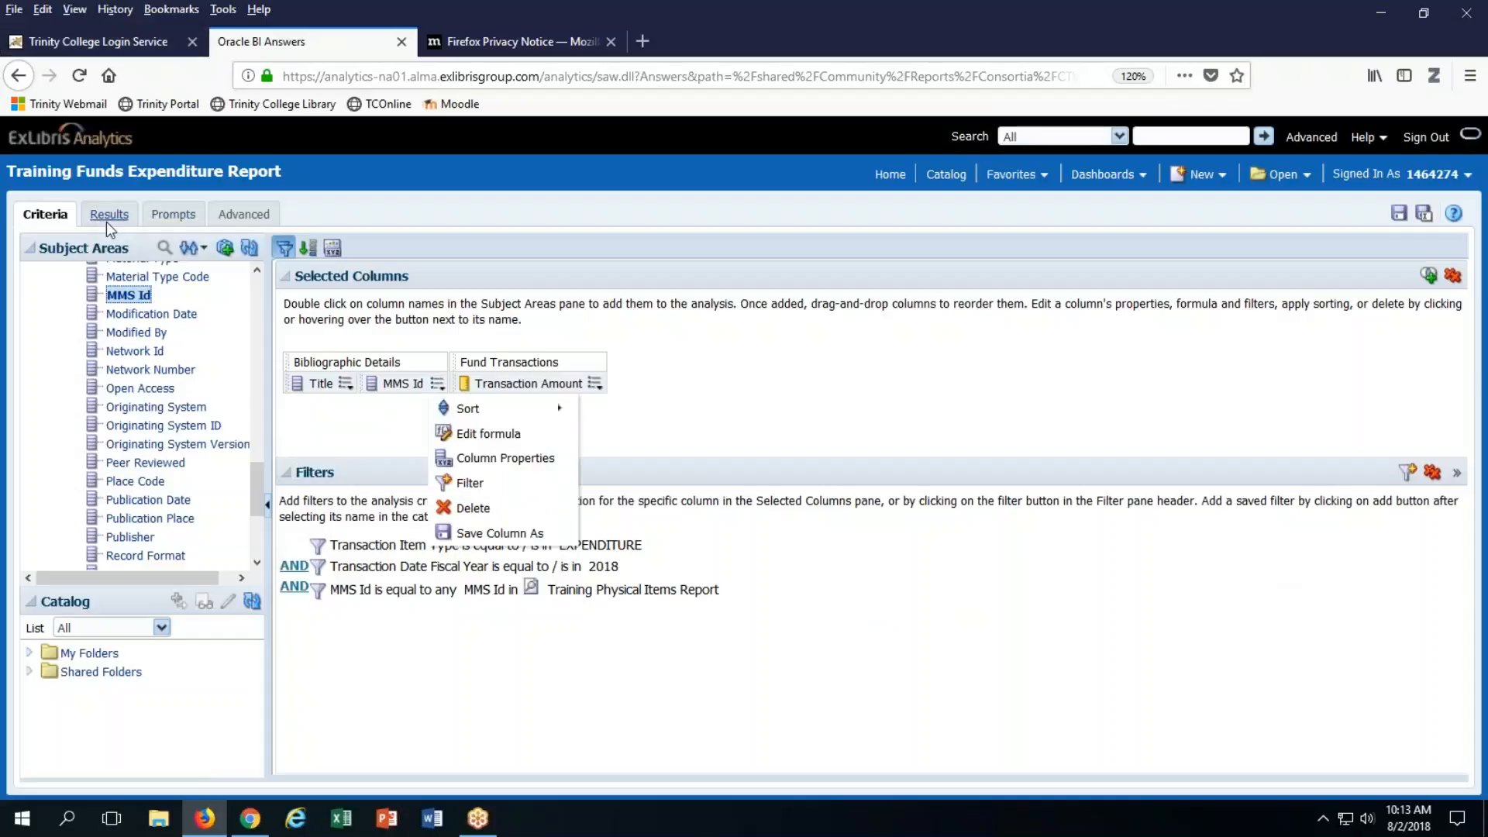
click(346, 383)
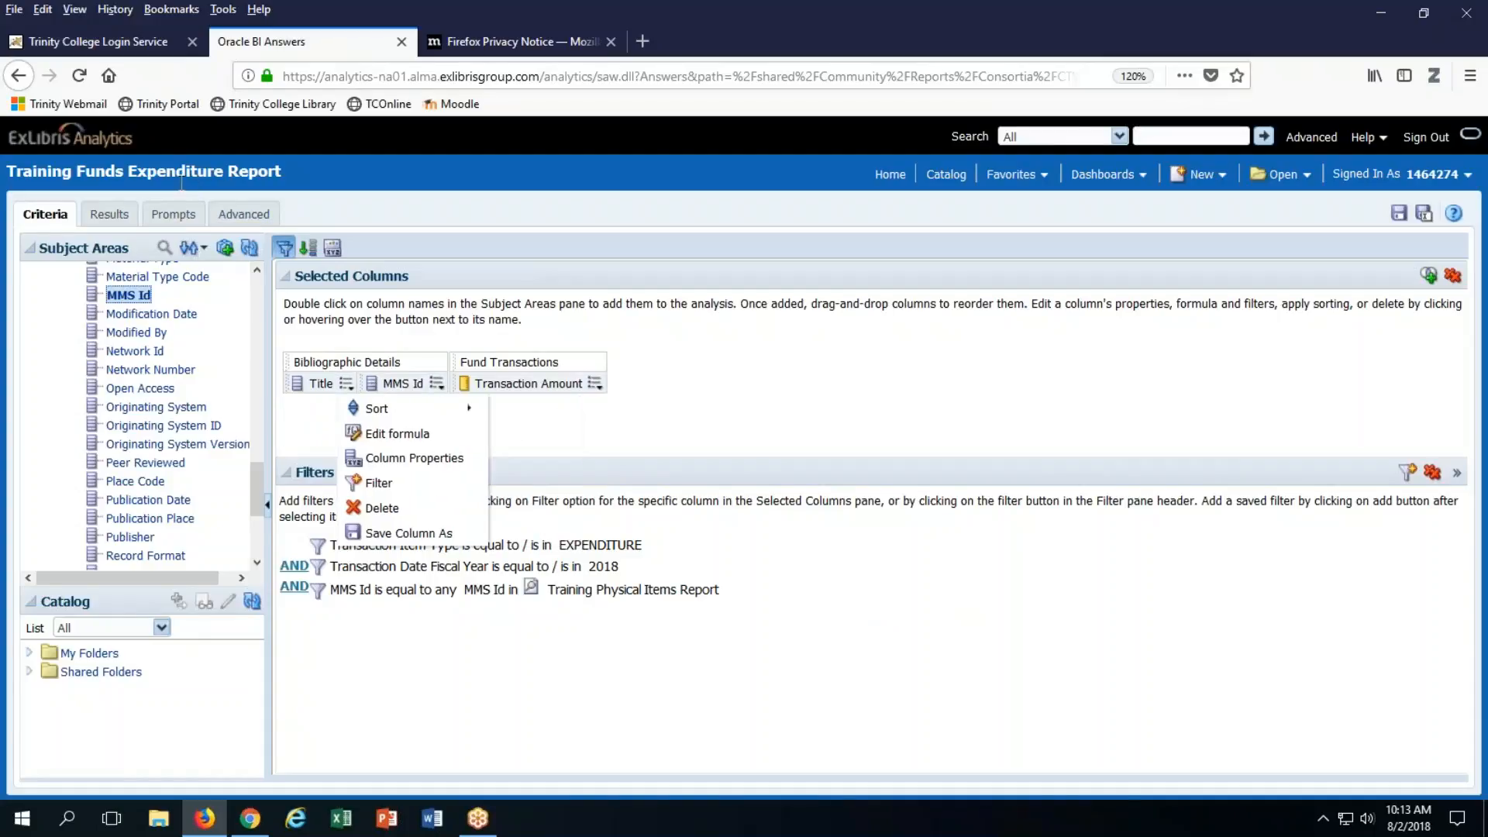
click(105, 214)
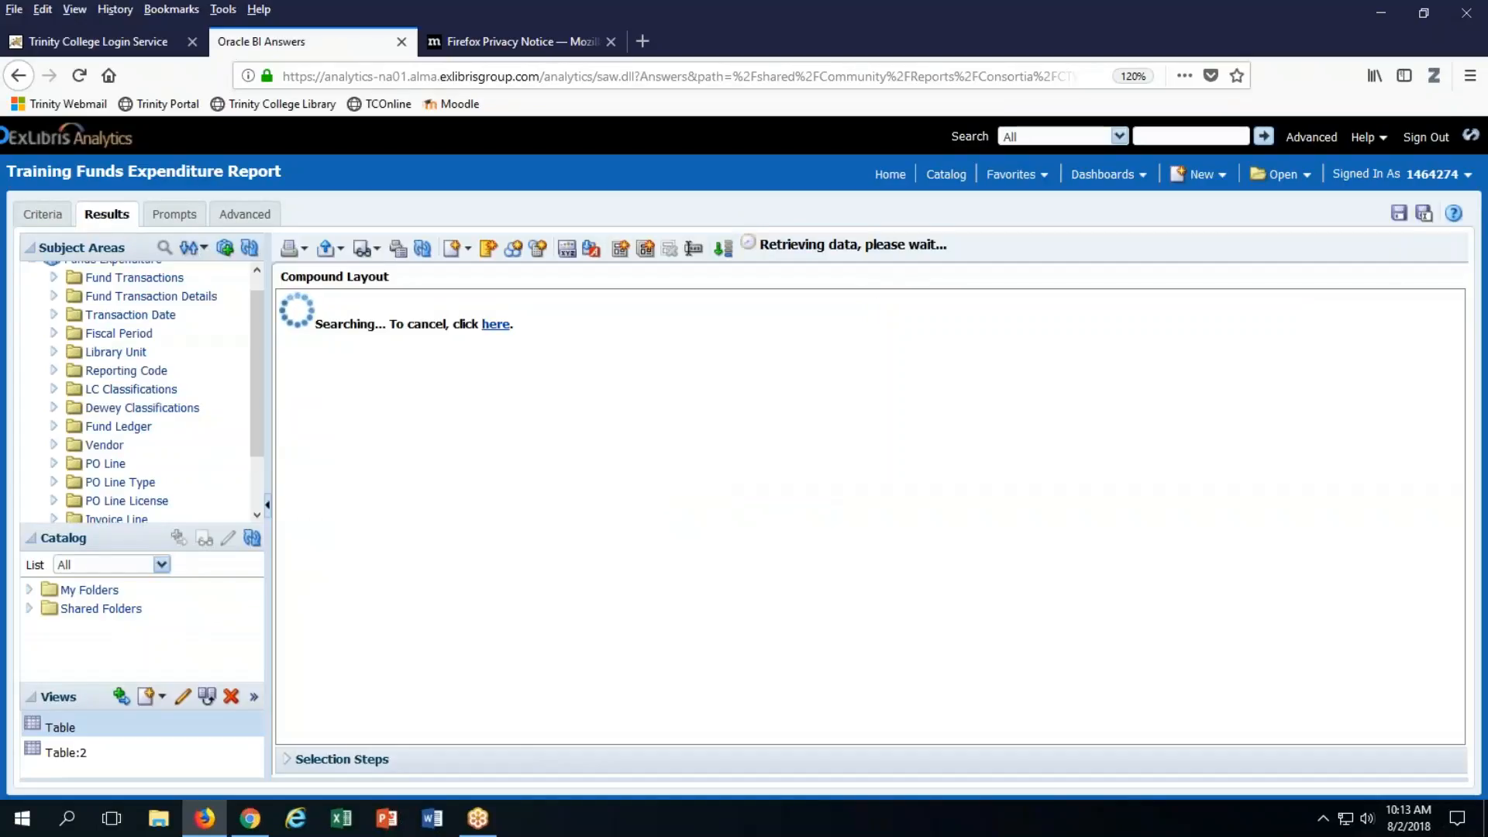
click(48, 218)
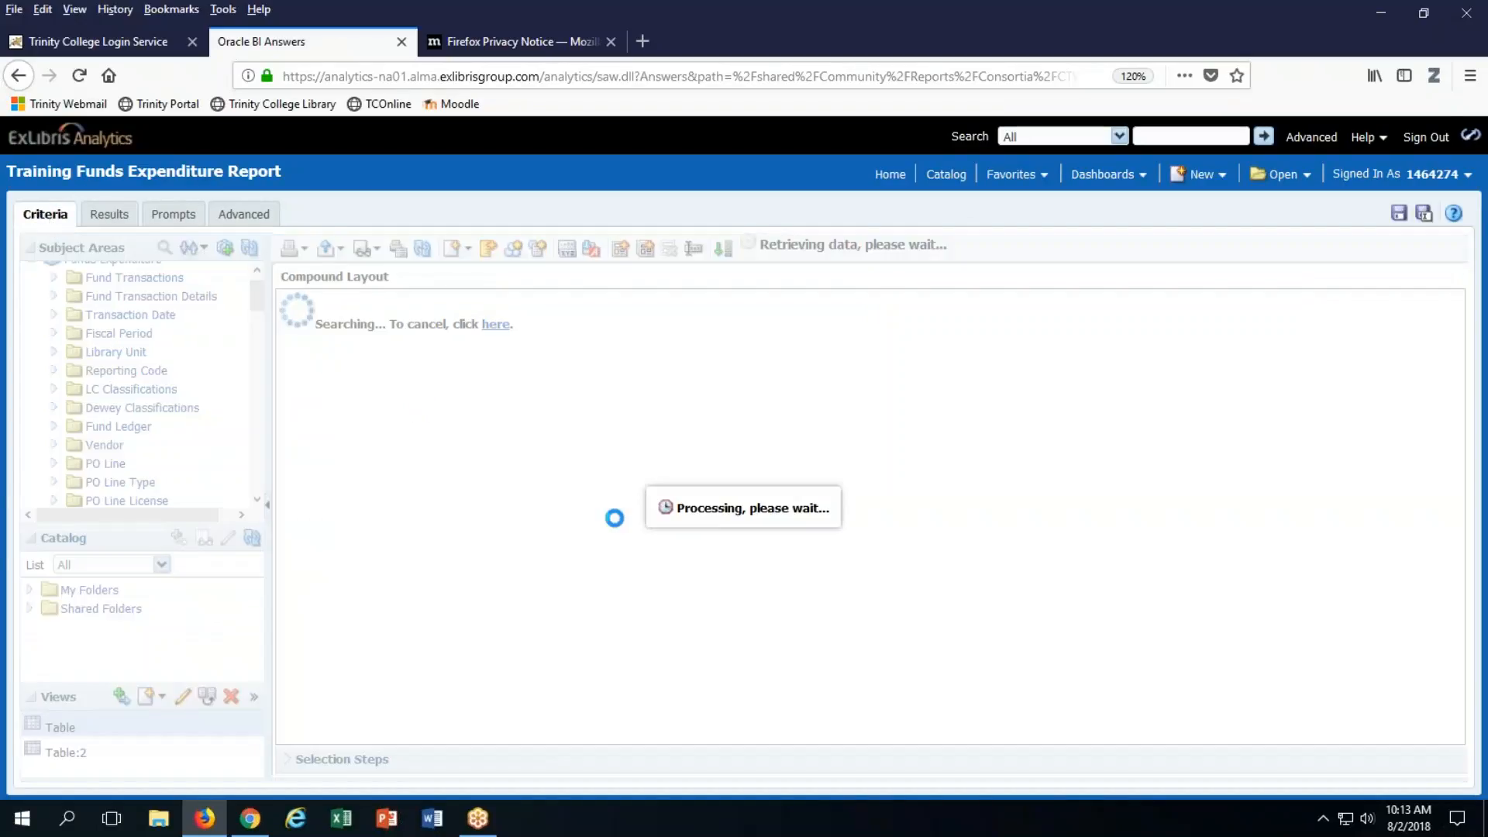
Delete the MMS Id and Title columns from the Training Funds Expenditure Report, keeping only Transaction Amount.
click(436, 382)
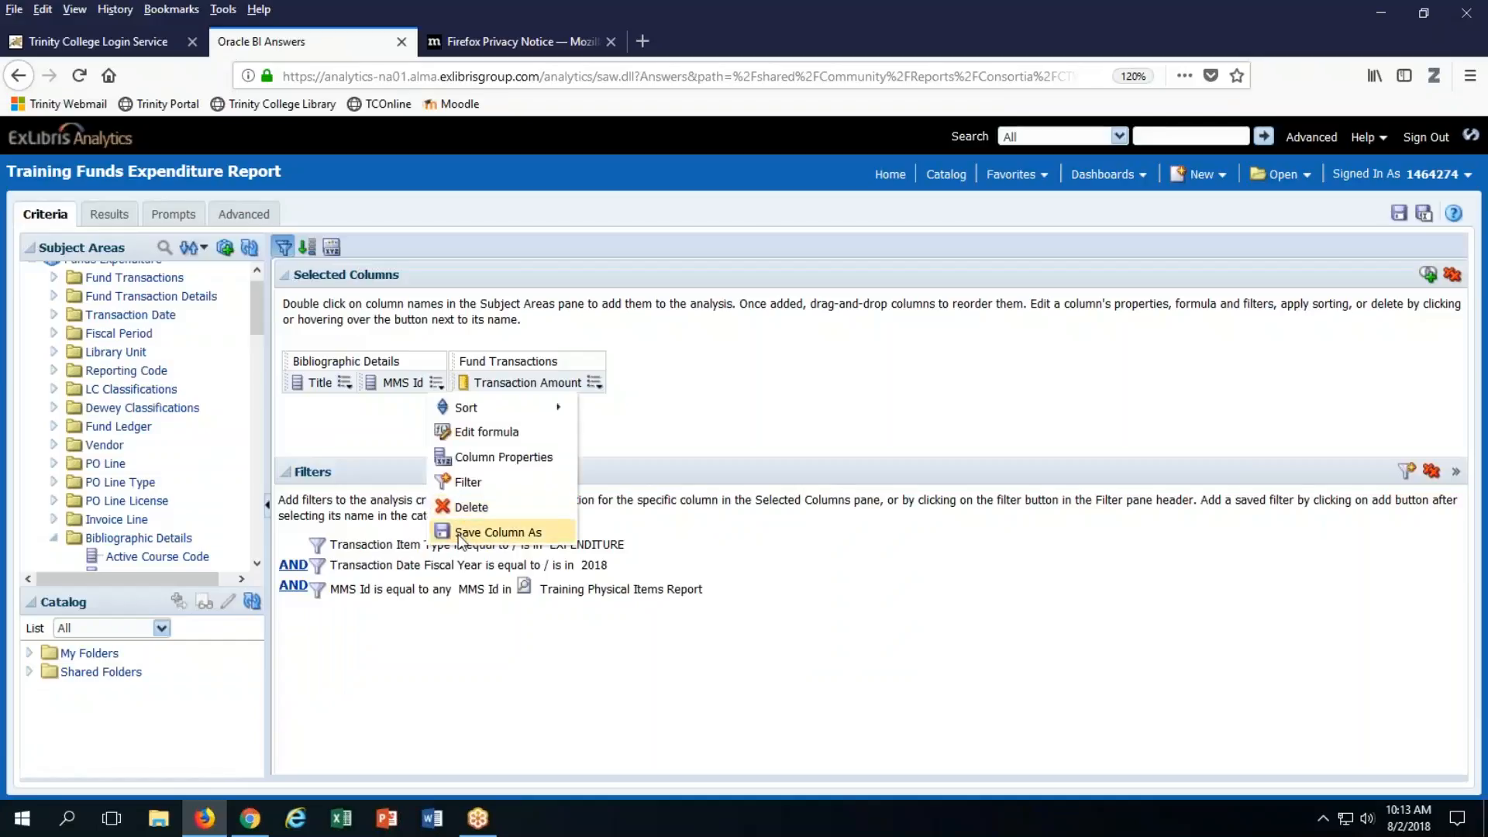
click(466, 509)
click(393, 382)
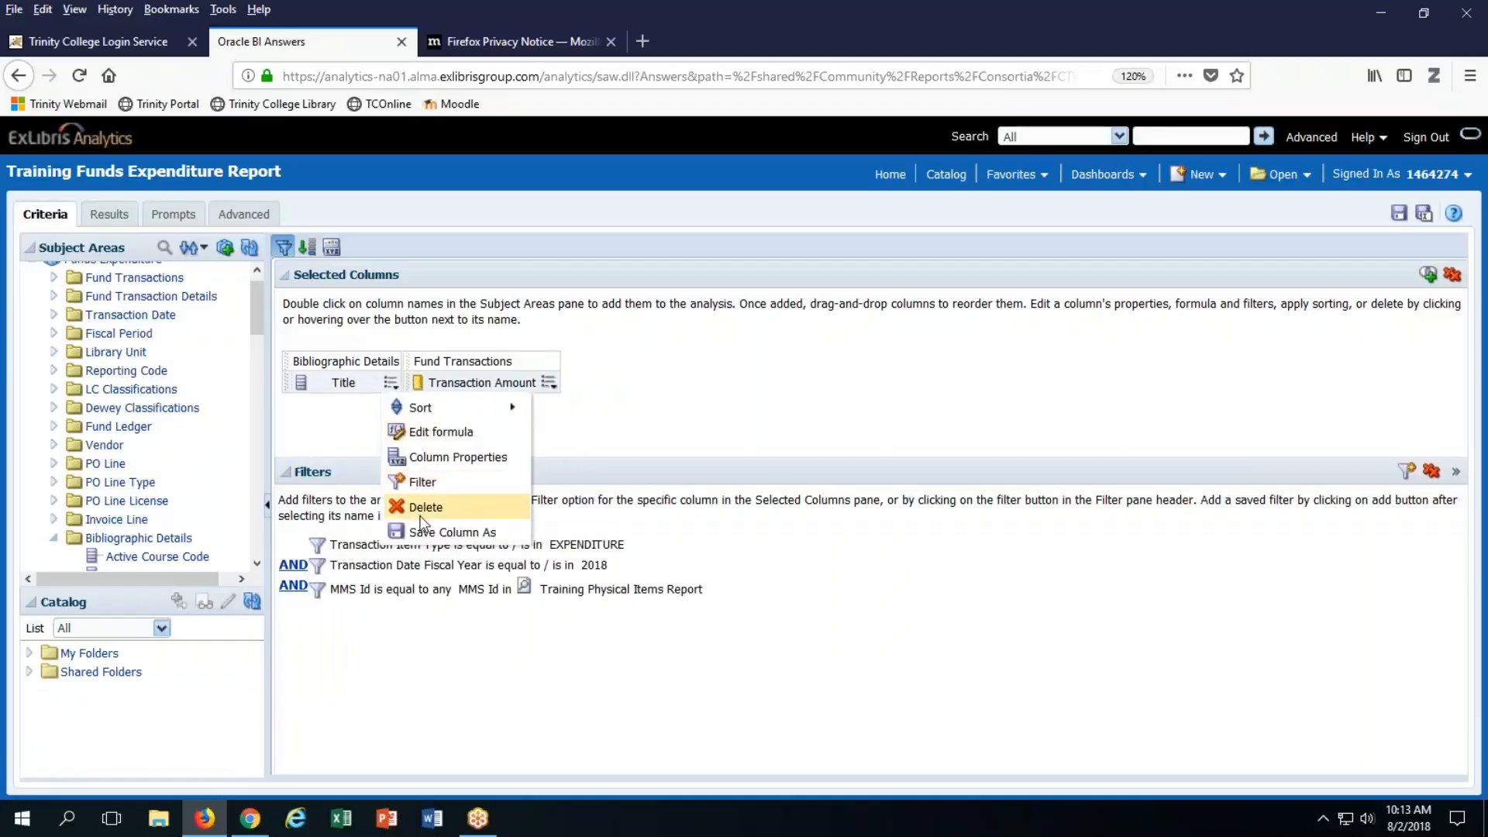
click(424, 509)
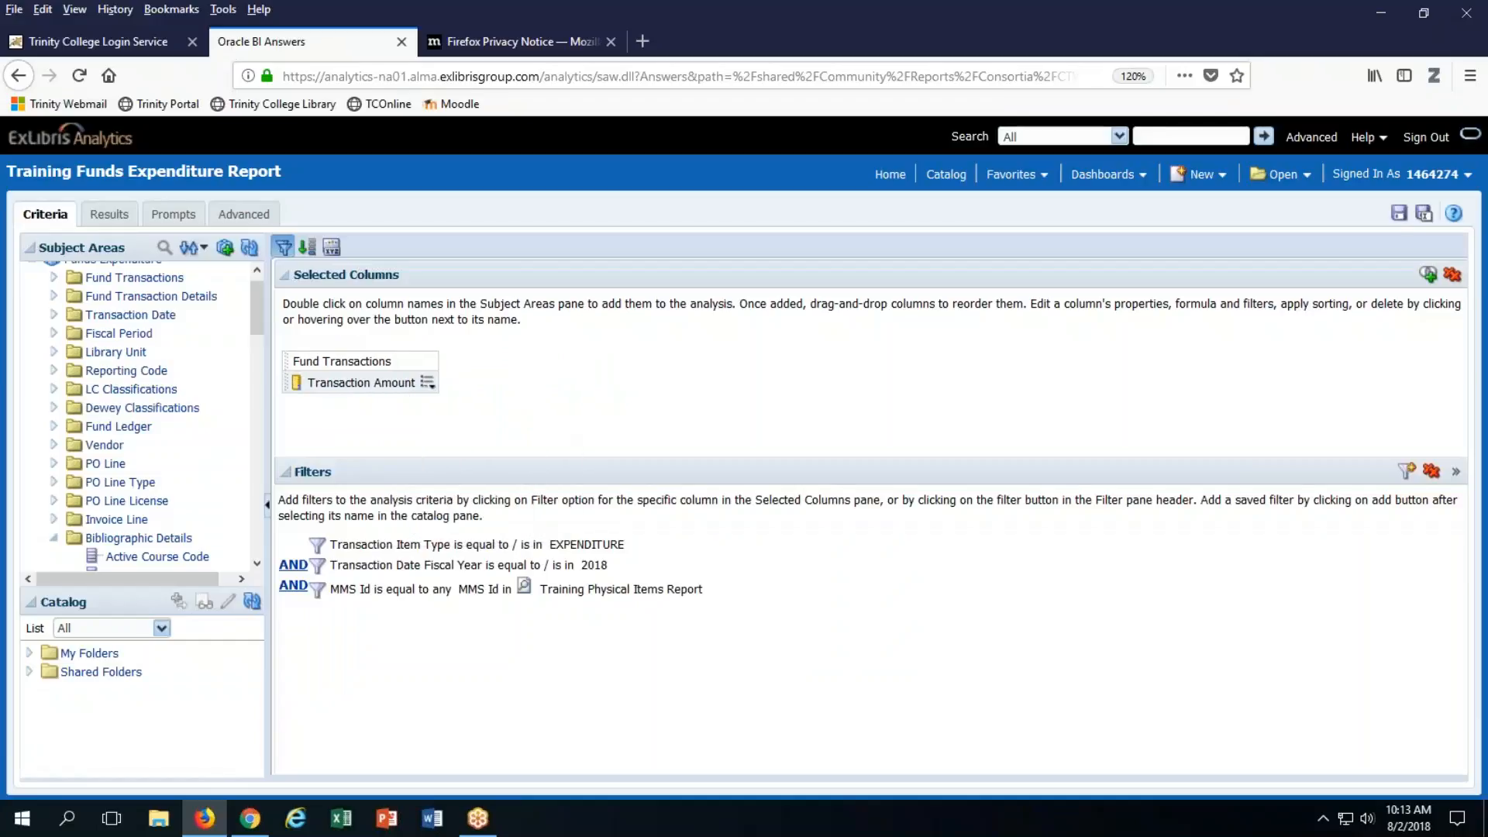
Run the Training Funds Expenditure Report to view its results, and return to its criteria to review the remaining column and filters.
click(124, 220)
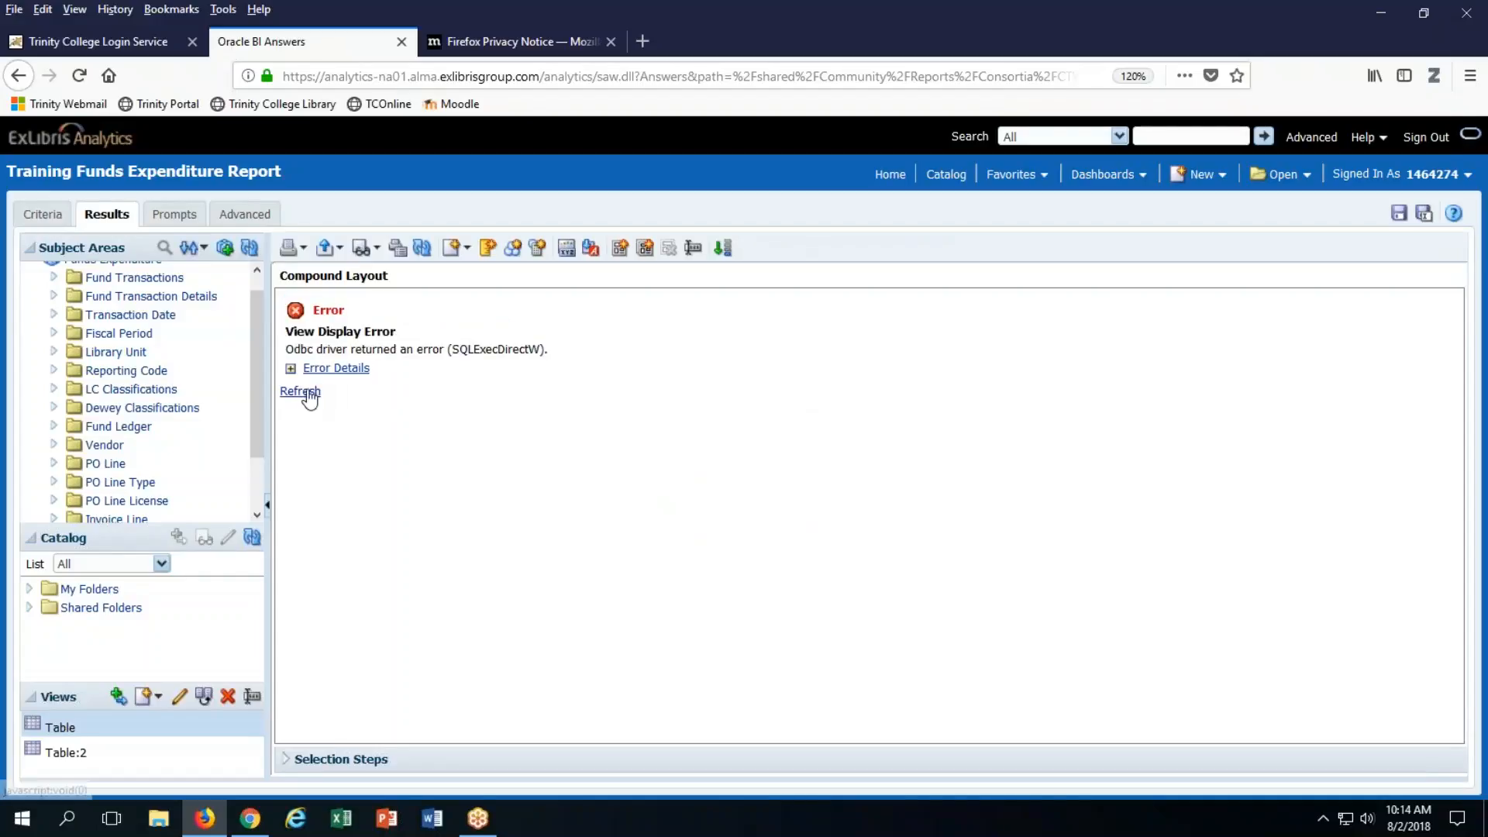
click(33, 215)
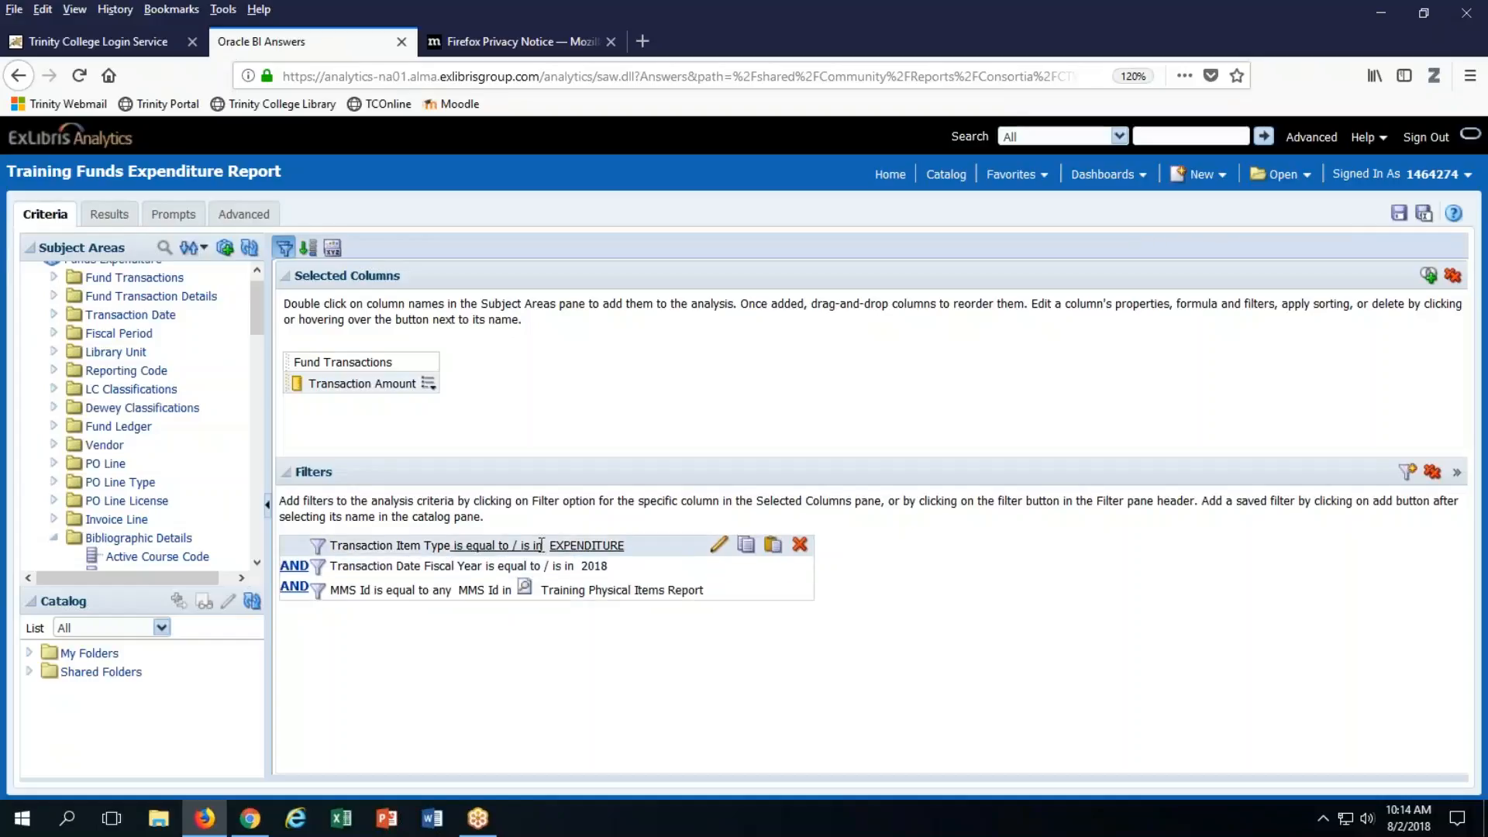
mouse_move(546, 587)
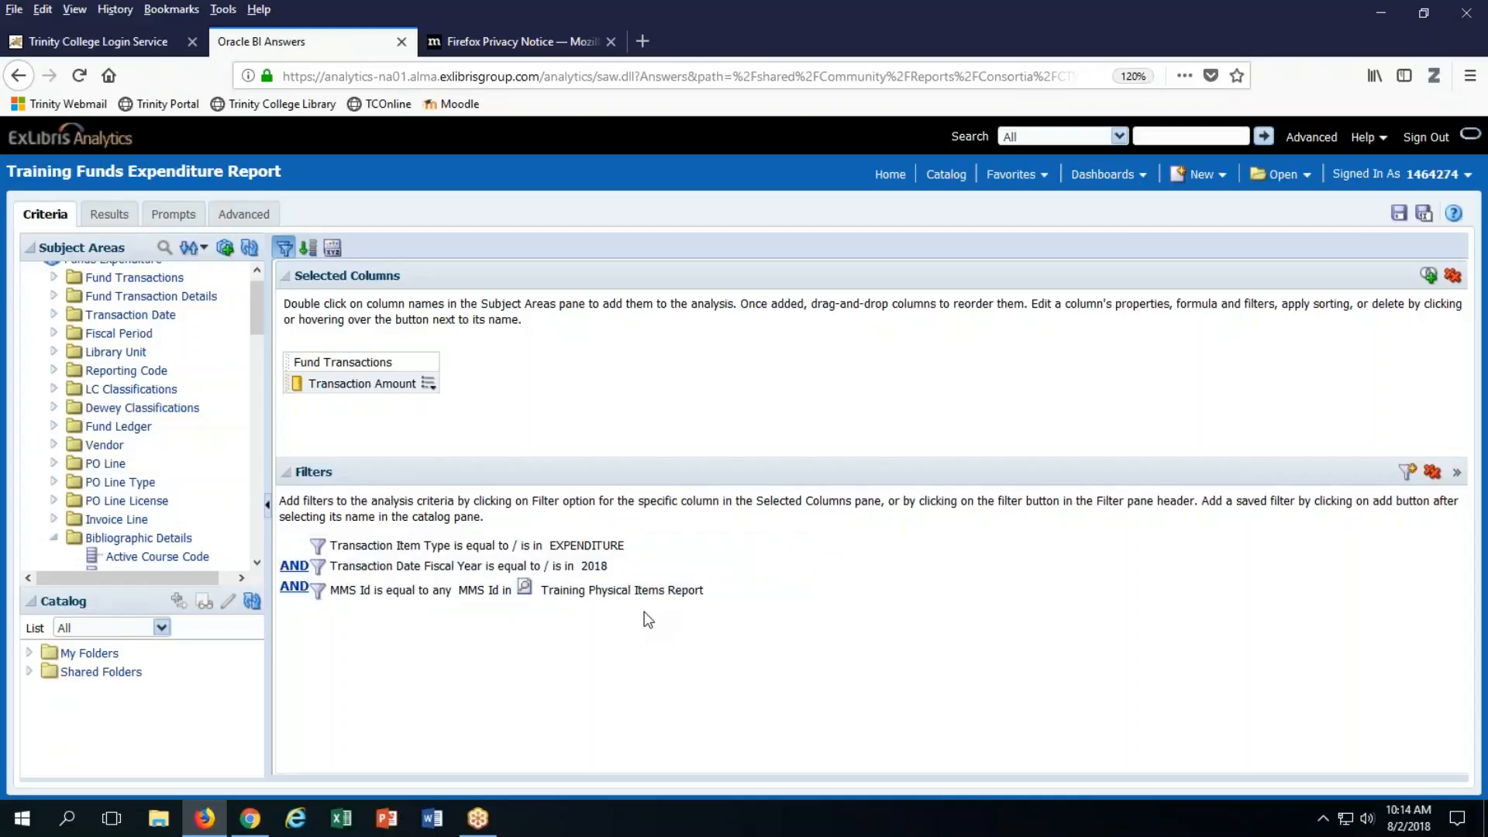
click(428, 382)
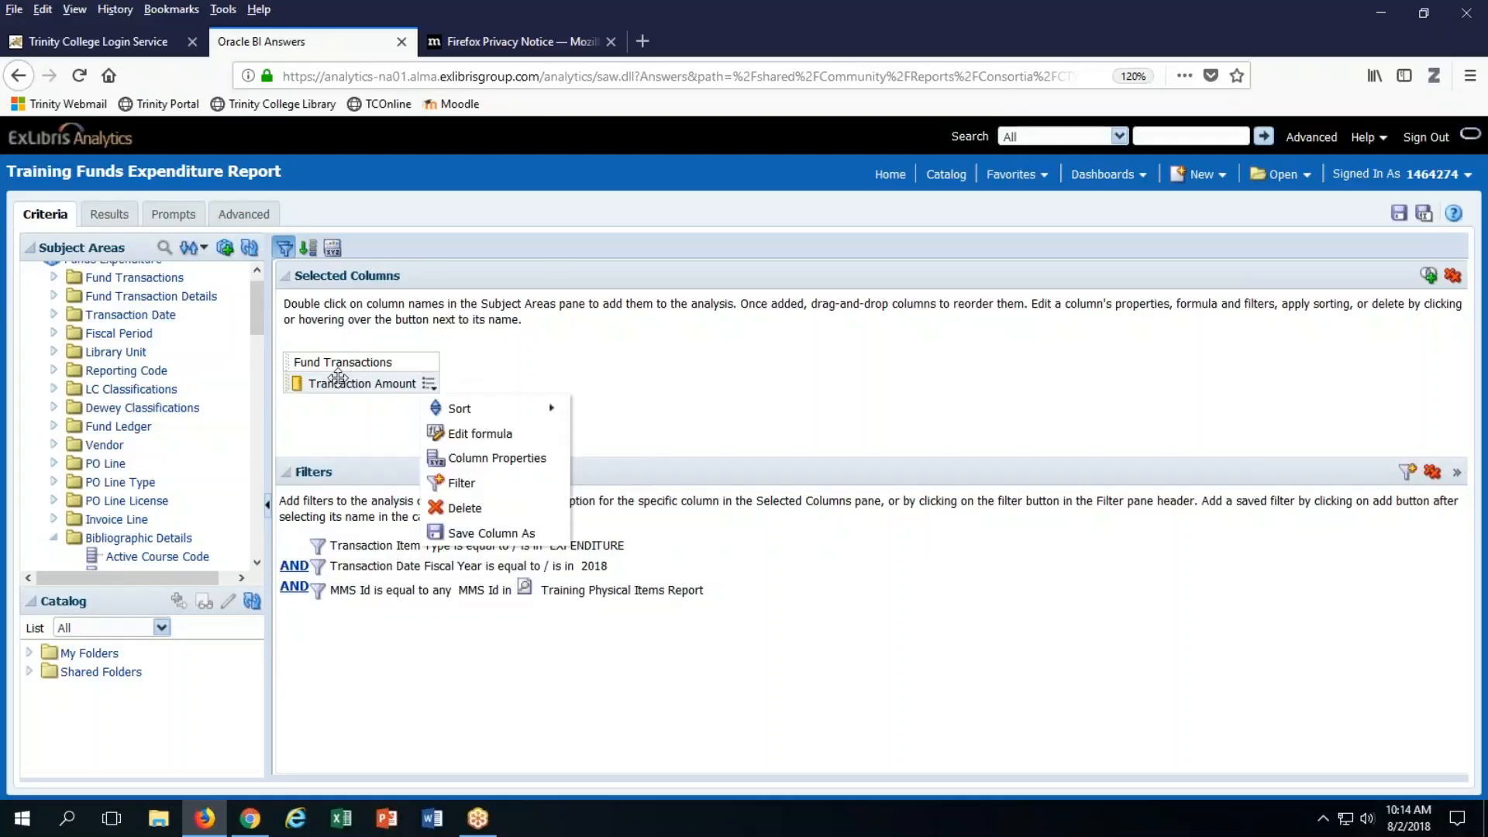
mouse_move(609, 585)
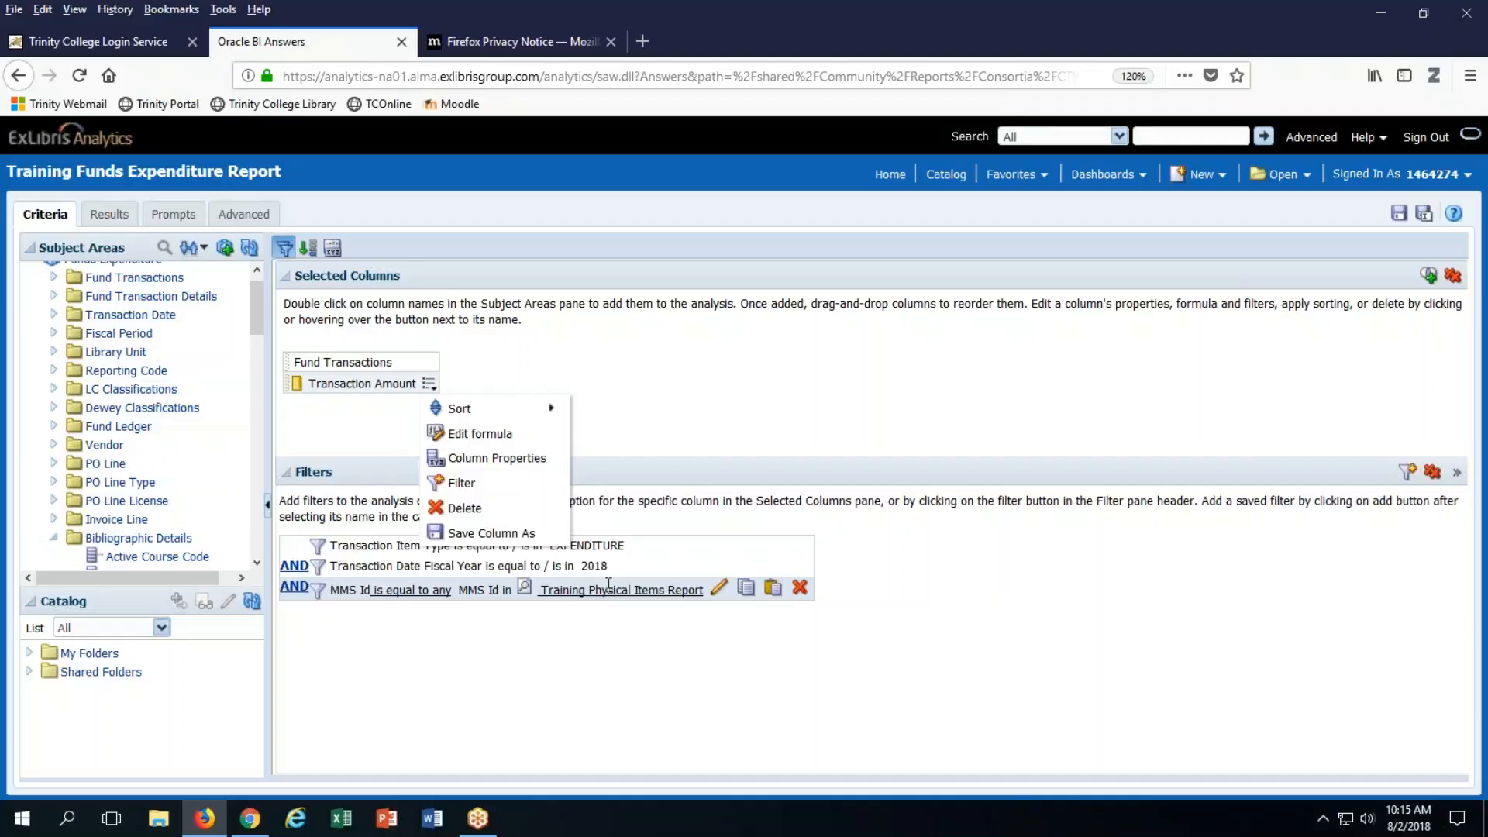
Open the Training Fulfillment Report from the catalog for editing and add two more Loans columns from the Loan folder.
click(949, 183)
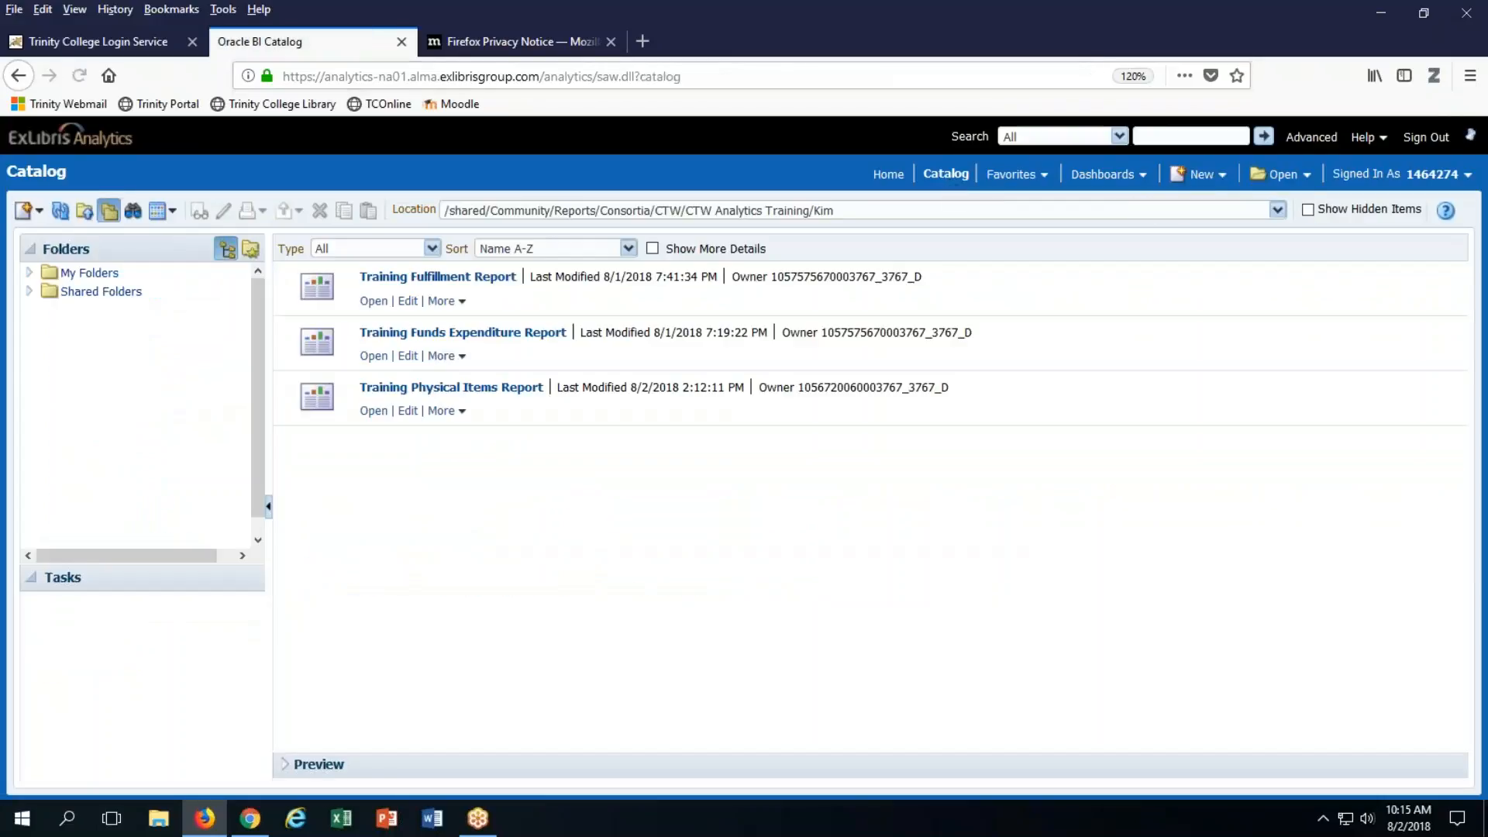
click(411, 302)
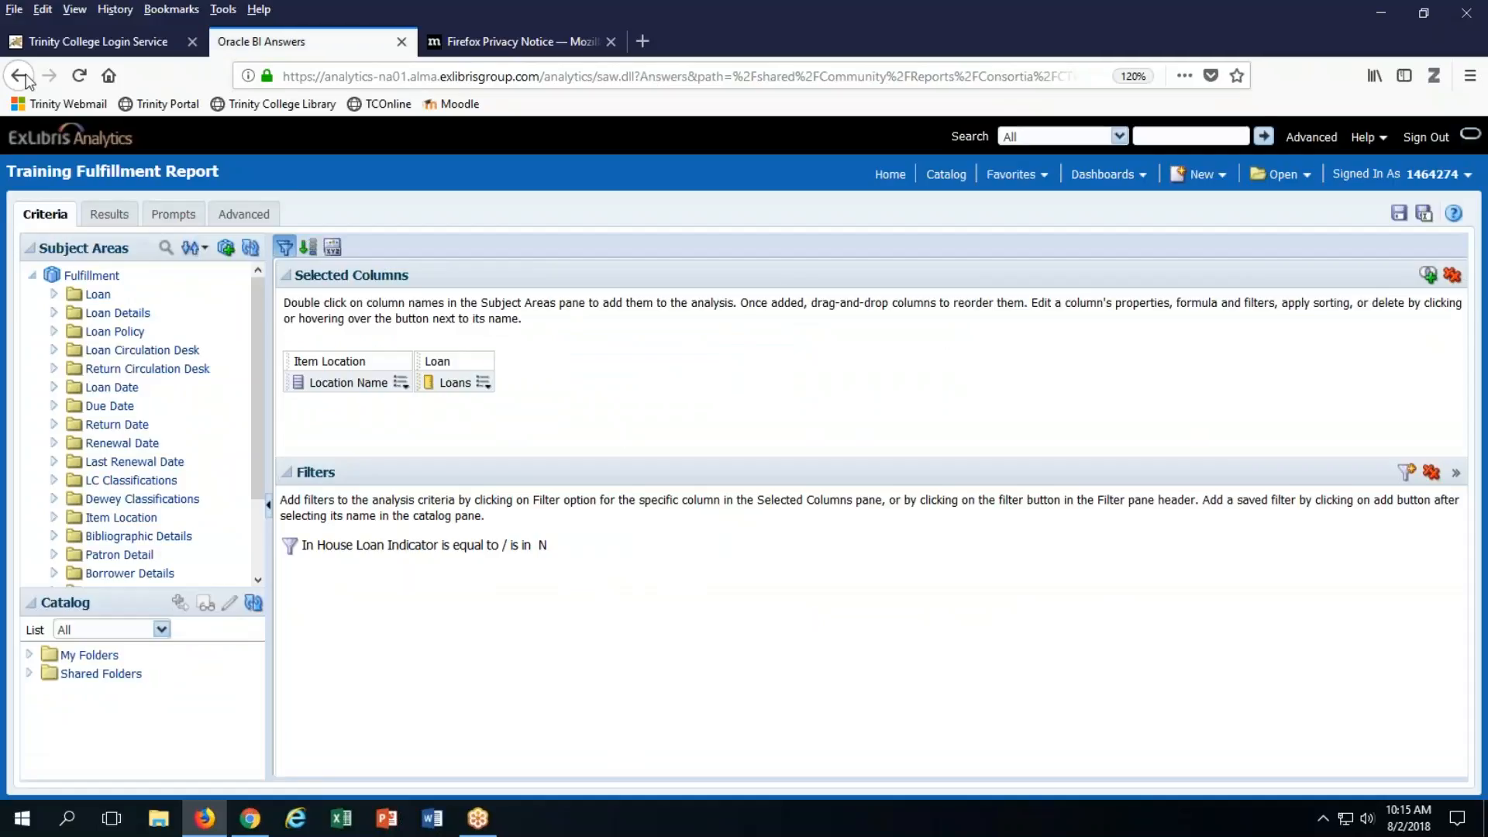
click(52, 294)
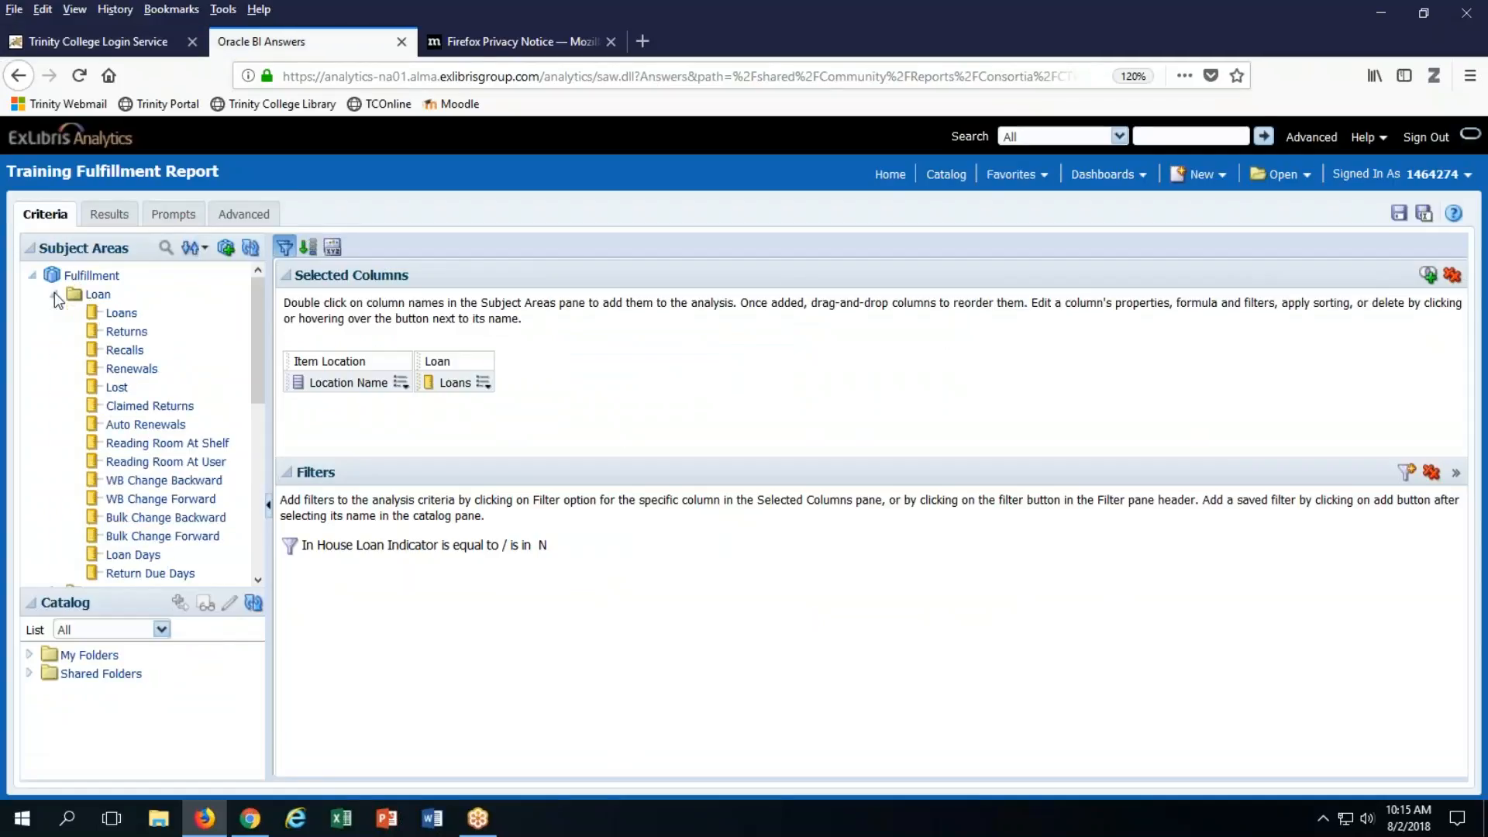
double_click(125, 314)
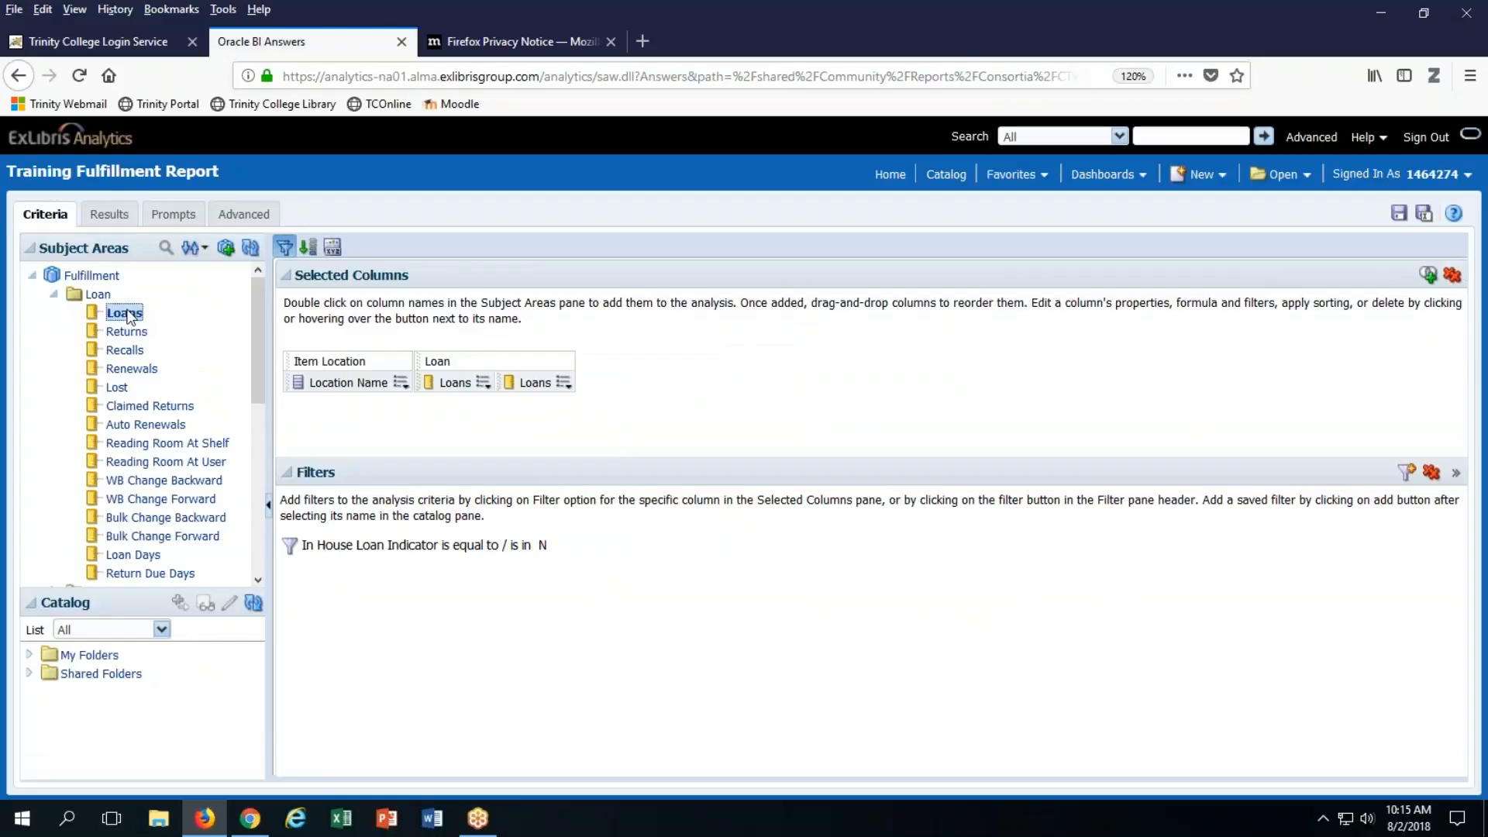
double_click(126, 314)
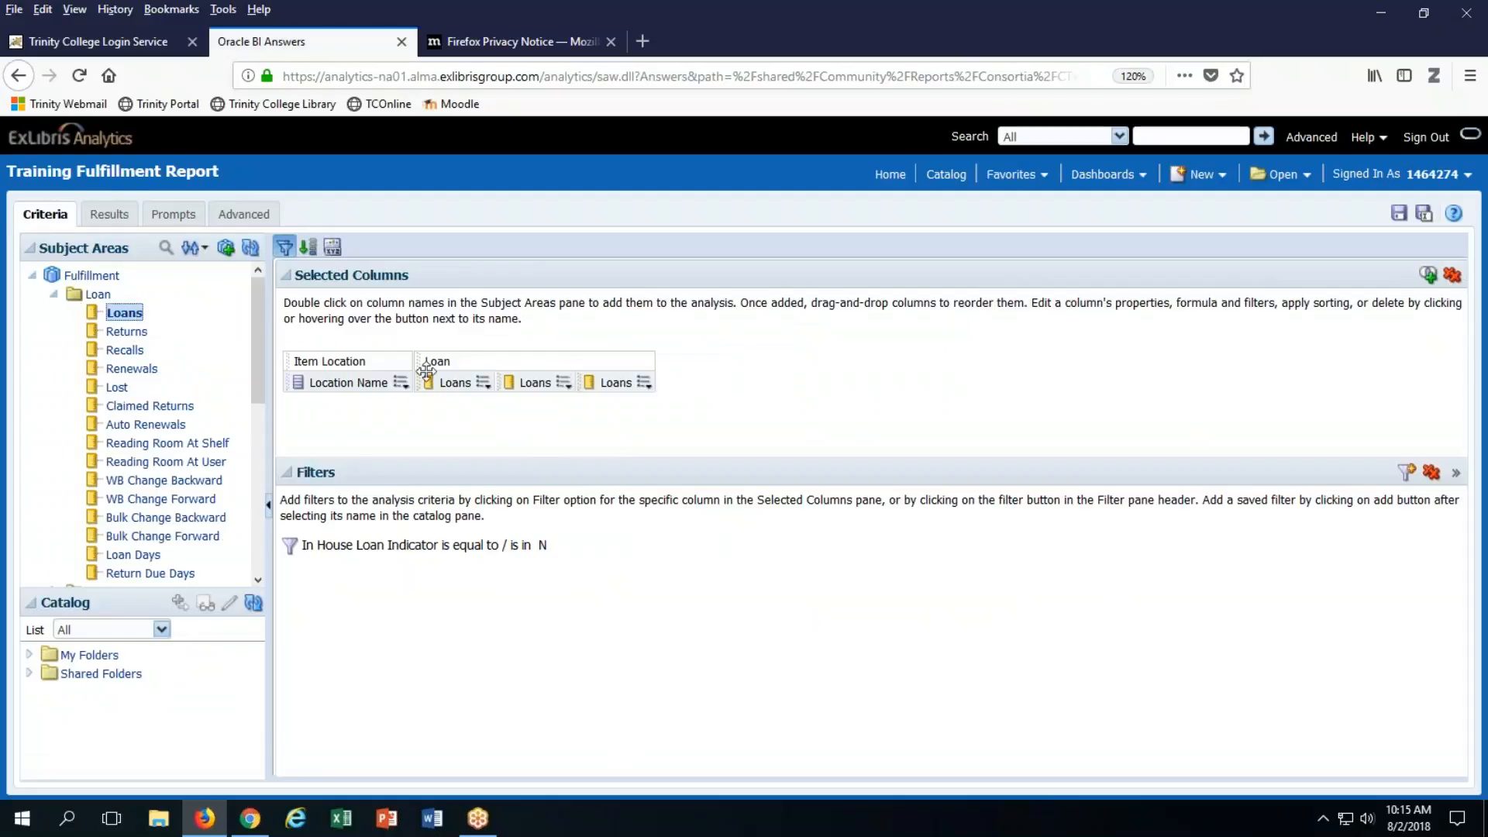
Open the first Loans column's formula for editing and enable custom headings.
mouse_move(483, 382)
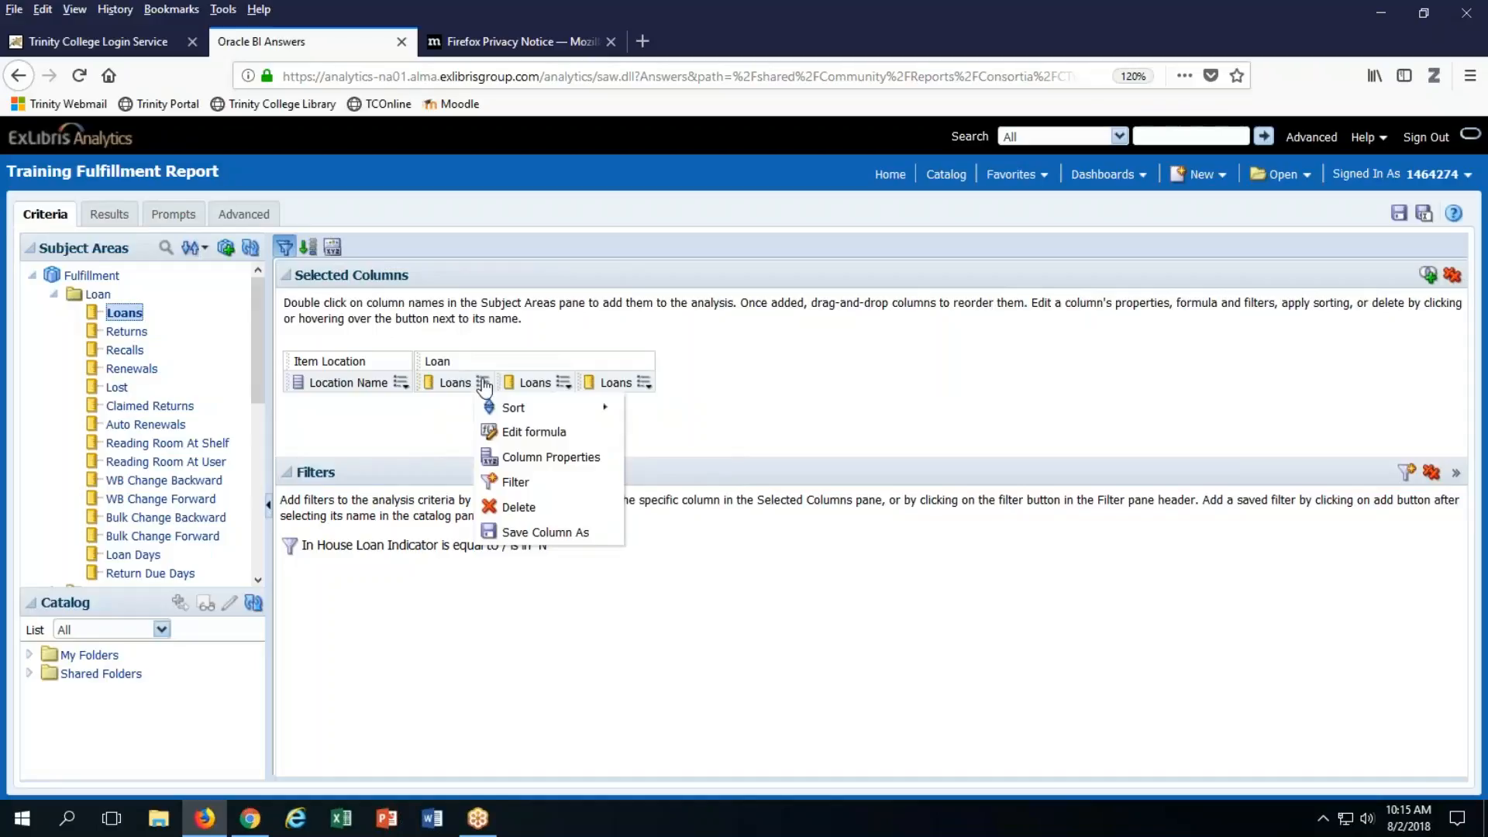
click(571, 430)
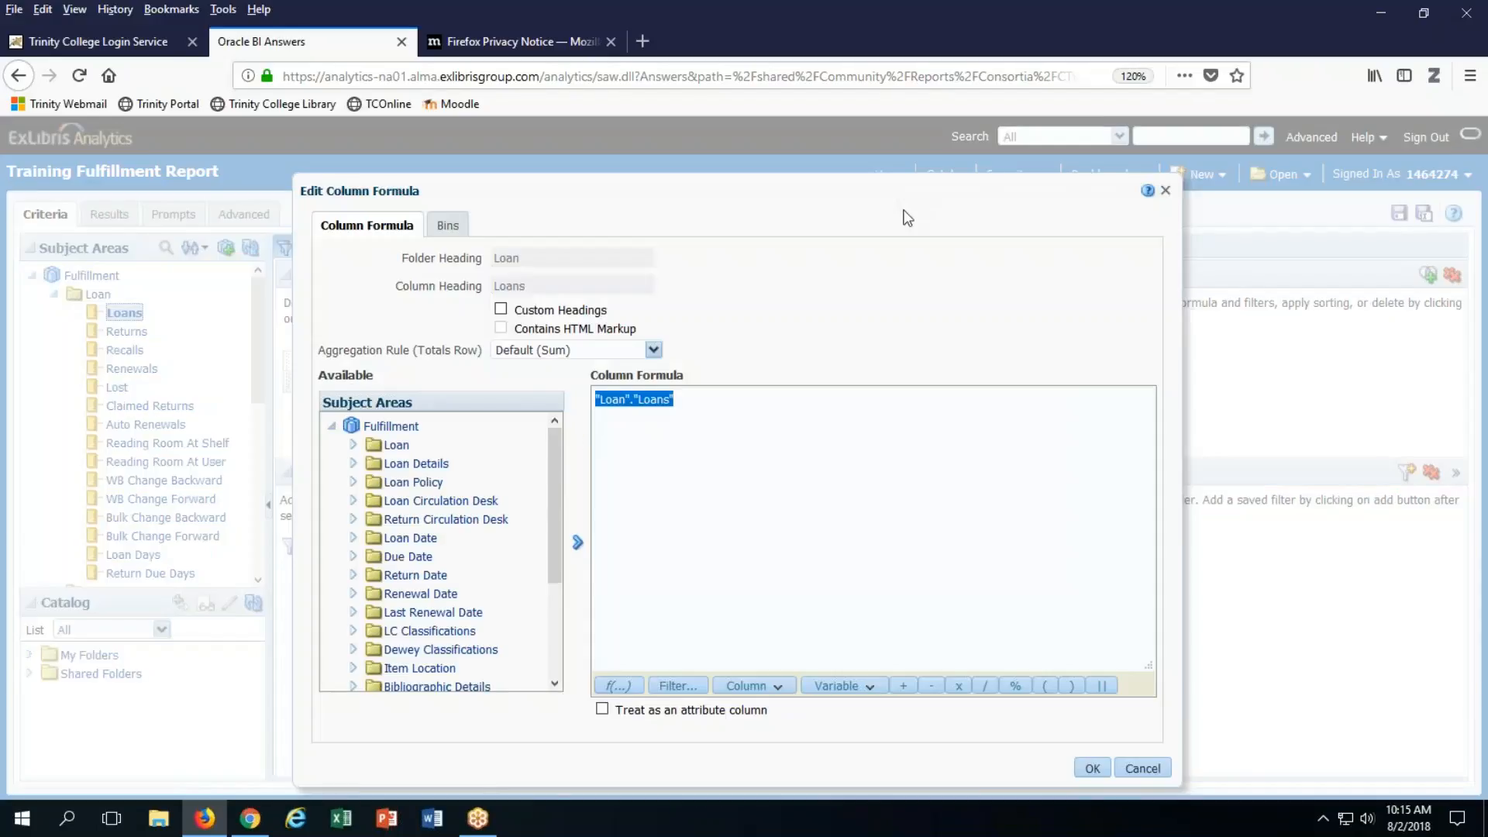
drag(871, 196, 902, 126)
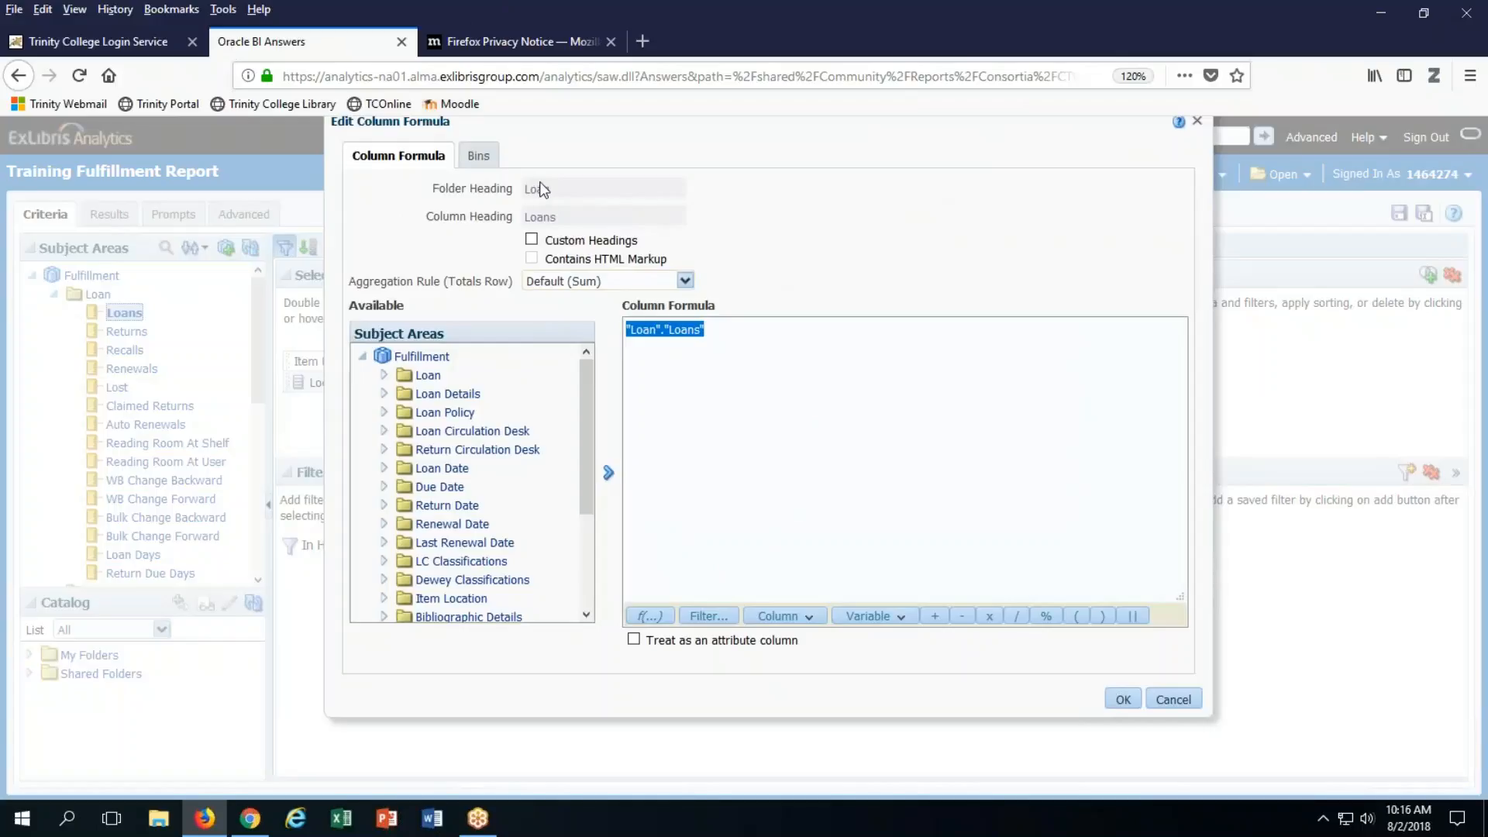
click(532, 239)
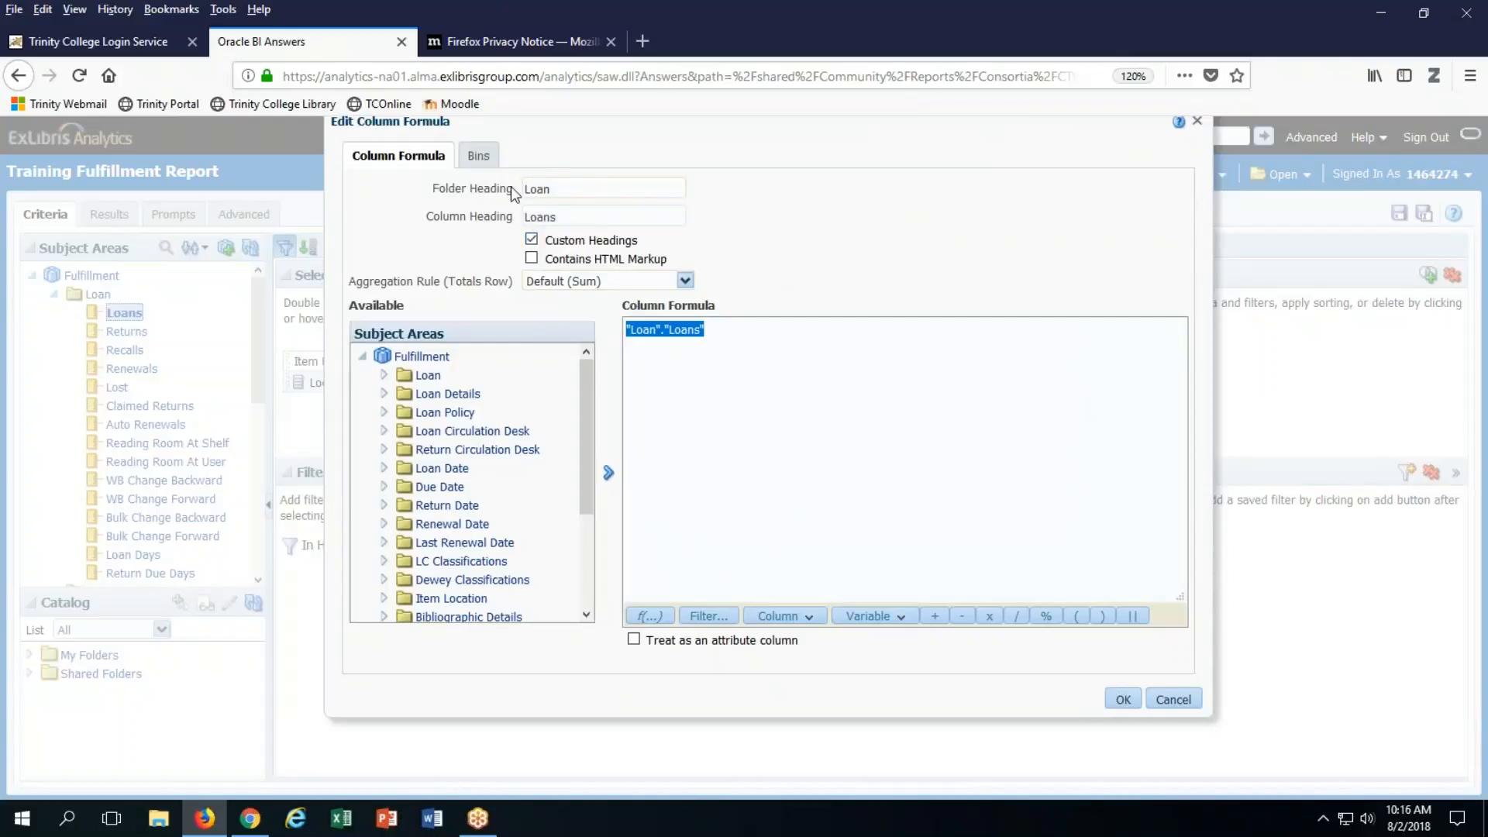
click(564, 222)
click(729, 330)
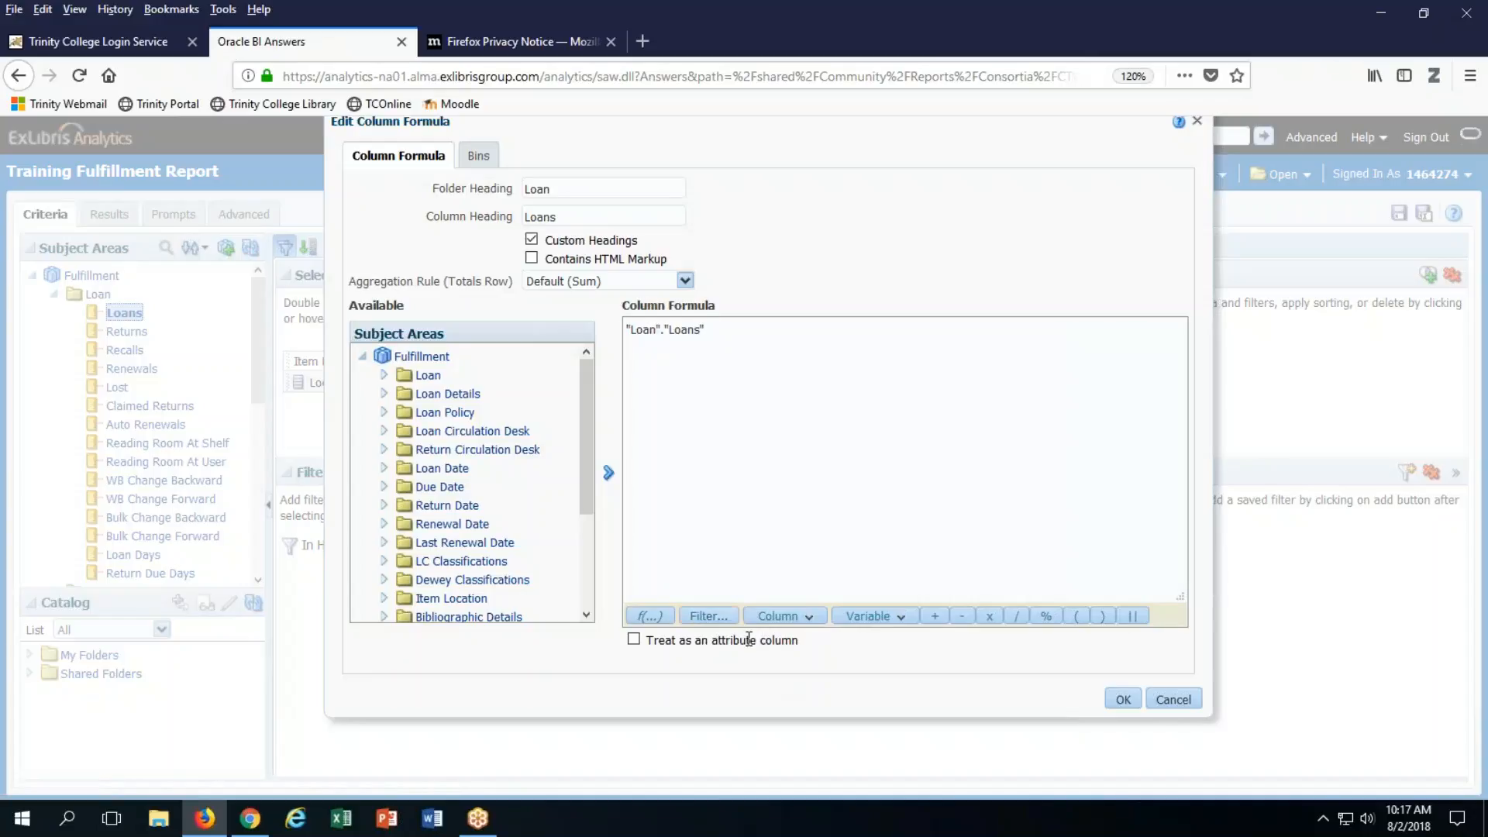
click(808, 614)
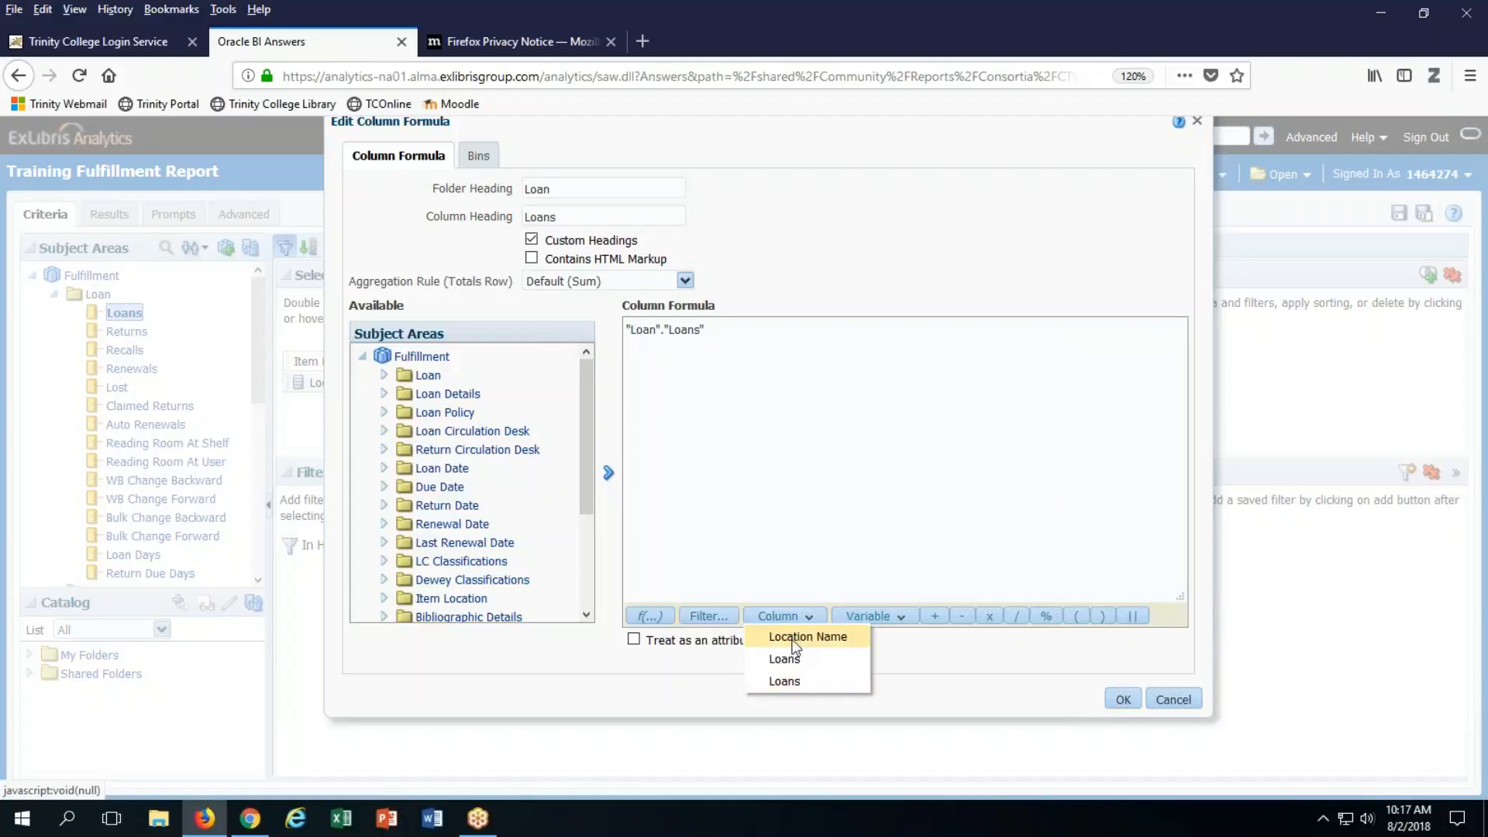
click(895, 617)
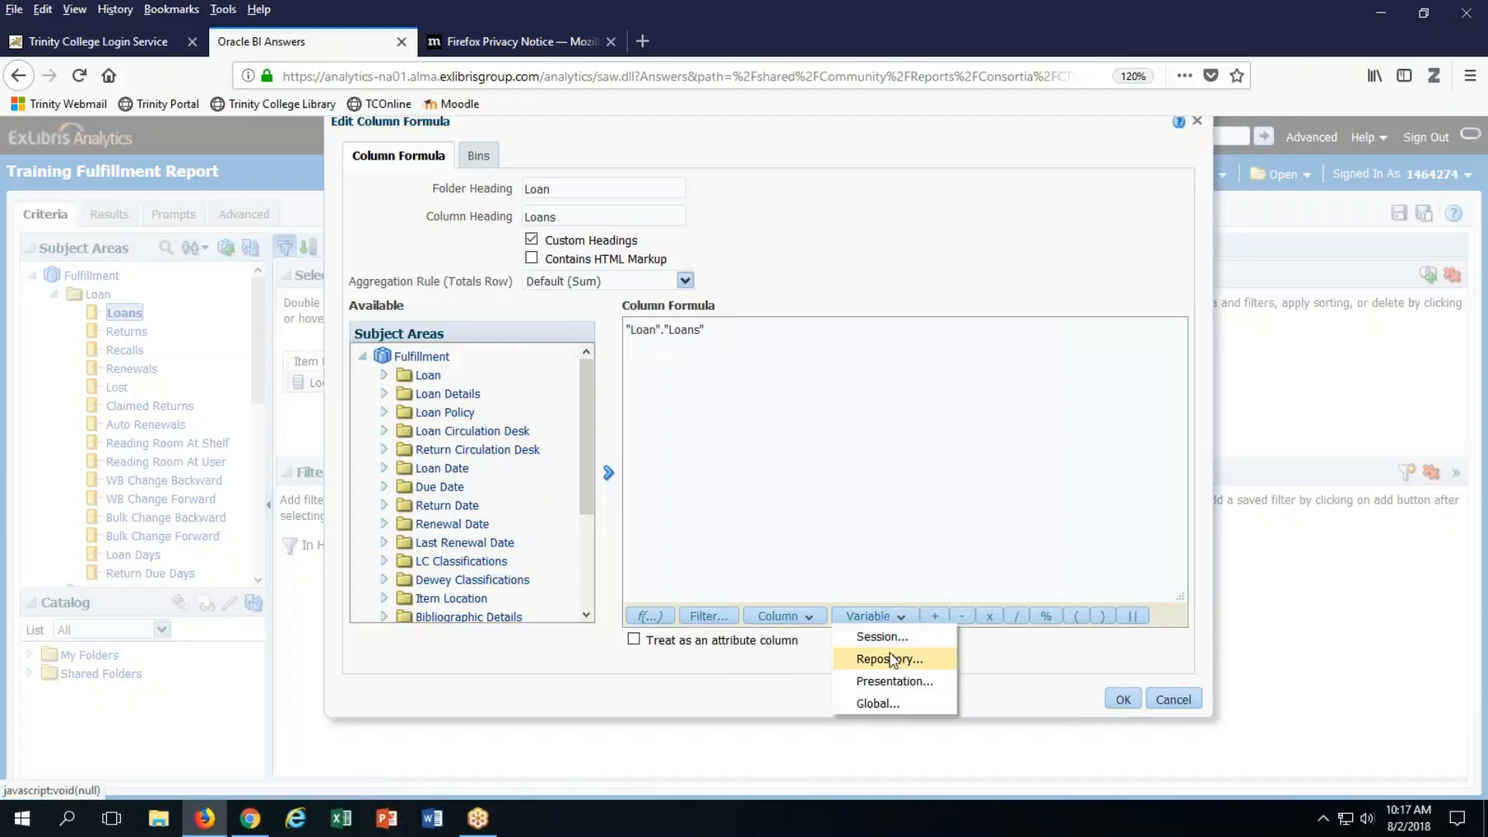
click(793, 473)
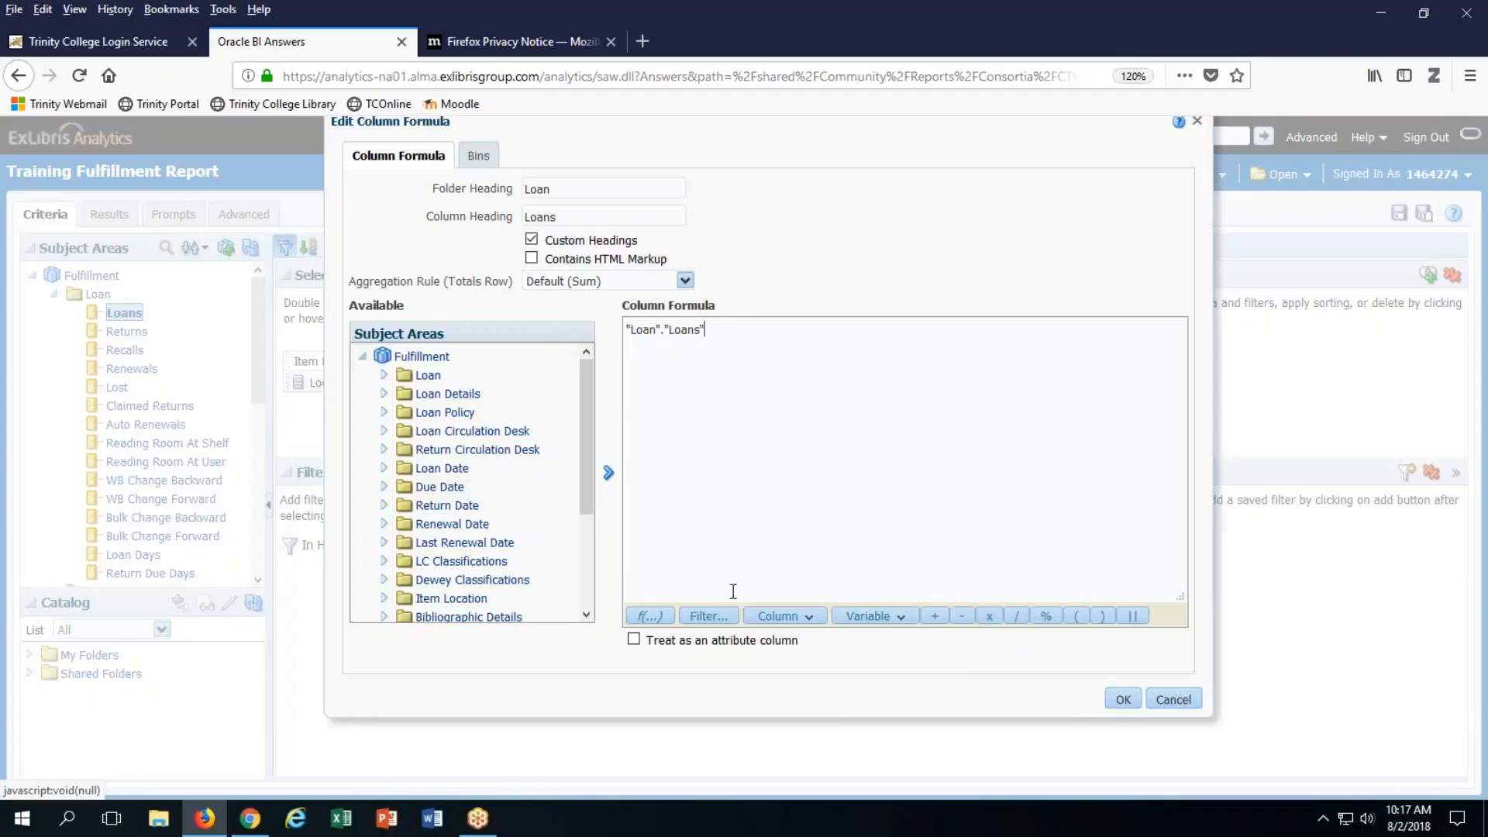
Start inserting a filter around the whole "Loan"."Loans" formula, based on Patron Group from Patron Detail.
drag(714, 329, 604, 331)
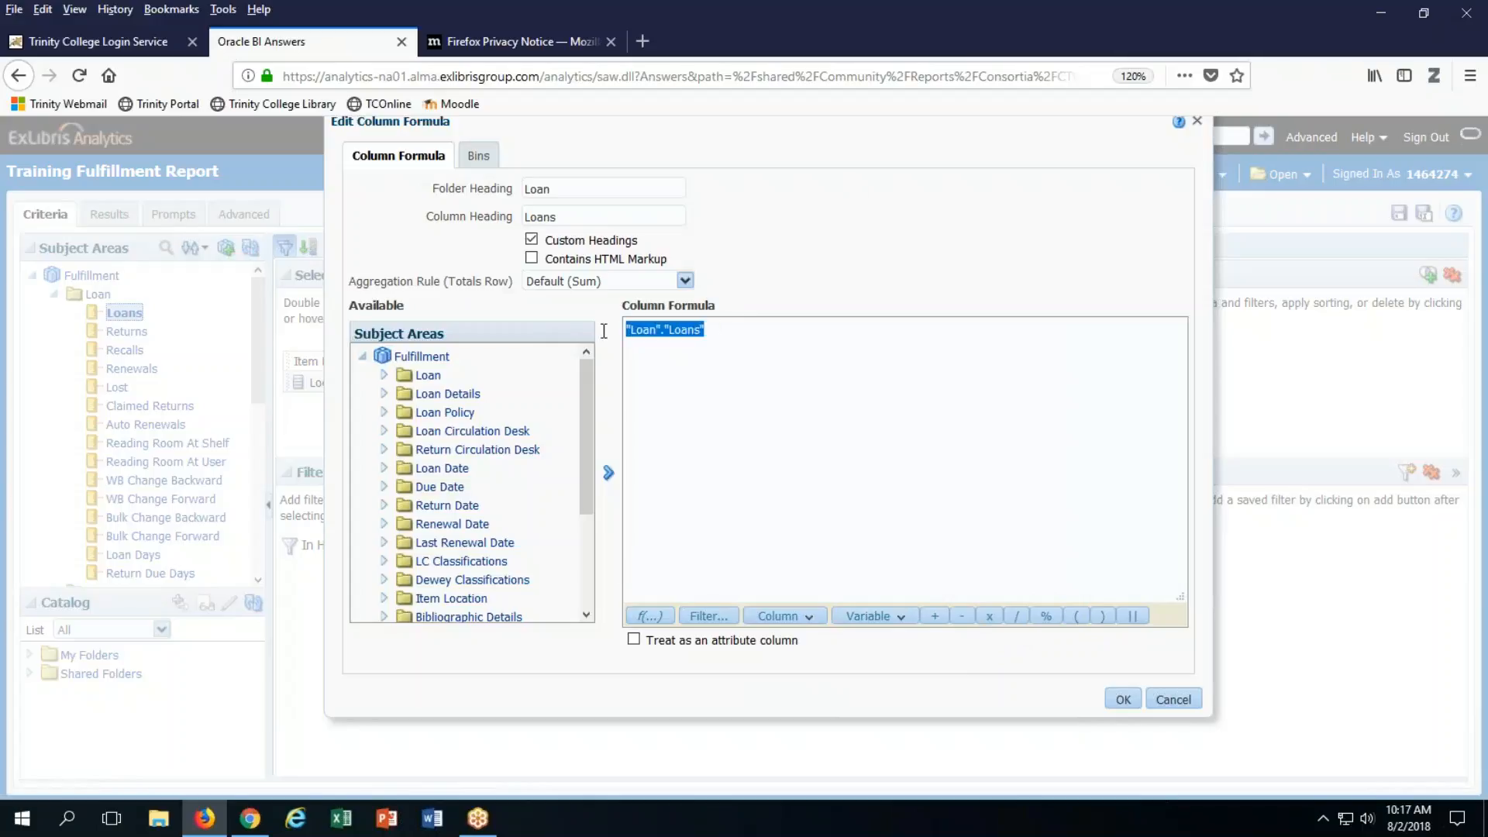
click(710, 618)
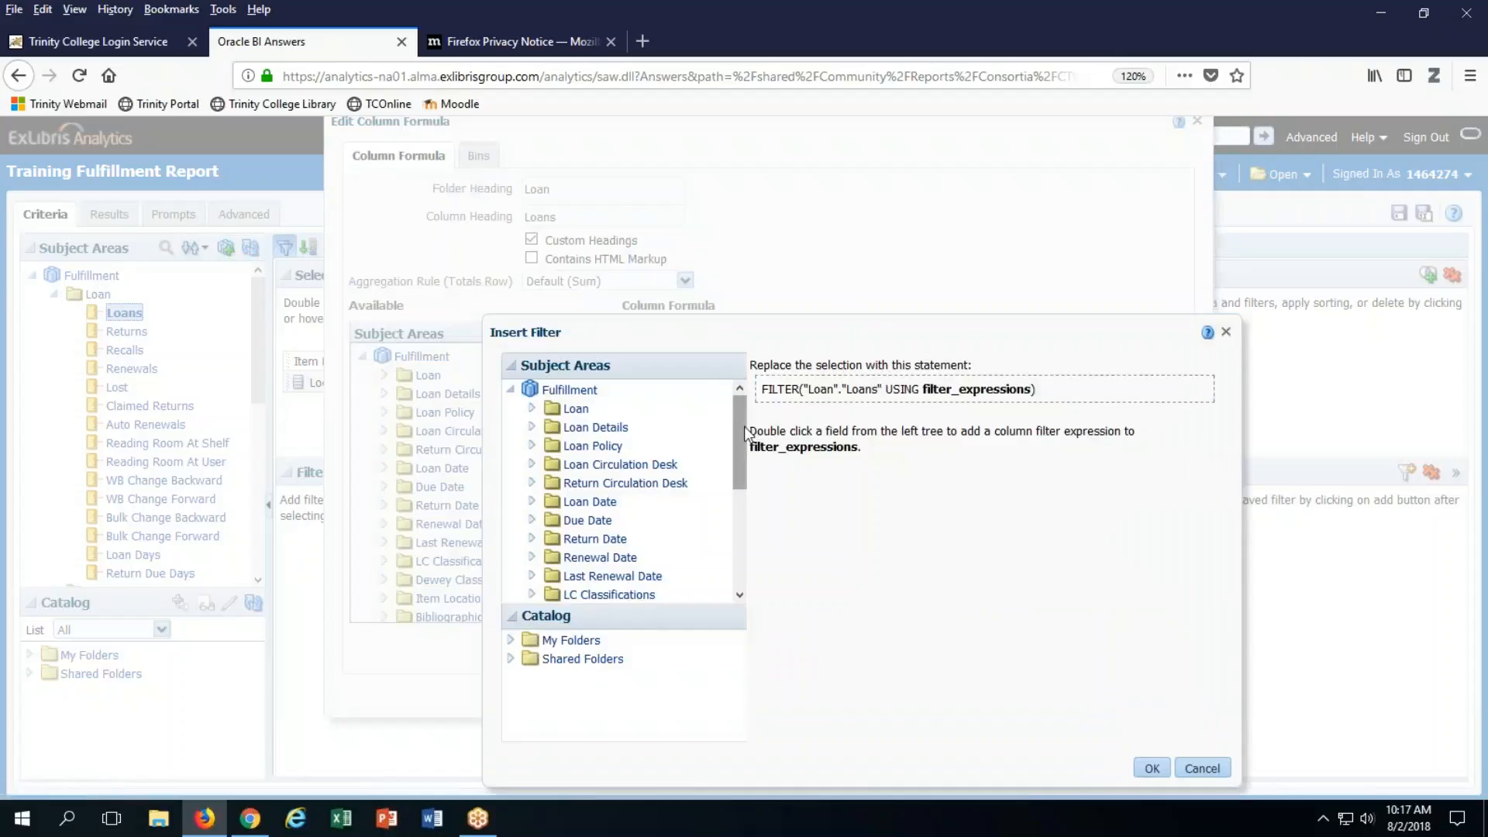
drag(743, 438, 730, 529)
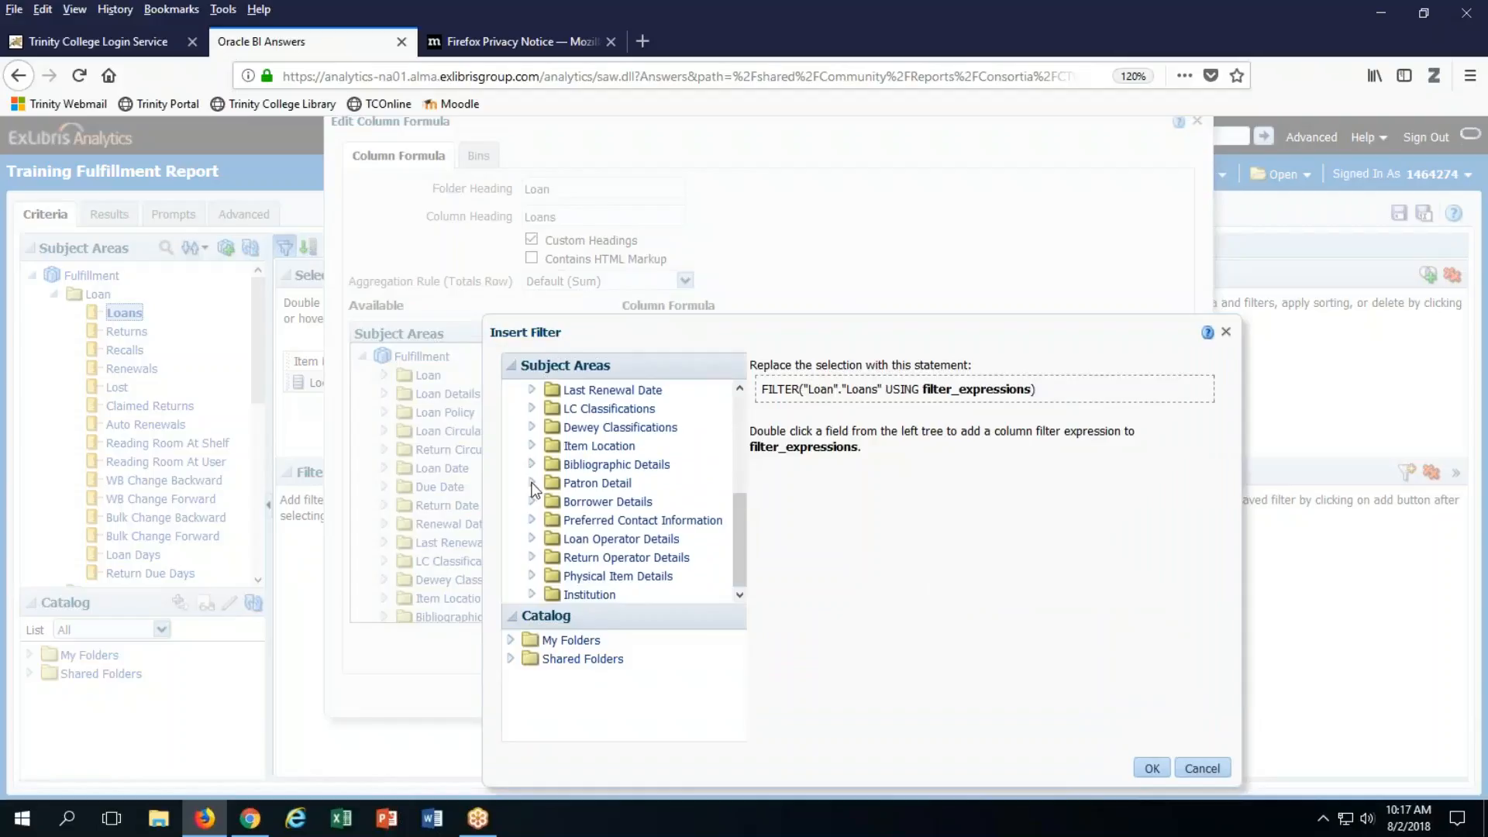
click(532, 484)
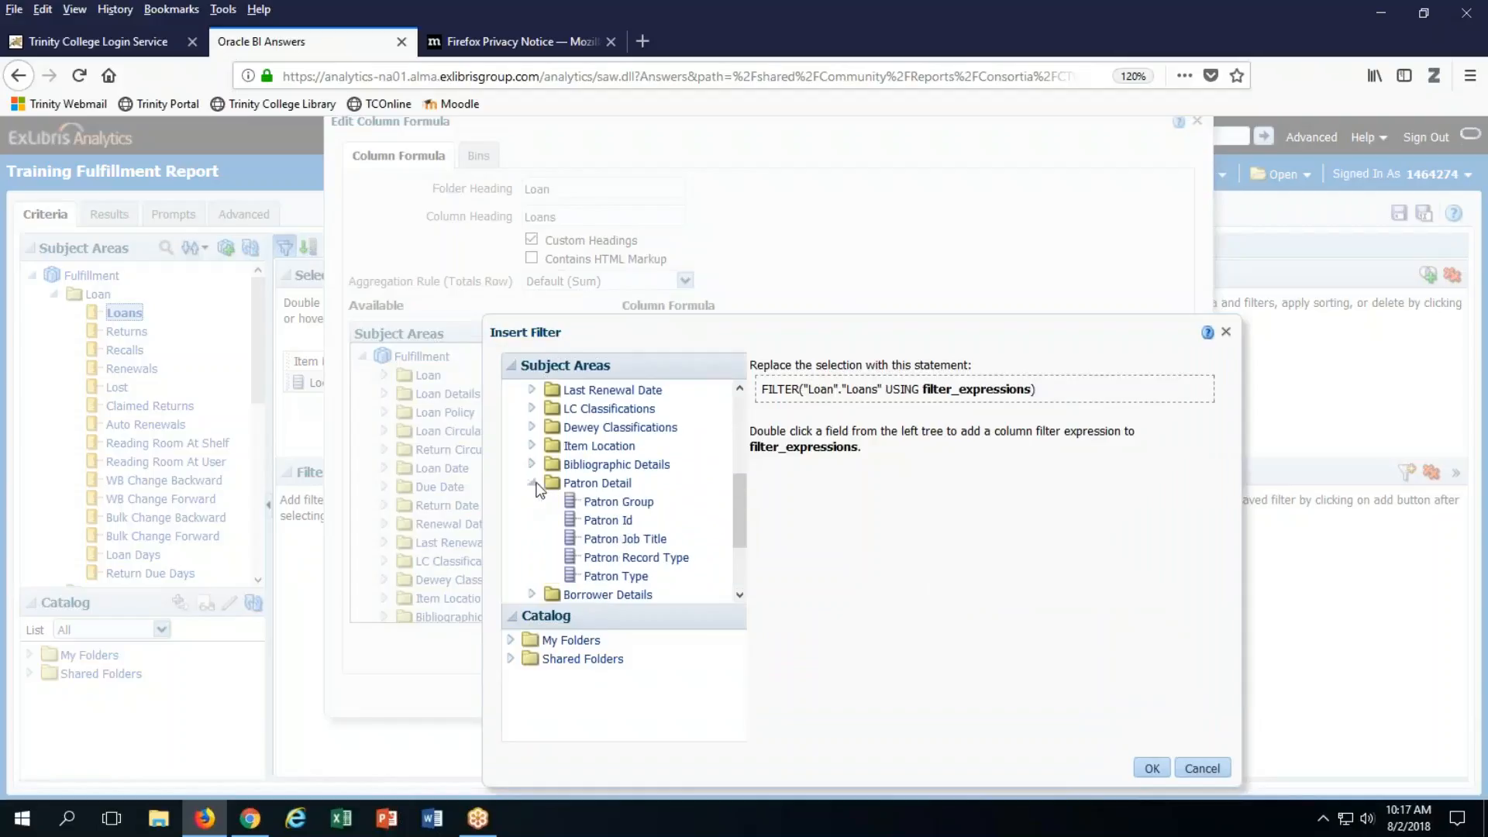
double_click(635, 503)
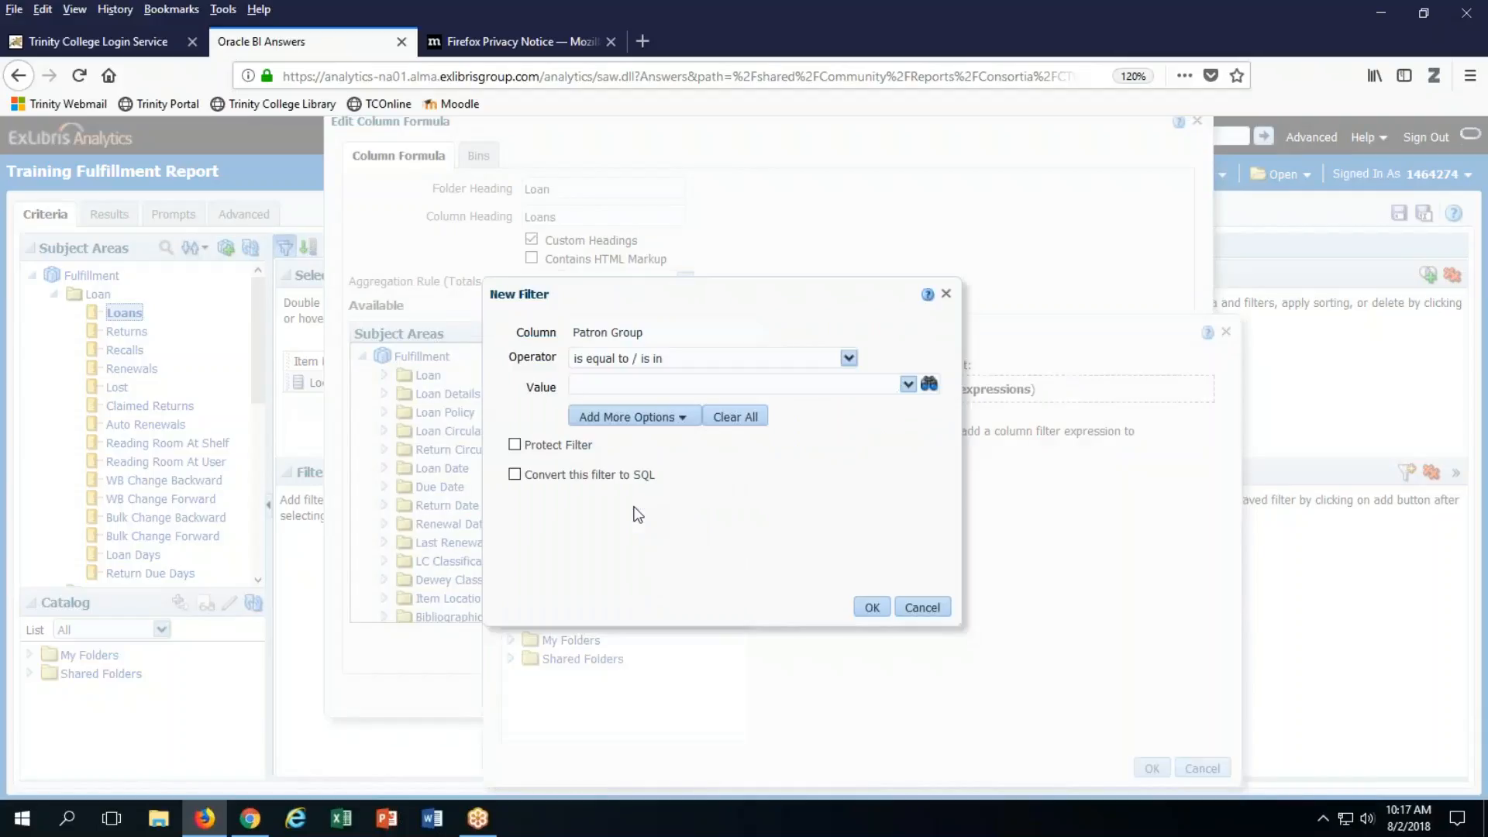
Set the Patron Group filter to is equal to / is in TC-BASIC, insert it into the formula, and apply the formula to the column.
click(908, 385)
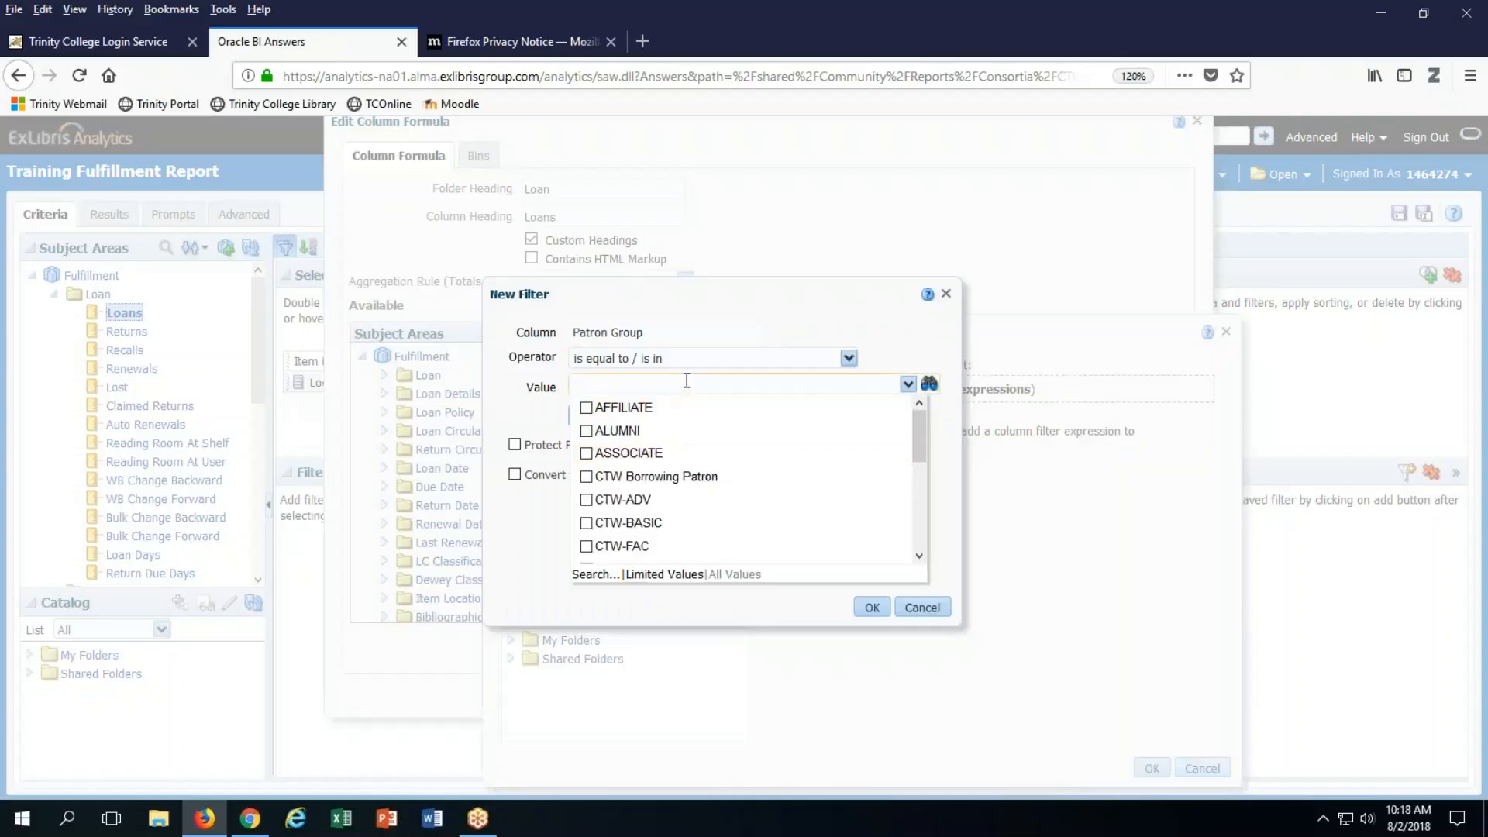
drag(923, 431, 913, 523)
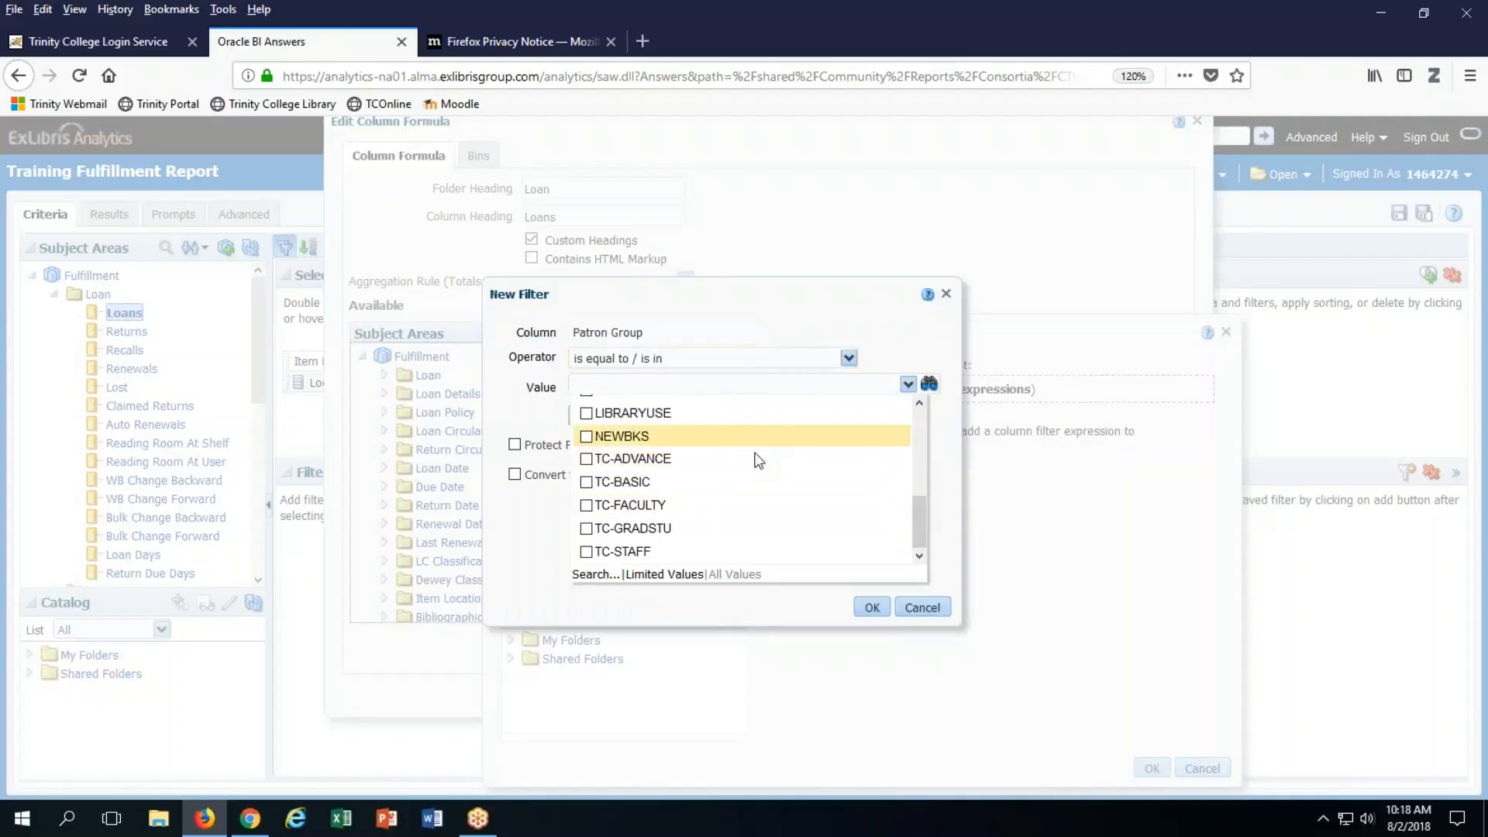
click(616, 482)
click(870, 609)
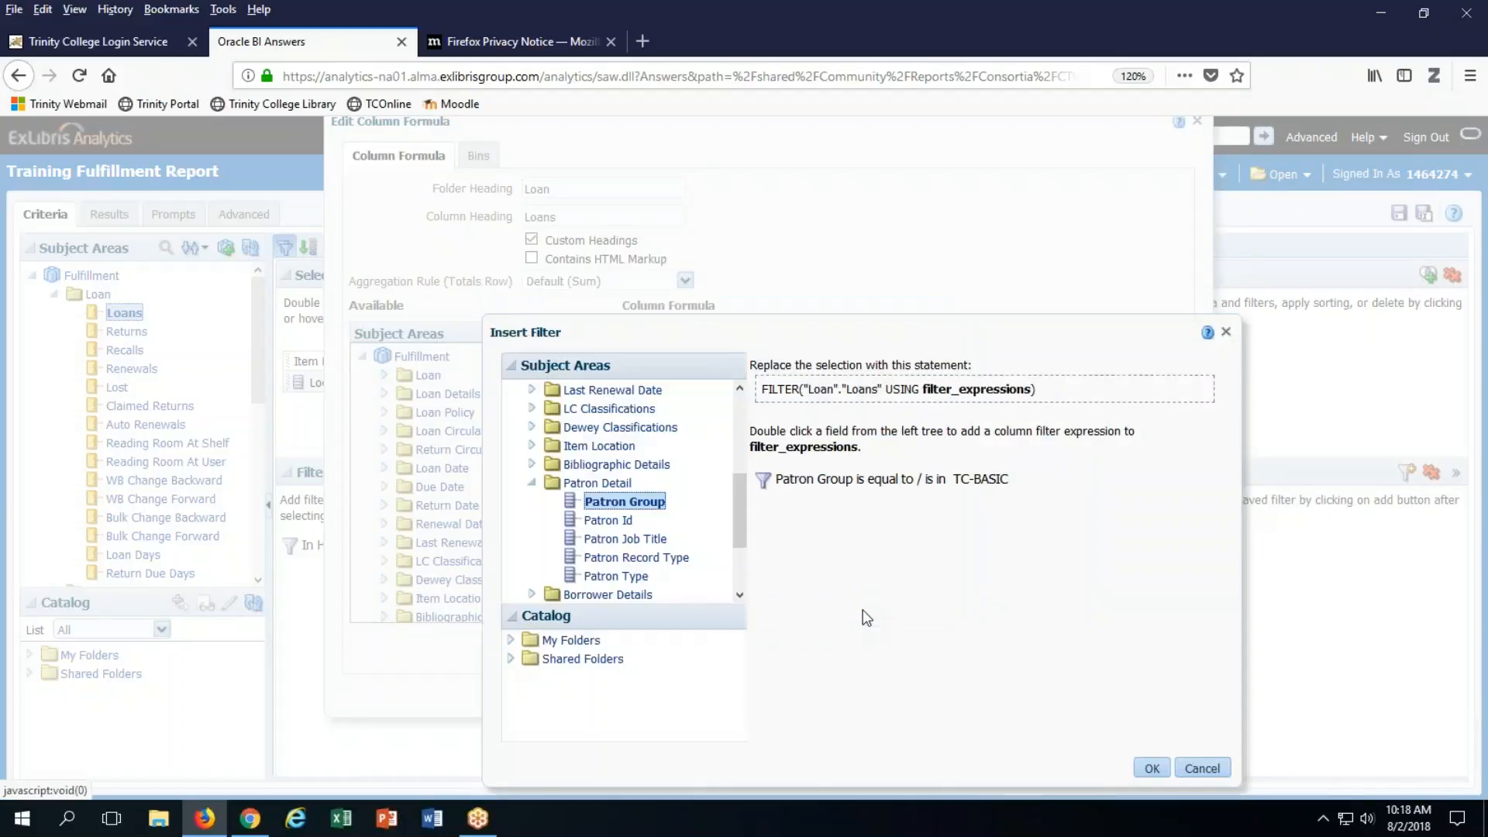
click(1149, 769)
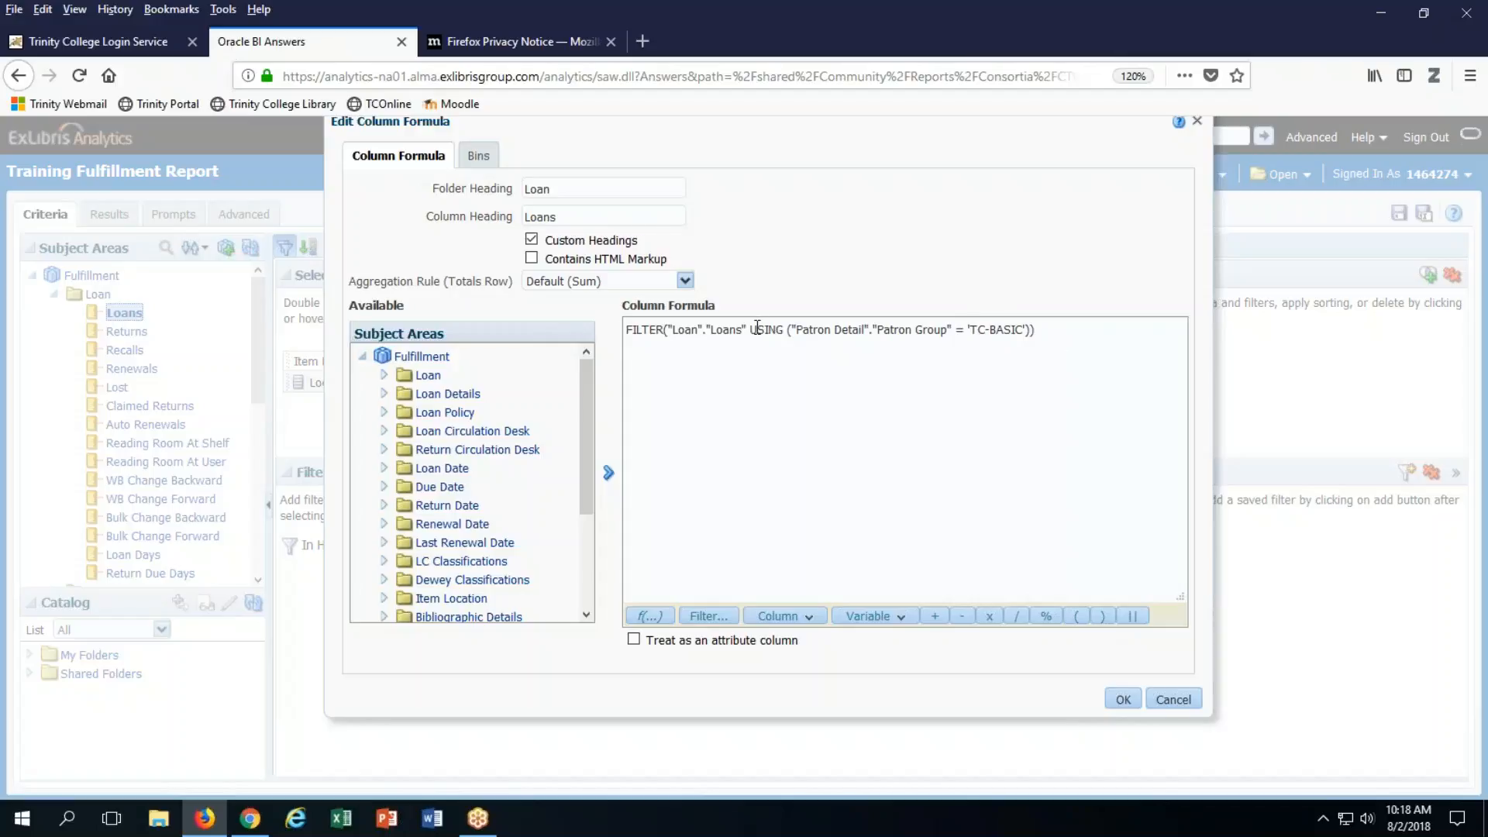
click(1123, 701)
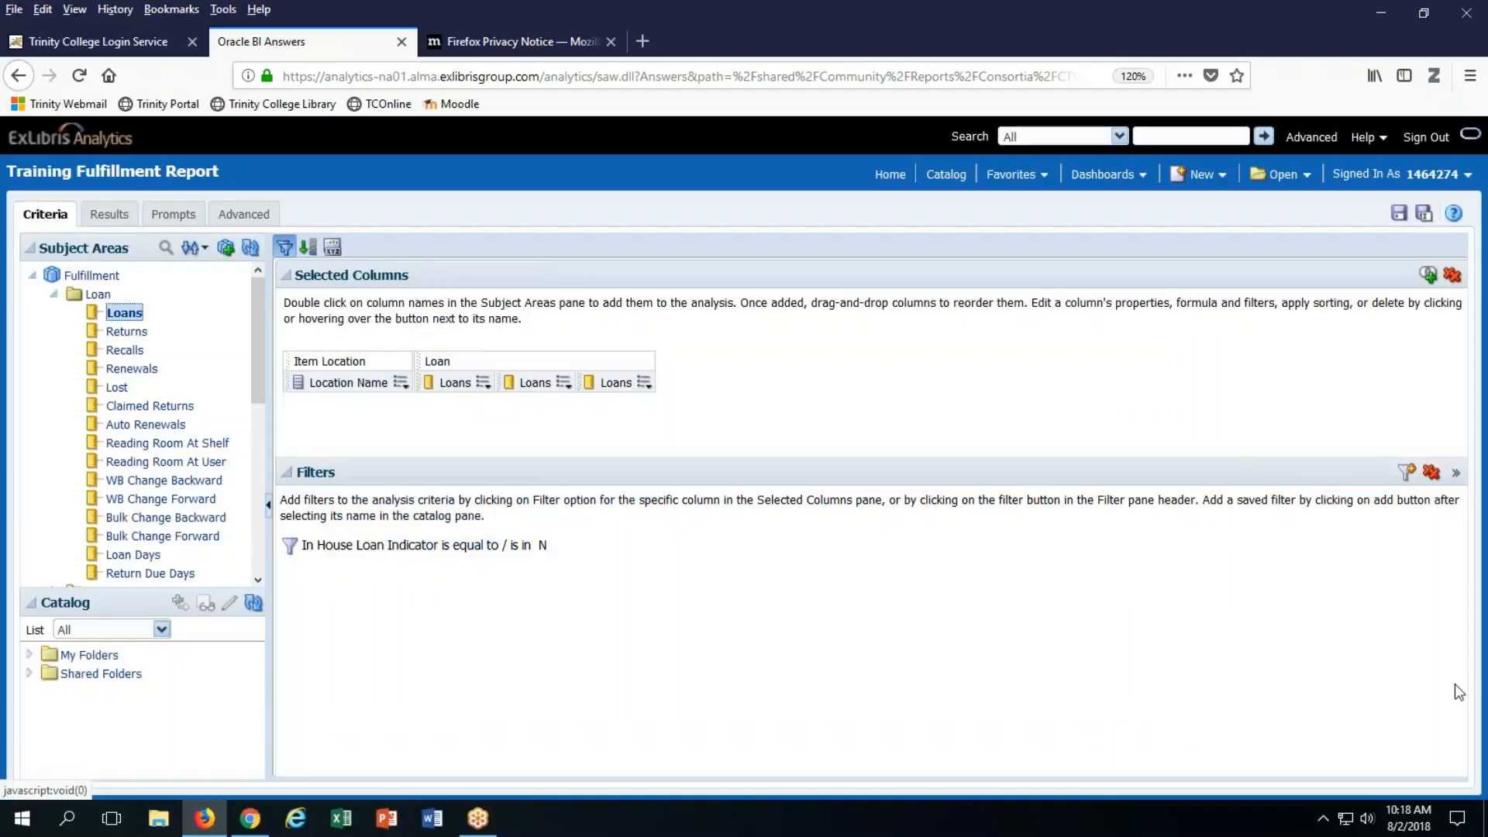
click(482, 384)
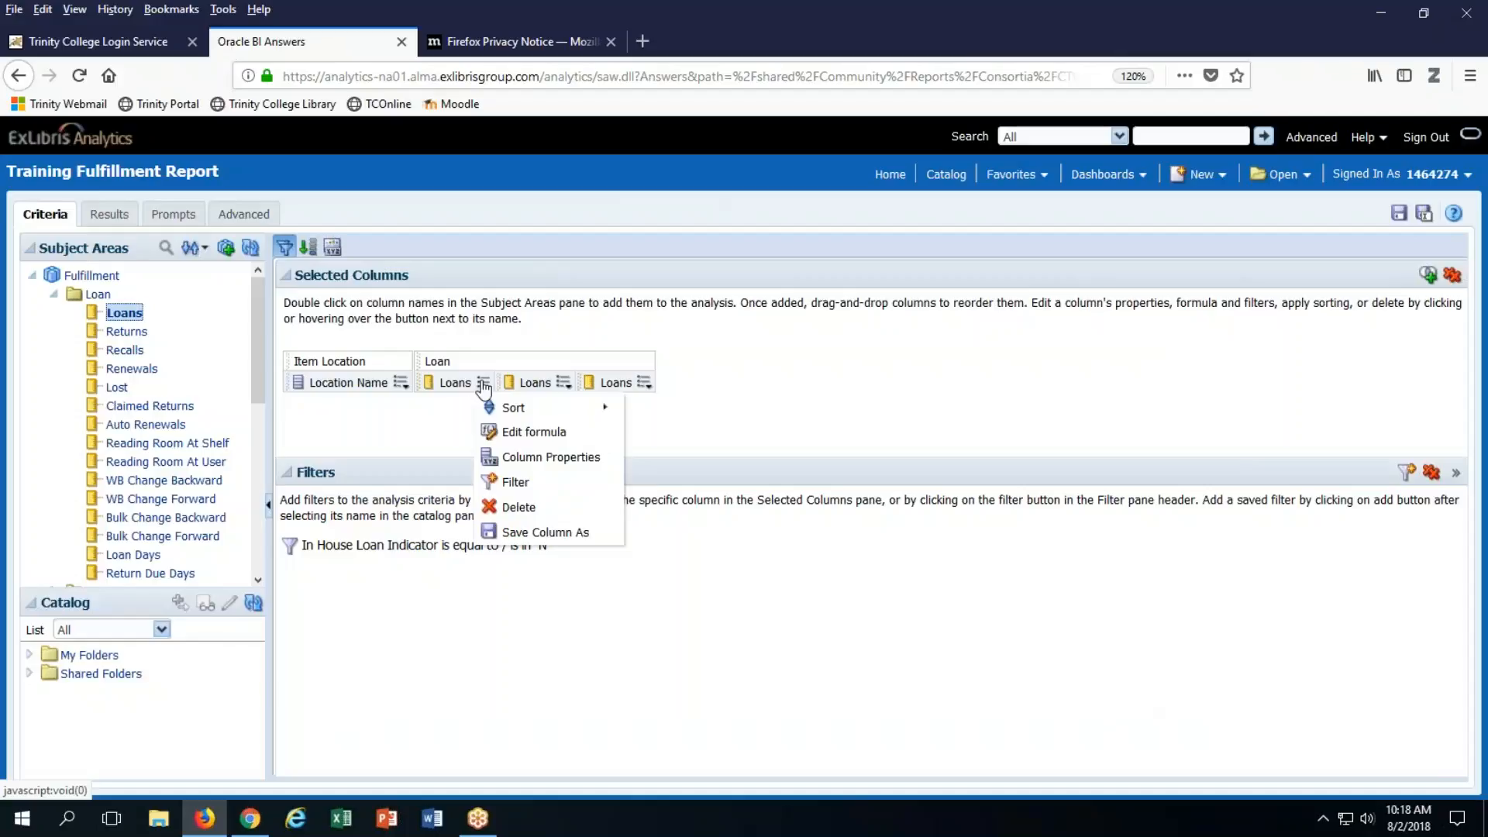
click(526, 476)
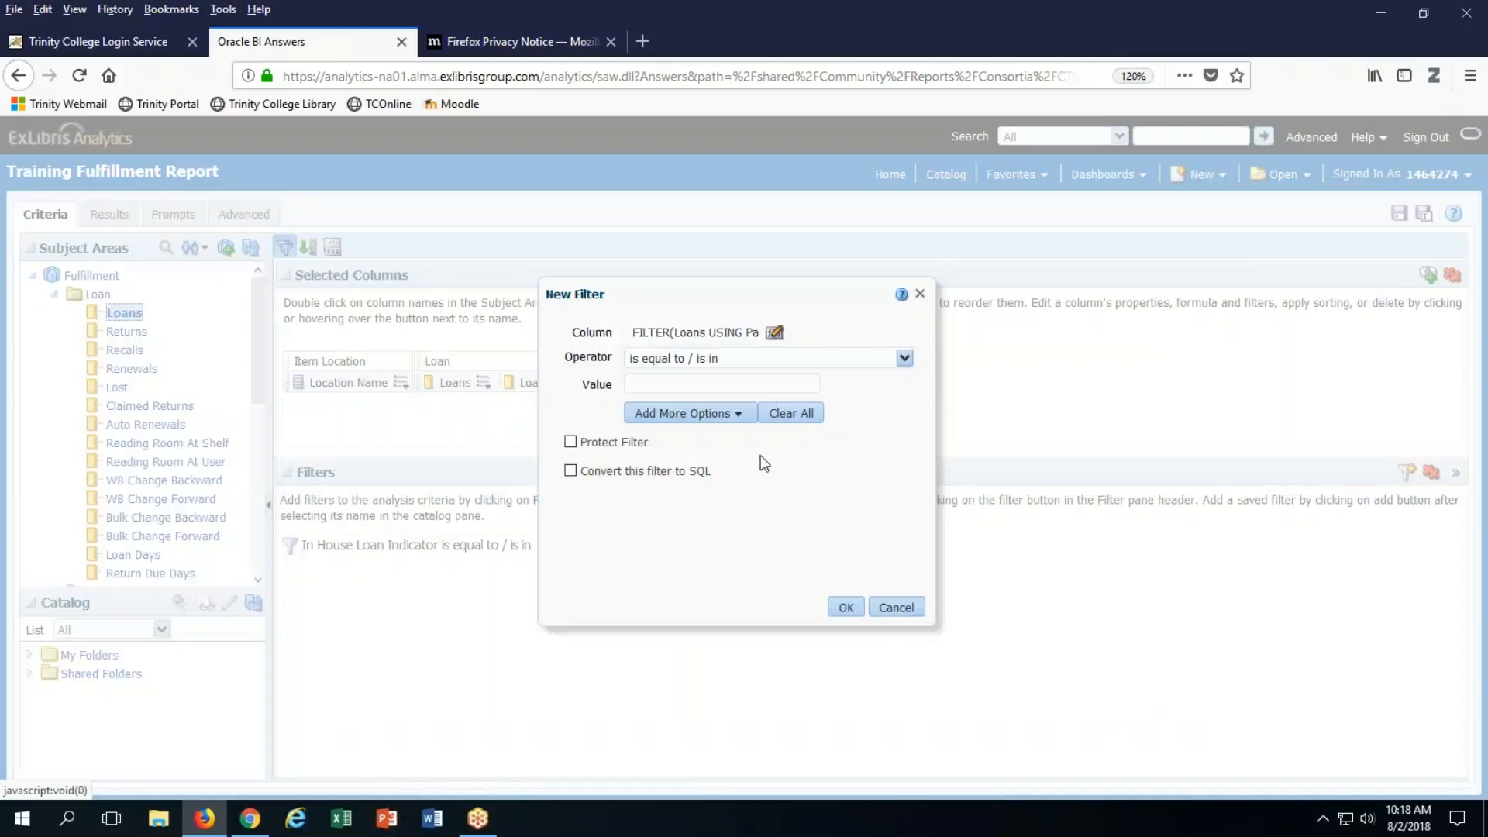
click(920, 293)
Set the column heading of the TC-BASIC filtered Loans column to TC Basic in its column formula.
click(483, 383)
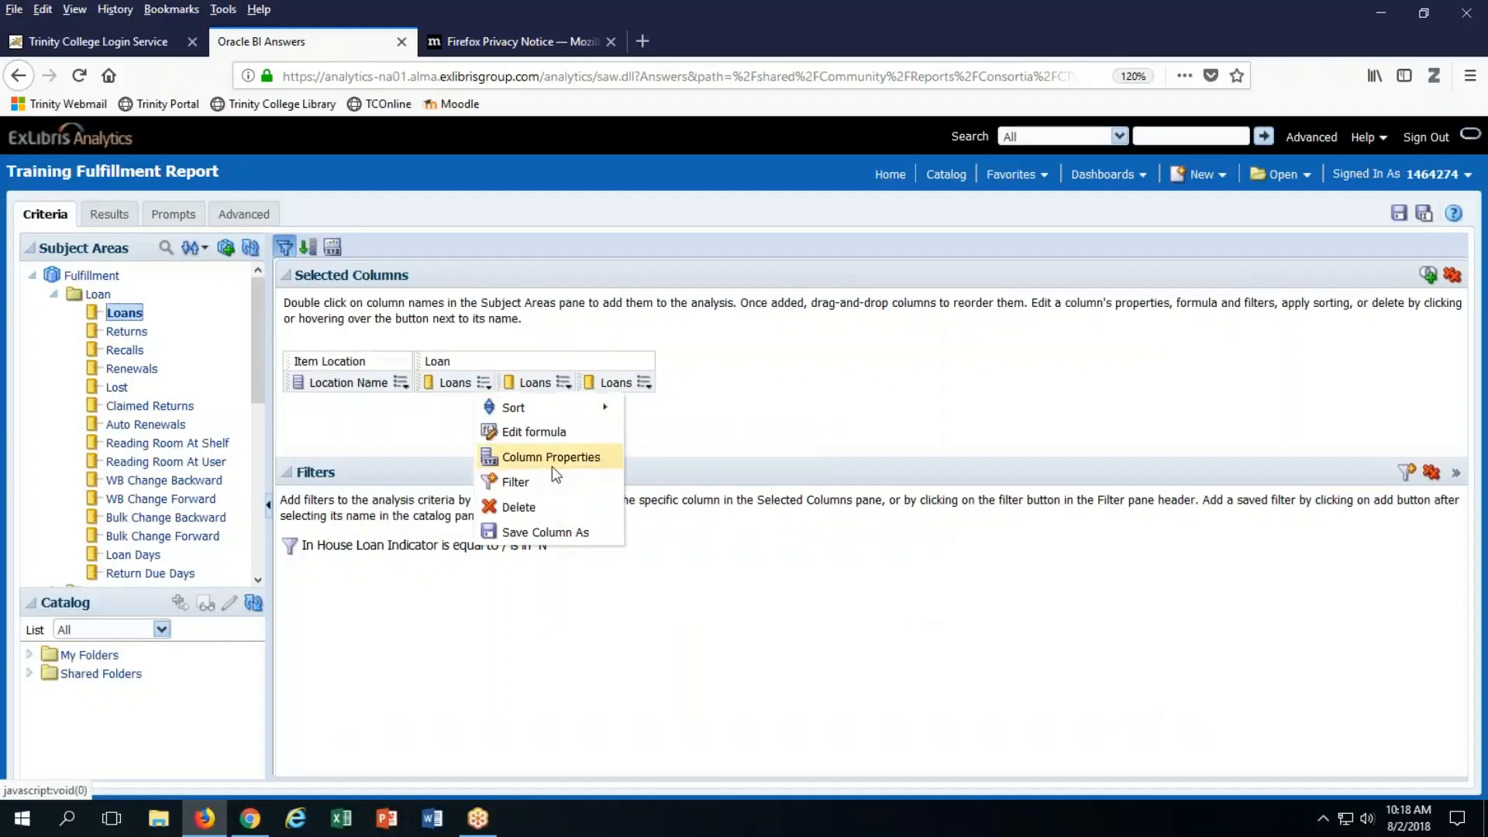
click(544, 431)
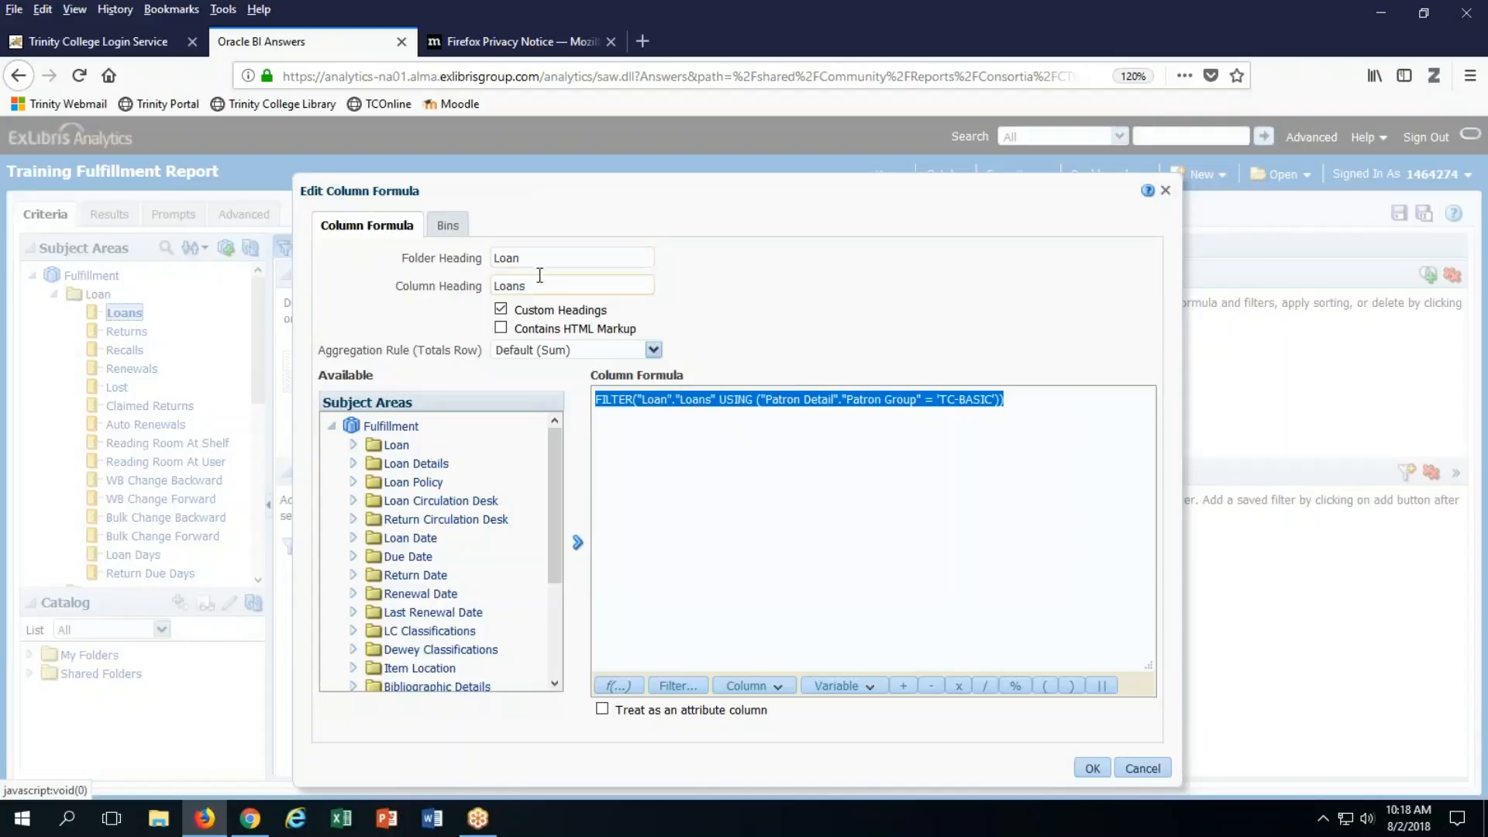
drag(534, 286, 478, 286)
text(TC Basic)
click(1095, 771)
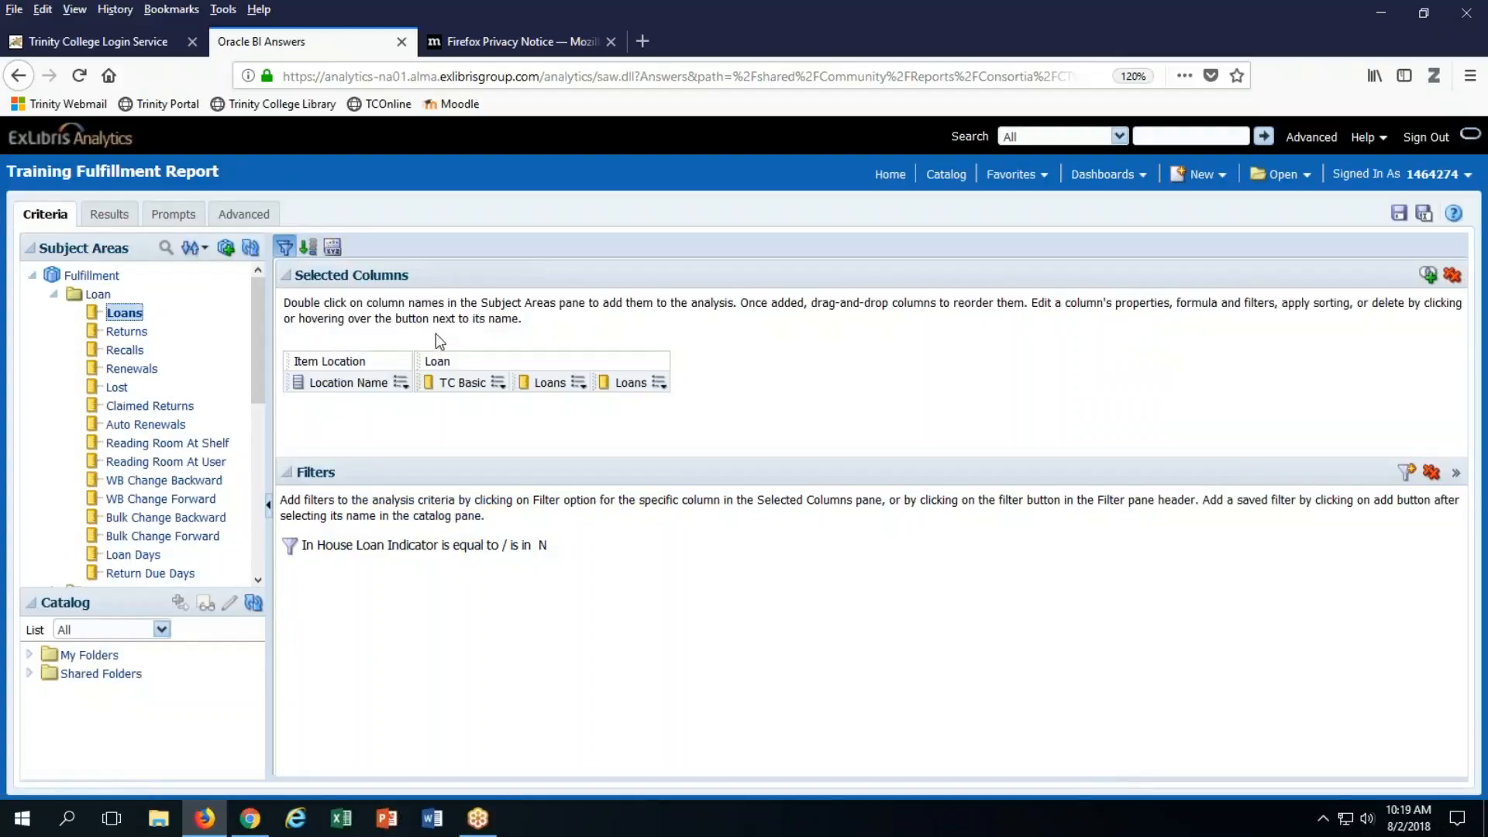
Review the report results to compare the TC Basic column with the unfiltered Loans columns, and return to the criteria.
click(499, 382)
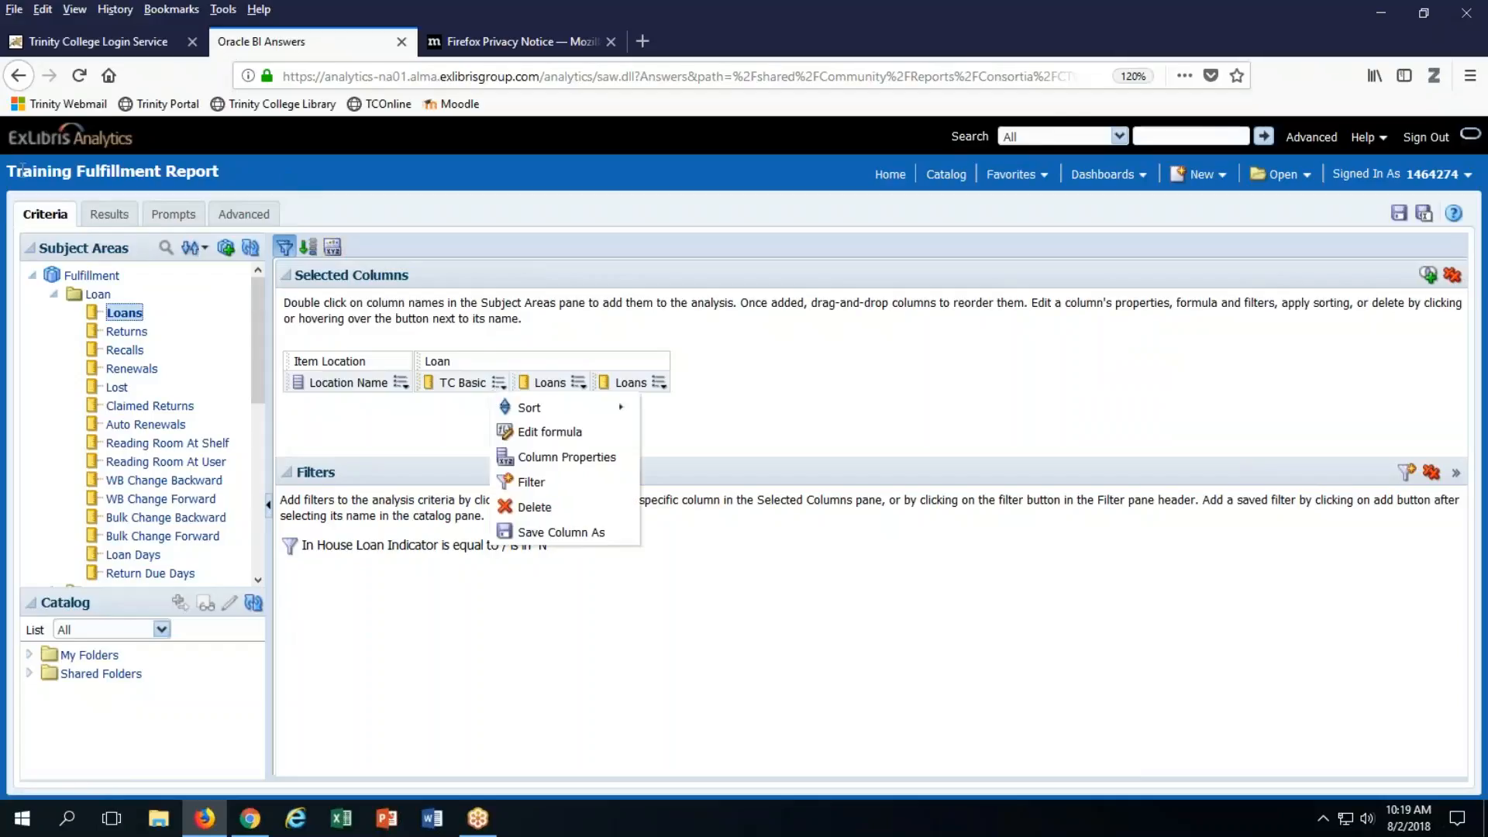
click(109, 215)
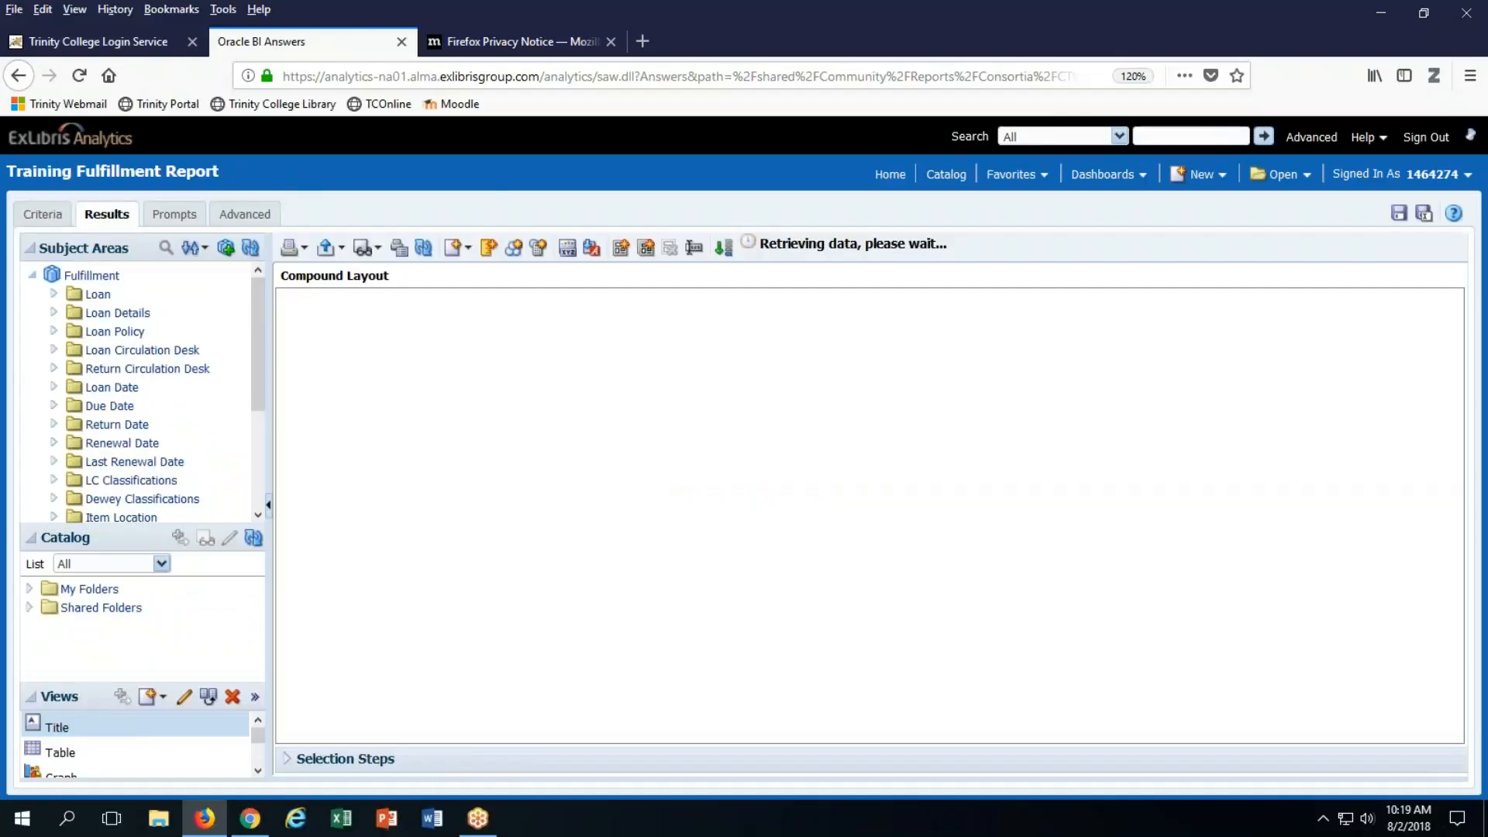
scroll(784, 509, down, 3)
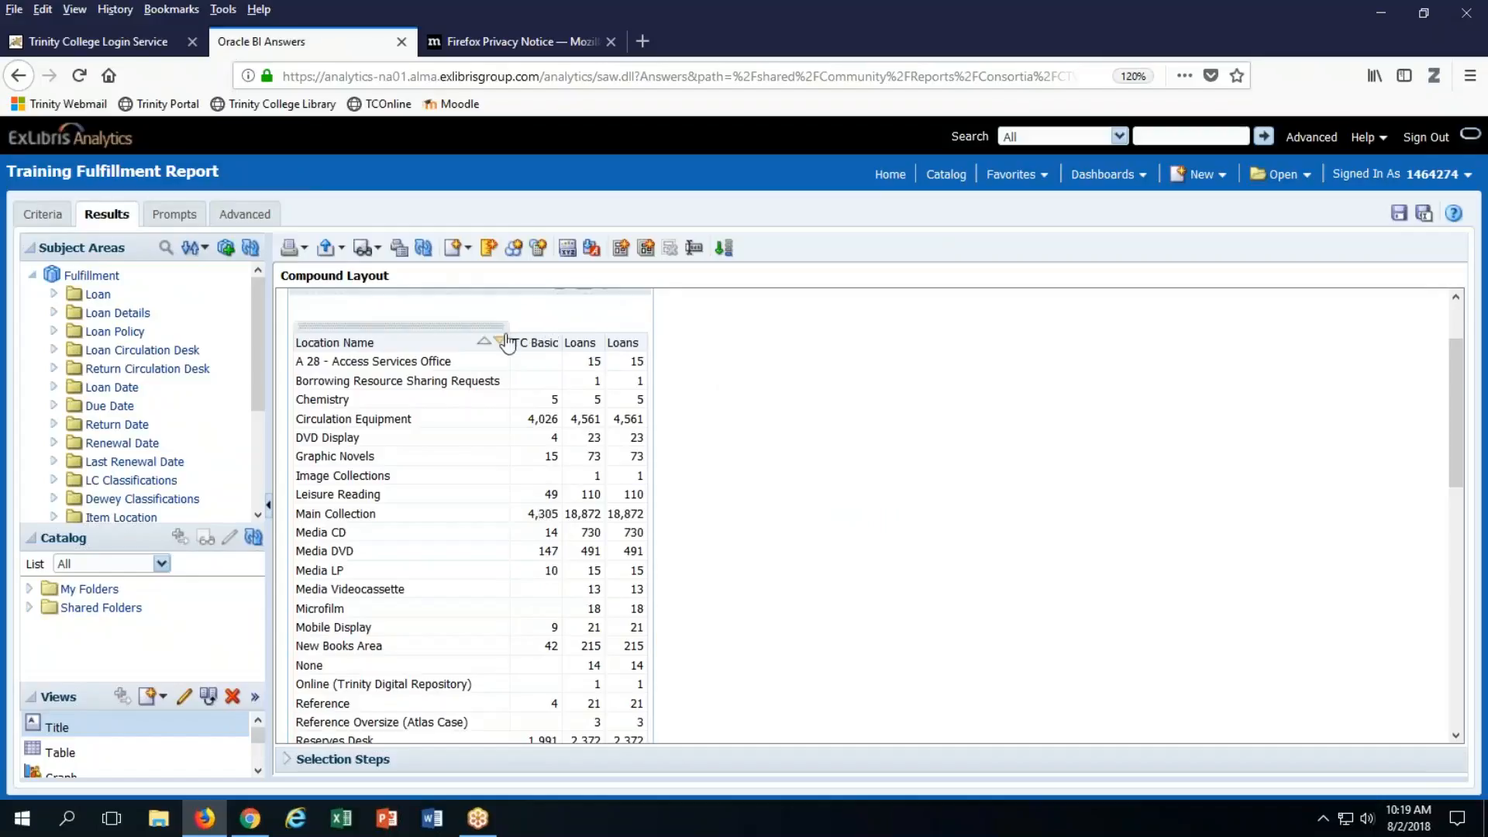
click(22, 222)
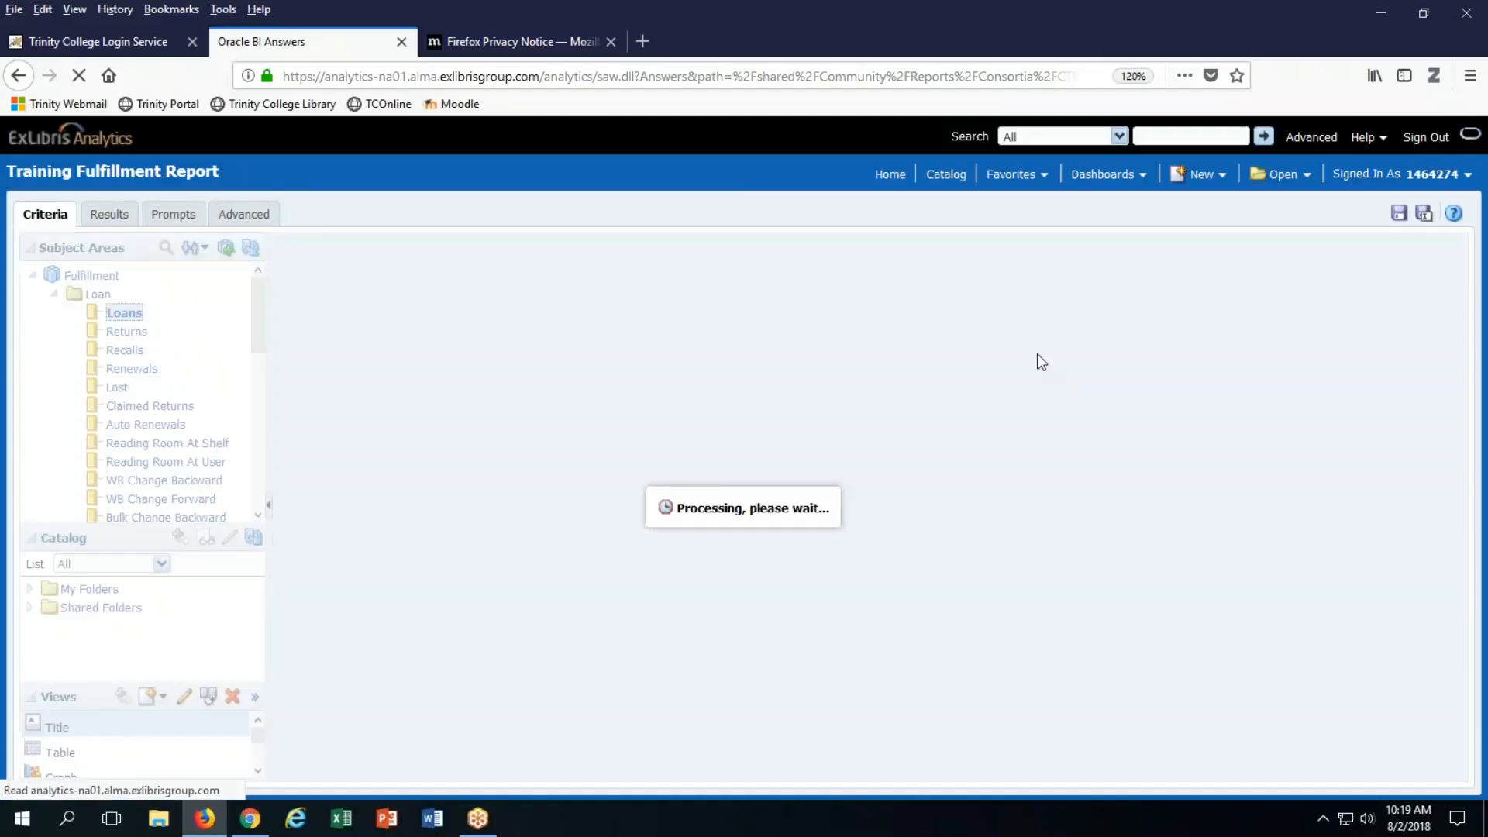
click(584, 394)
click(598, 481)
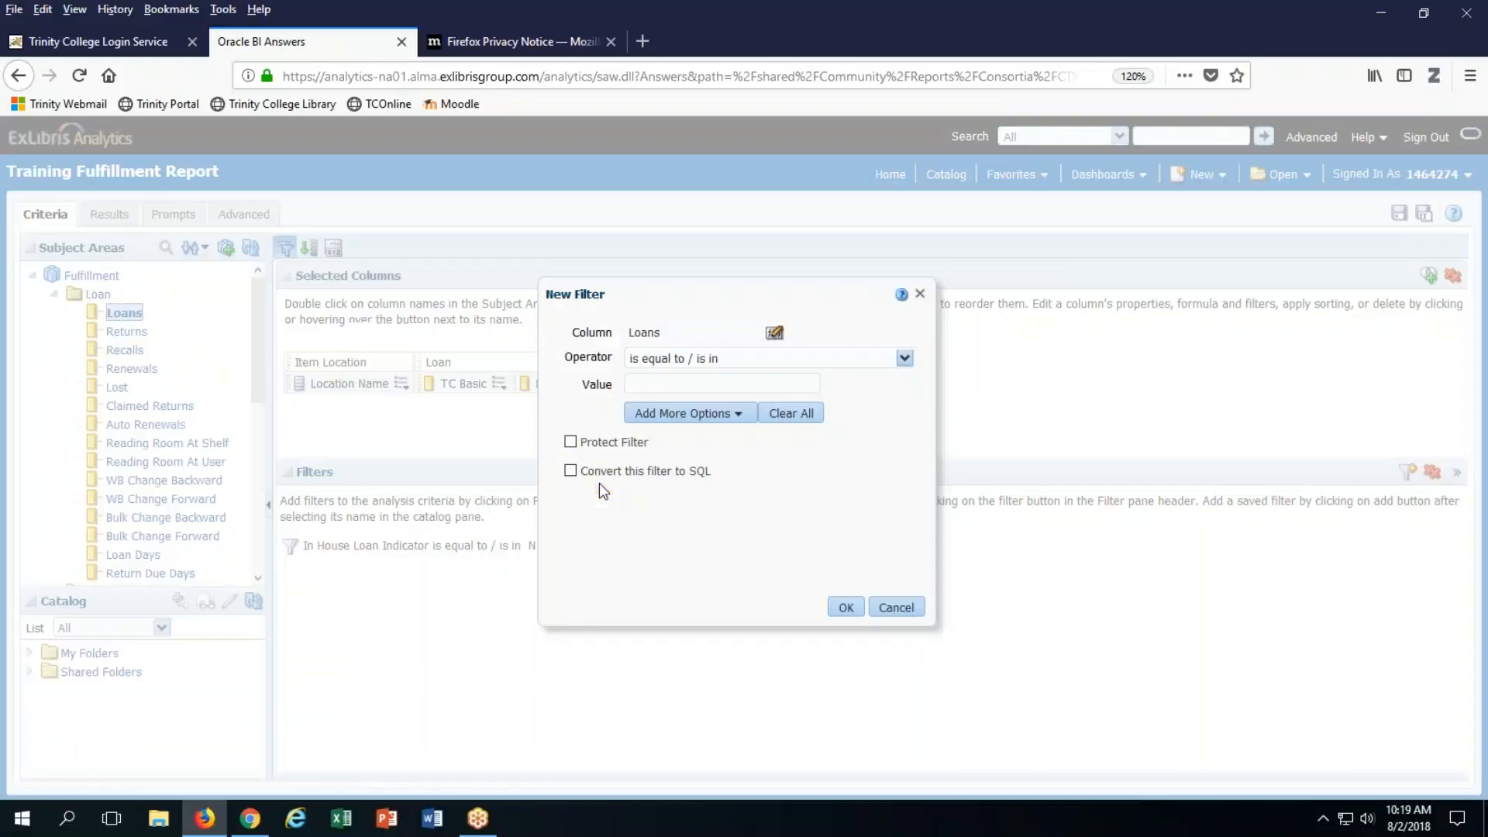
click(920, 294)
Start inserting a filter into the second Loans column's formula, based on Patron Group from Patron Detail.
click(579, 384)
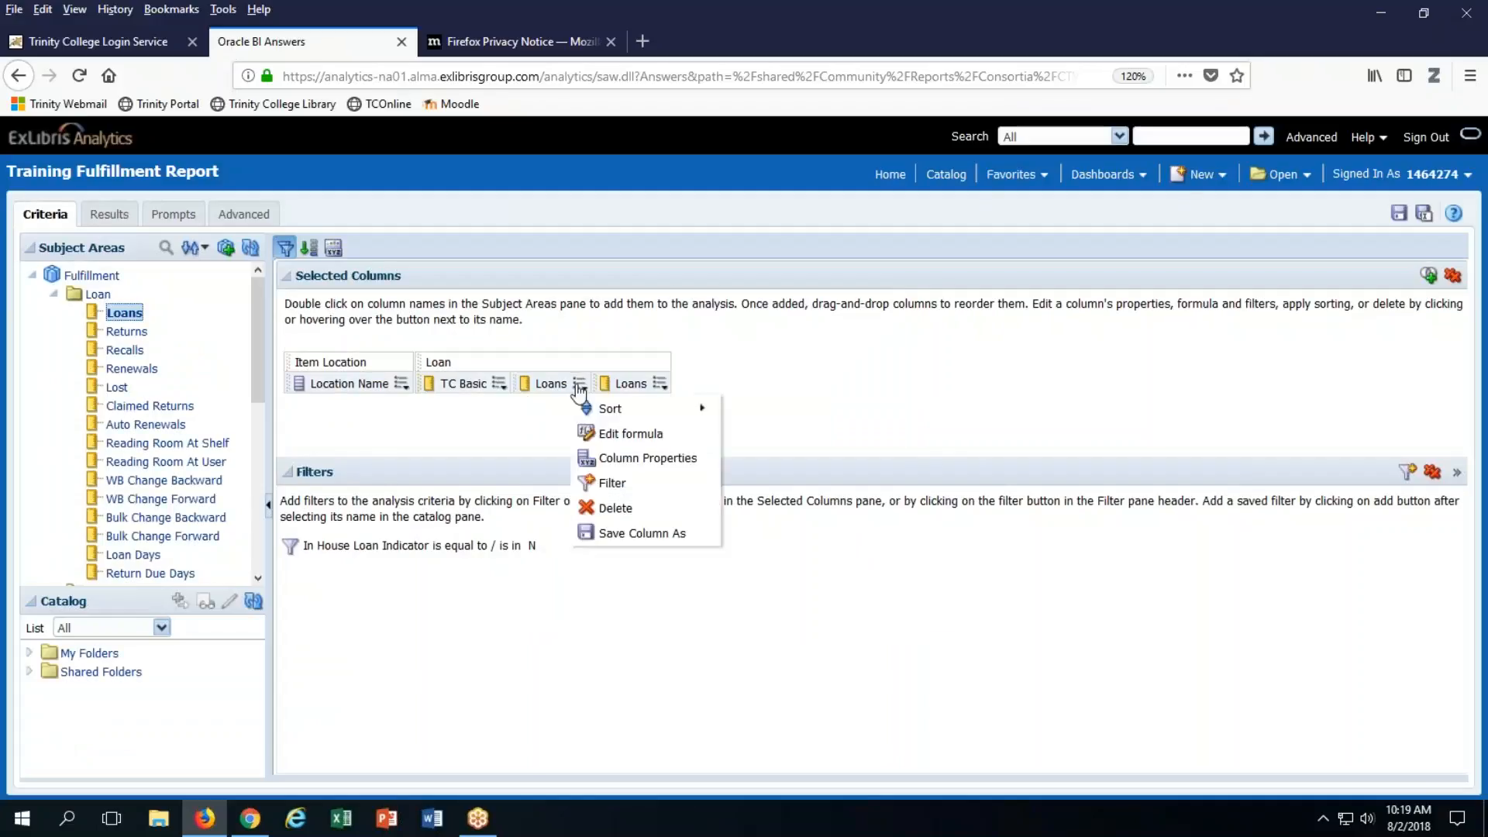
click(628, 436)
click(680, 687)
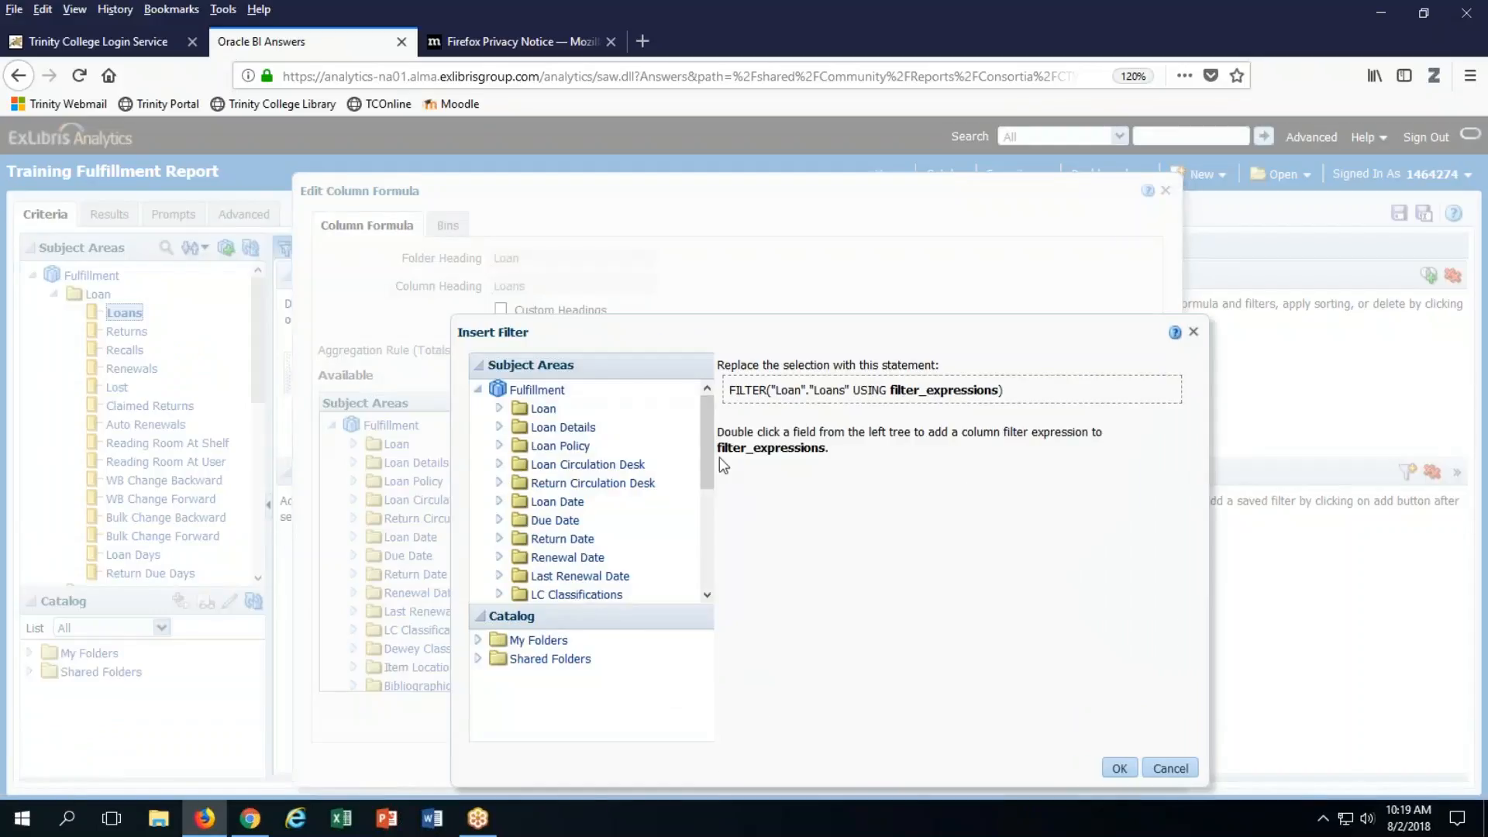
drag(703, 447, 692, 558)
click(499, 483)
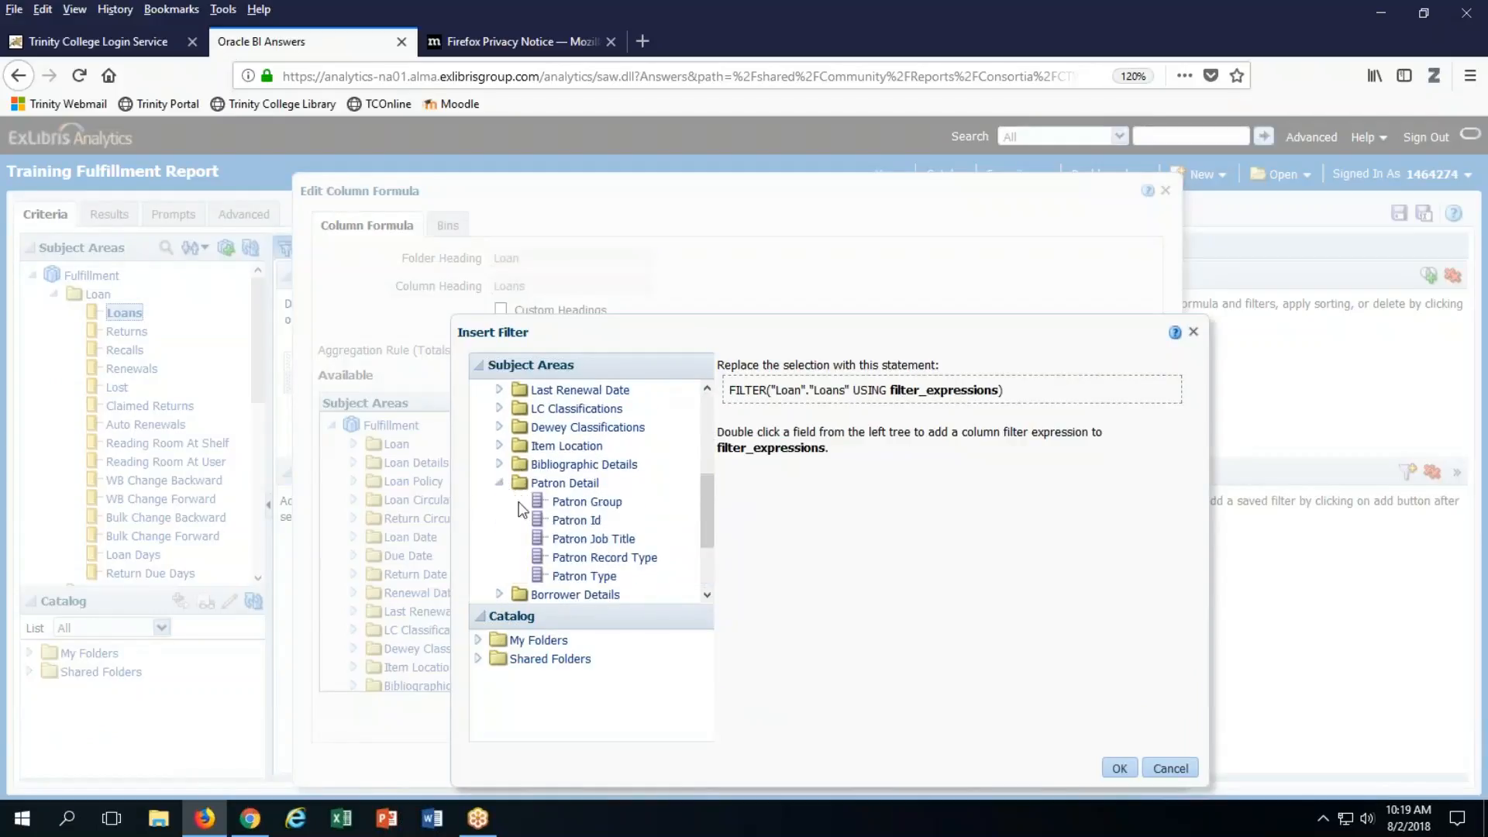
double_click(571, 508)
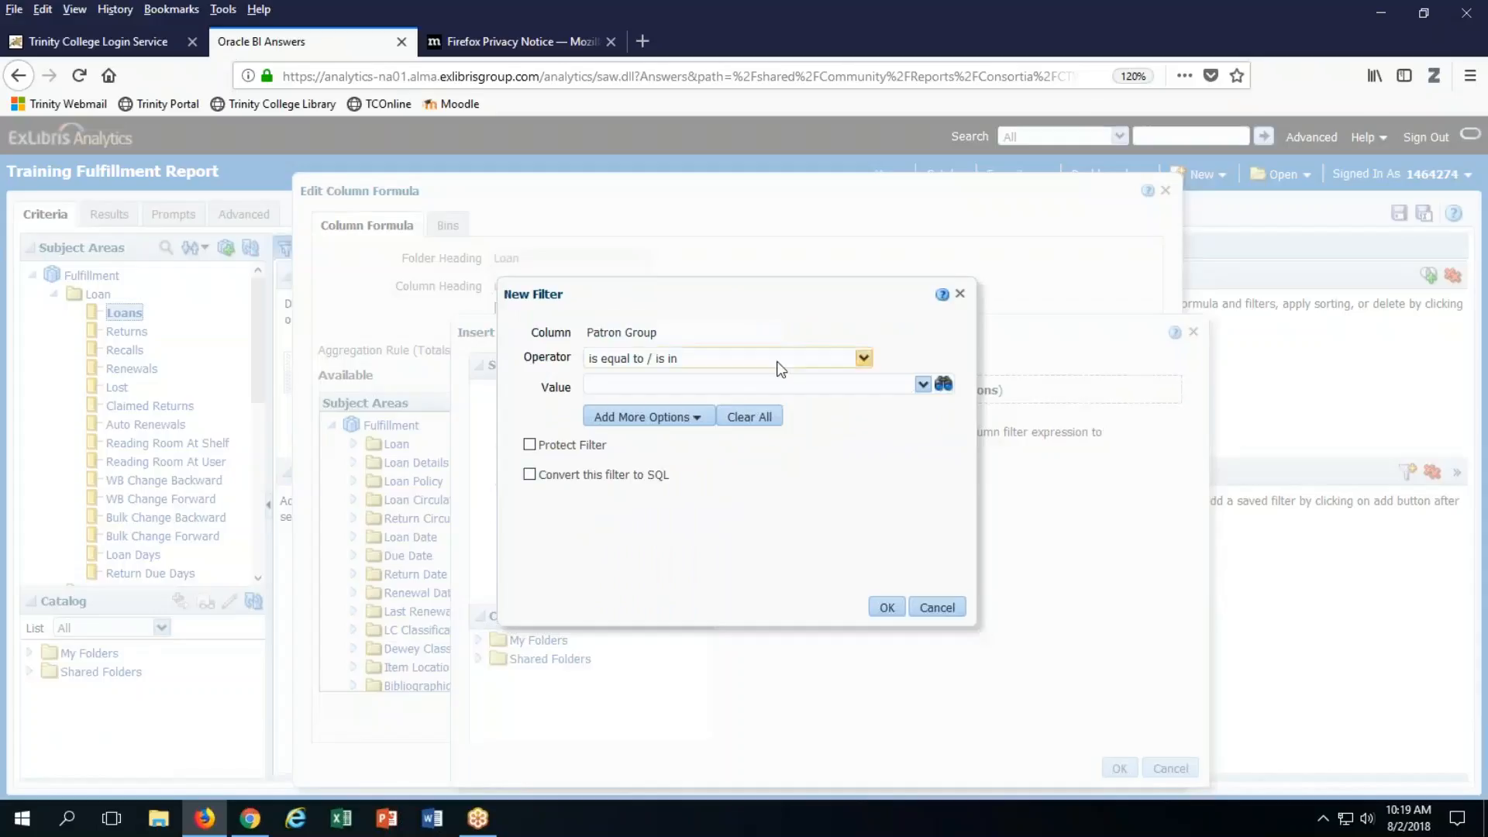
Set the Patron Group filter to is equal to / is in TC-FACULTY, insert it, and apply the formula to the column.
click(922, 384)
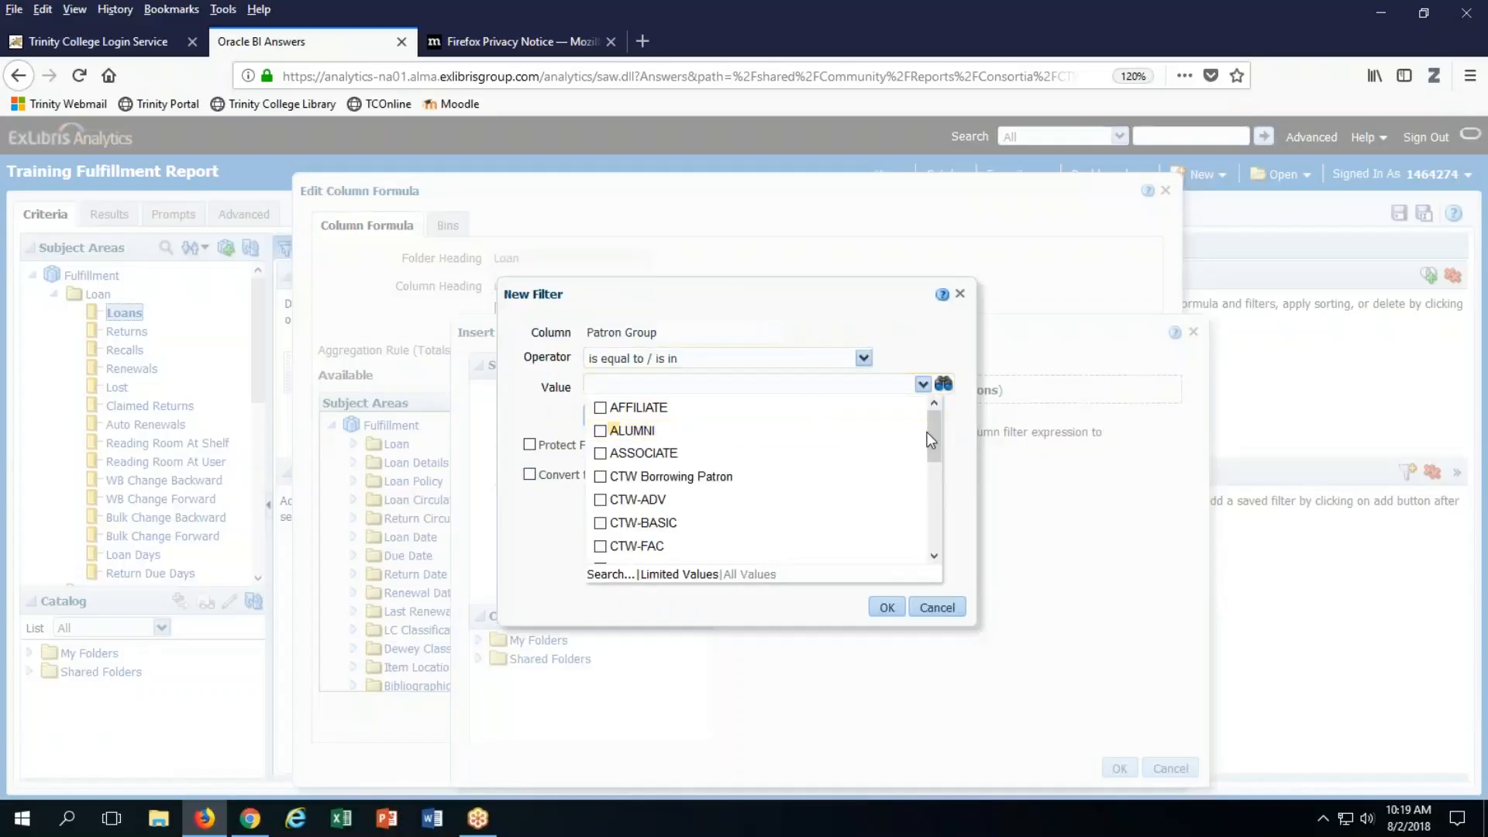
drag(928, 435, 932, 608)
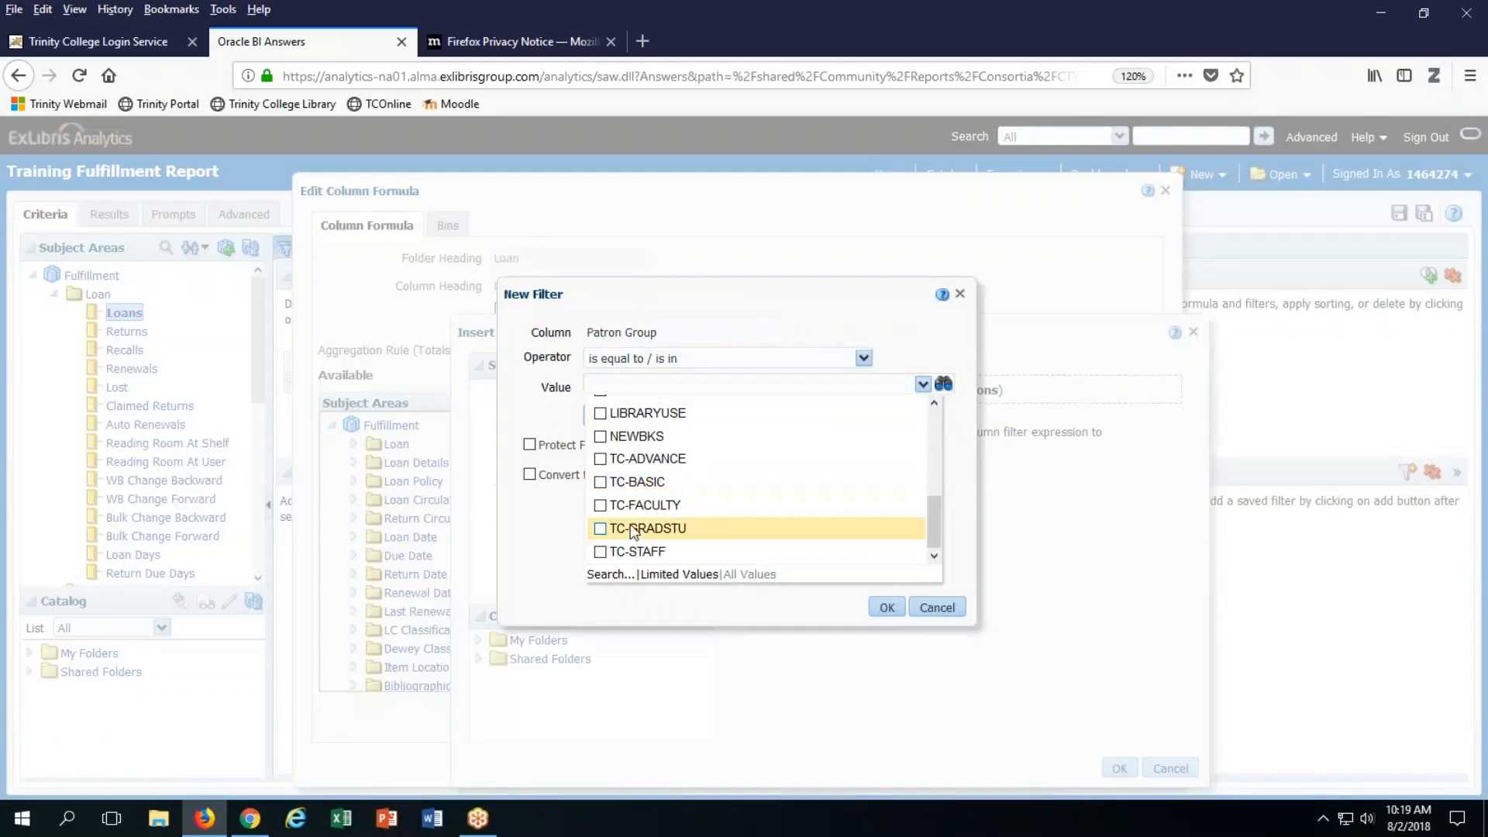
click(602, 553)
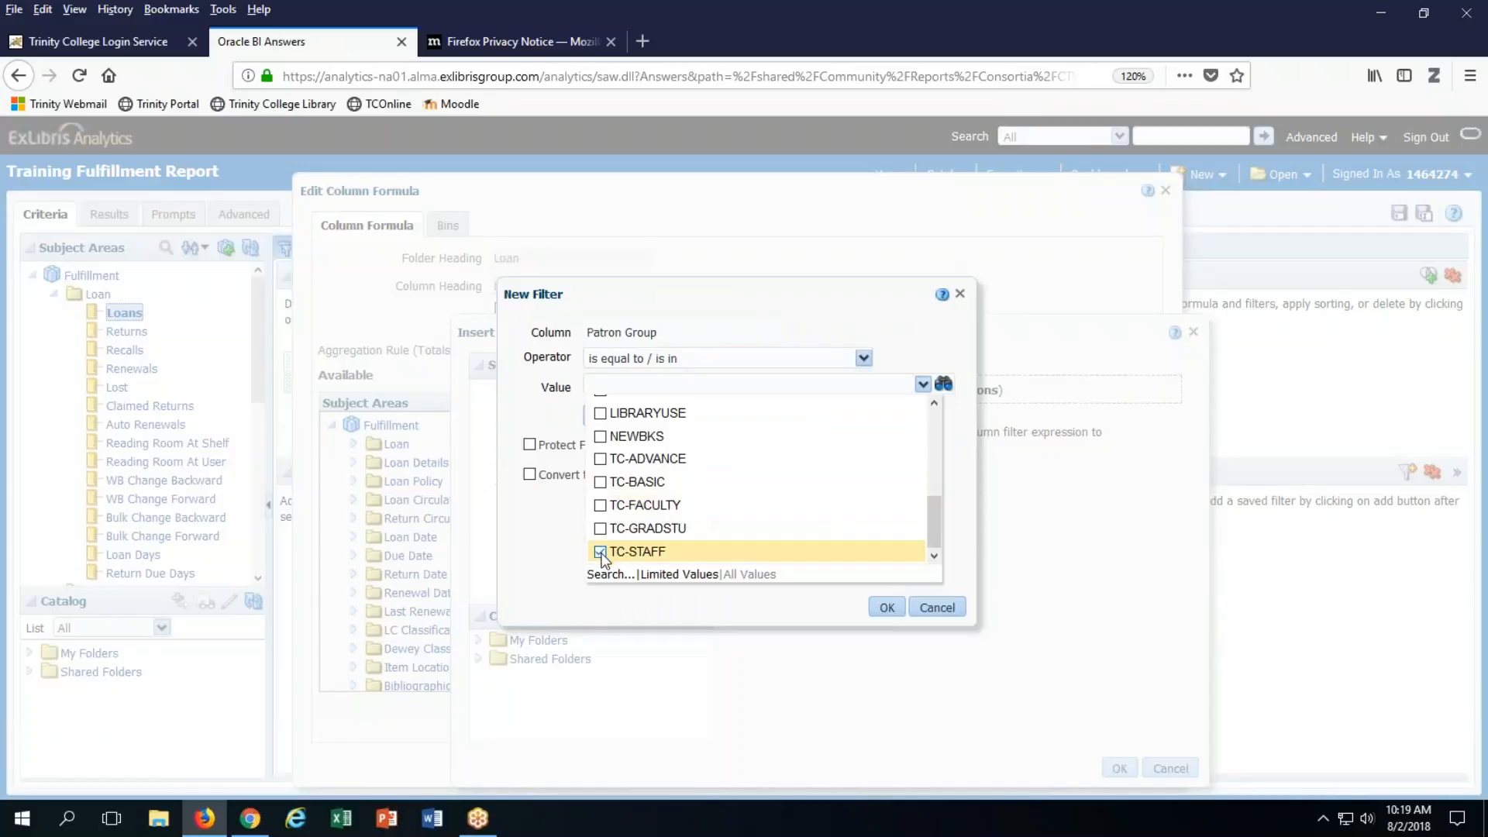
click(601, 552)
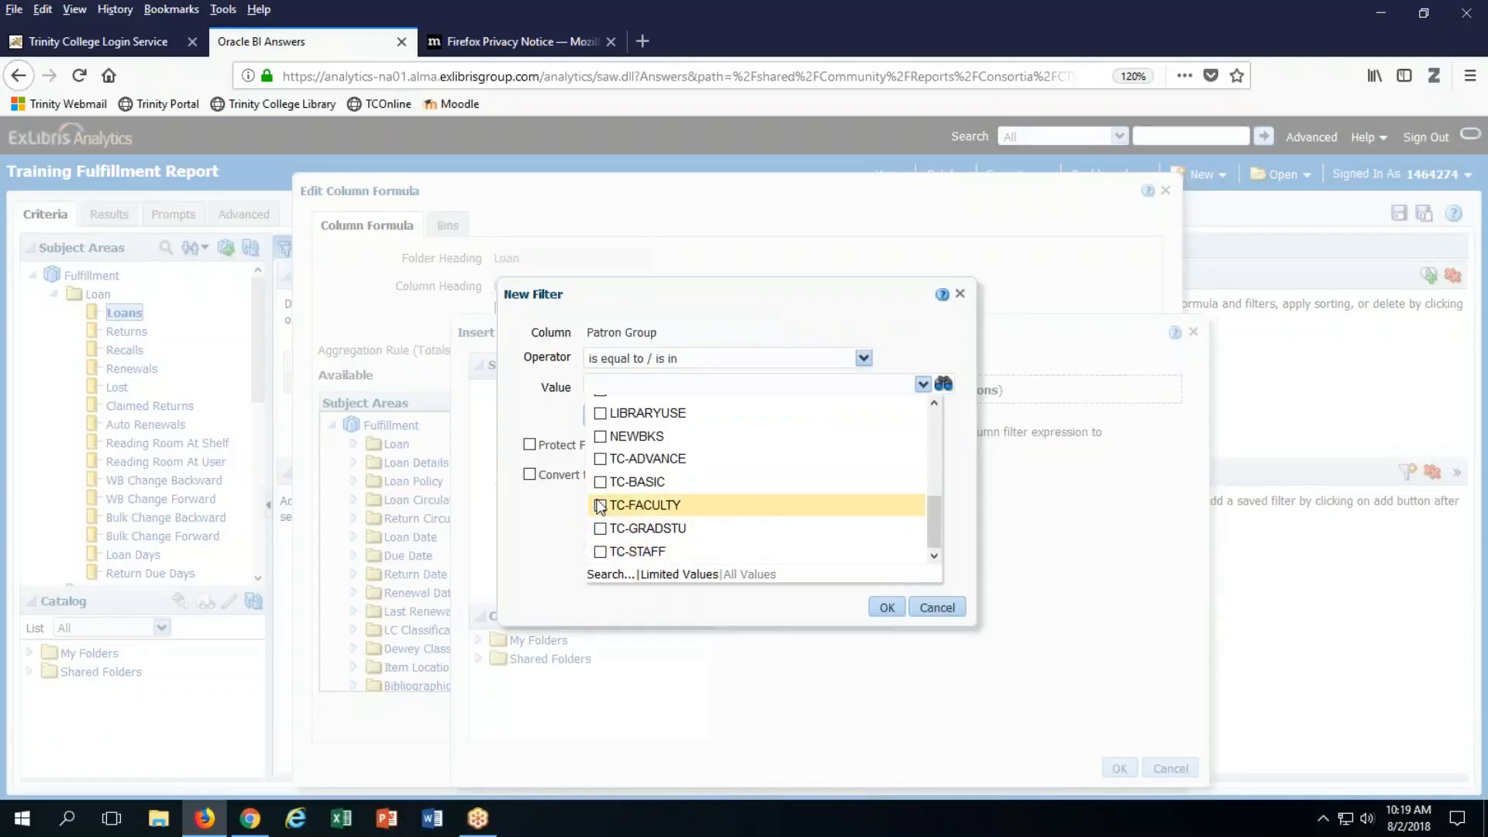
click(600, 505)
click(884, 609)
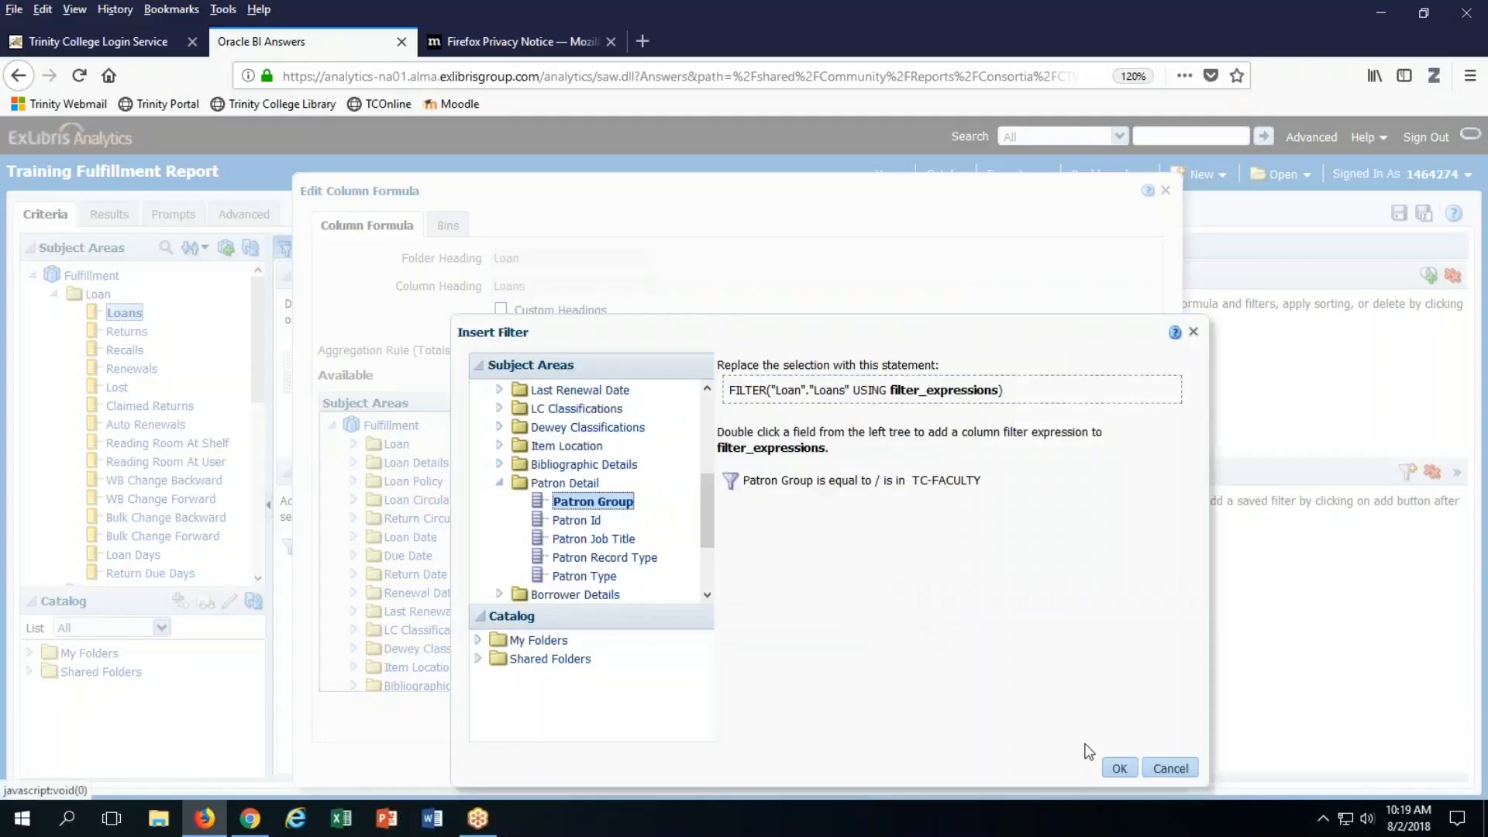
click(1120, 768)
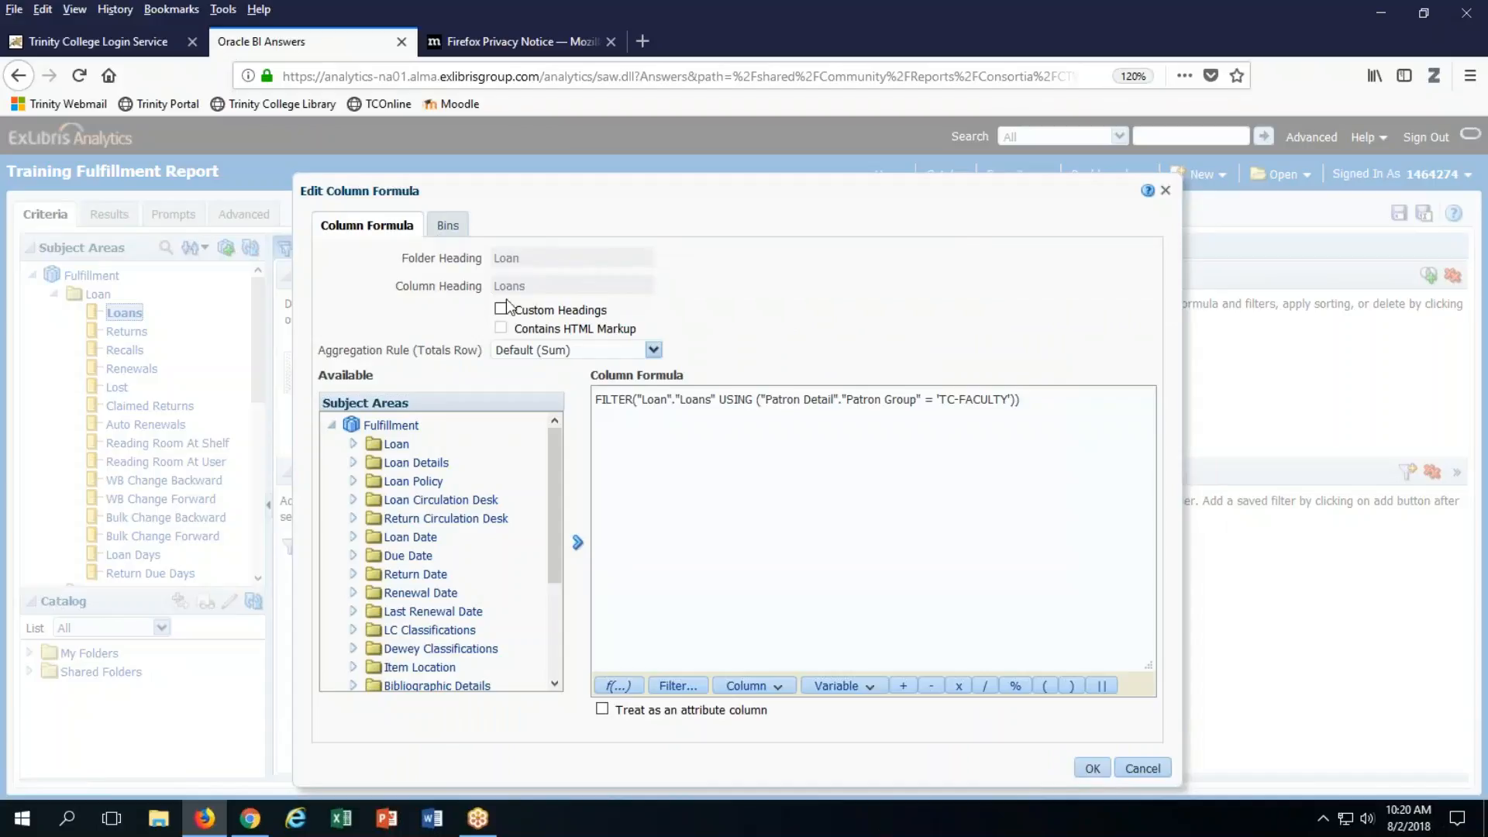
click(1092, 766)
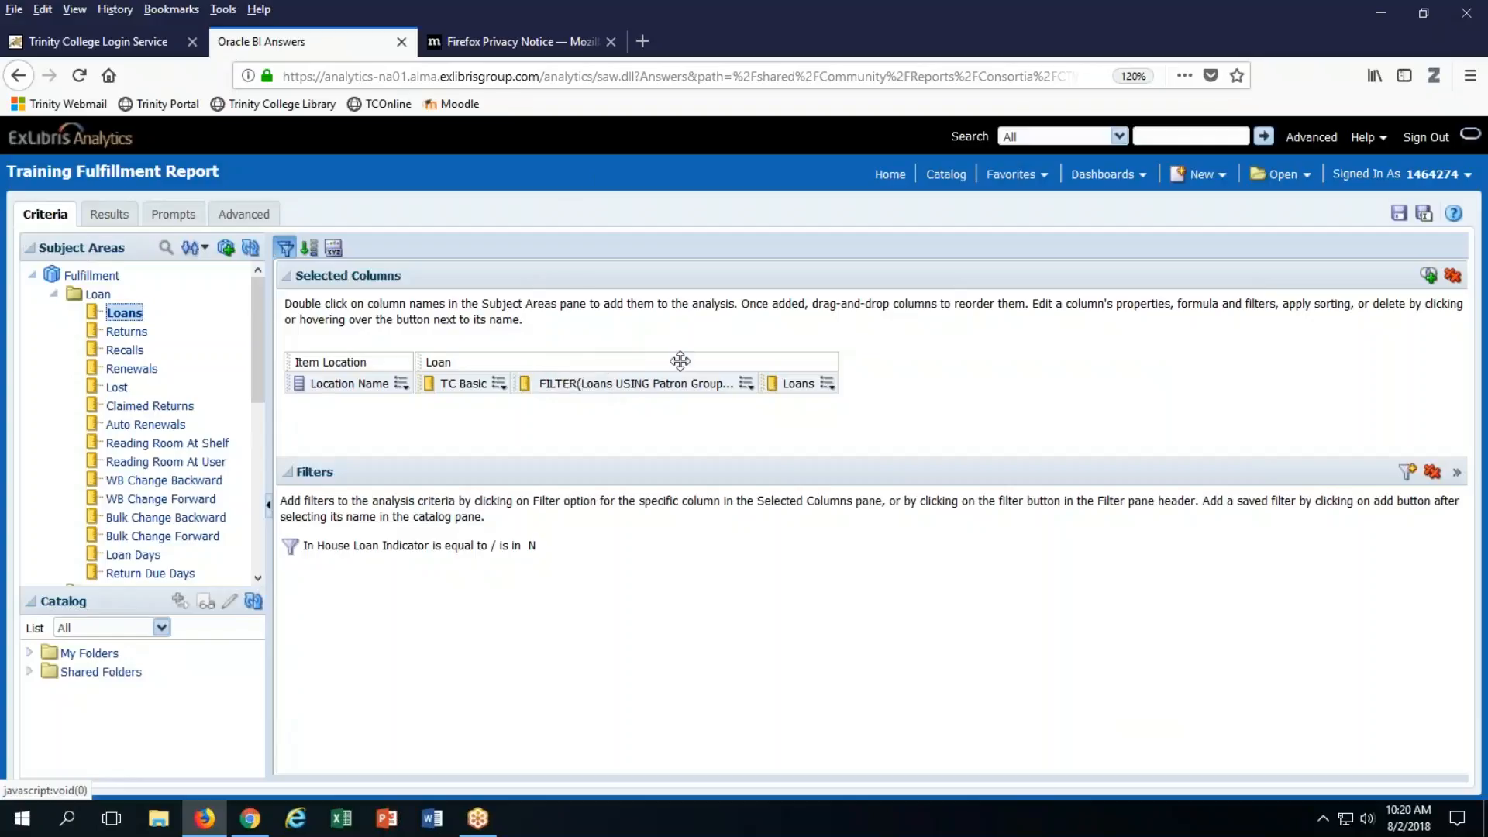
Review the report results with the TC-FACULTY filtered column alongside TC Basic and Loans, and return to the criteria.
click(91, 219)
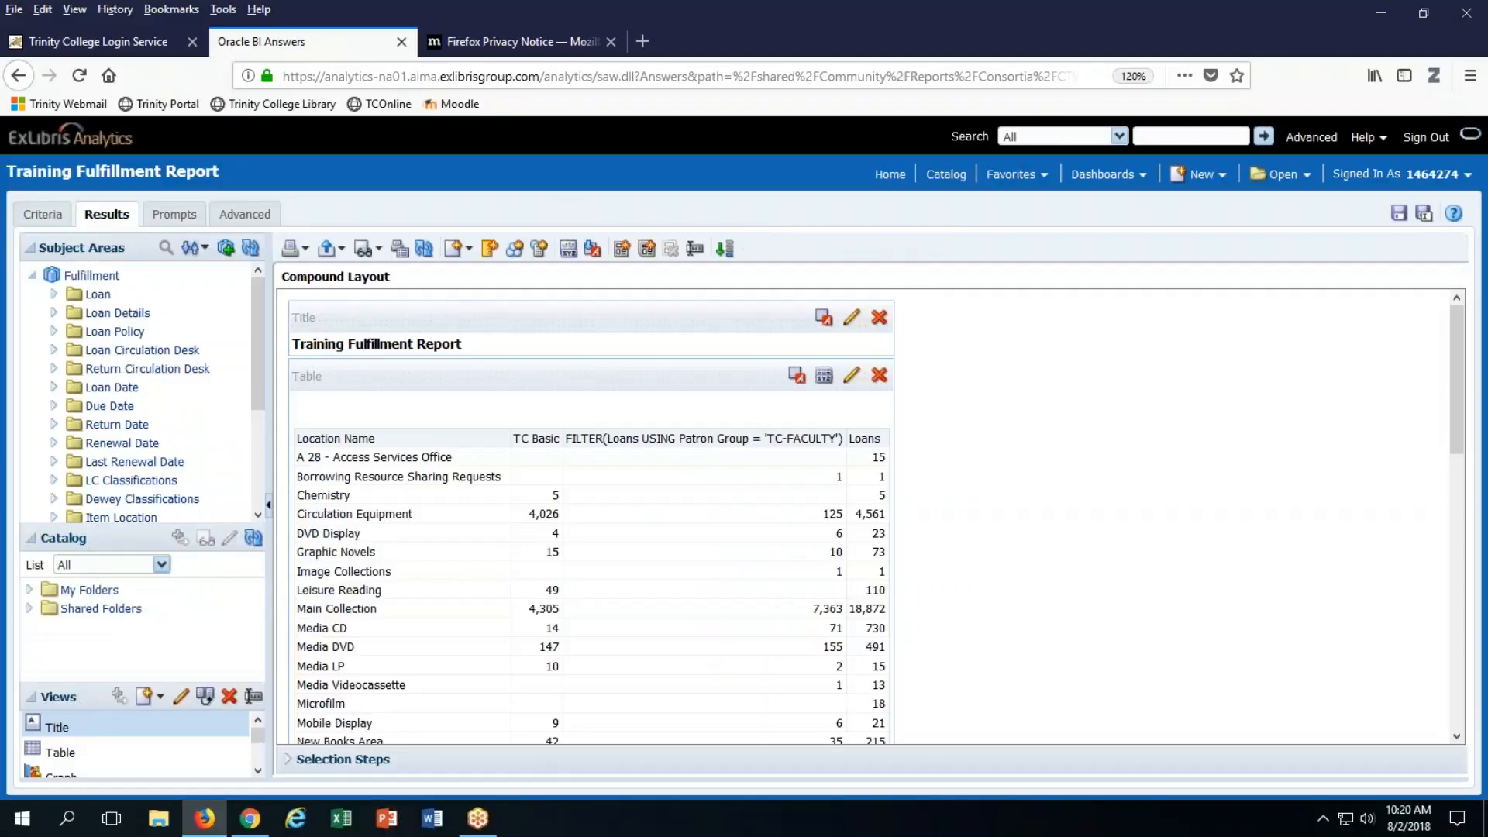
mouse_move(1465, 403)
mouse_down()
mouse_move(1472, 457)
mouse_move(1458, 420)
mouse_up()
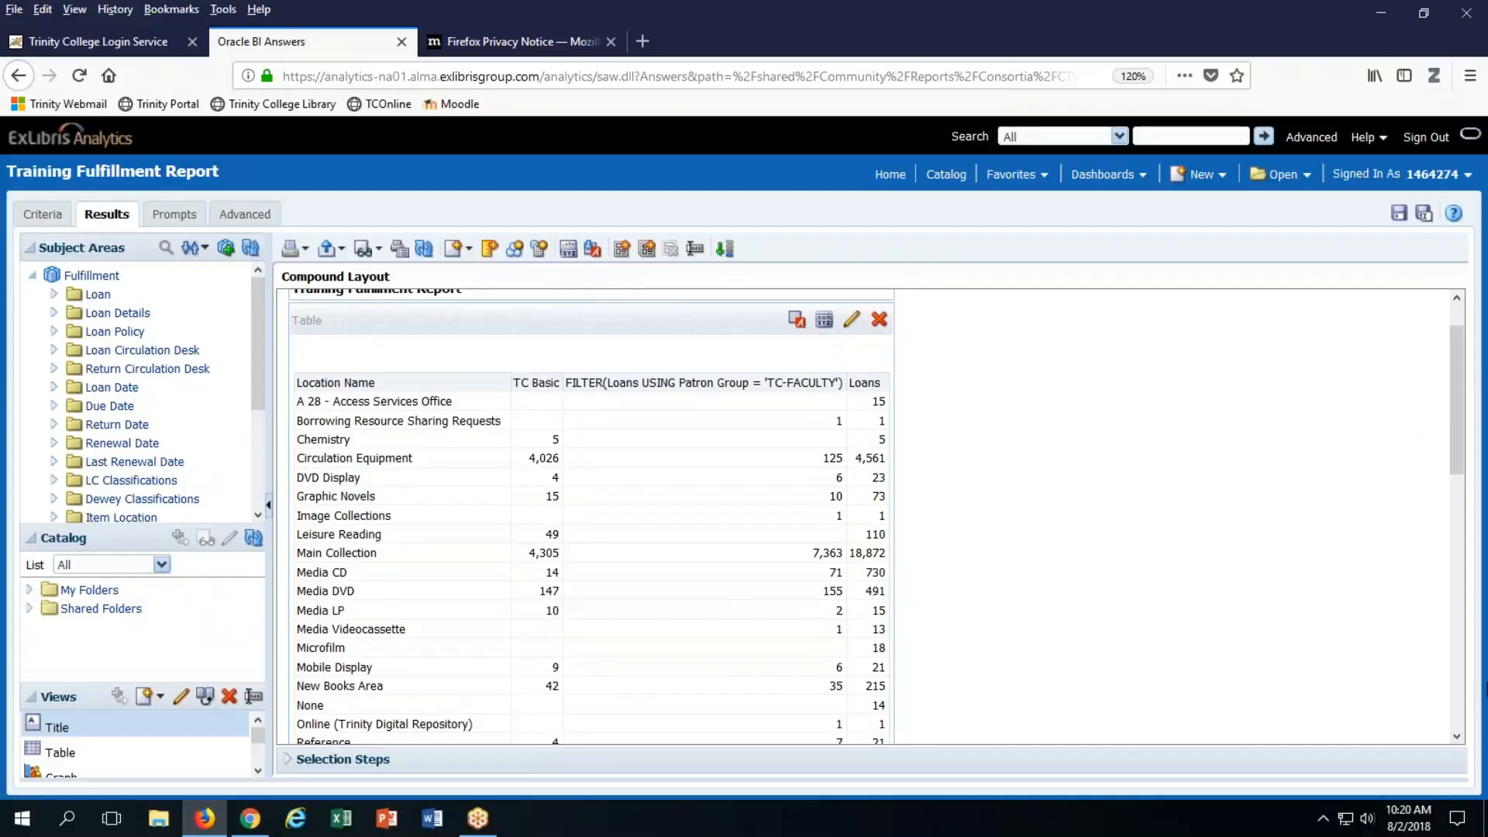
click(40, 214)
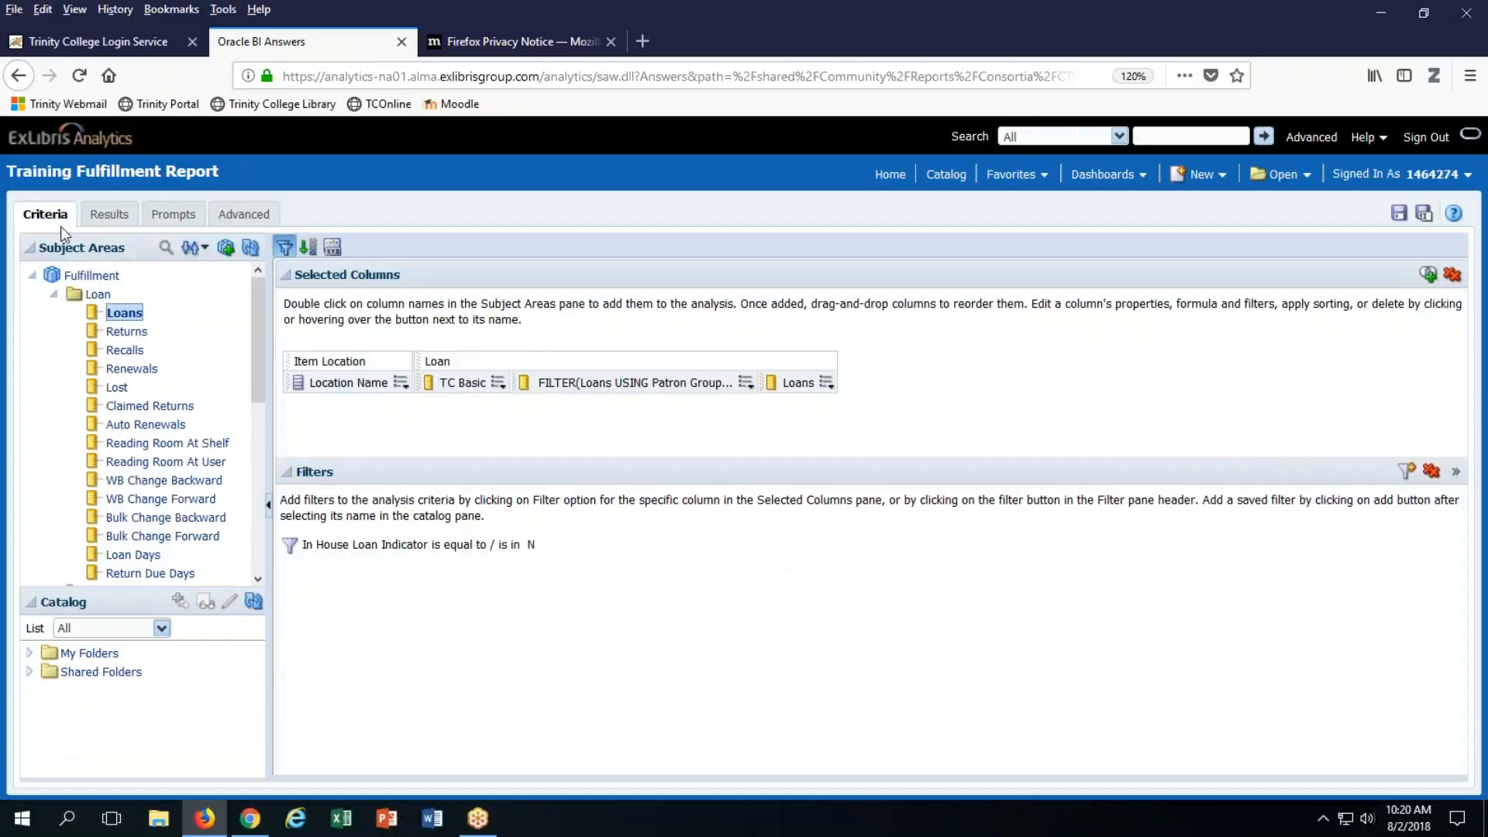
Enable custom headings in the TC-FACULTY filtered column's properties and set its column heading to Staff.
click(747, 385)
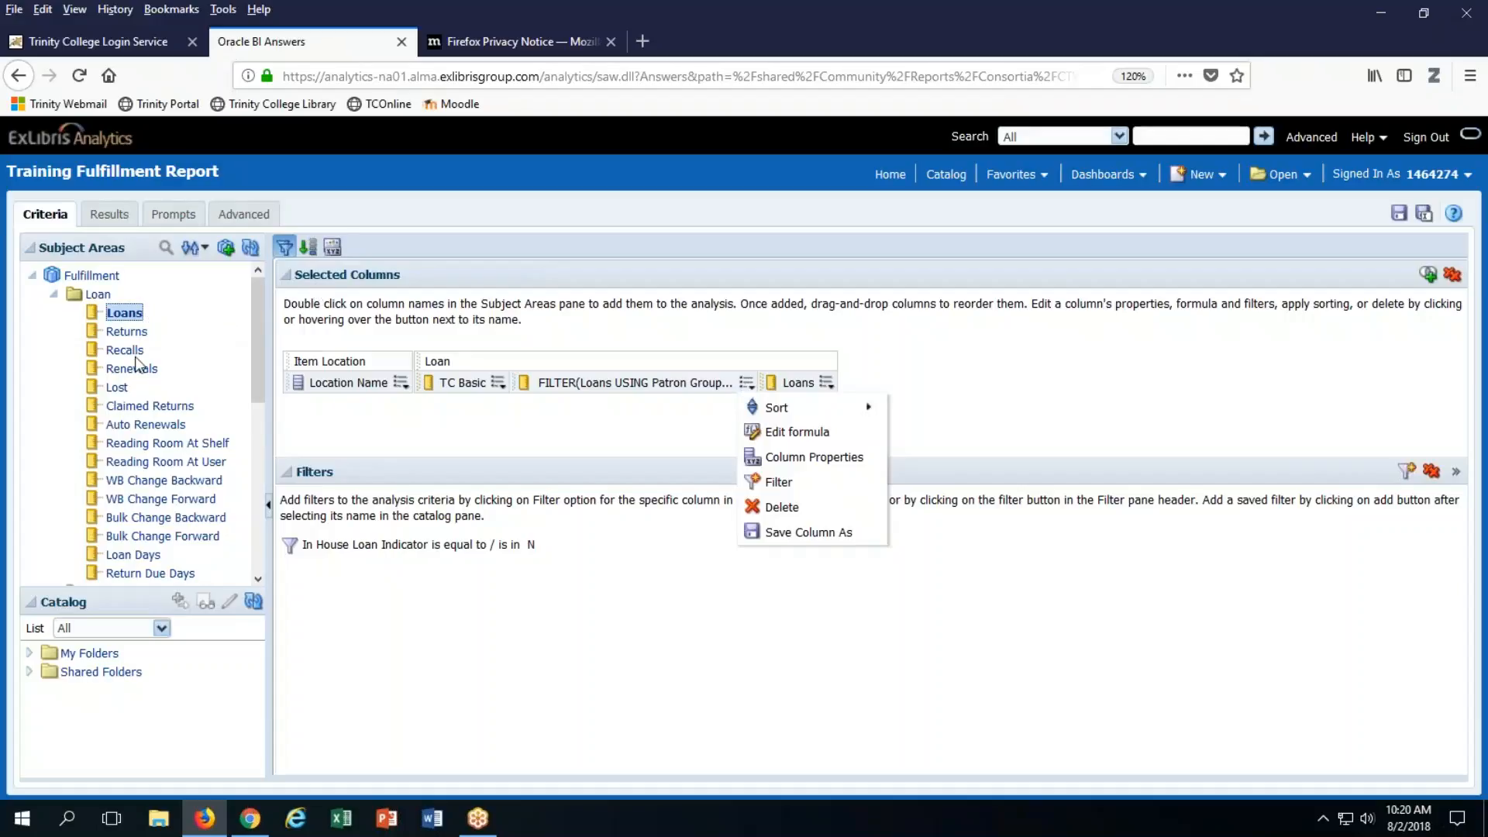
mouse_move(492, 383)
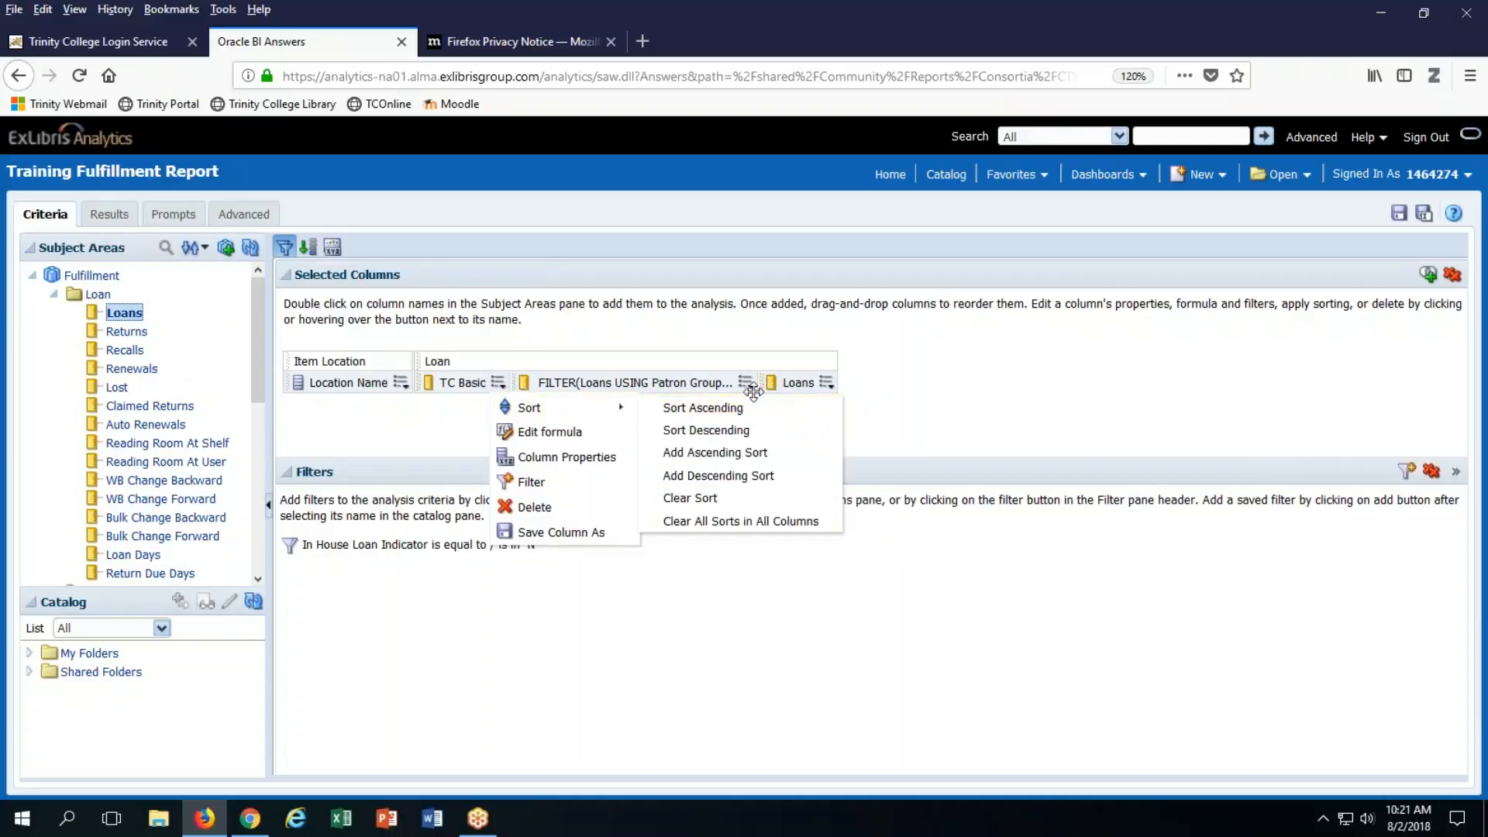
mouse_move(745, 385)
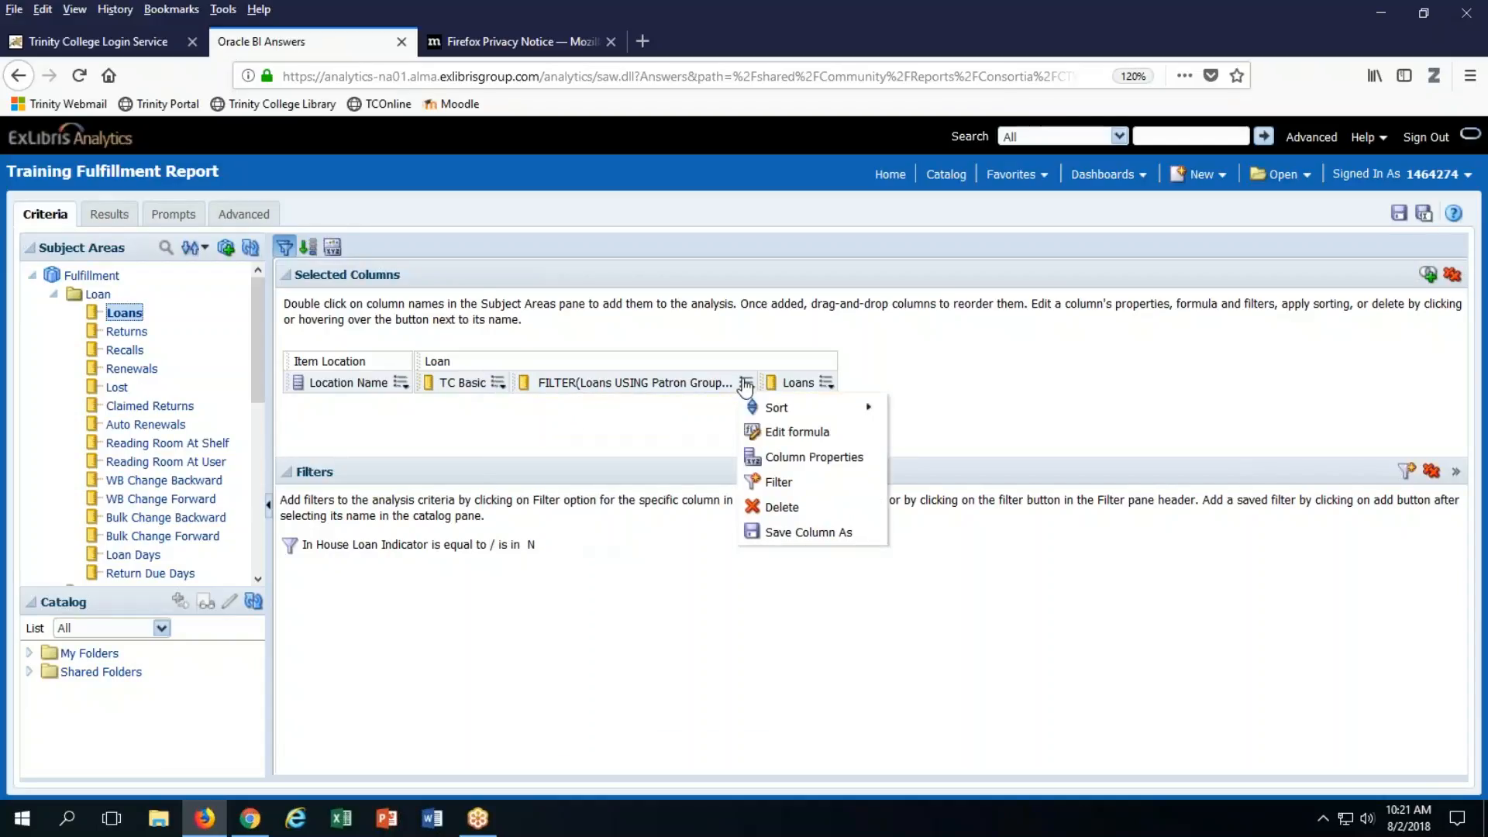
click(806, 459)
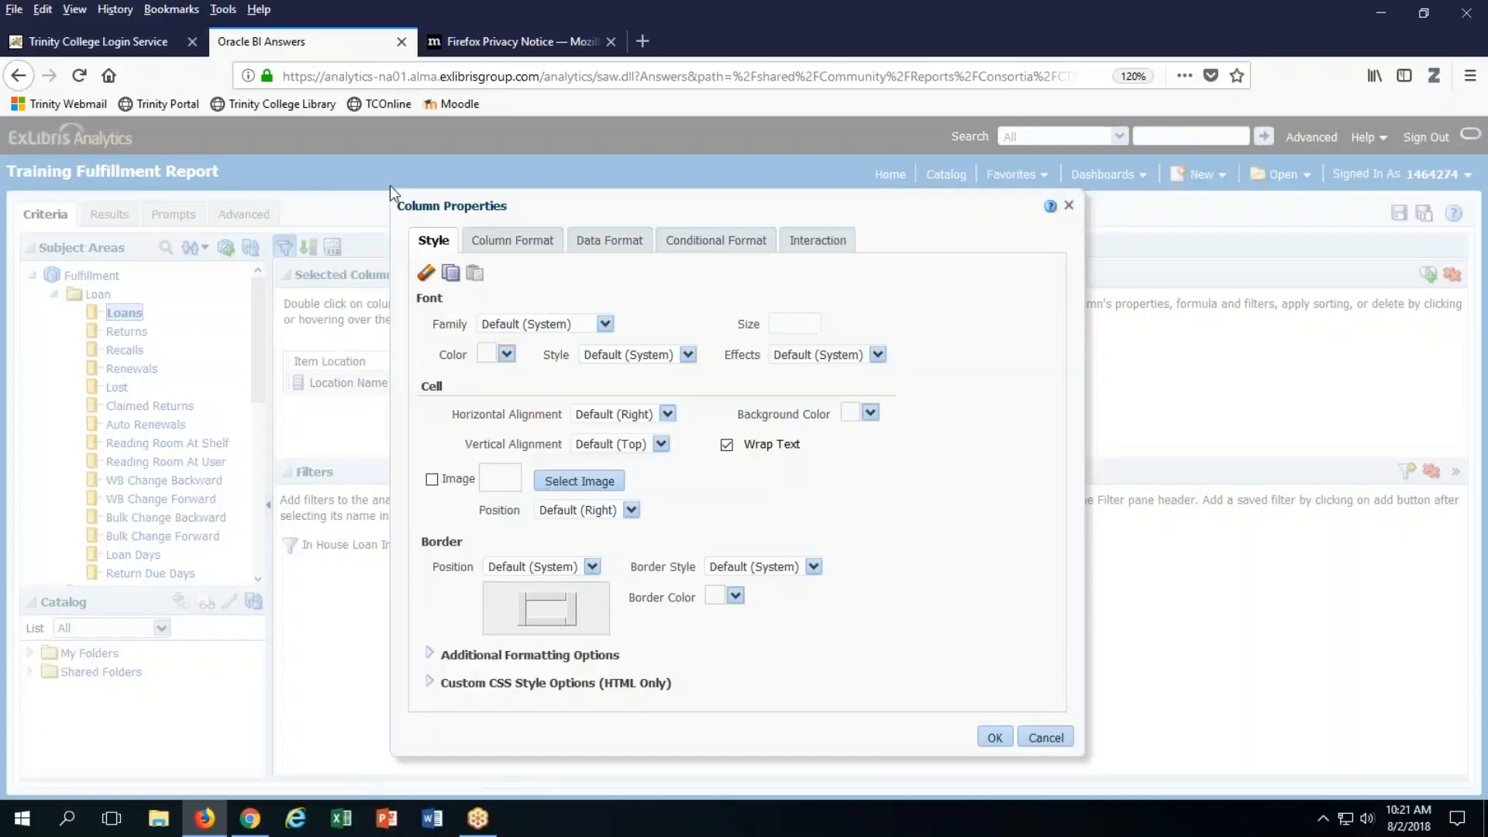
click(507, 245)
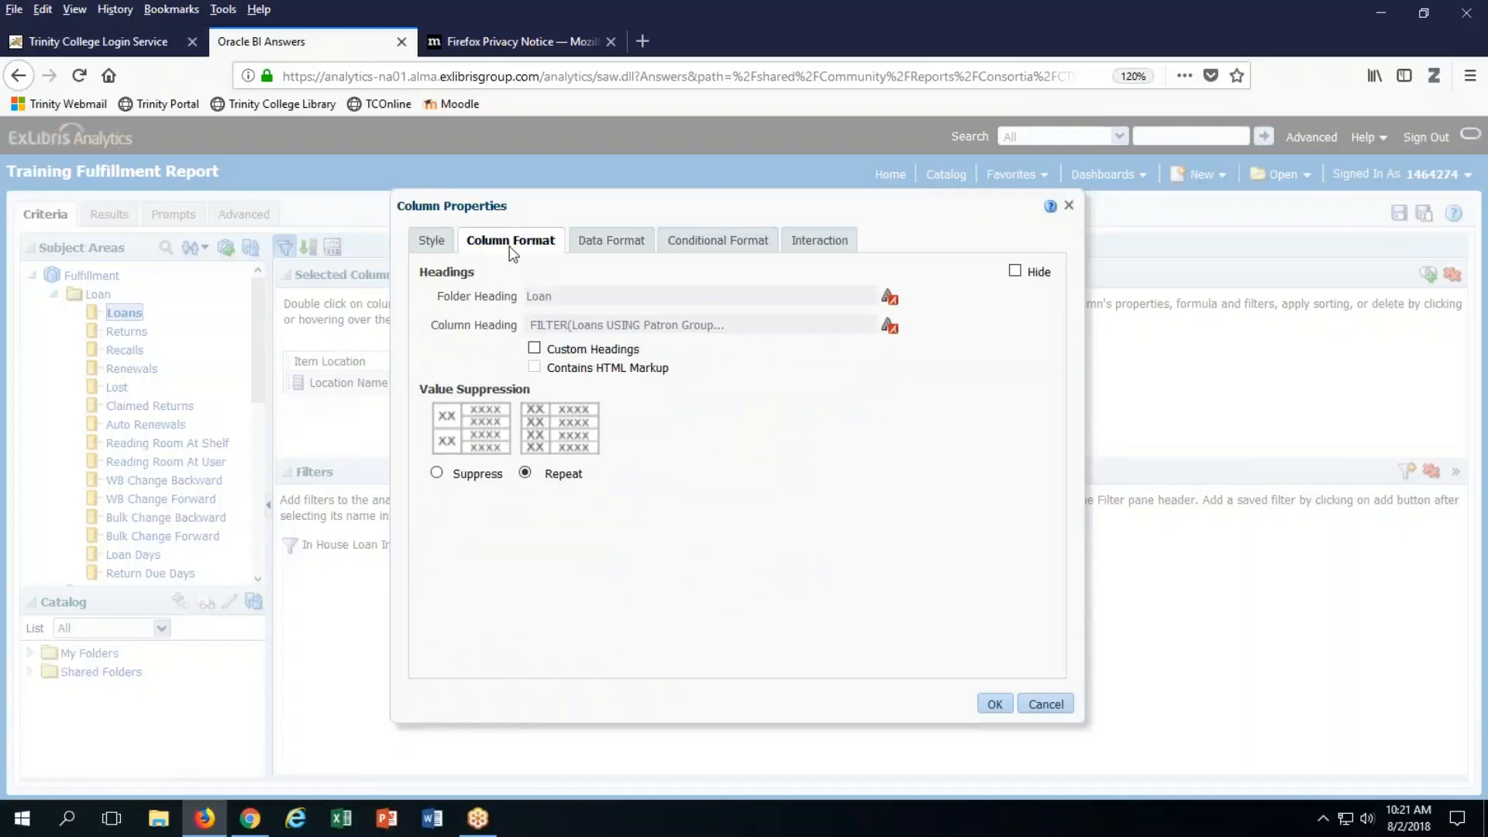
click(535, 348)
triple_click(735, 326)
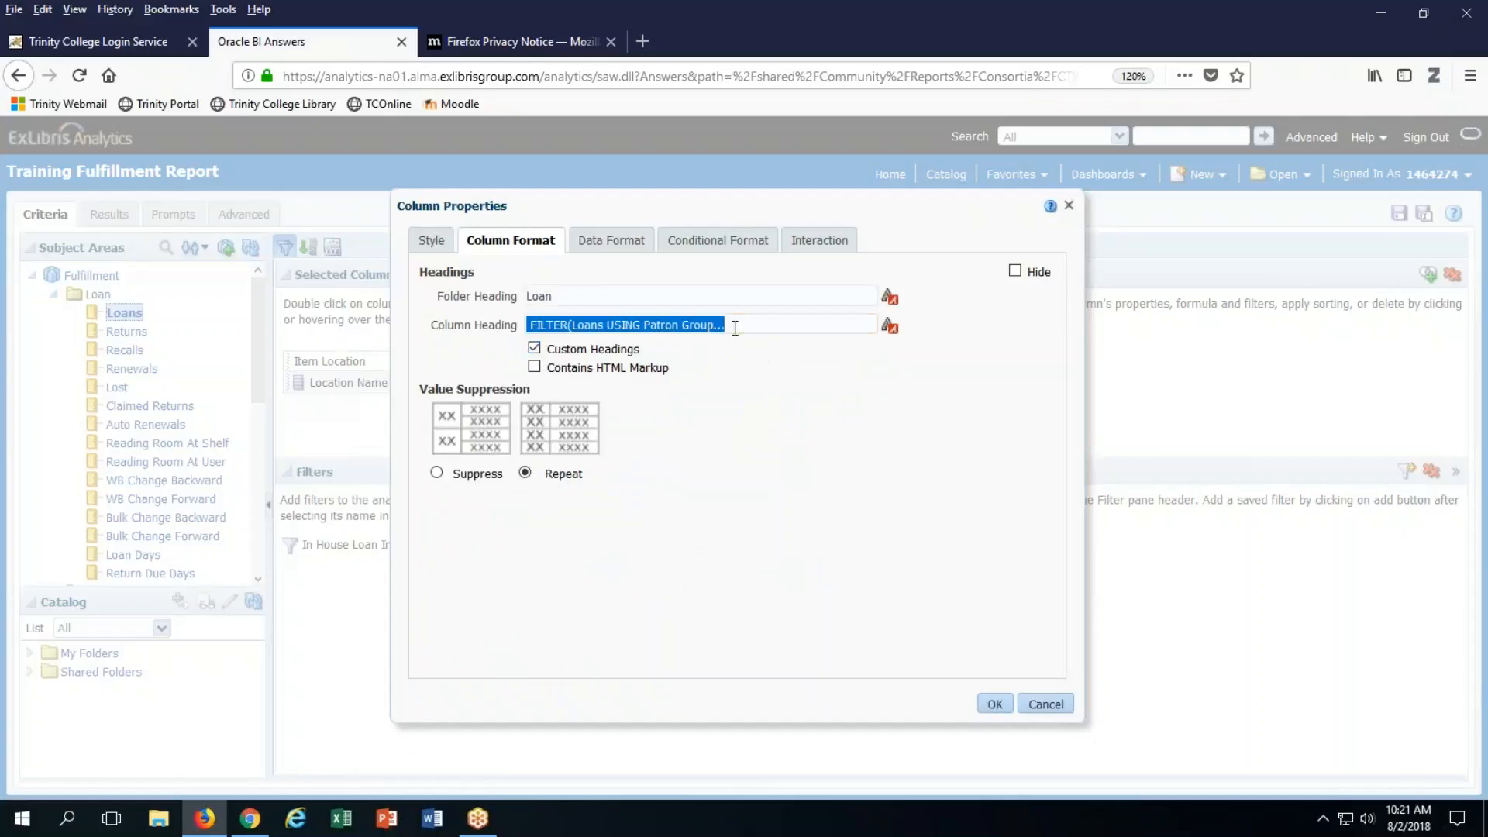
text(Staff)
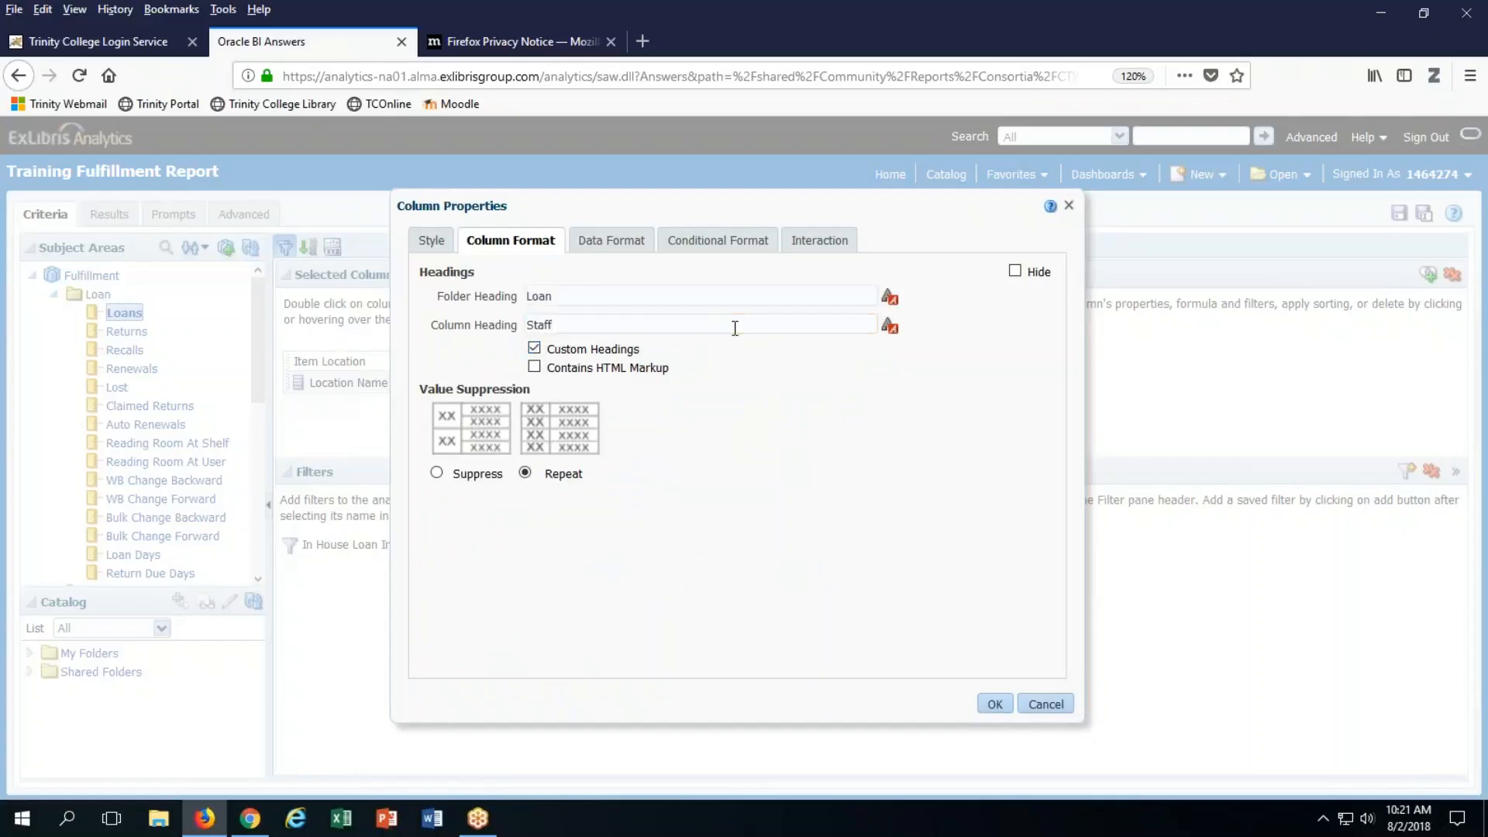
click(991, 705)
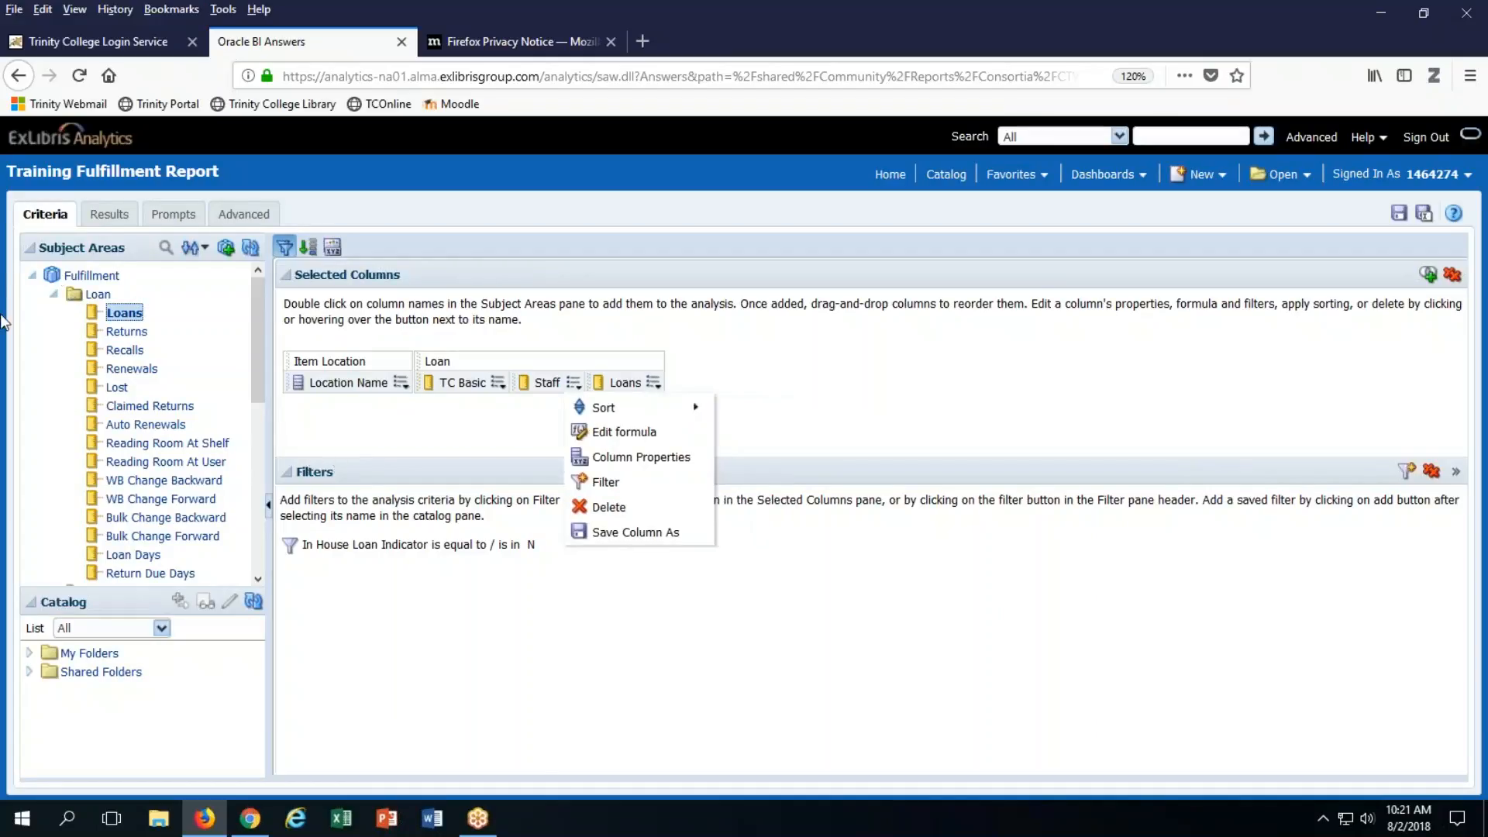
Collapse the Loan folder to browse the Fulfillment subject area folders, and check the report results with the TC Basic and Staff columns.
click(54, 294)
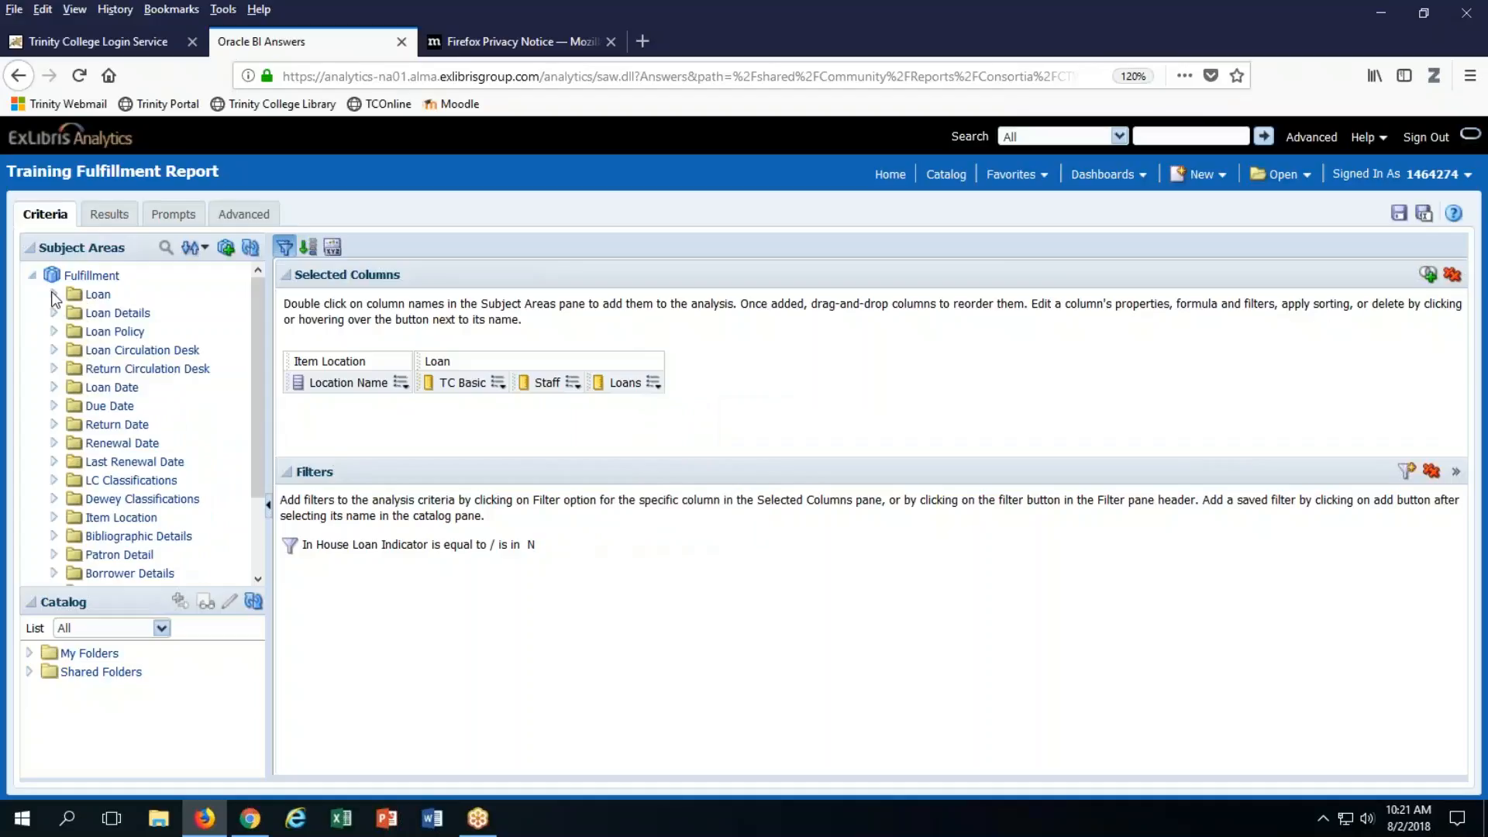
drag(258, 440, 263, 520)
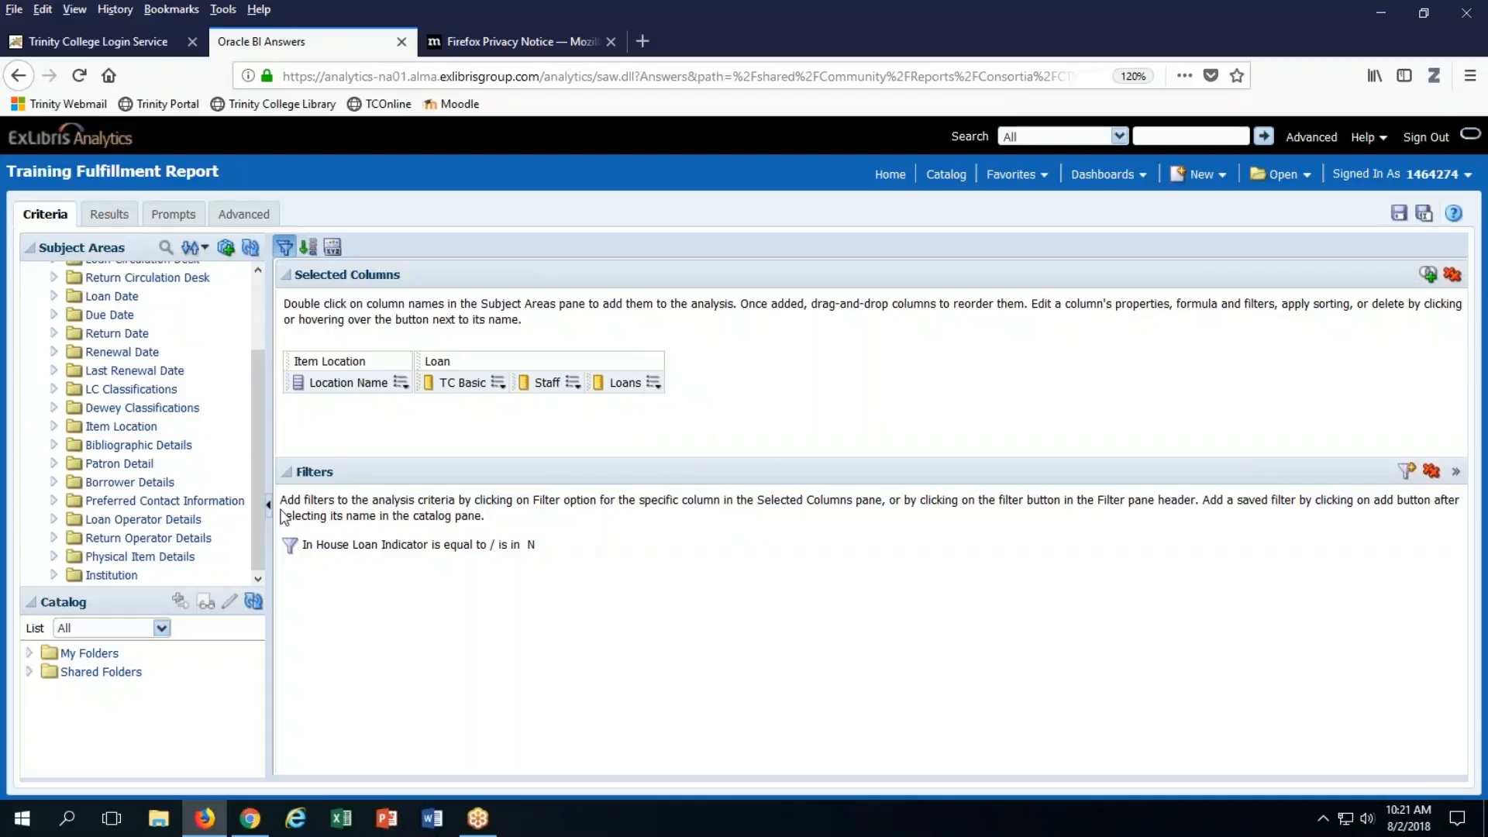
drag(265, 504, 273, 401)
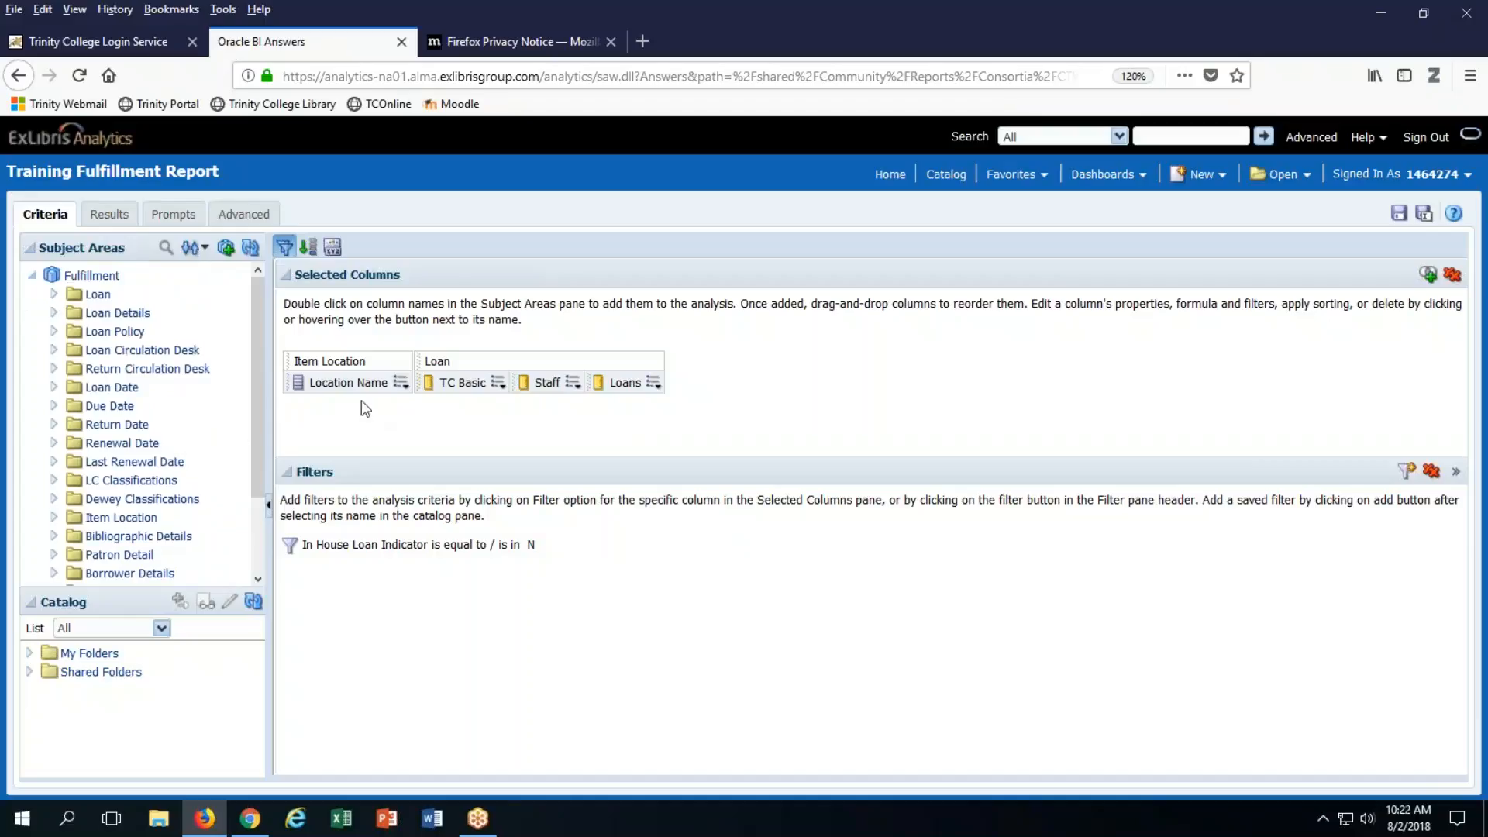
click(94, 217)
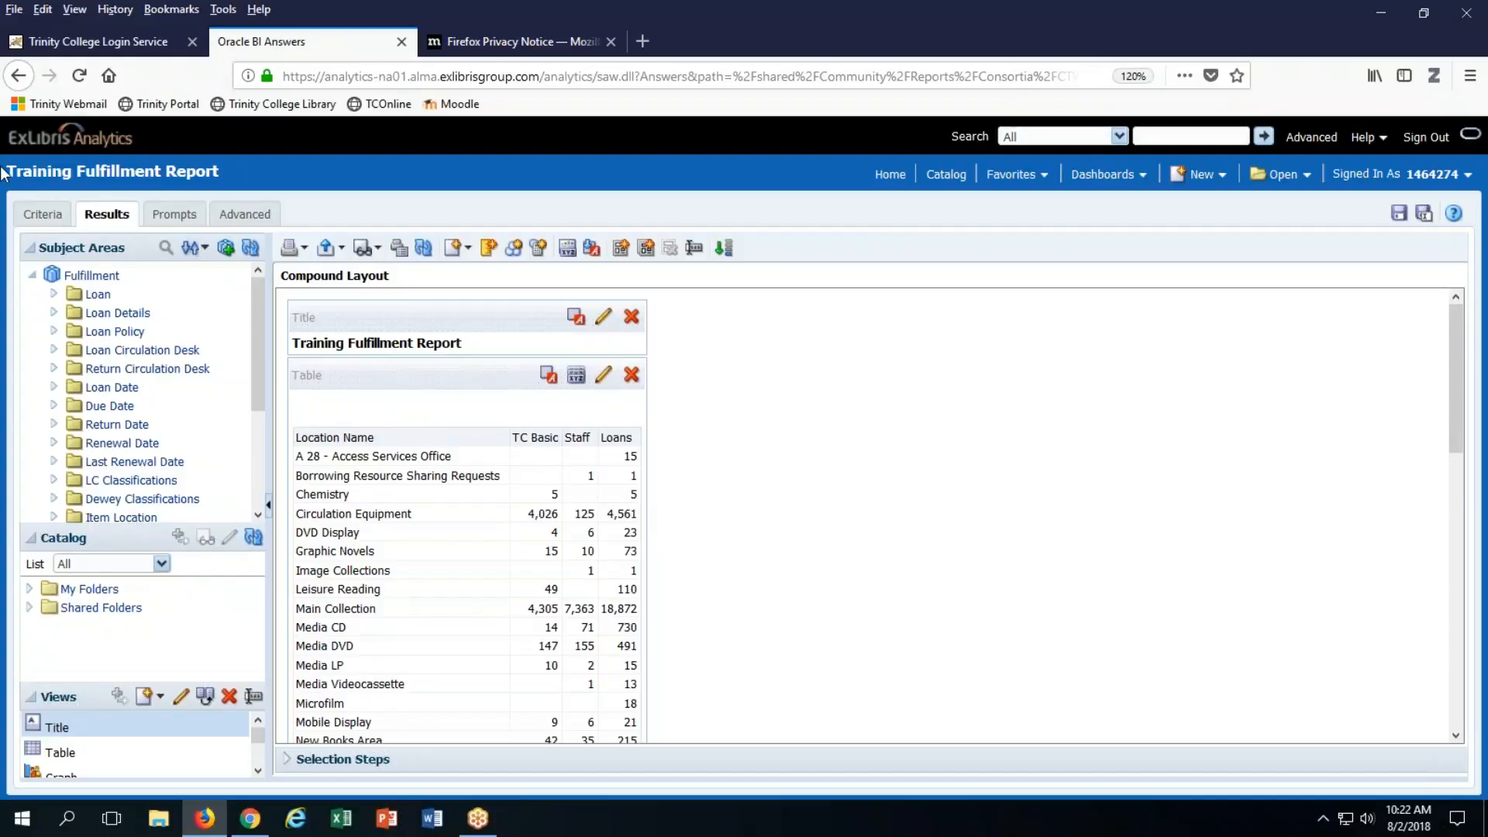
click(41, 217)
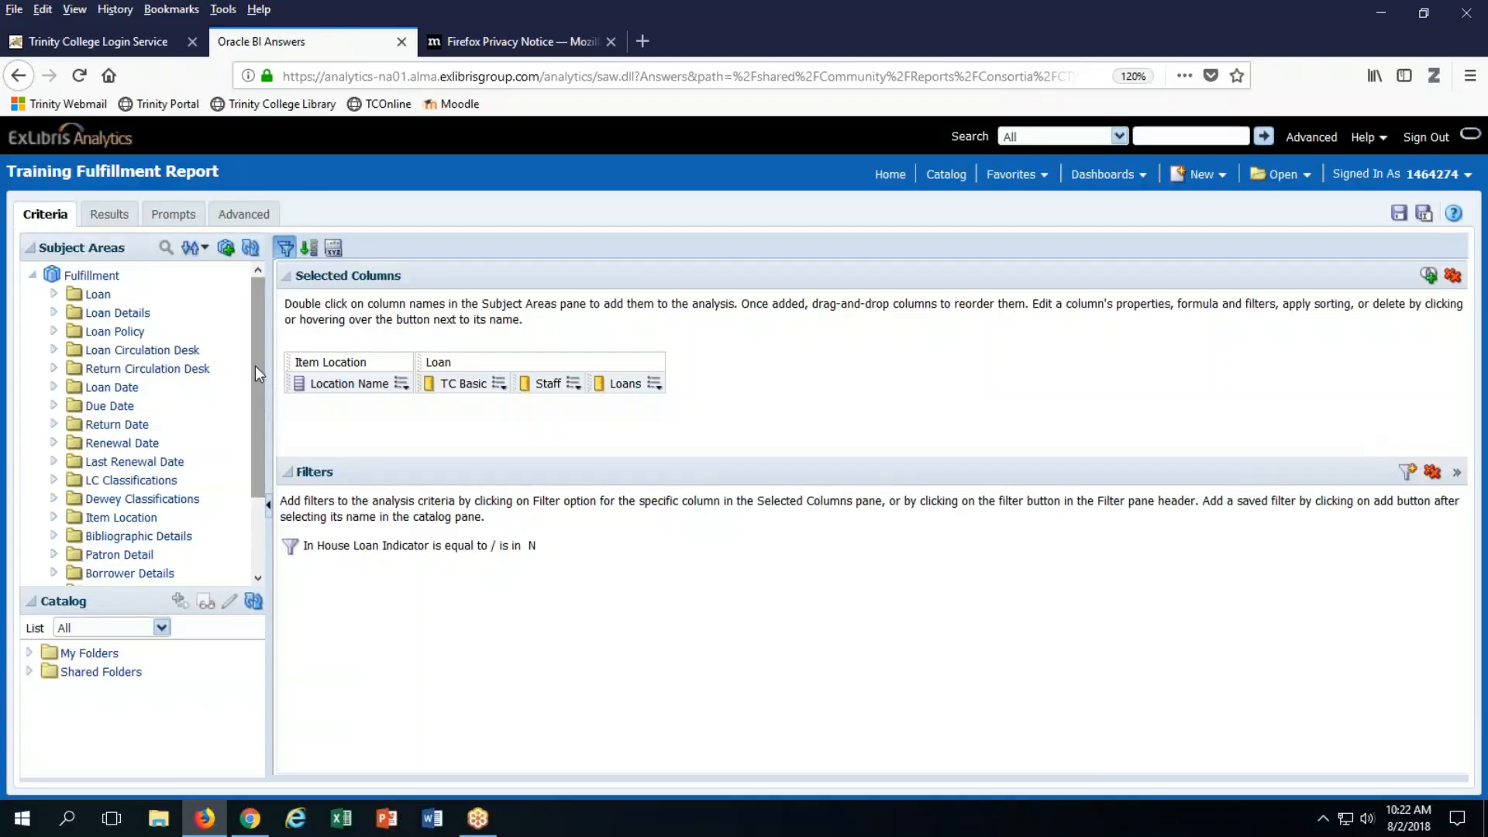
Add the Barcode column from the Physical Item Details folder to the report's selected columns.
drag(254, 366, 259, 445)
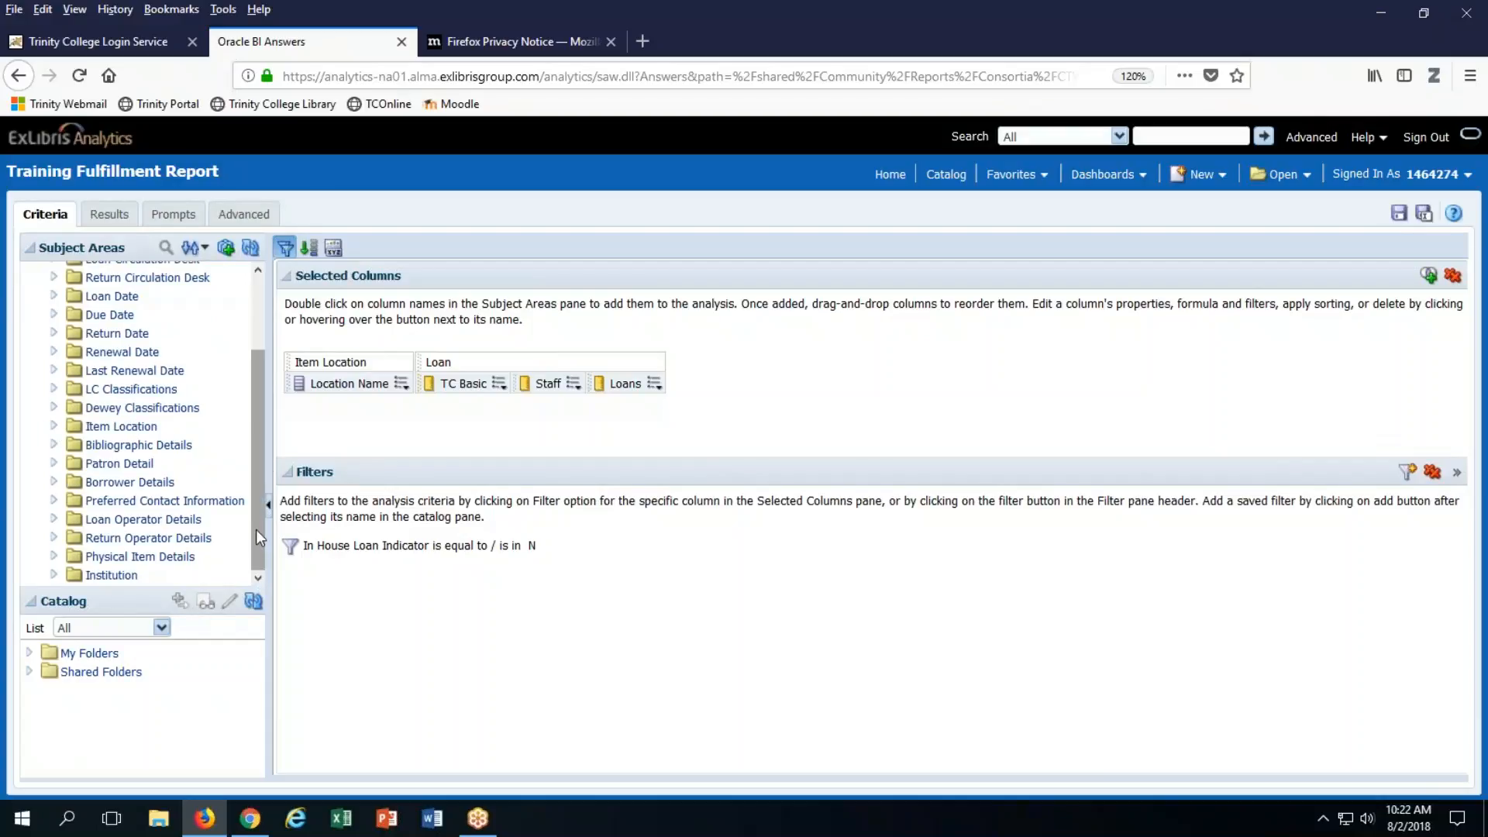
click(54, 557)
scroll(259, 372, down, 6)
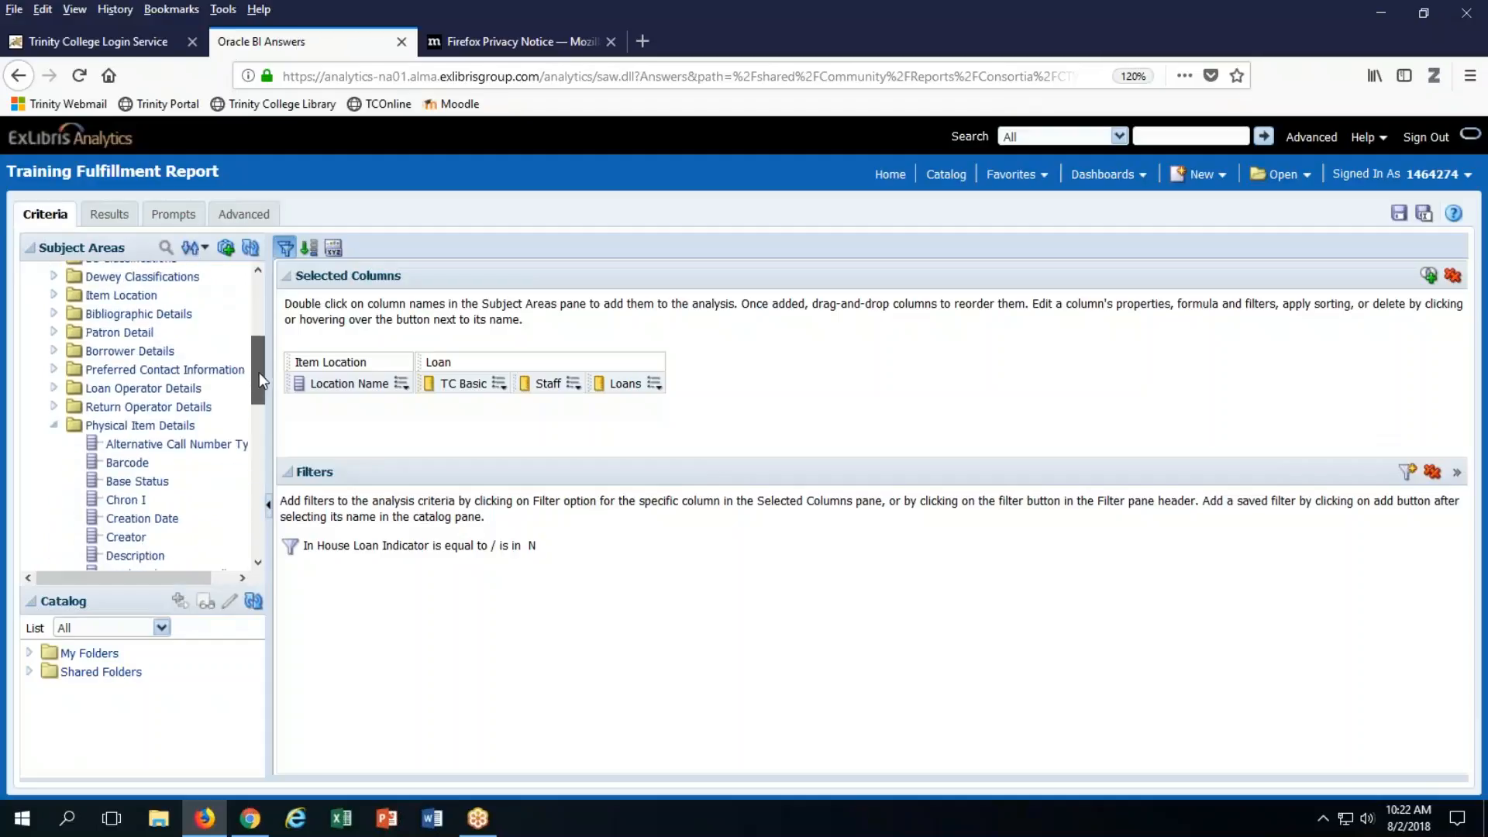
double_click(126, 342)
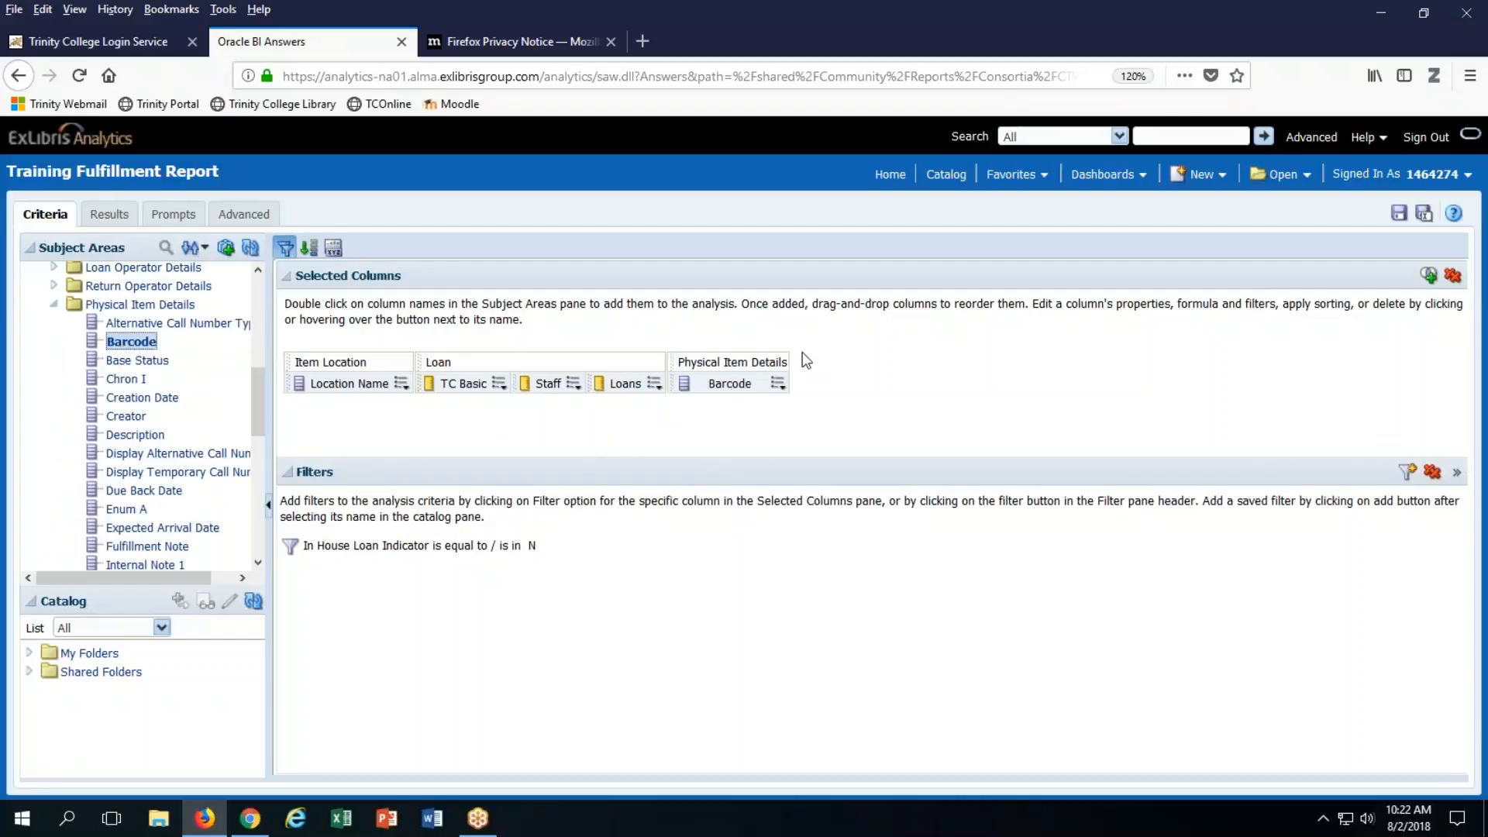
Edit the Barcode column's formula to apply the CountDistinct aggregate function, giving COUNT(DISTINCT "Physical Item Details"."Barcode").
click(778, 384)
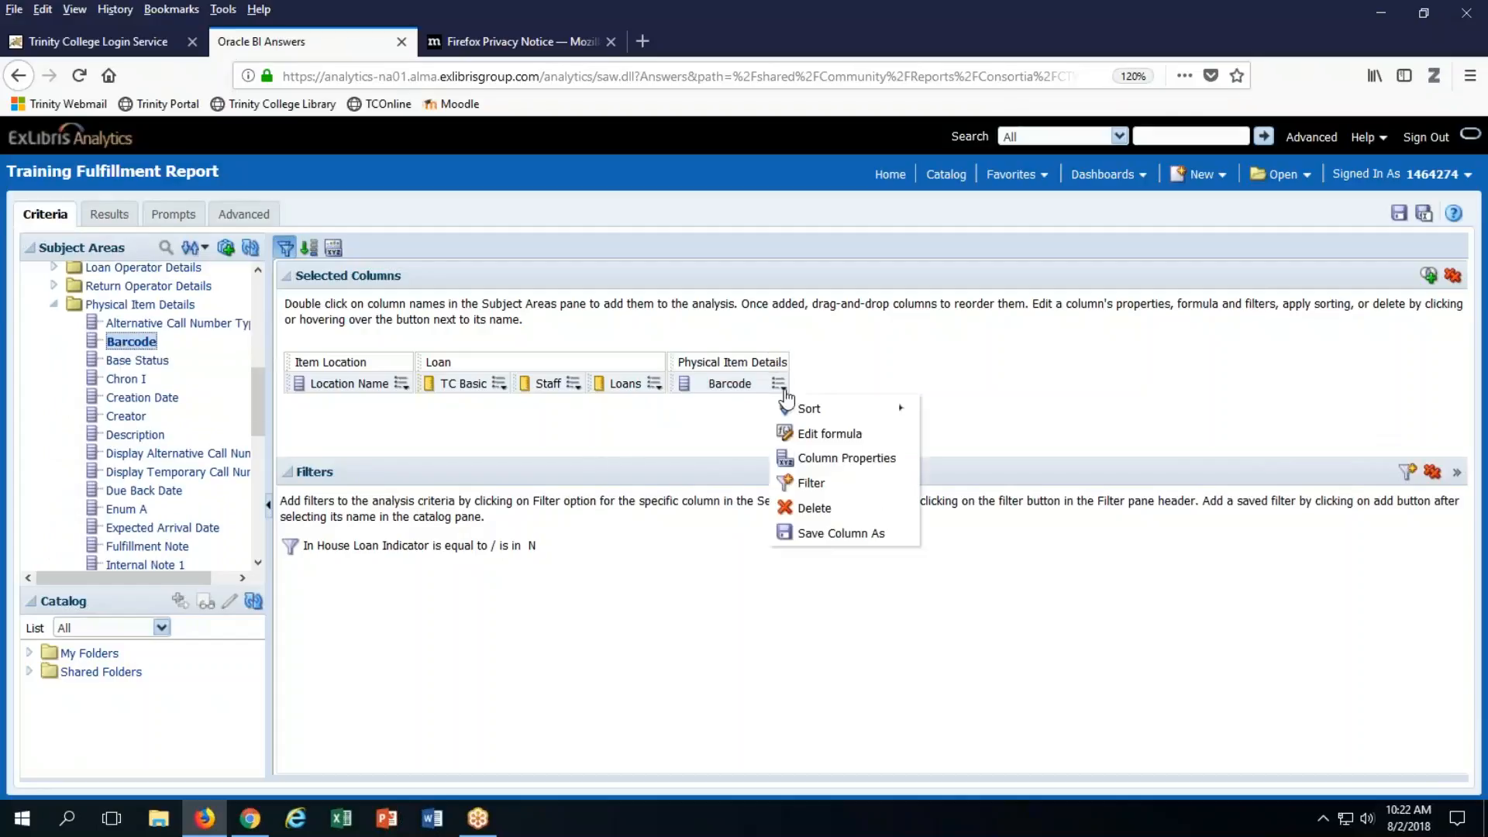
click(860, 438)
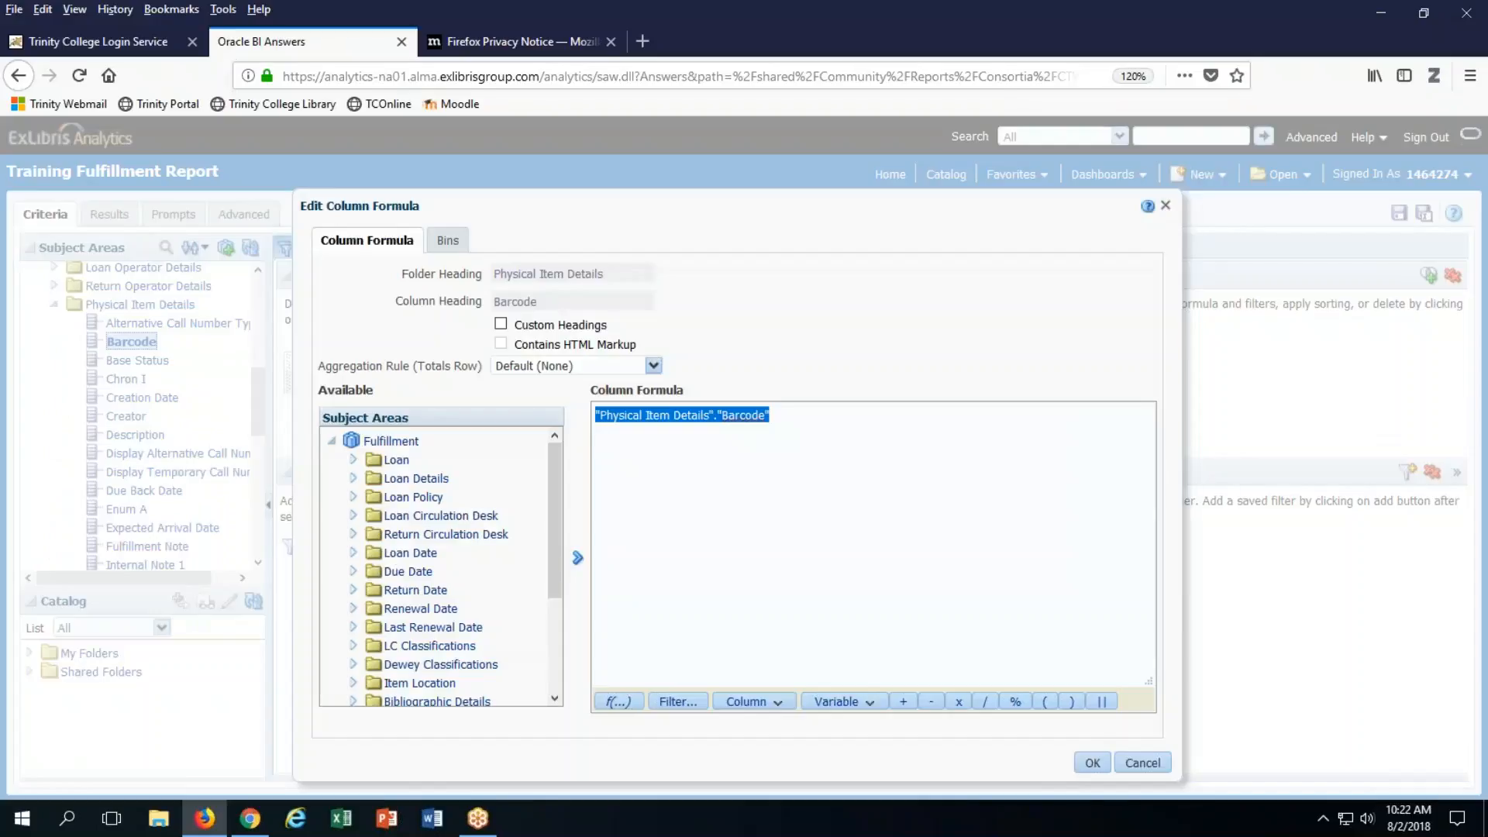
click(620, 702)
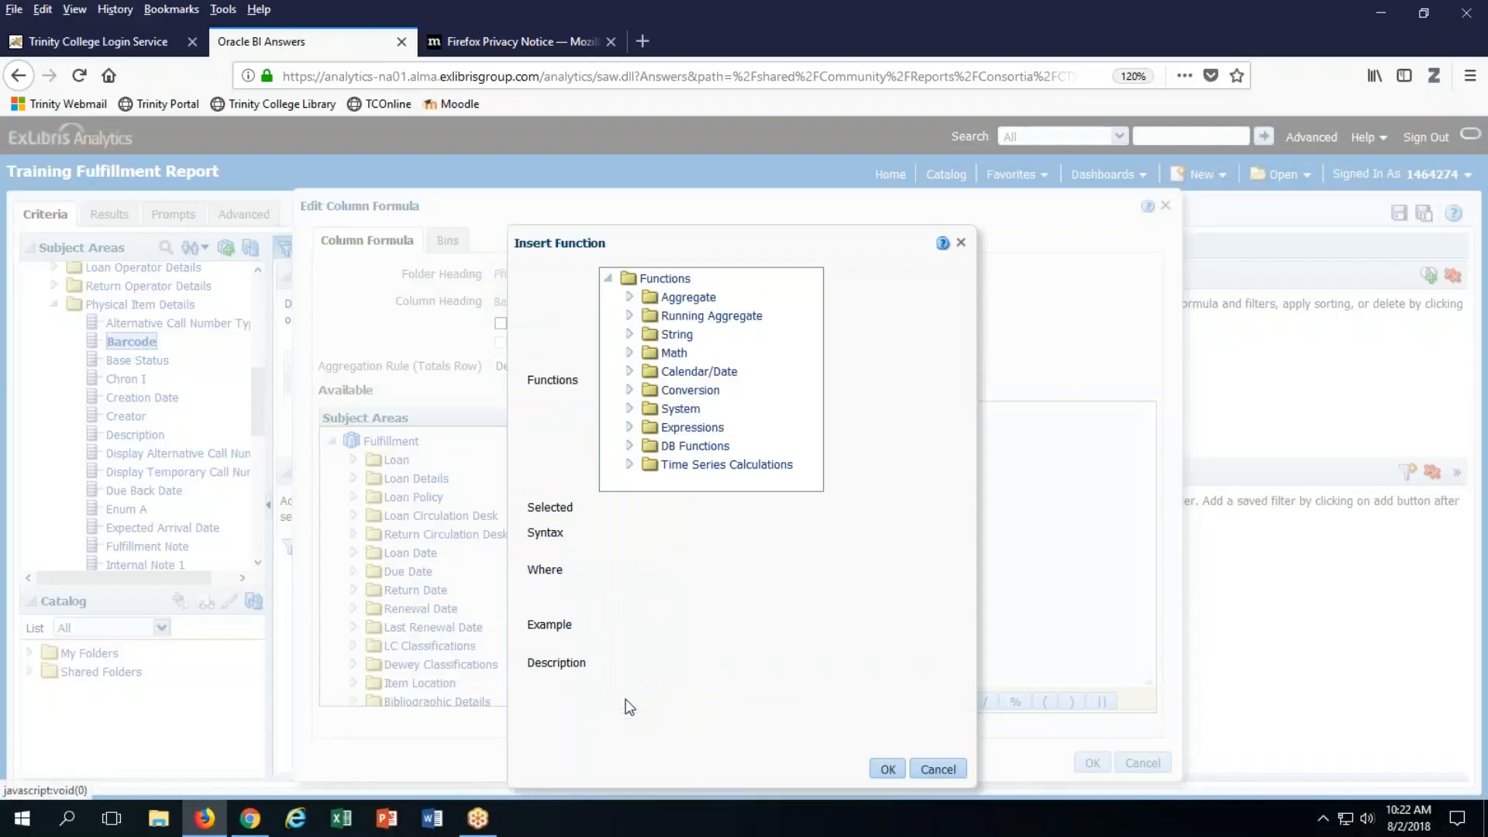
click(630, 298)
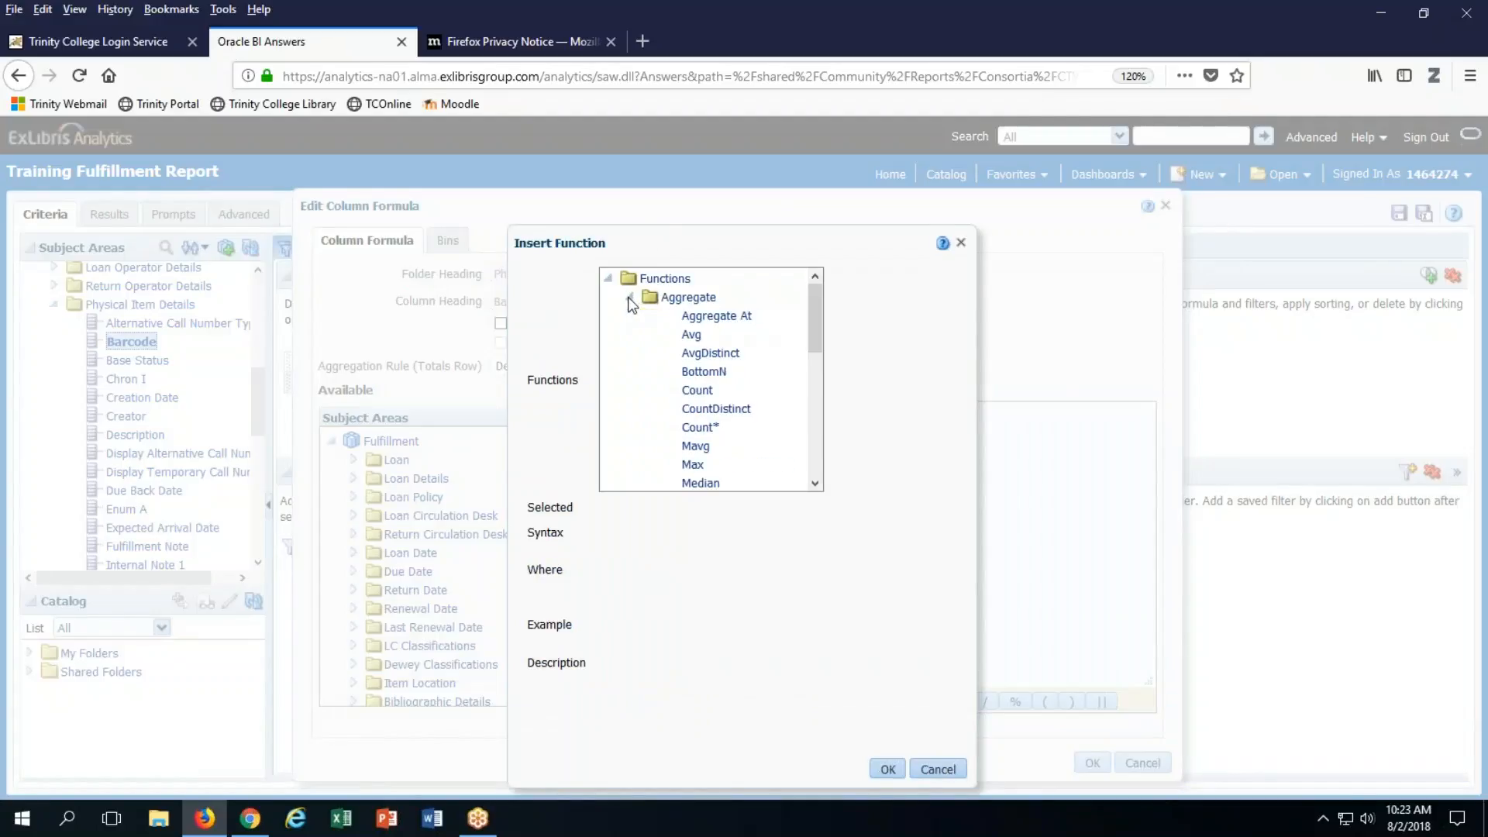
click(722, 412)
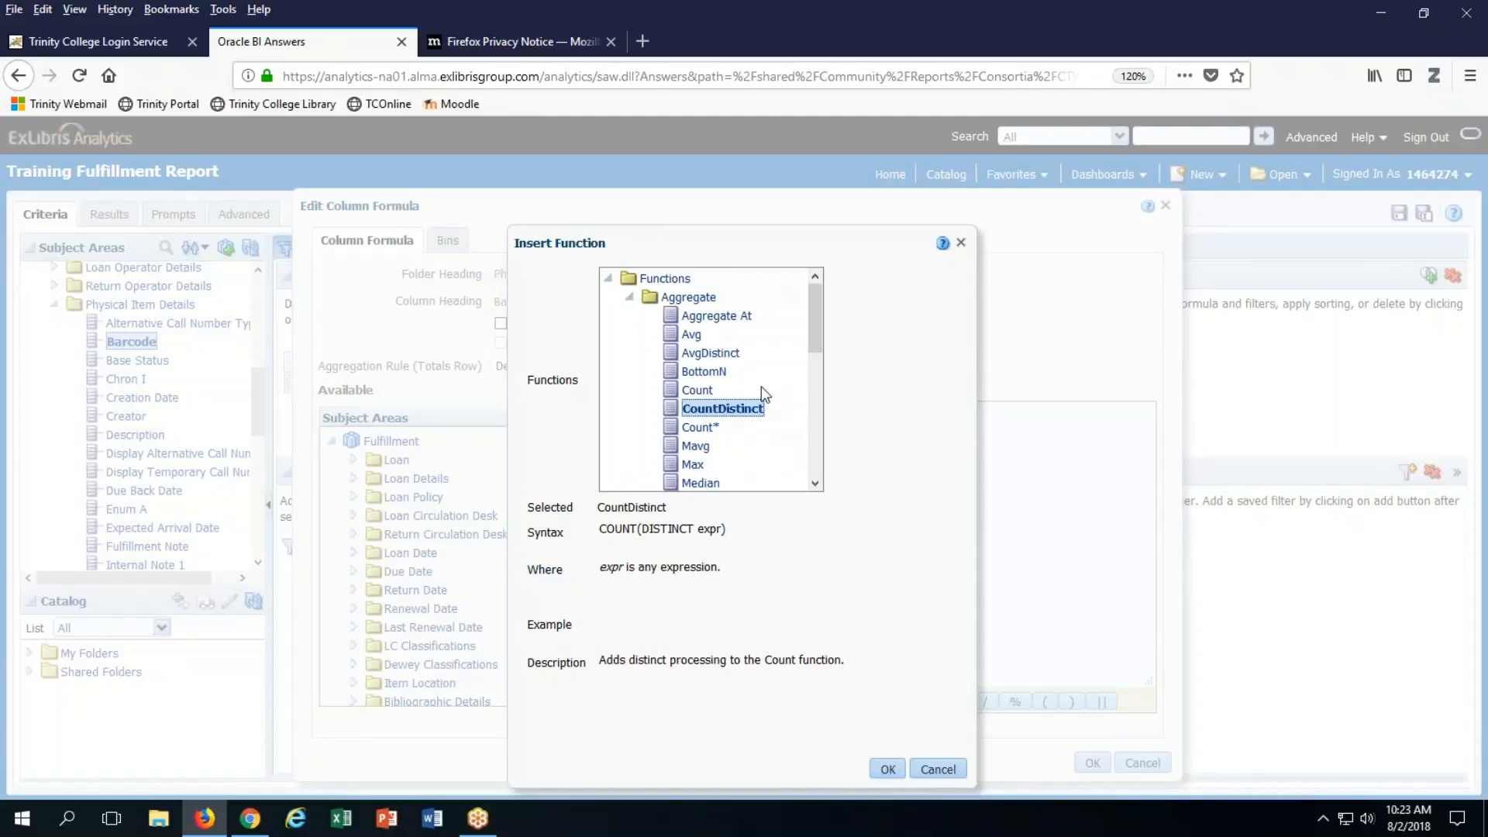
click(887, 769)
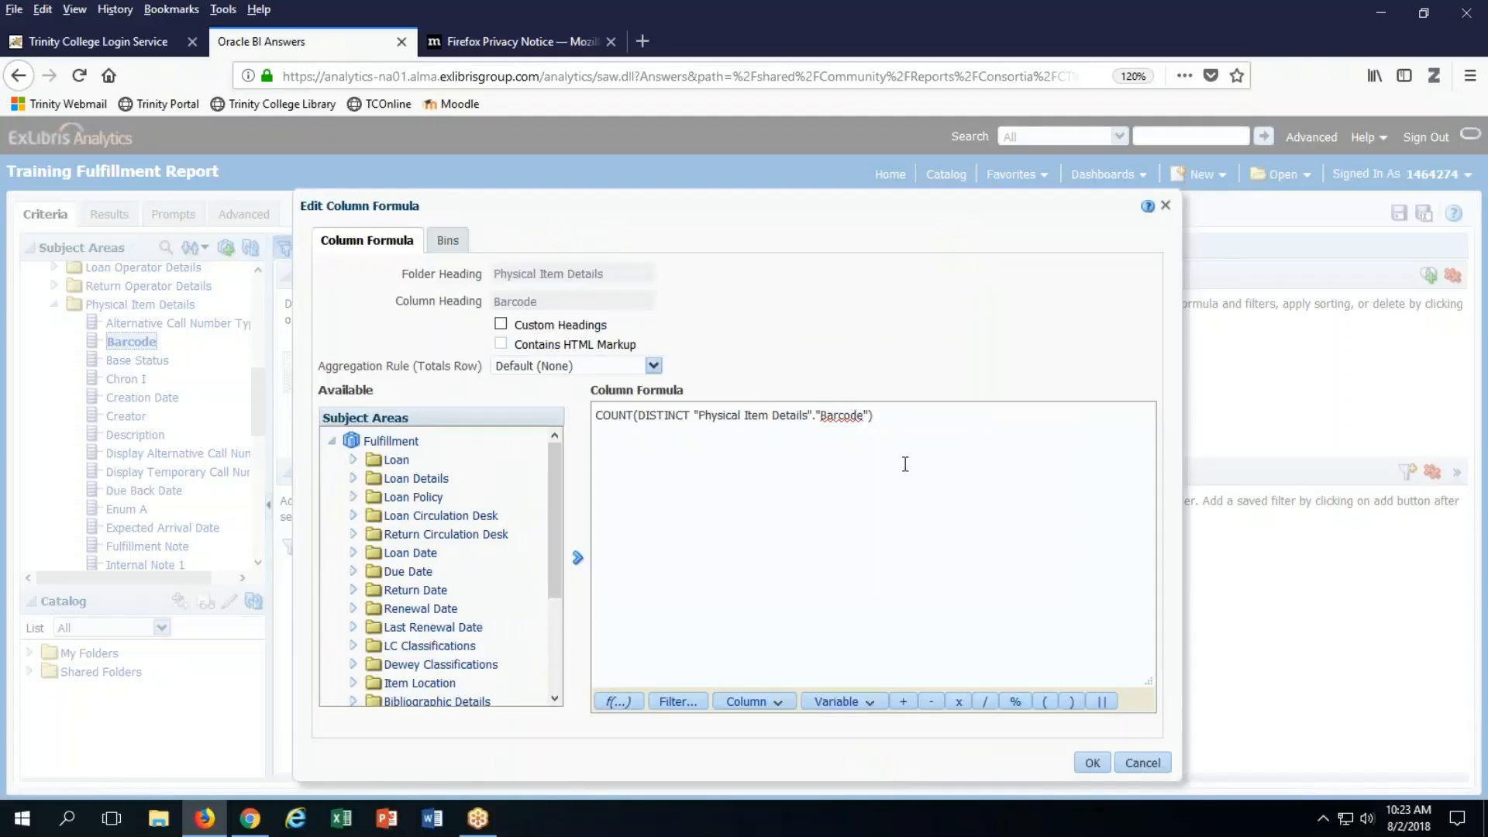
click(1092, 764)
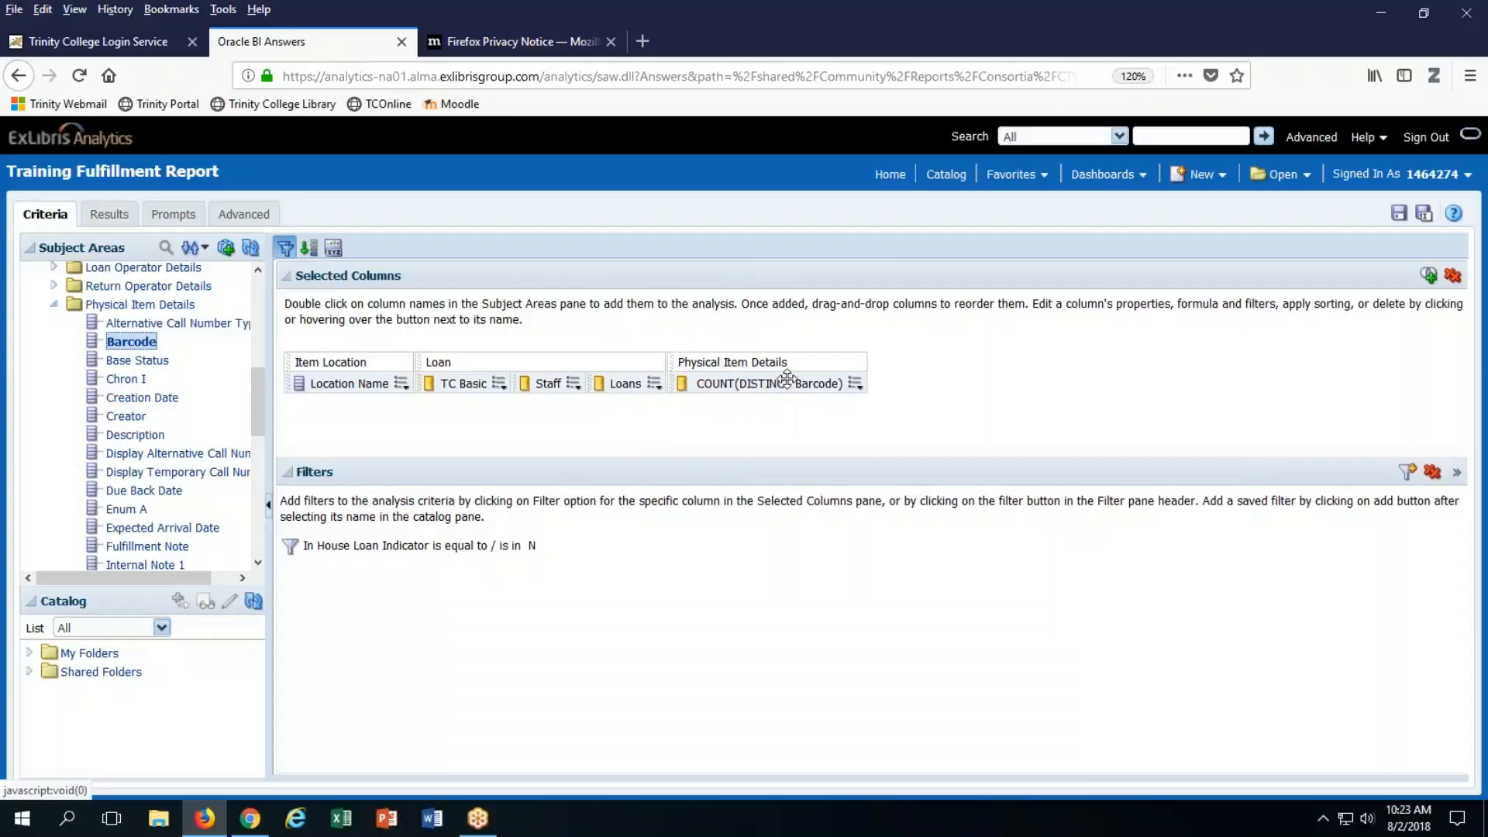
Review the report results with the distinct barcode count column alongside TC Basic, Staff and Loans.
click(856, 384)
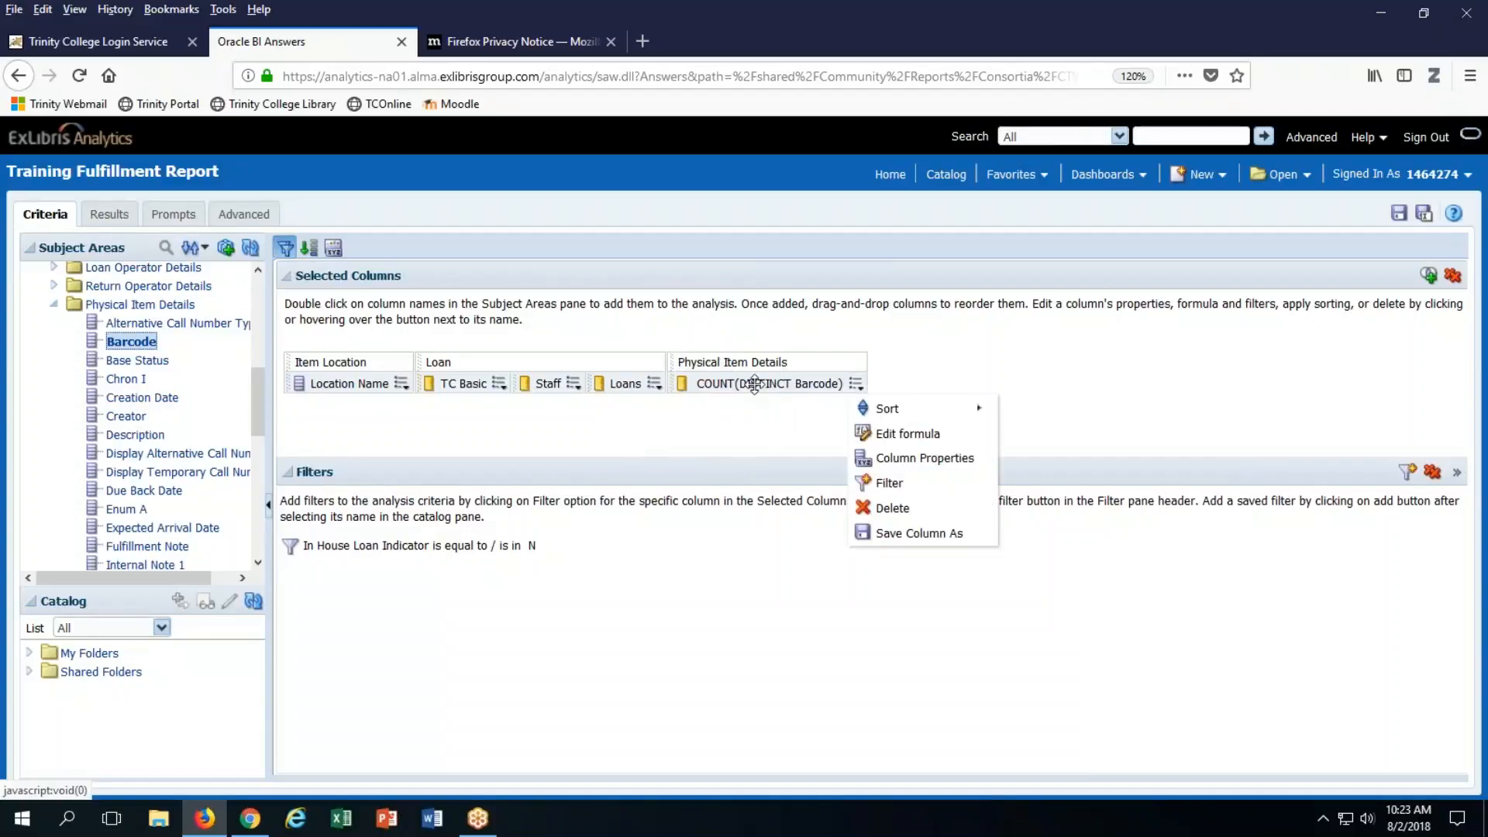
click(107, 216)
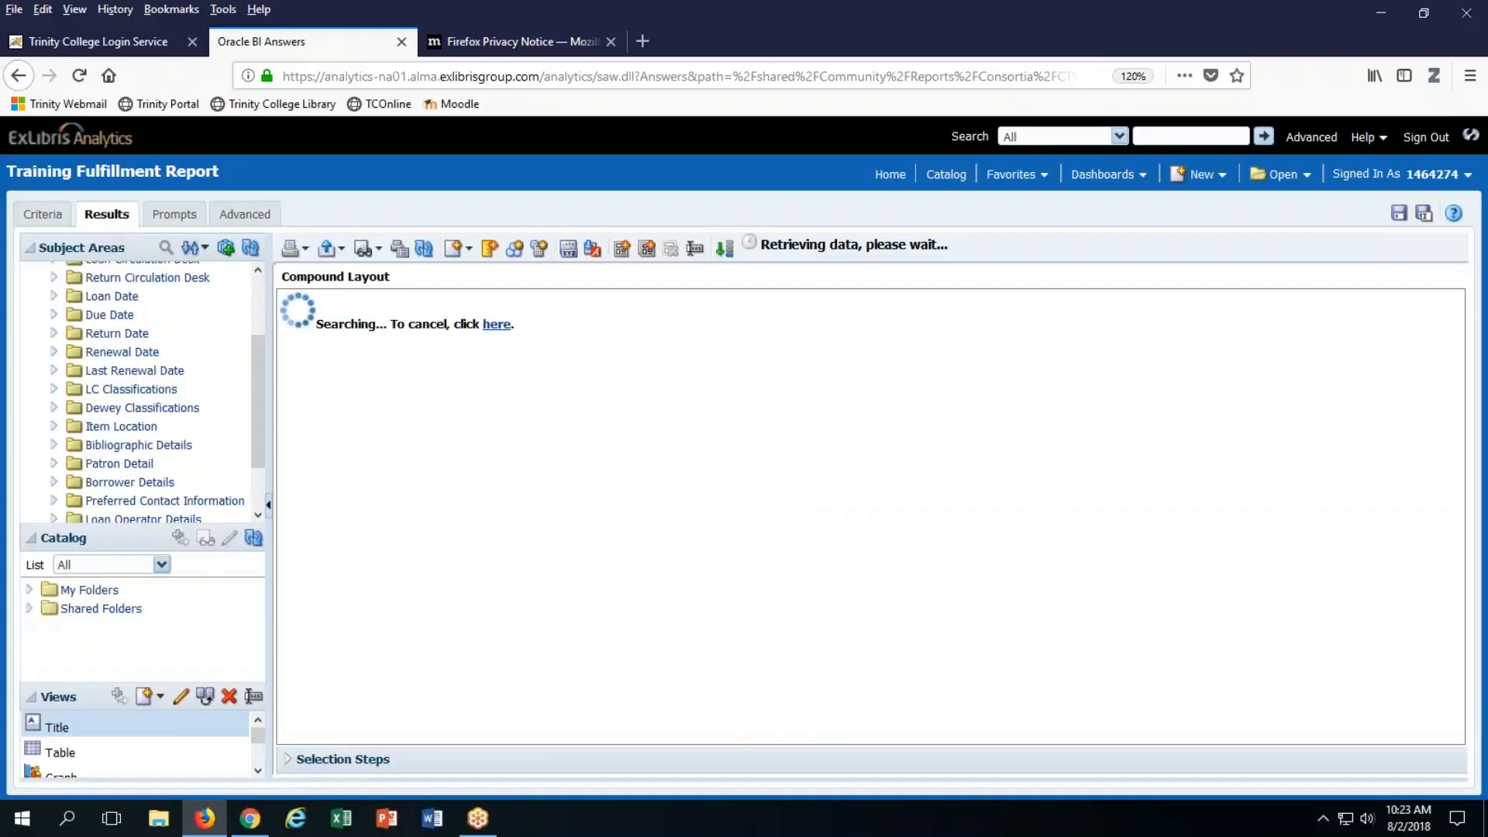
scroll(588, 399, down, 2)
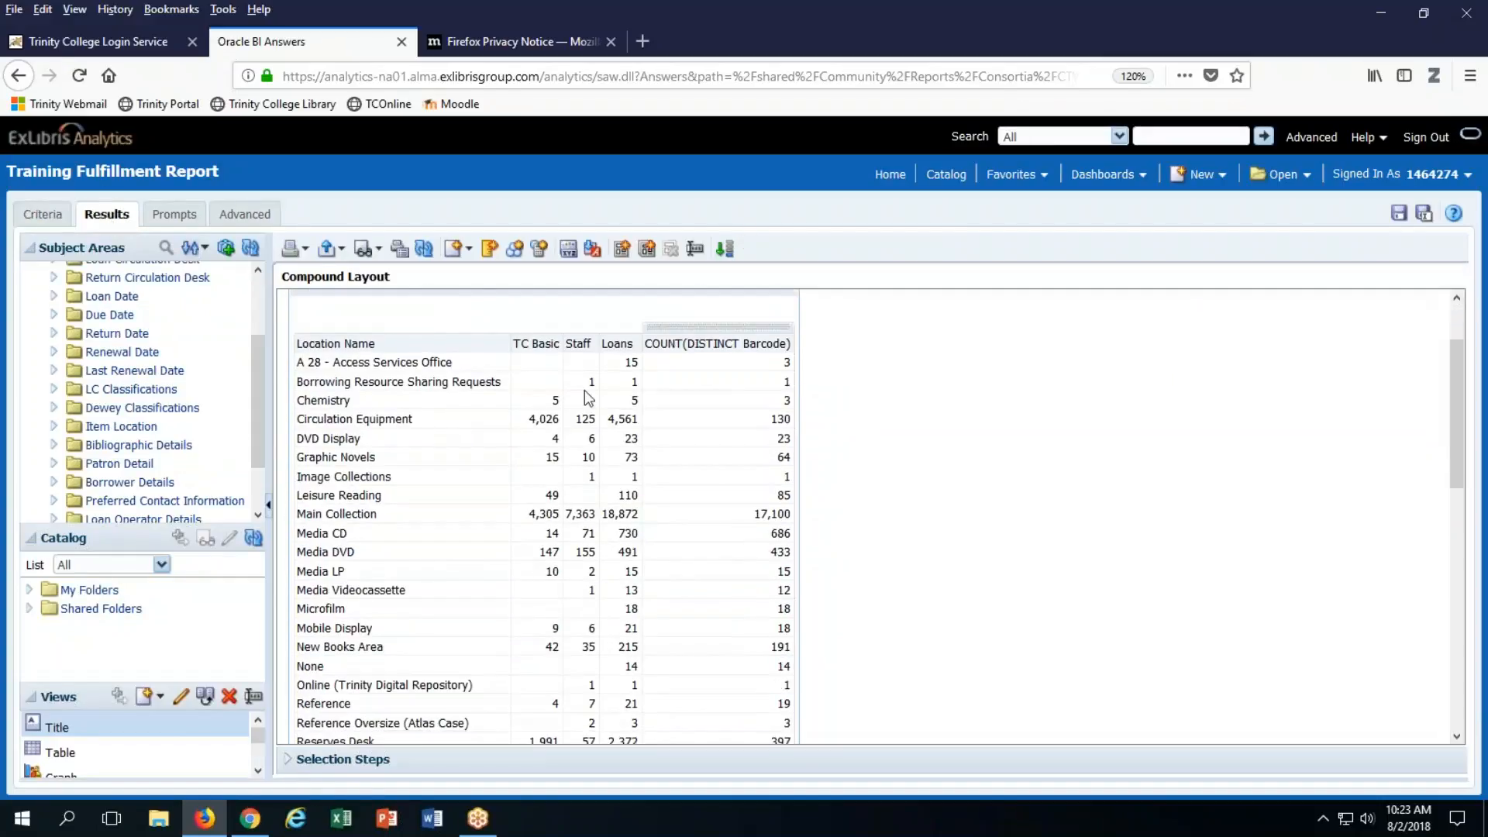
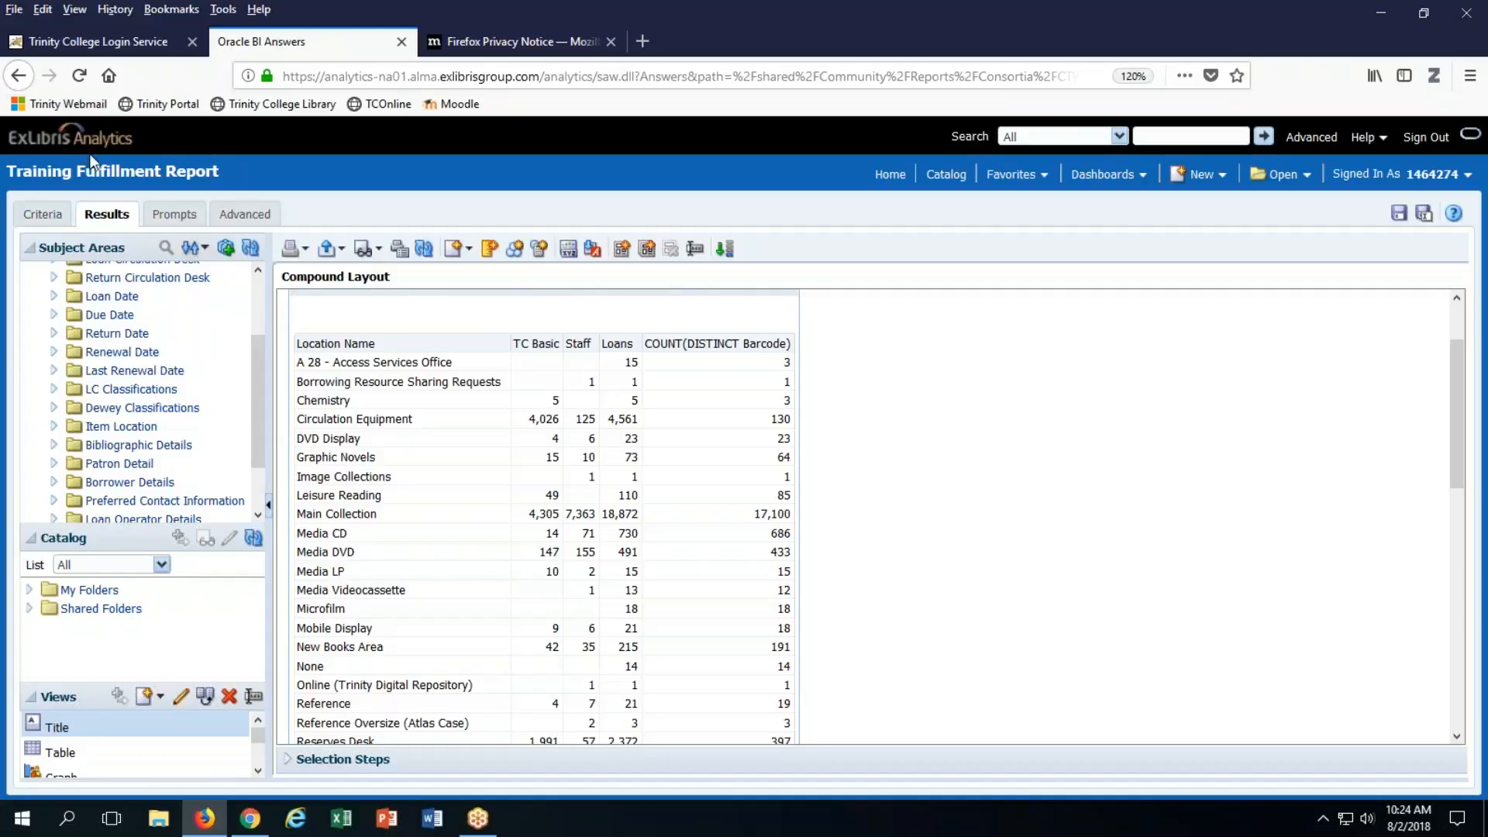
Look over the available help resources, including Results Help and Help Contents, and close the list.
click(1387, 140)
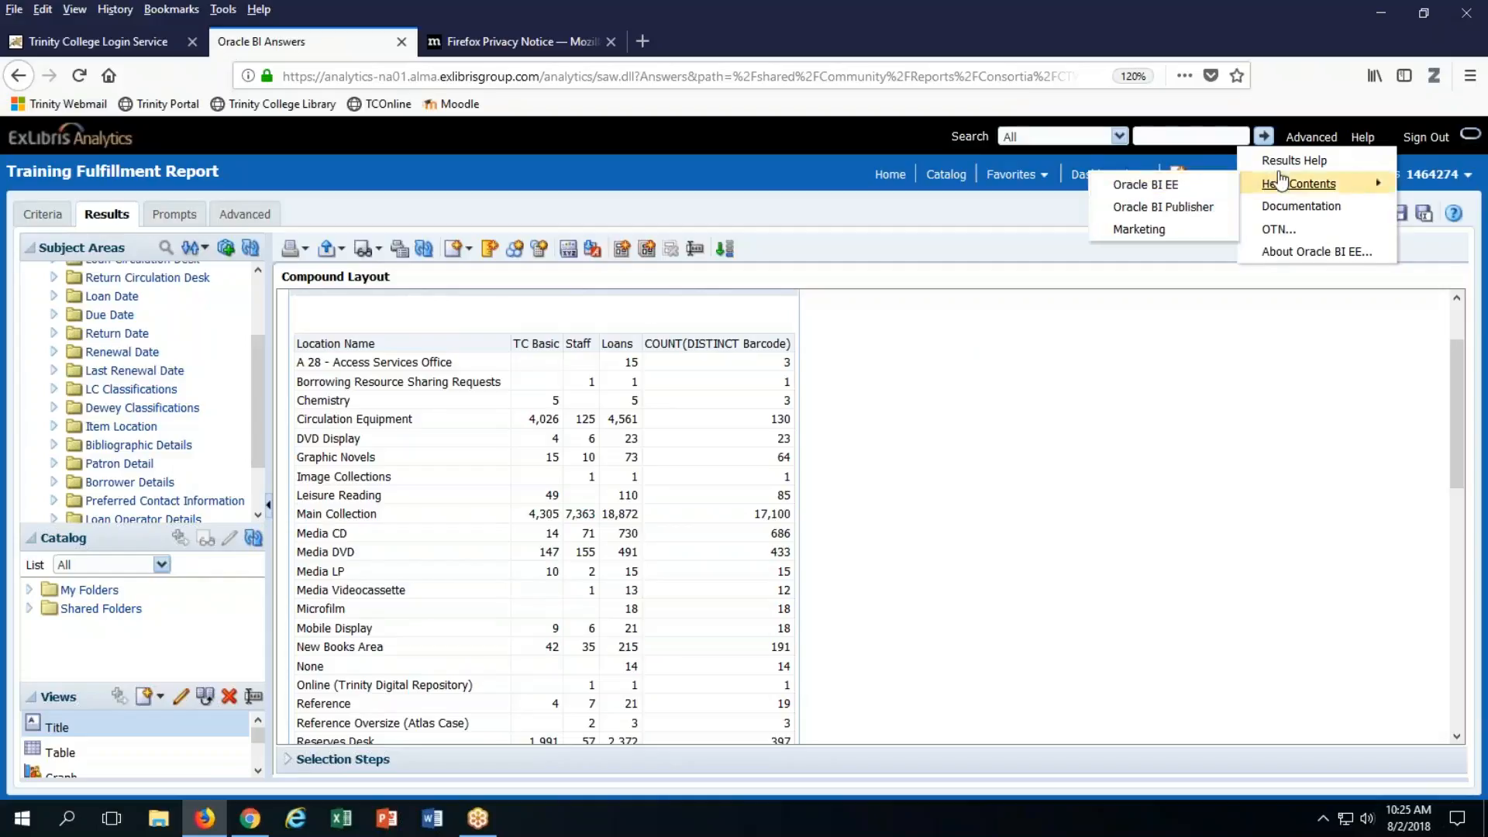
mouse_move(1310, 194)
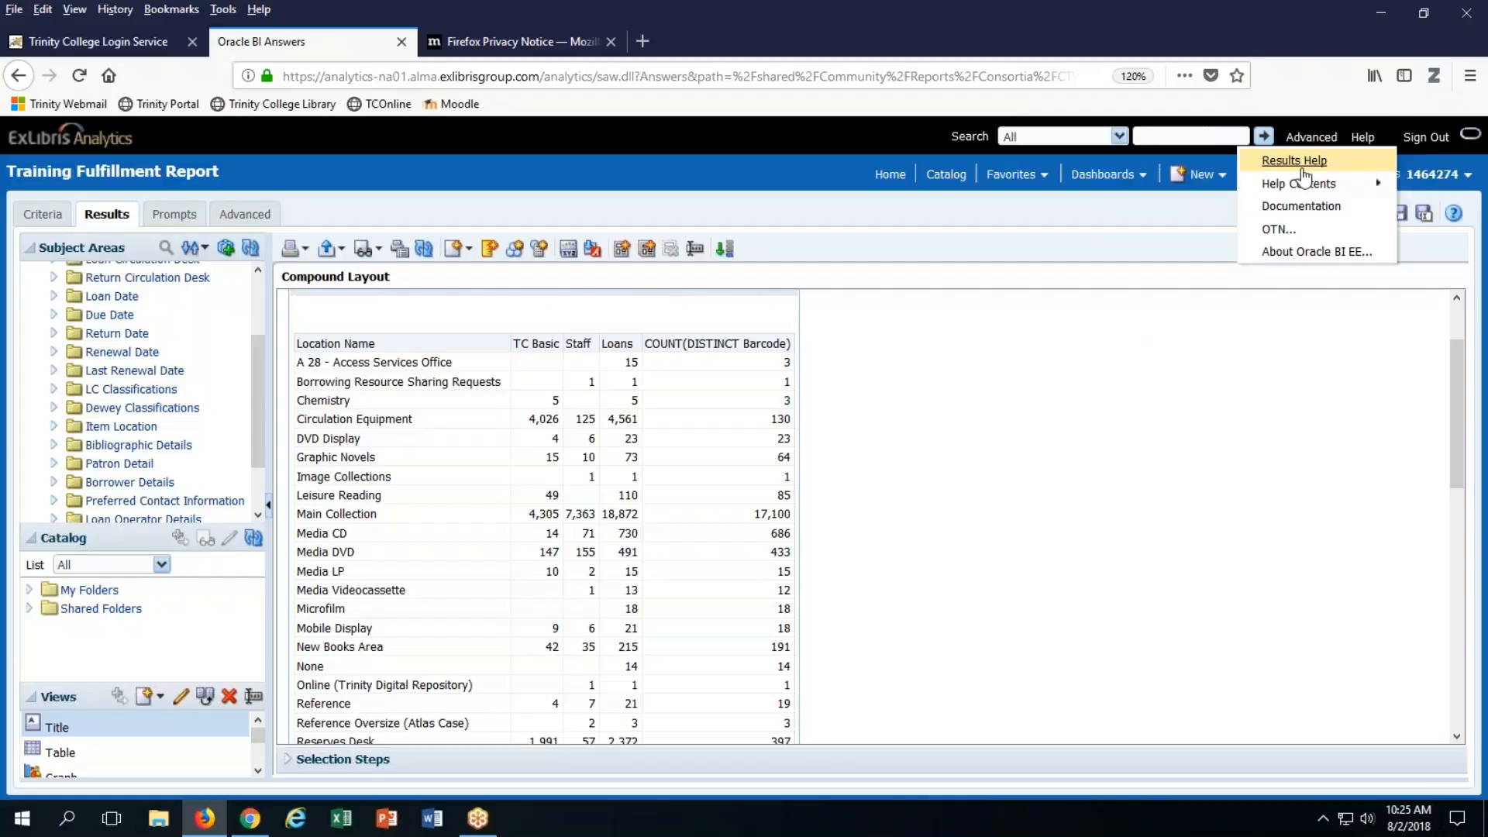
click(1164, 405)
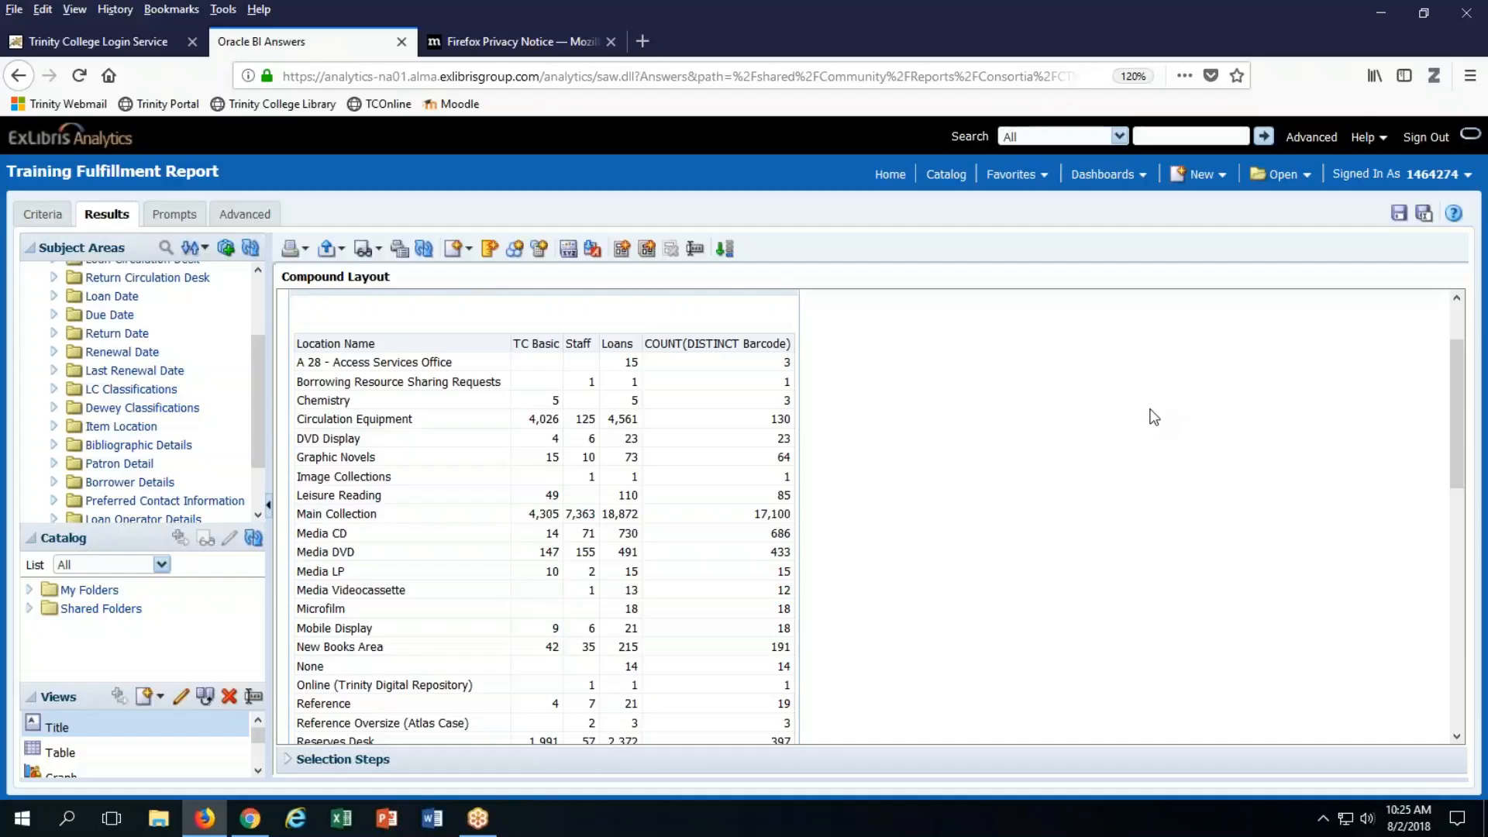
Return to the report criteria and open the formula of the distinct barcode count column for inspection.
click(44, 223)
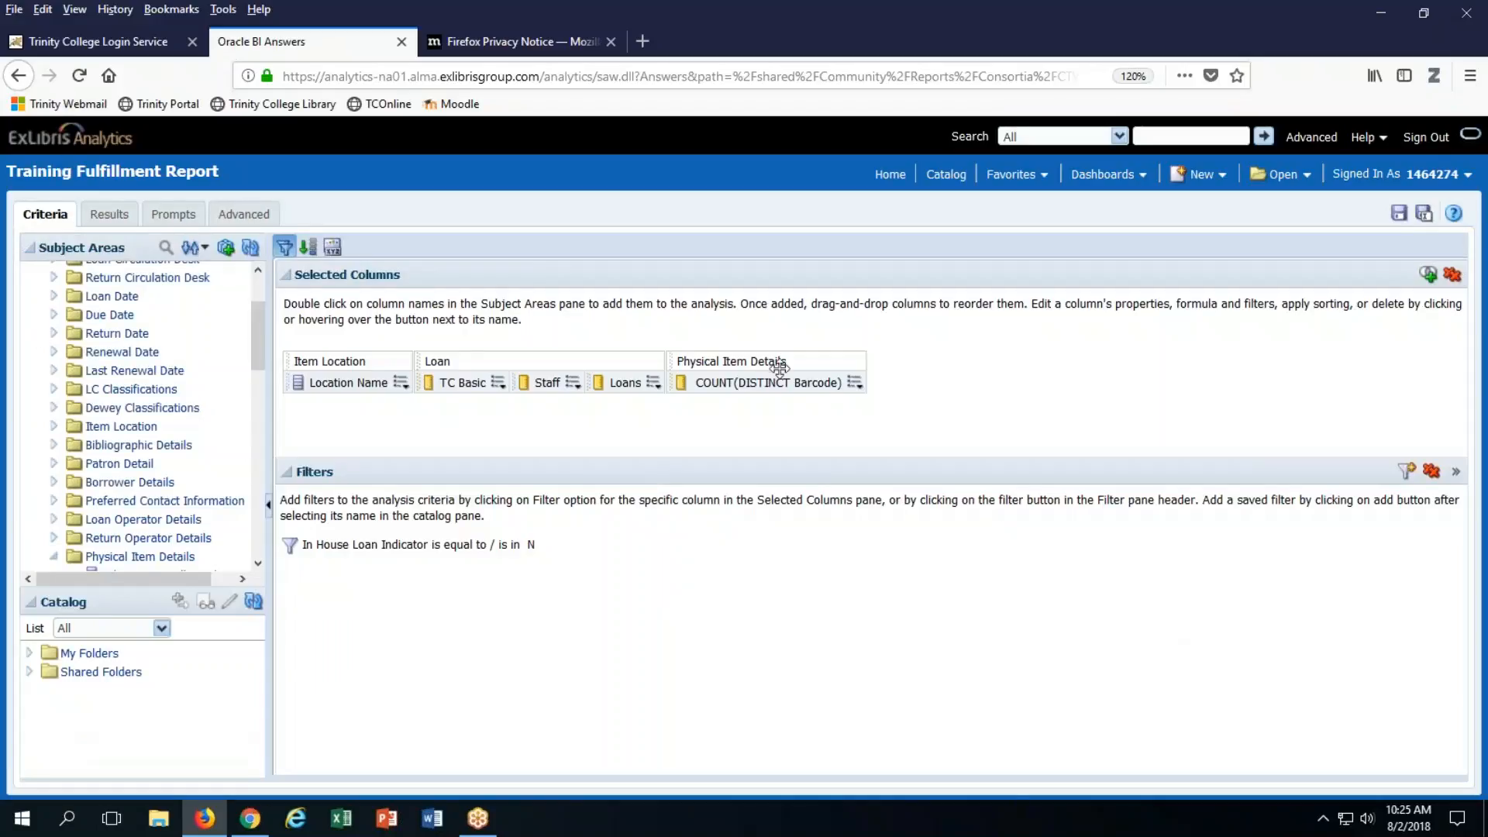
click(855, 383)
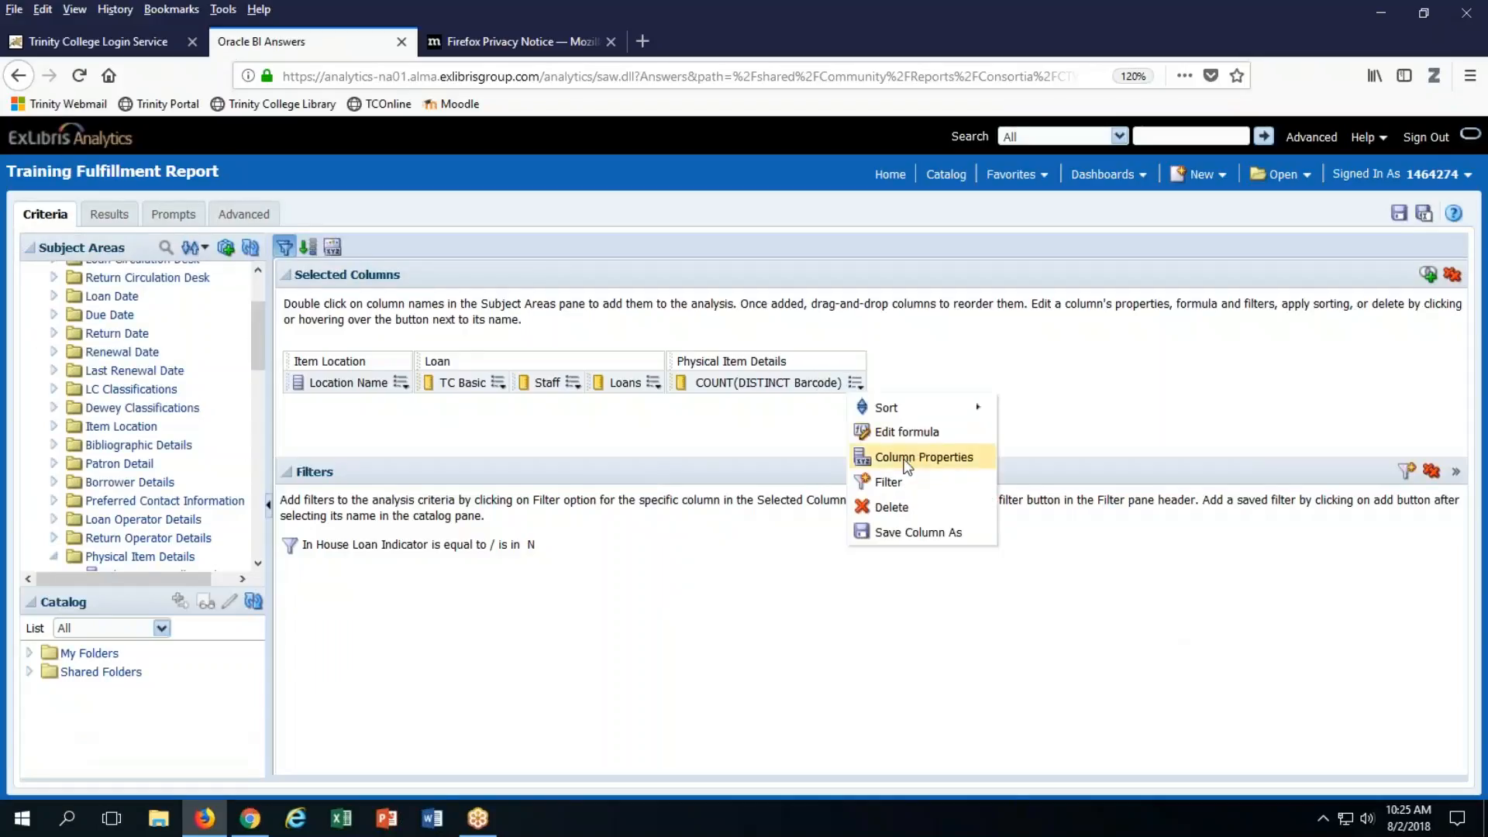
click(899, 432)
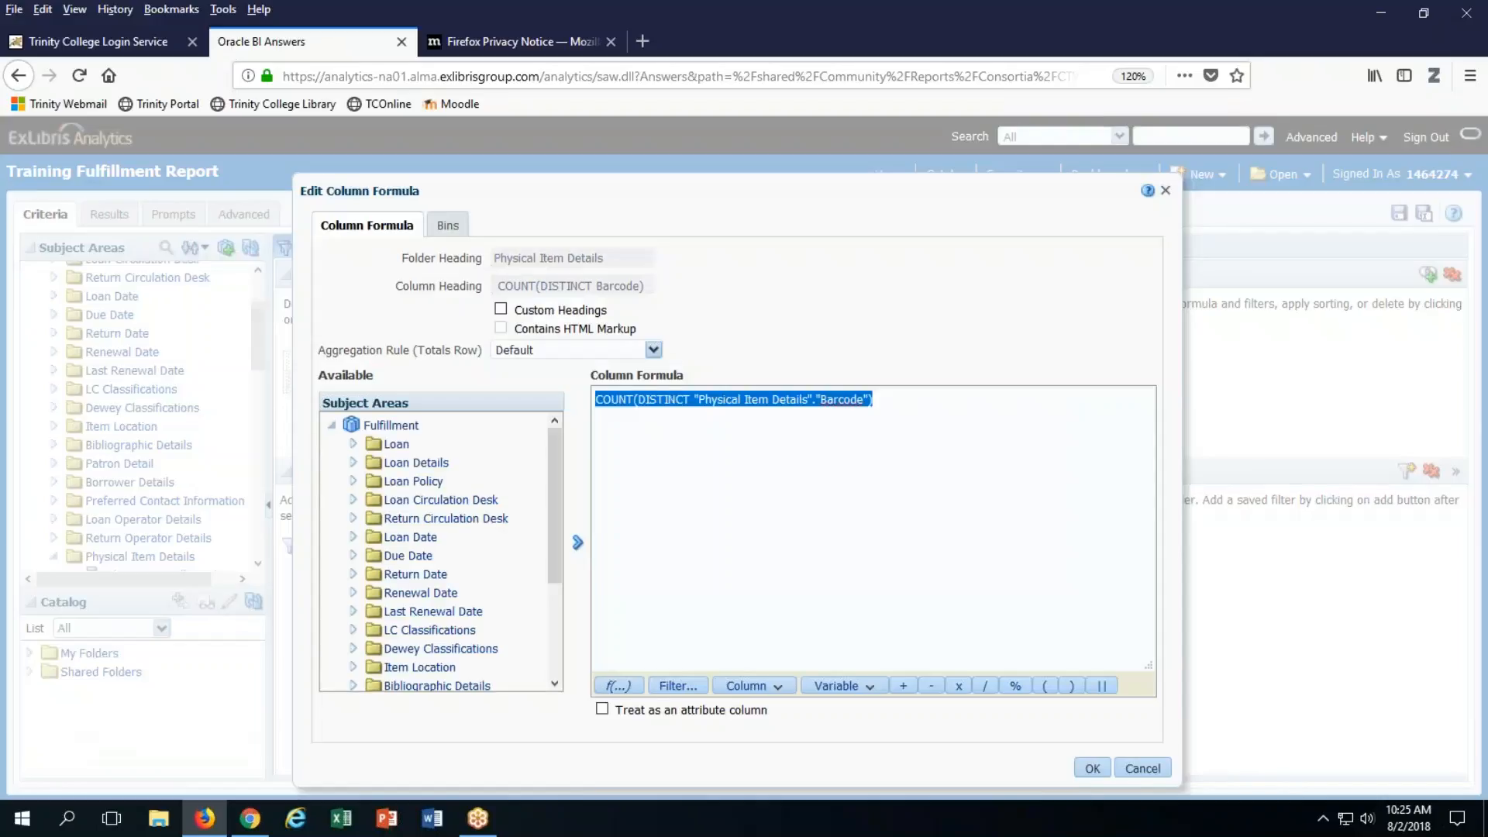
click(935, 540)
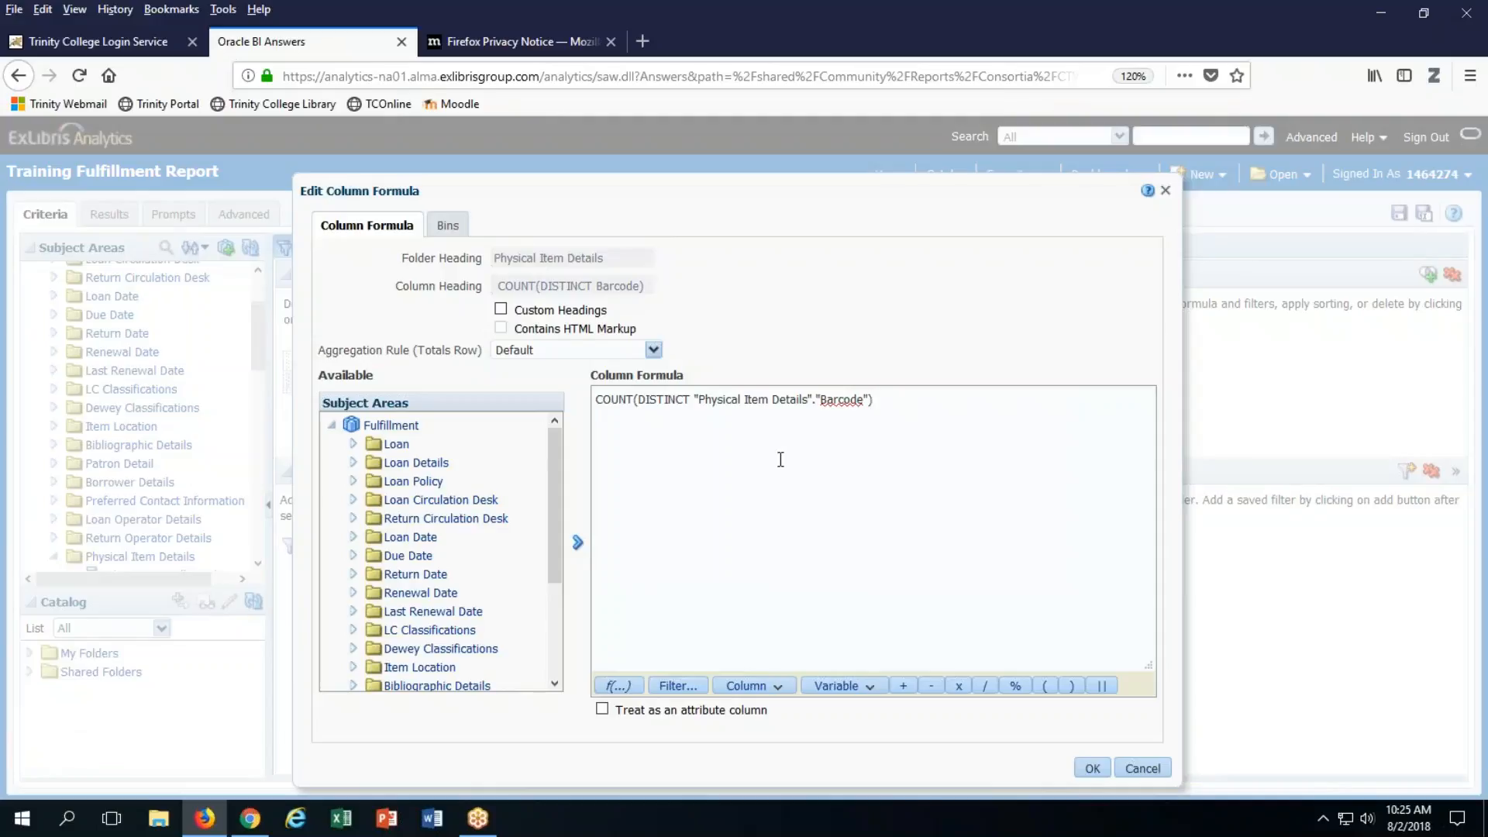
Examine the syntax and descriptions of the CountDistinct and Max aggregate functions, and close the function list without inserting one.
click(617, 685)
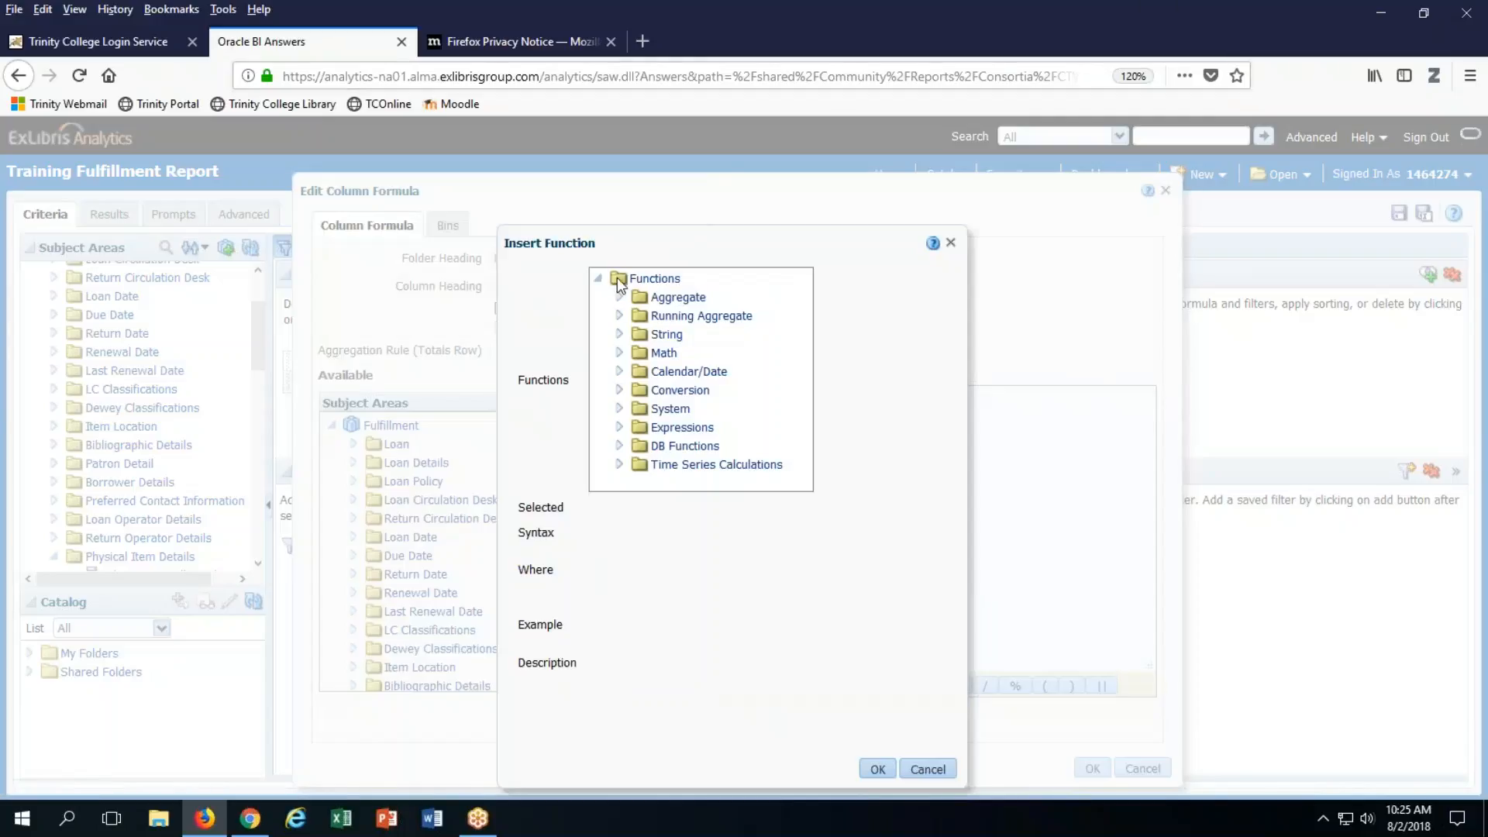
click(951, 243)
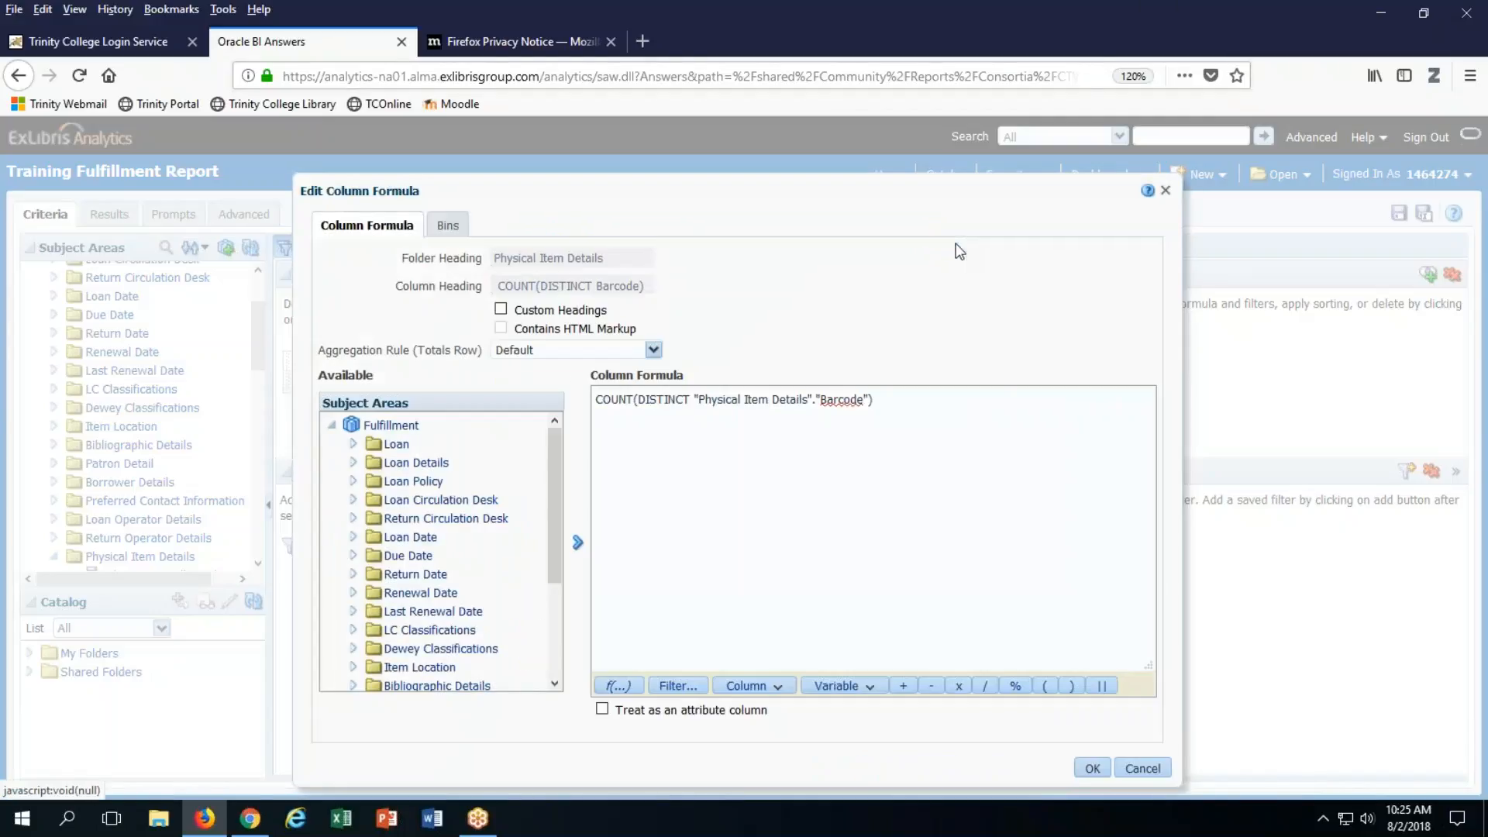
click(613, 686)
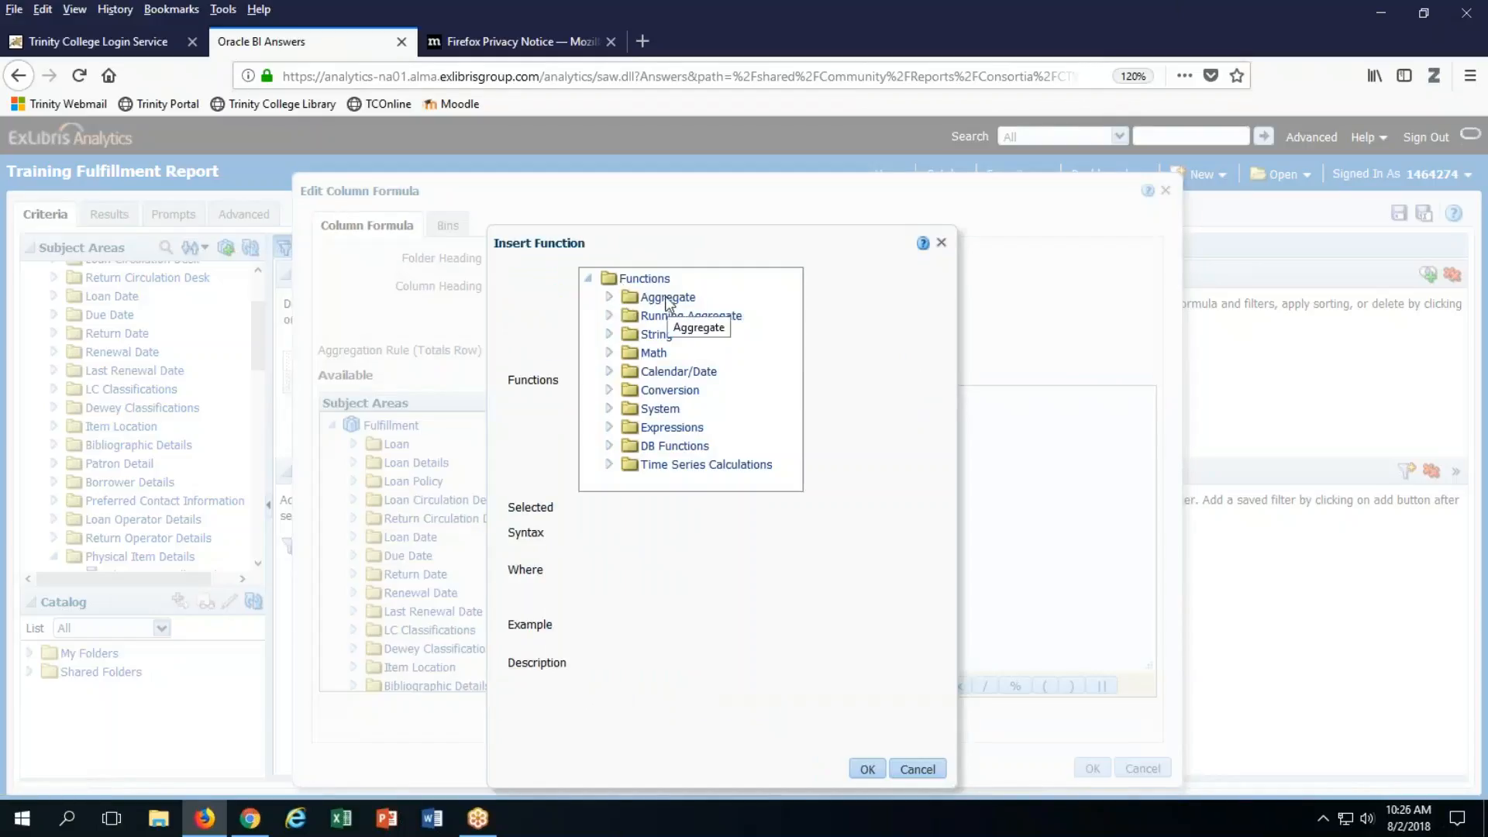
click(611, 299)
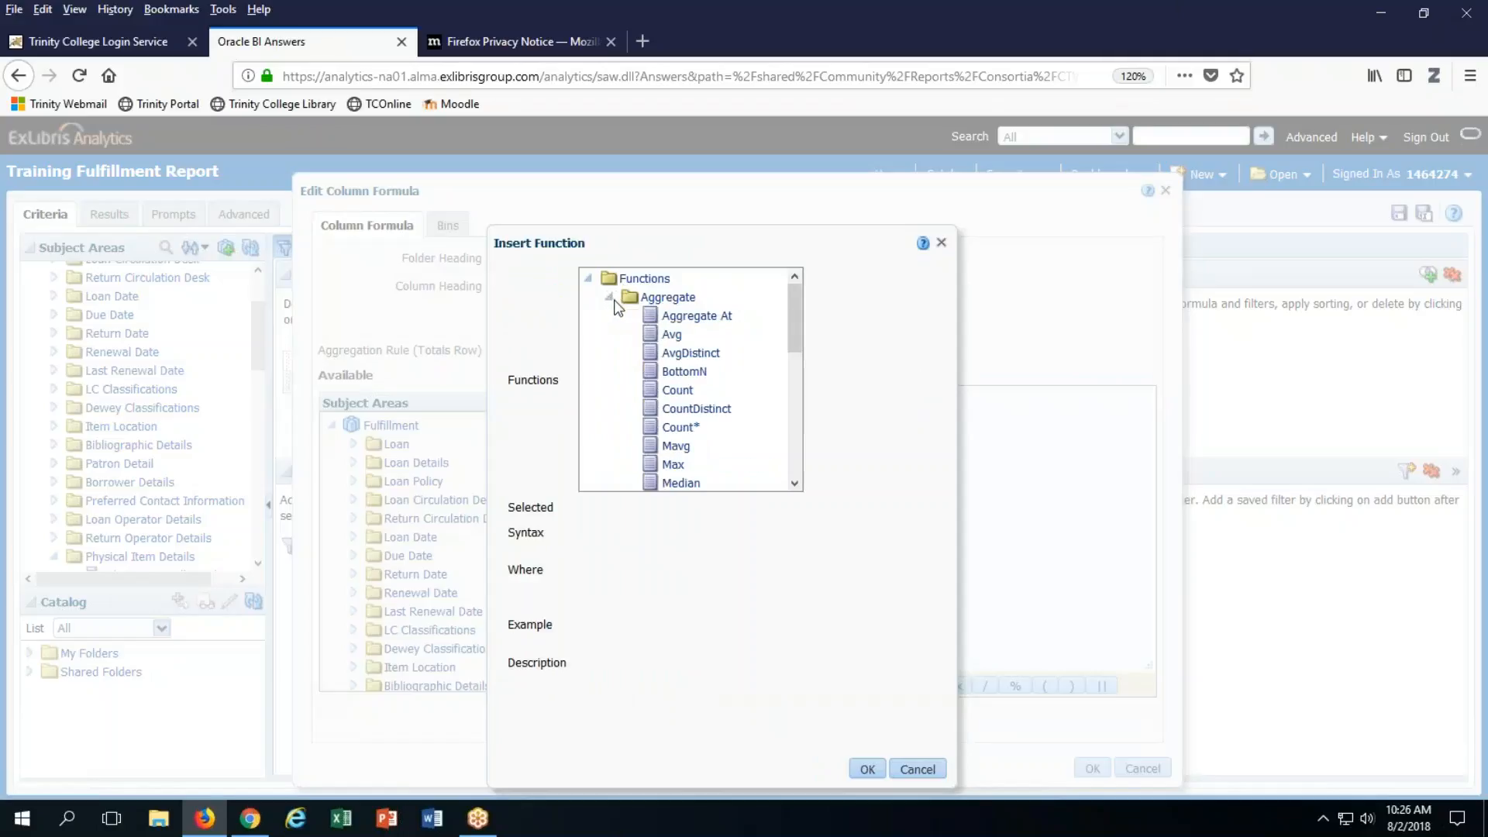
click(723, 411)
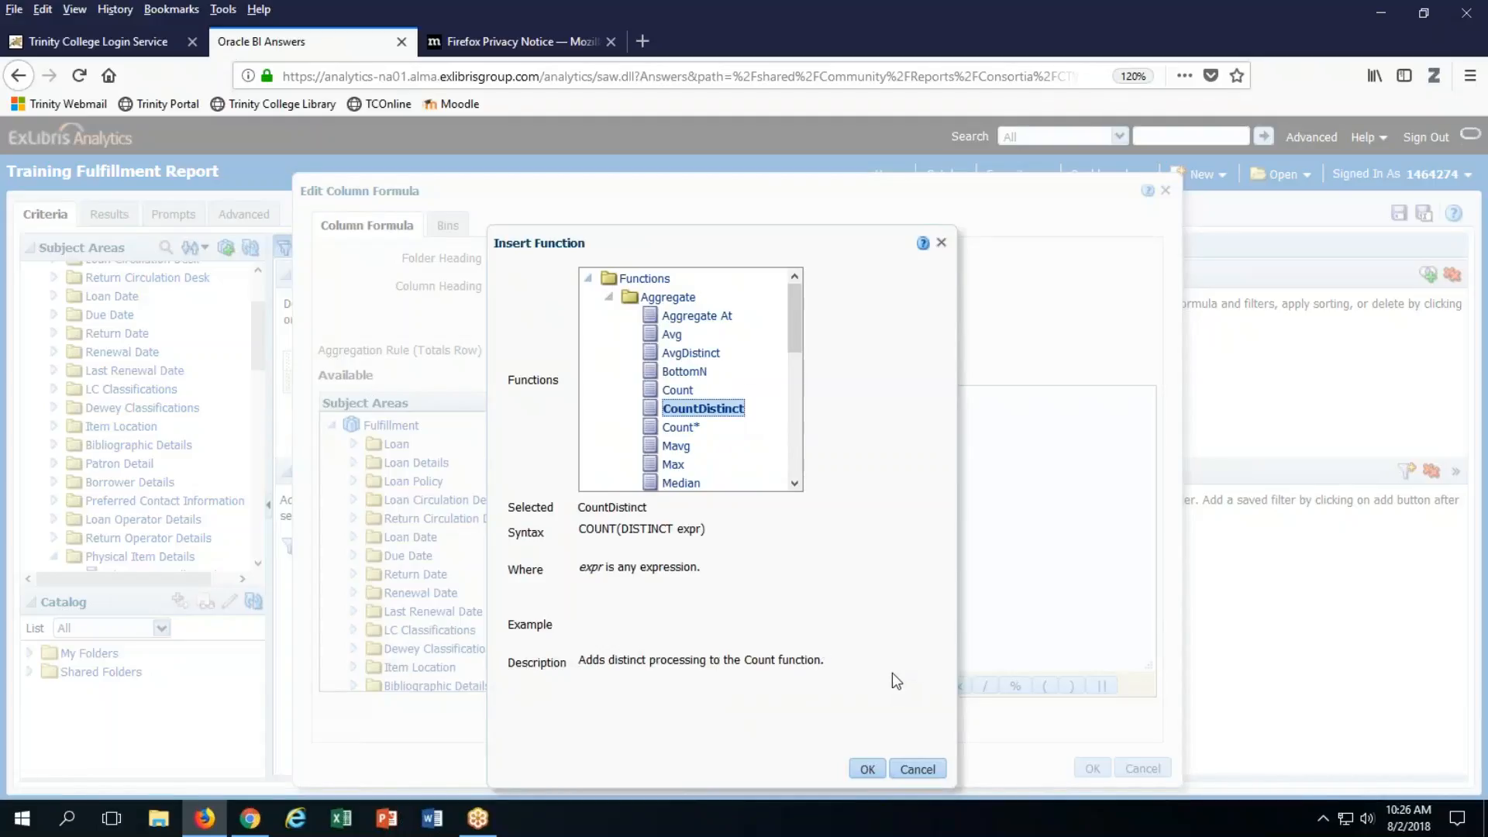
click(674, 464)
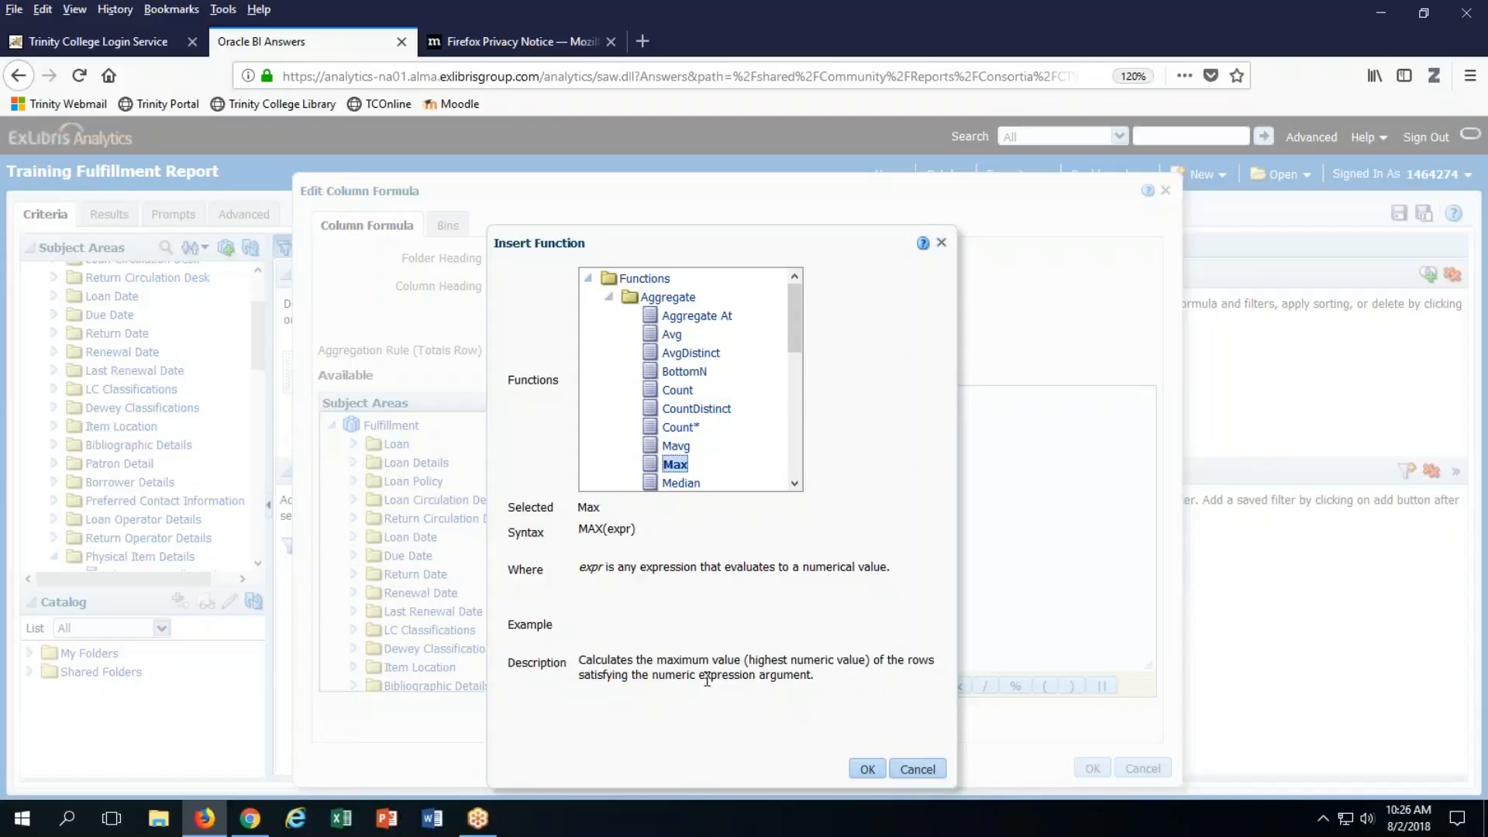
click(942, 245)
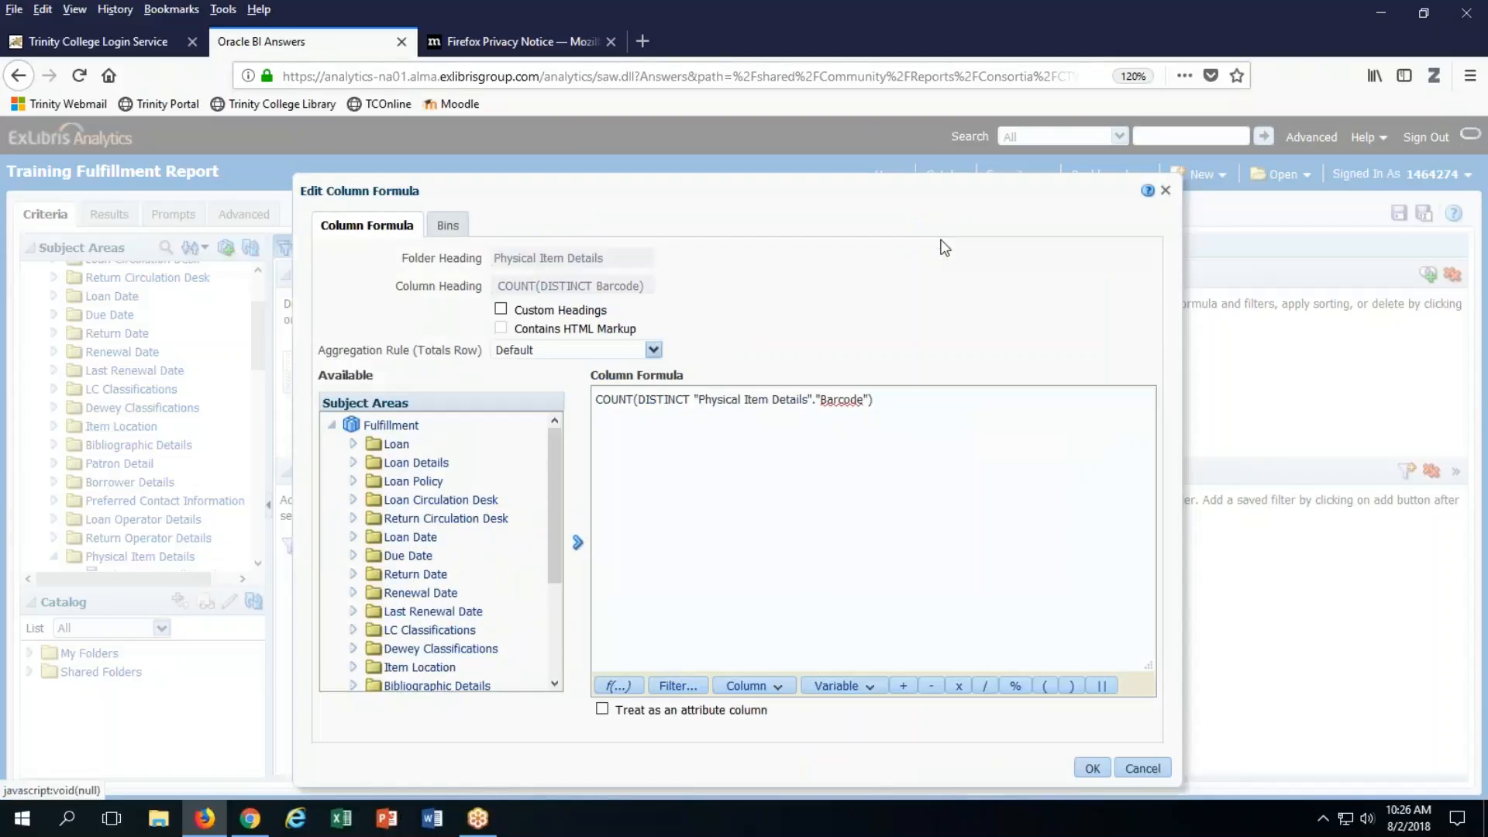